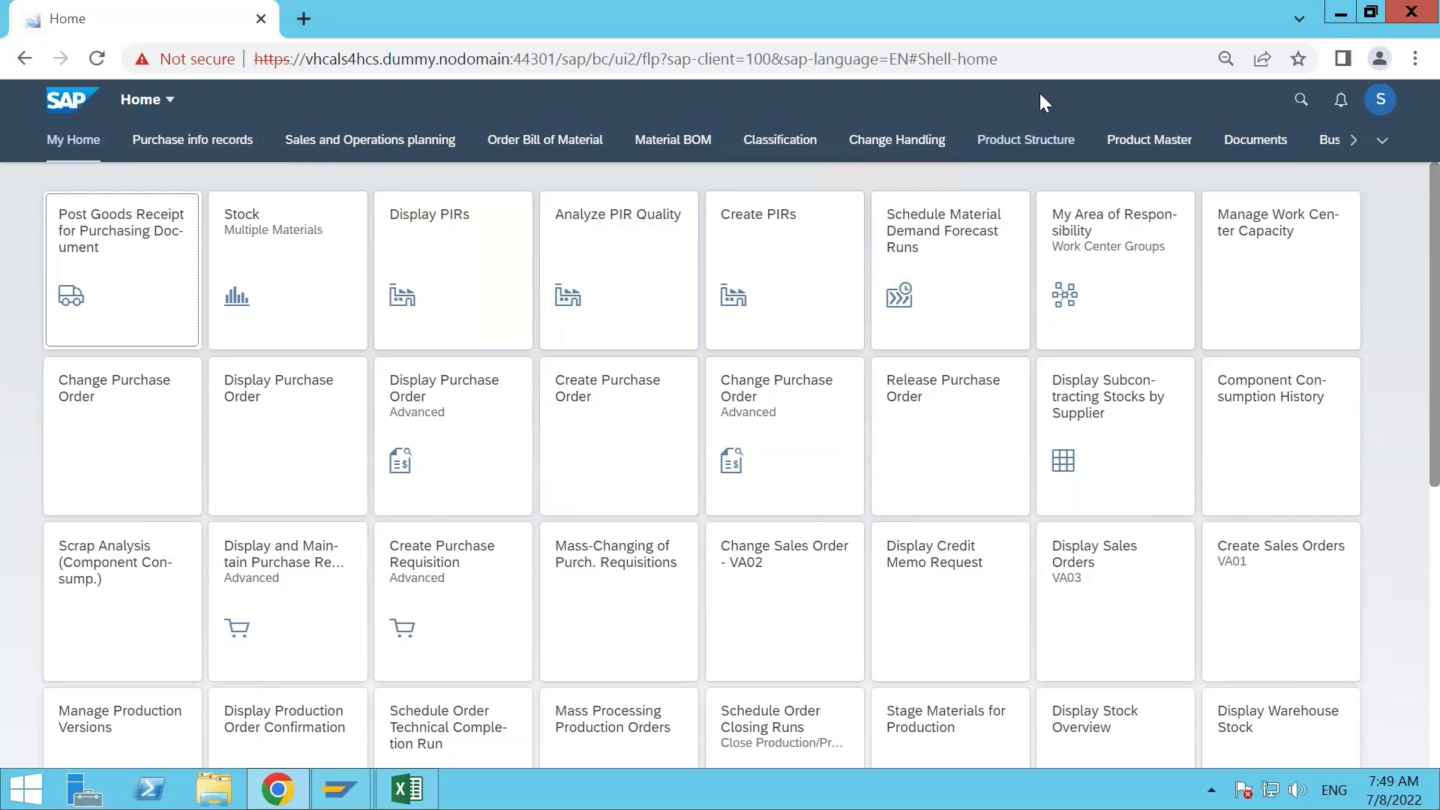
Search the launchpad apps for "change material".
click(1300, 103)
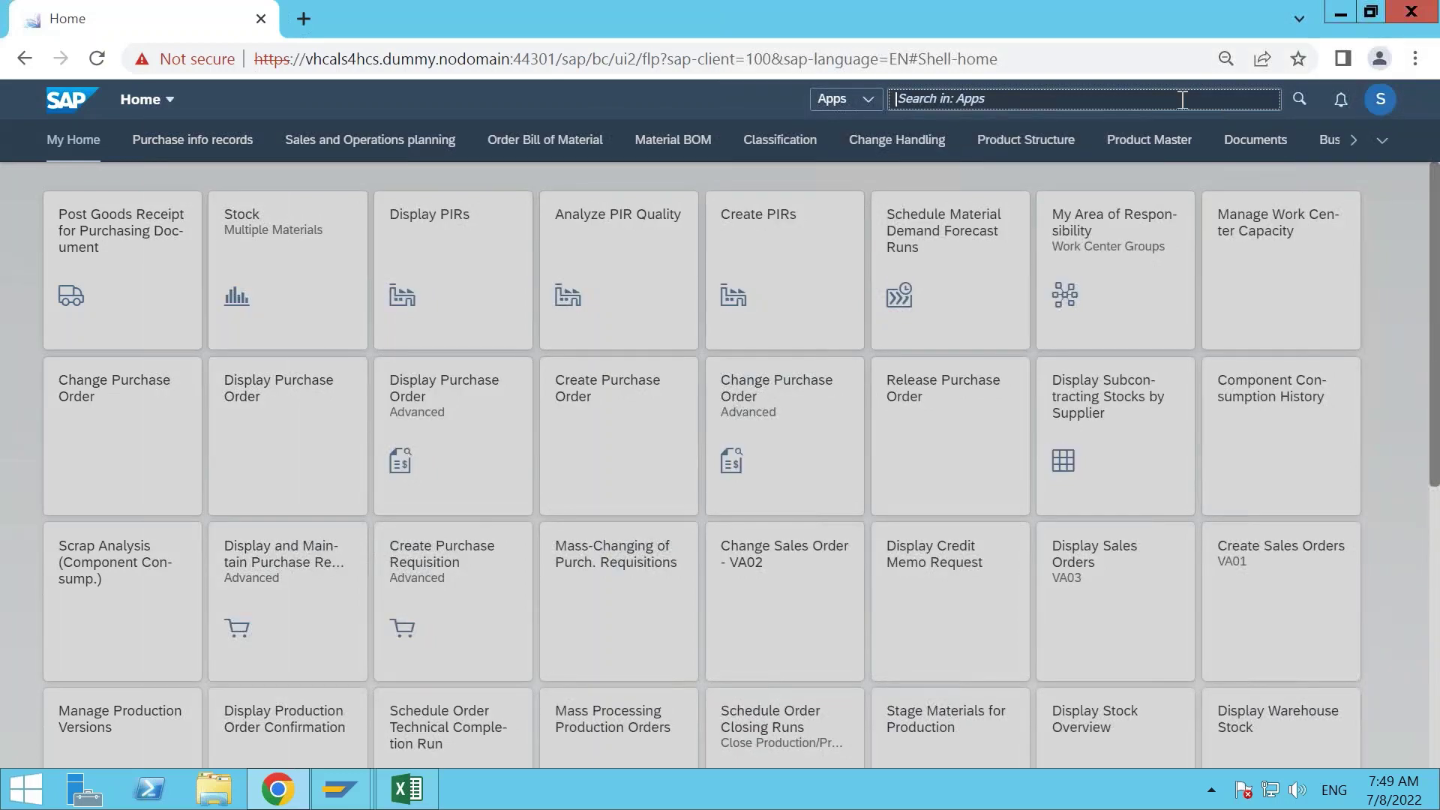
text(disp)
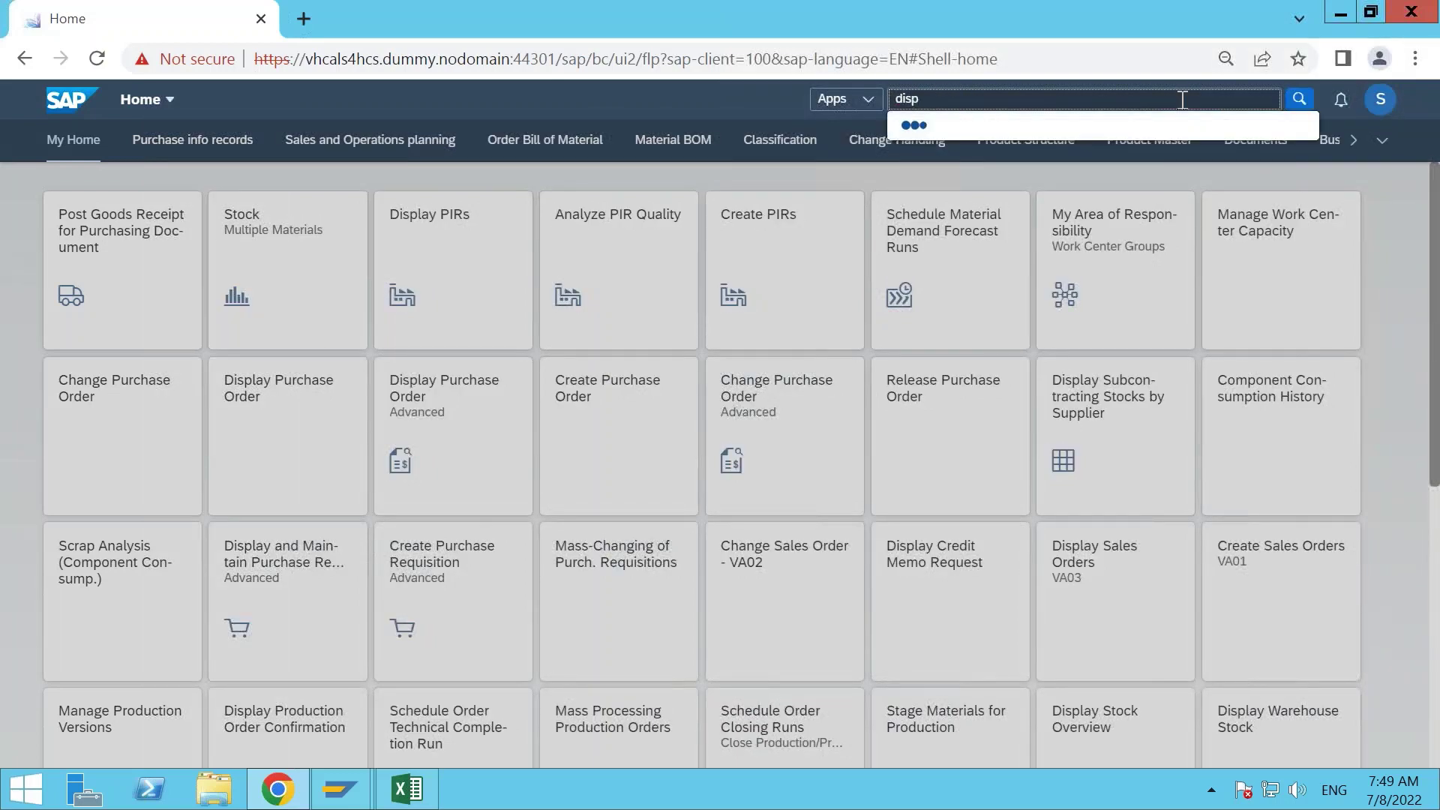
key(BackSpace)
key(BackSpace)
text(change )
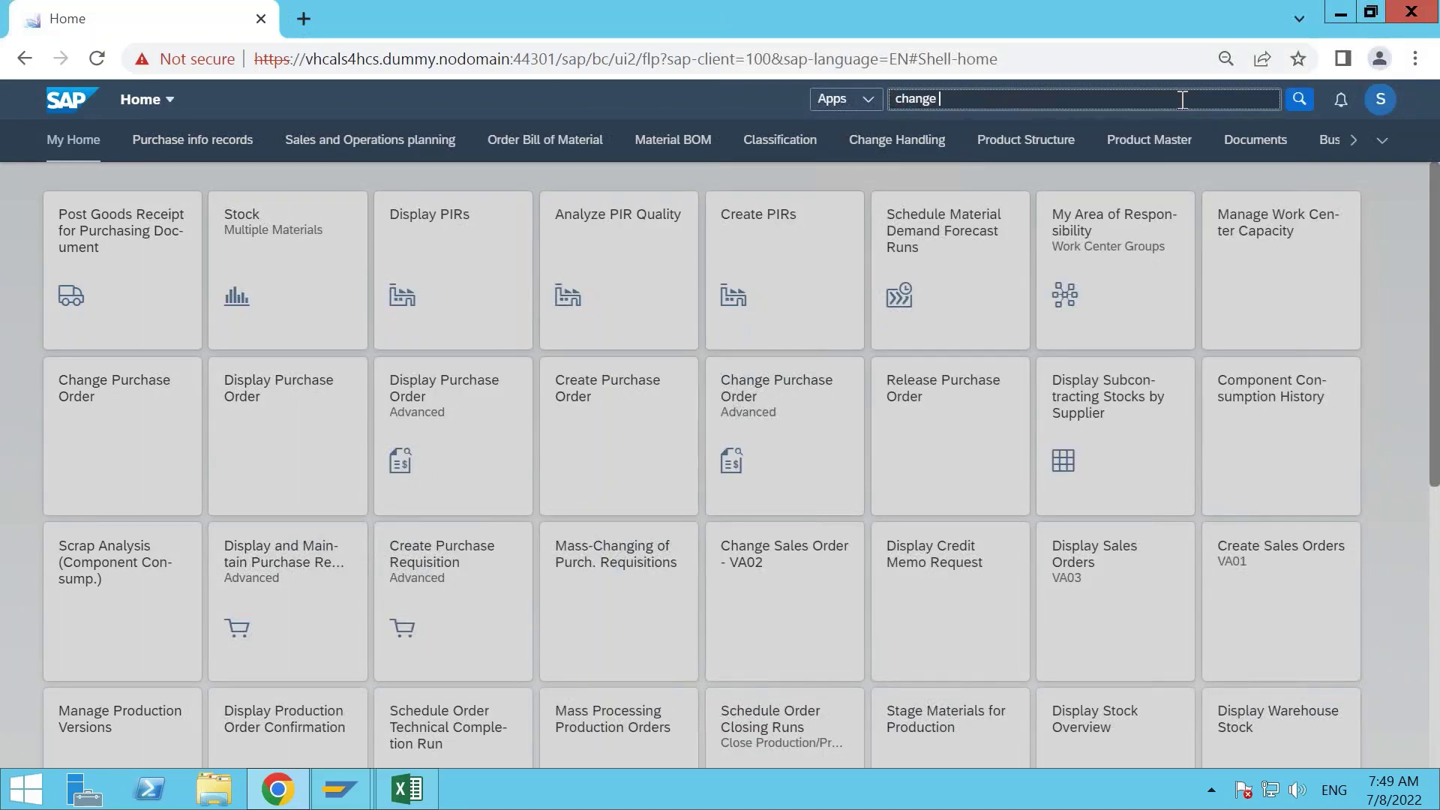
text(material)
key(BackSpace)
key(BackSpace)
key(BackSpace)
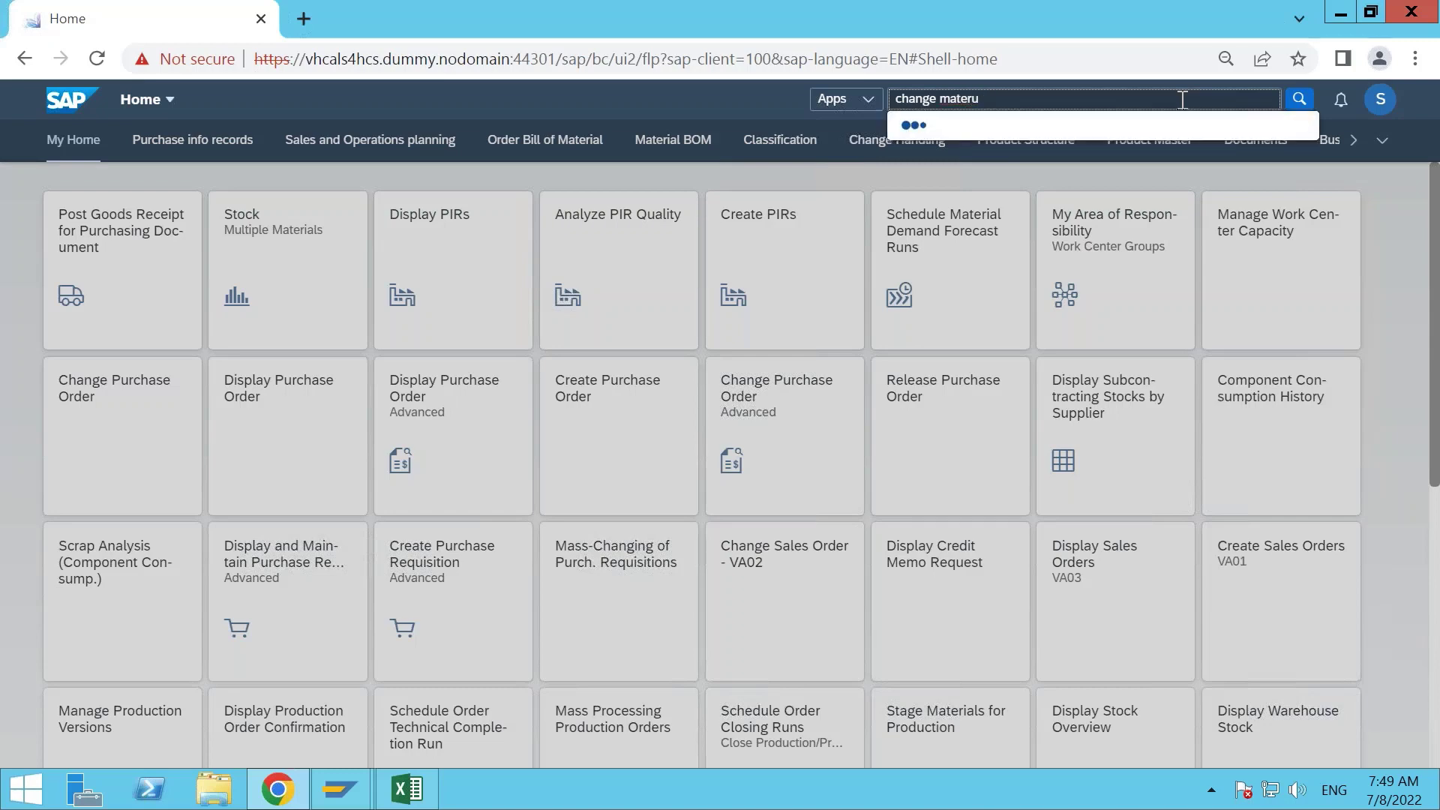
text(ial)
Search the launchpad apps for mm02 instead and open the Change Material app.
drag(1022, 99, 890, 124)
text(mm02)
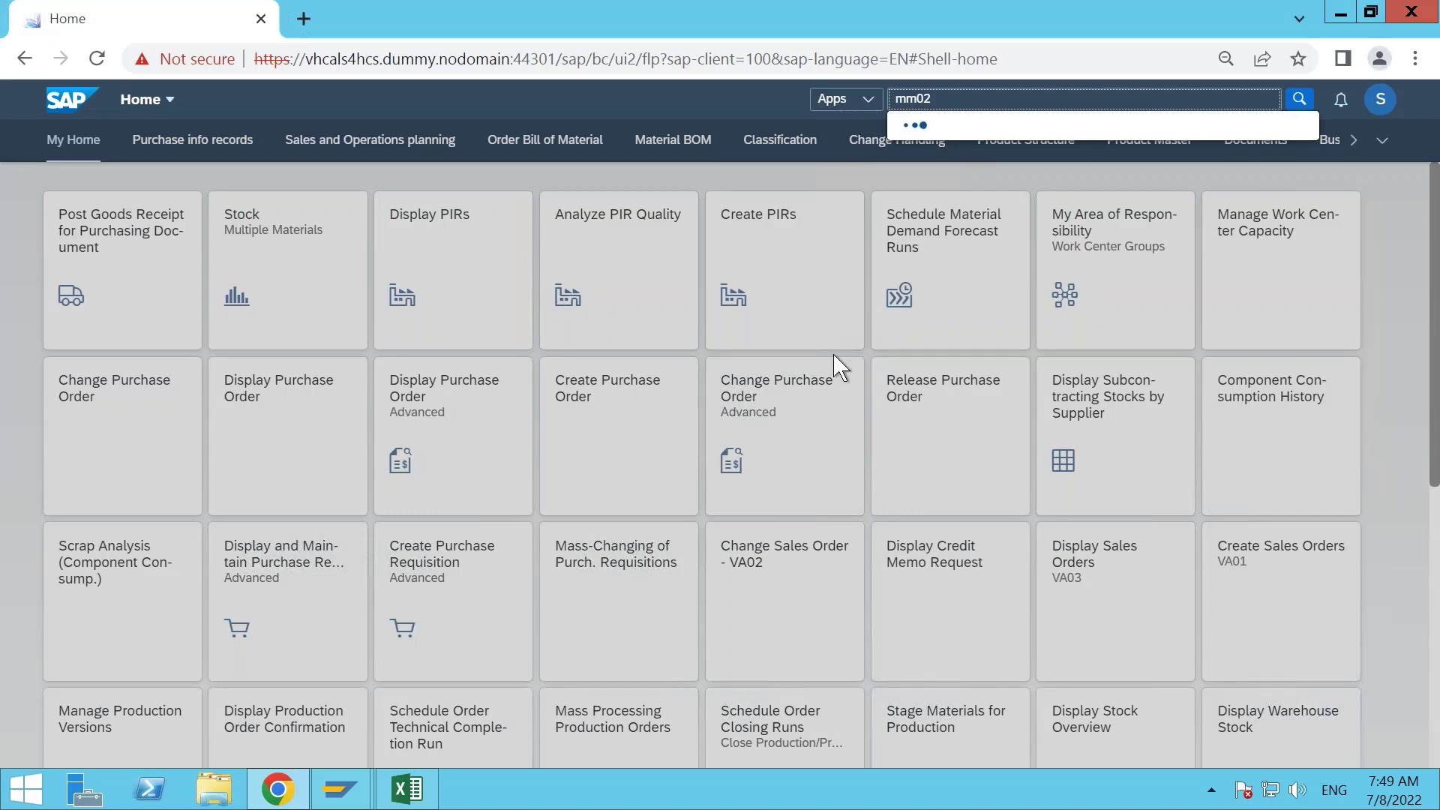
click(976, 130)
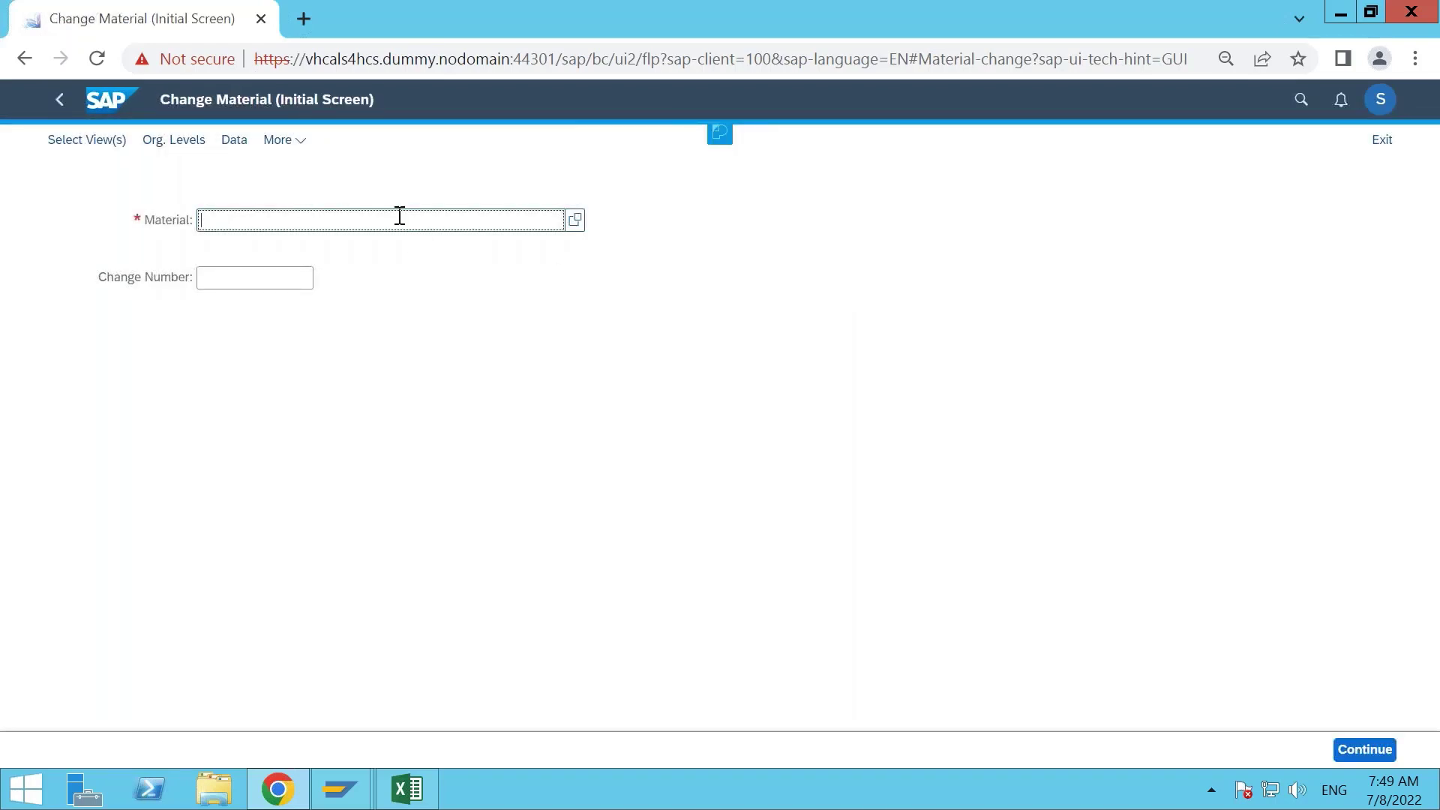
Enter material FERT-MTS-40 and continue to its view selection.
text(fert-mts)
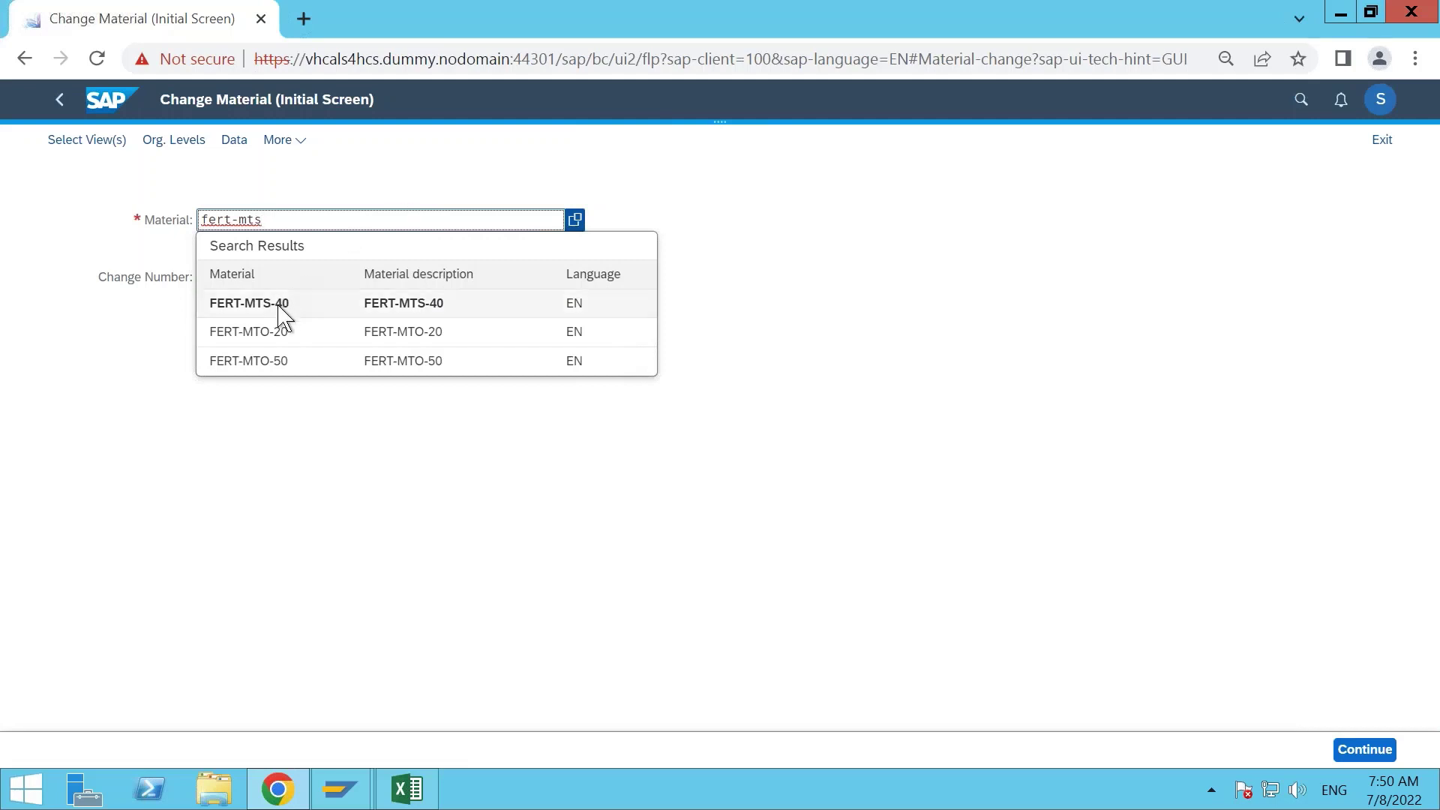
click(279, 304)
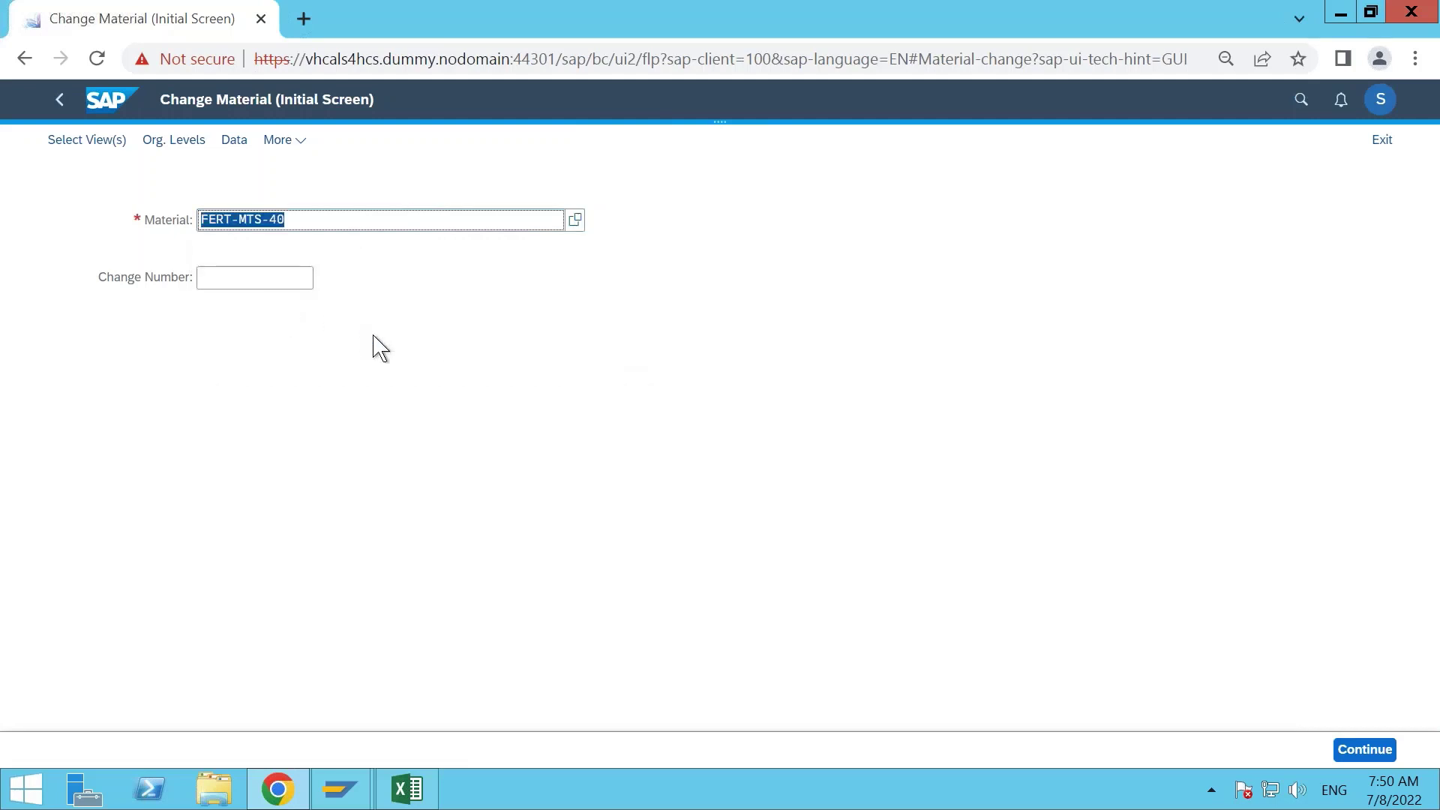
key(Return)
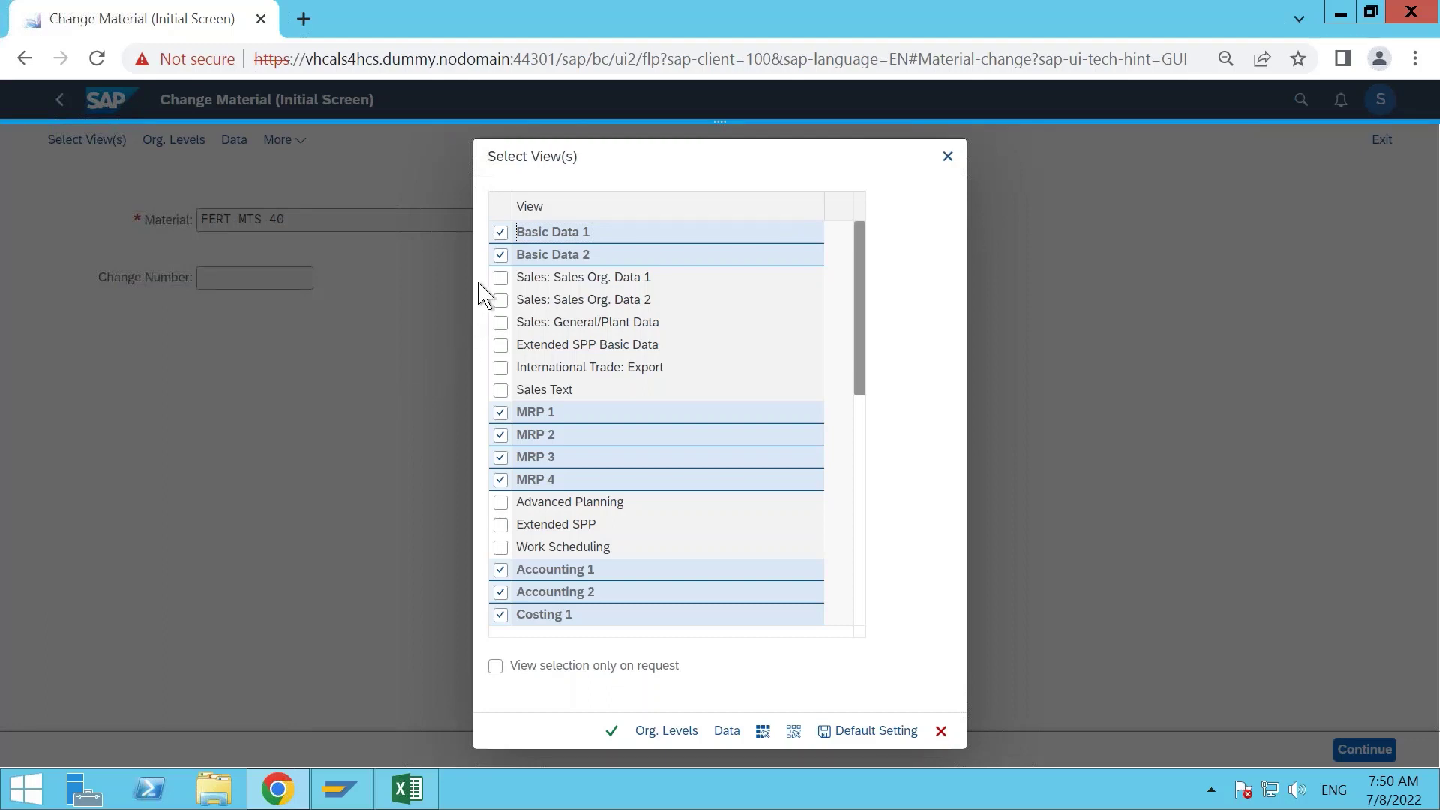
Add the views Sales Org. Data 1, Sales Org. Data 2, Sales: General/Plant Data and Work Scheduling, and confirm the view selection.
click(500, 277)
click(500, 299)
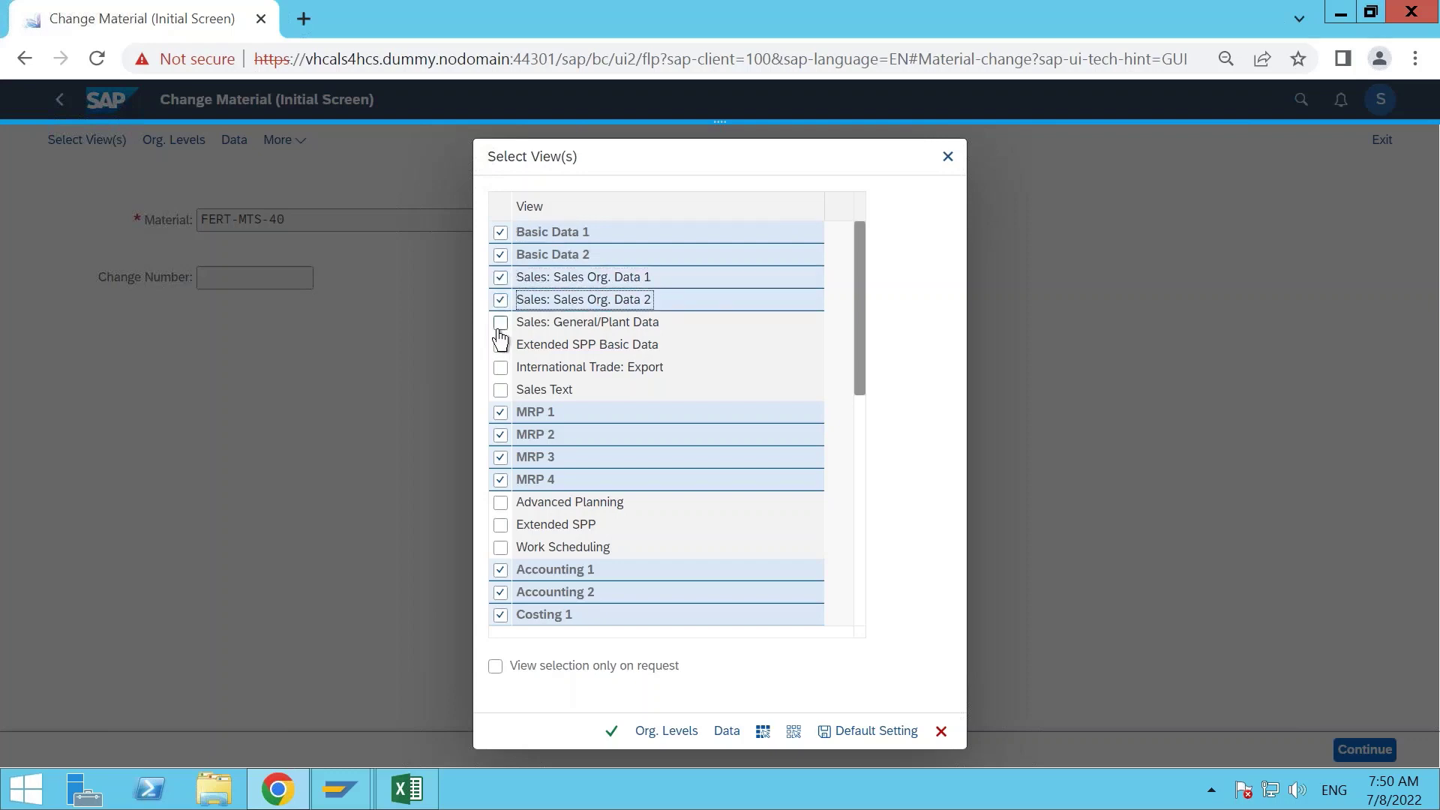
click(500, 325)
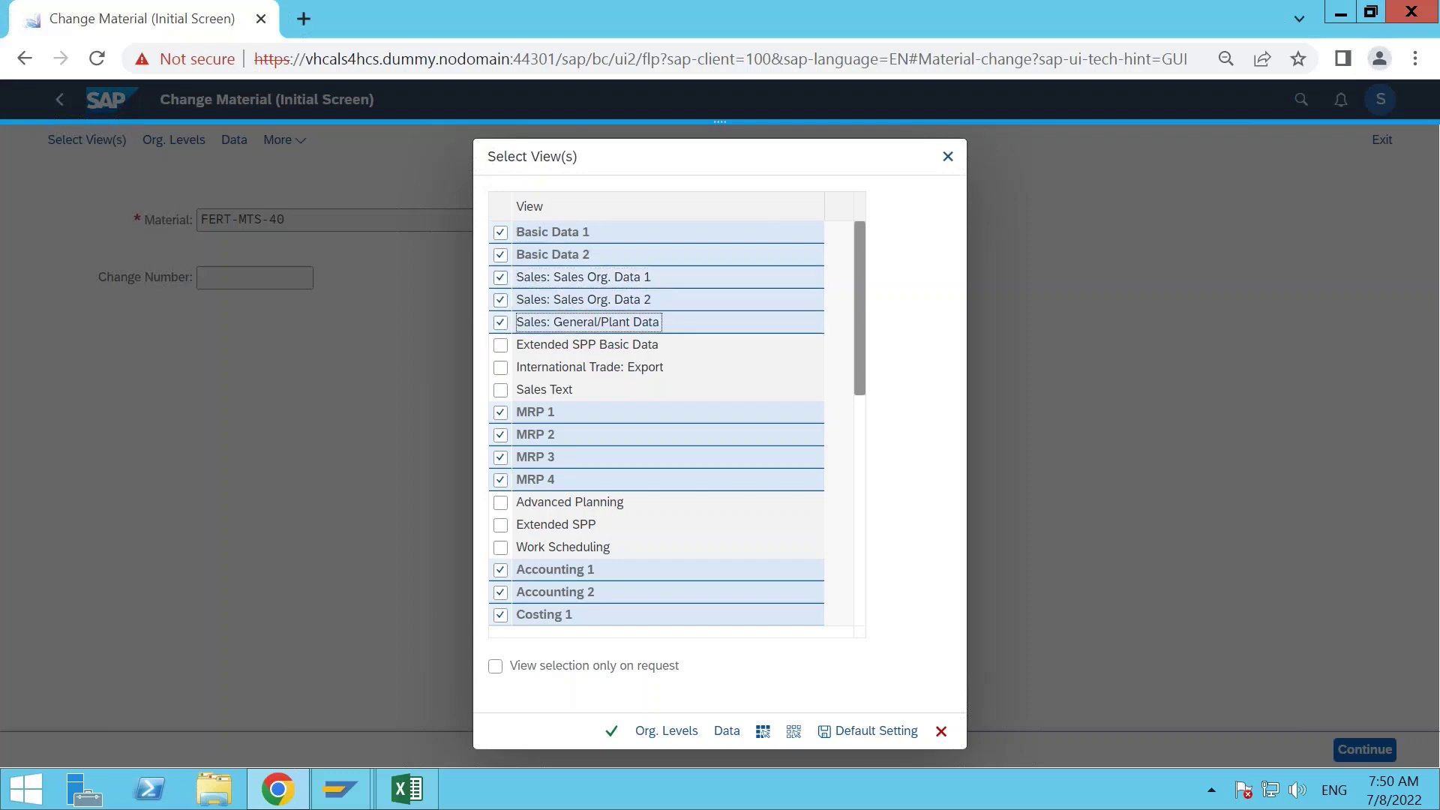
click(501, 549)
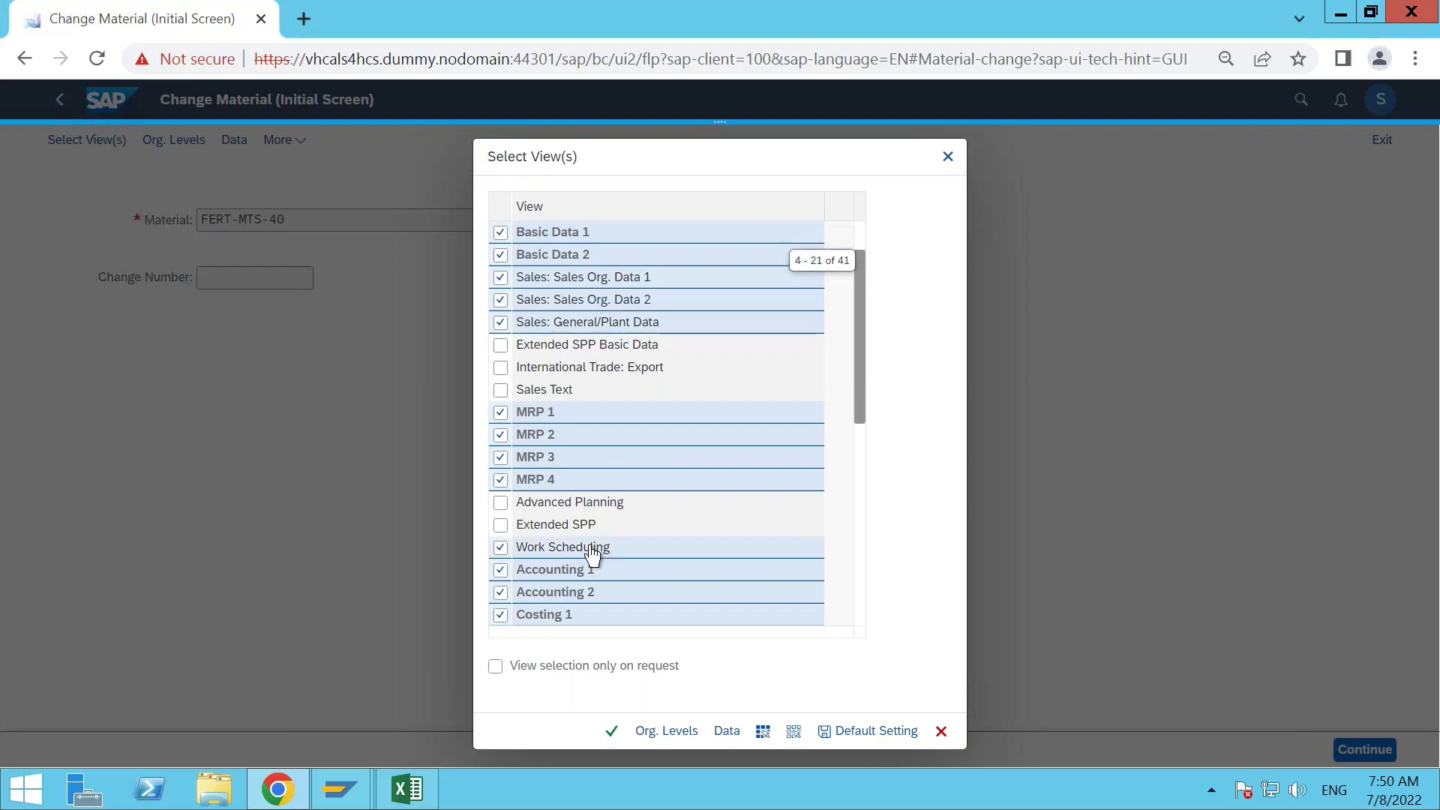
scroll(591, 556, down, 1)
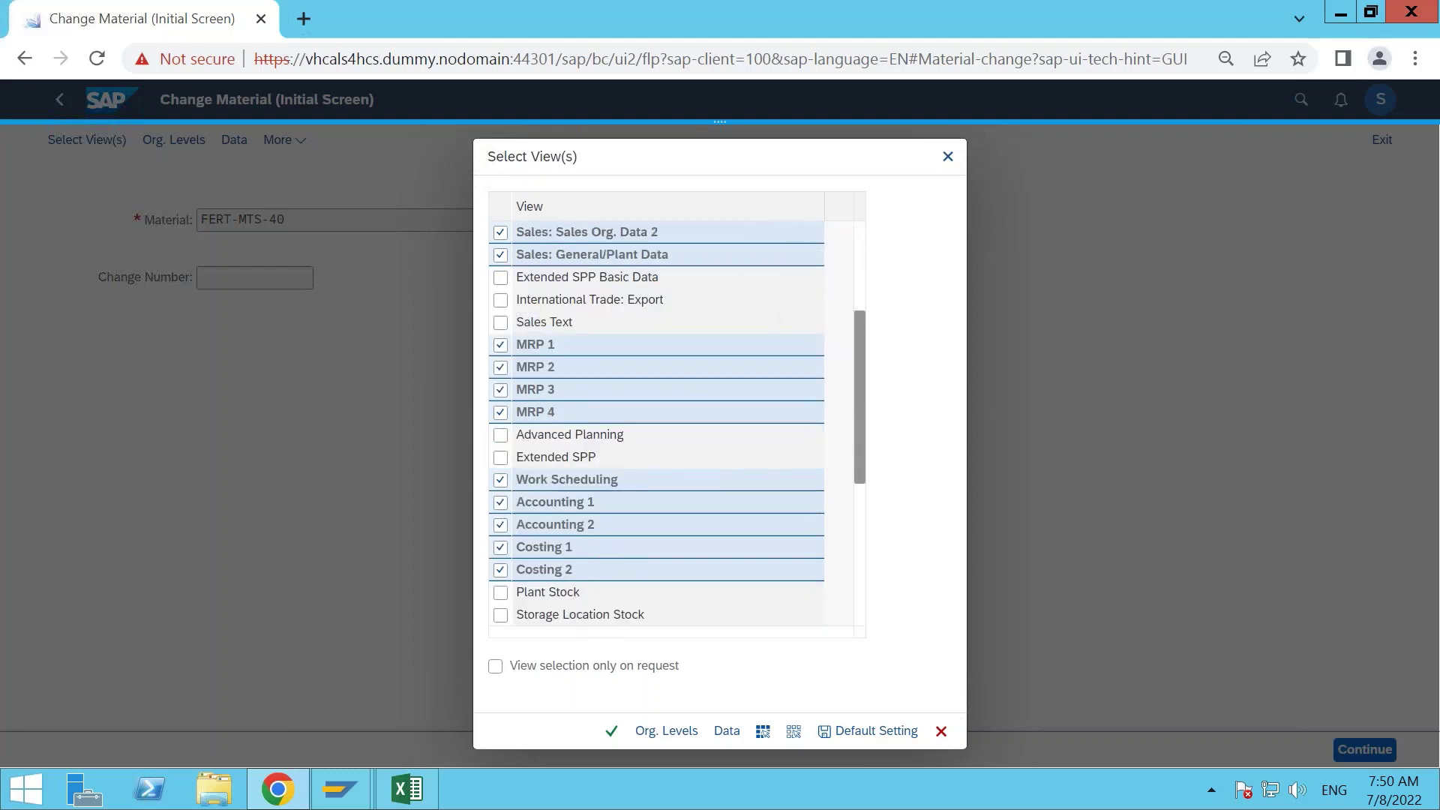
click(615, 734)
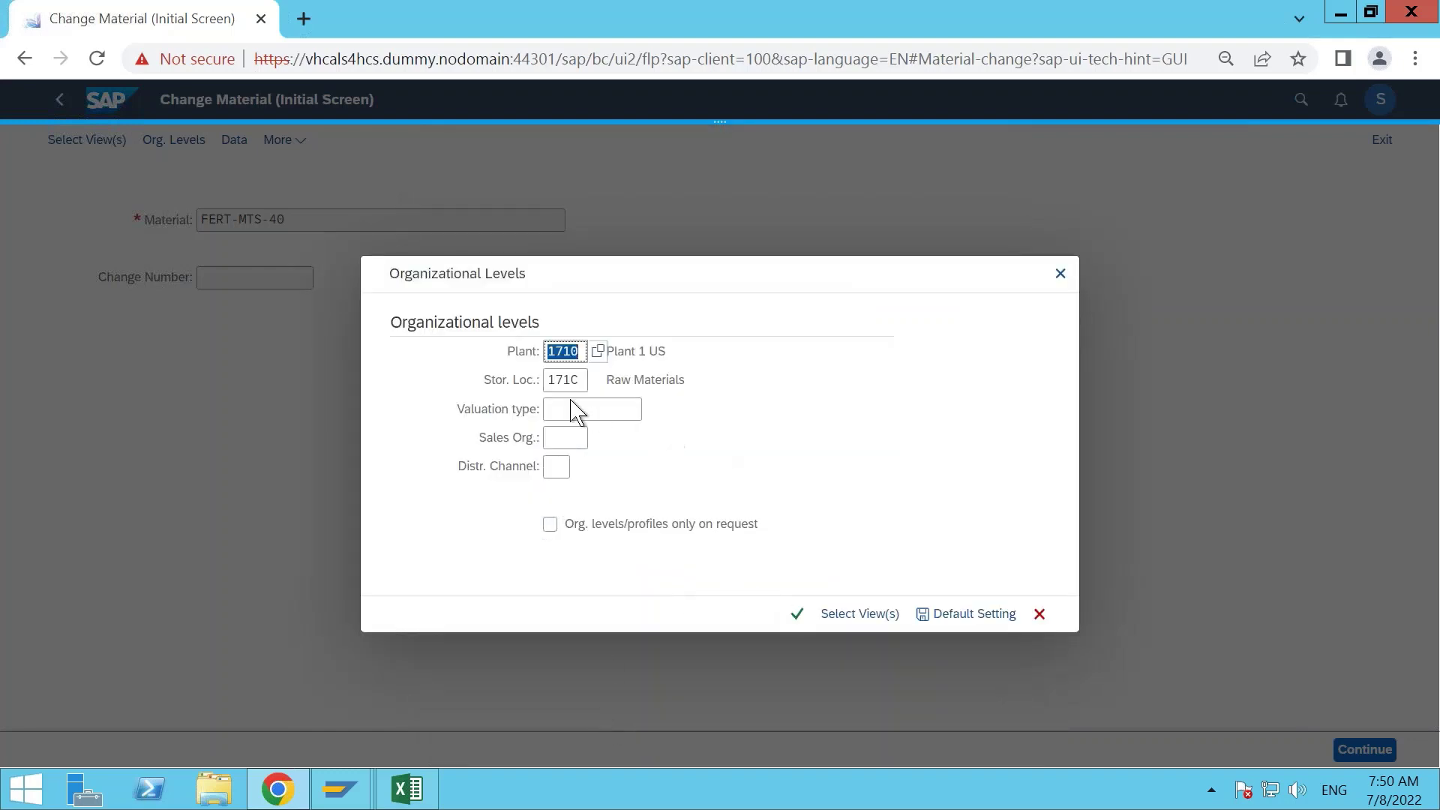
Clear the storage location in the organizational levels and open the material's data for plant 1710.
click(552, 379)
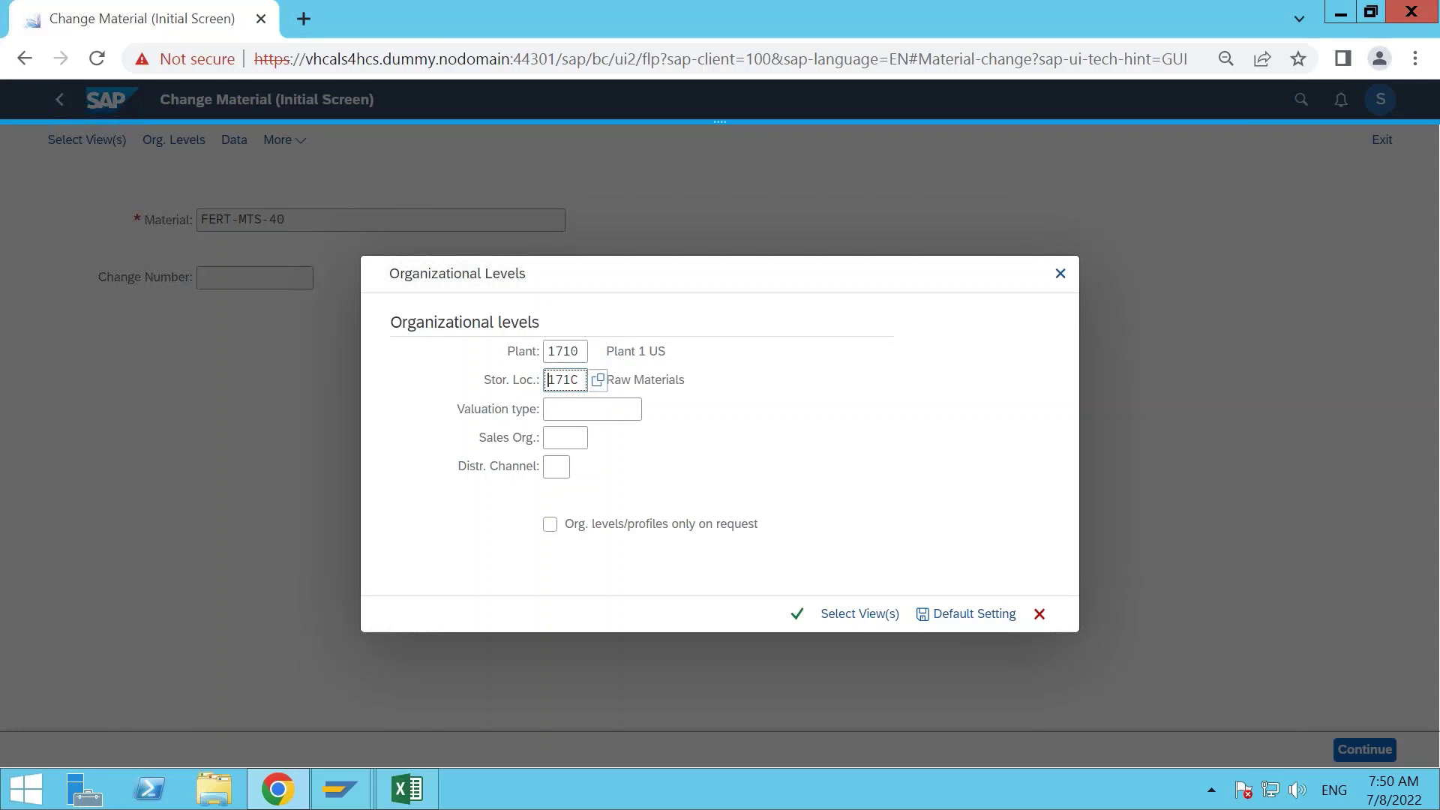
key(Delete)
key(Delete)
key(Delete)
key(Delete)
click(795, 618)
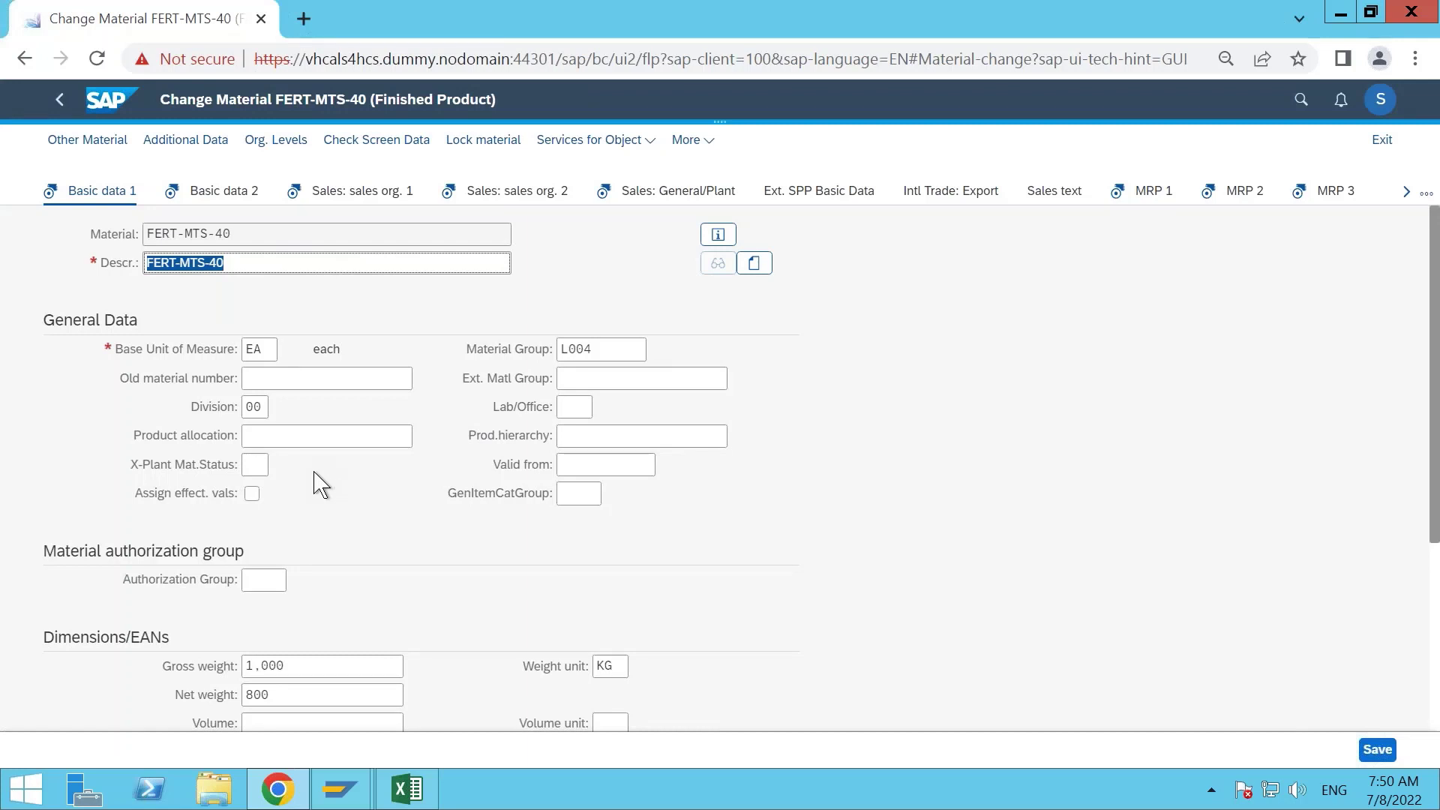
Go through the Basic Data 2 and sales views, check the loading group under General/Plant, and continue to MRP 1.
key(ctrl+Page_Down)
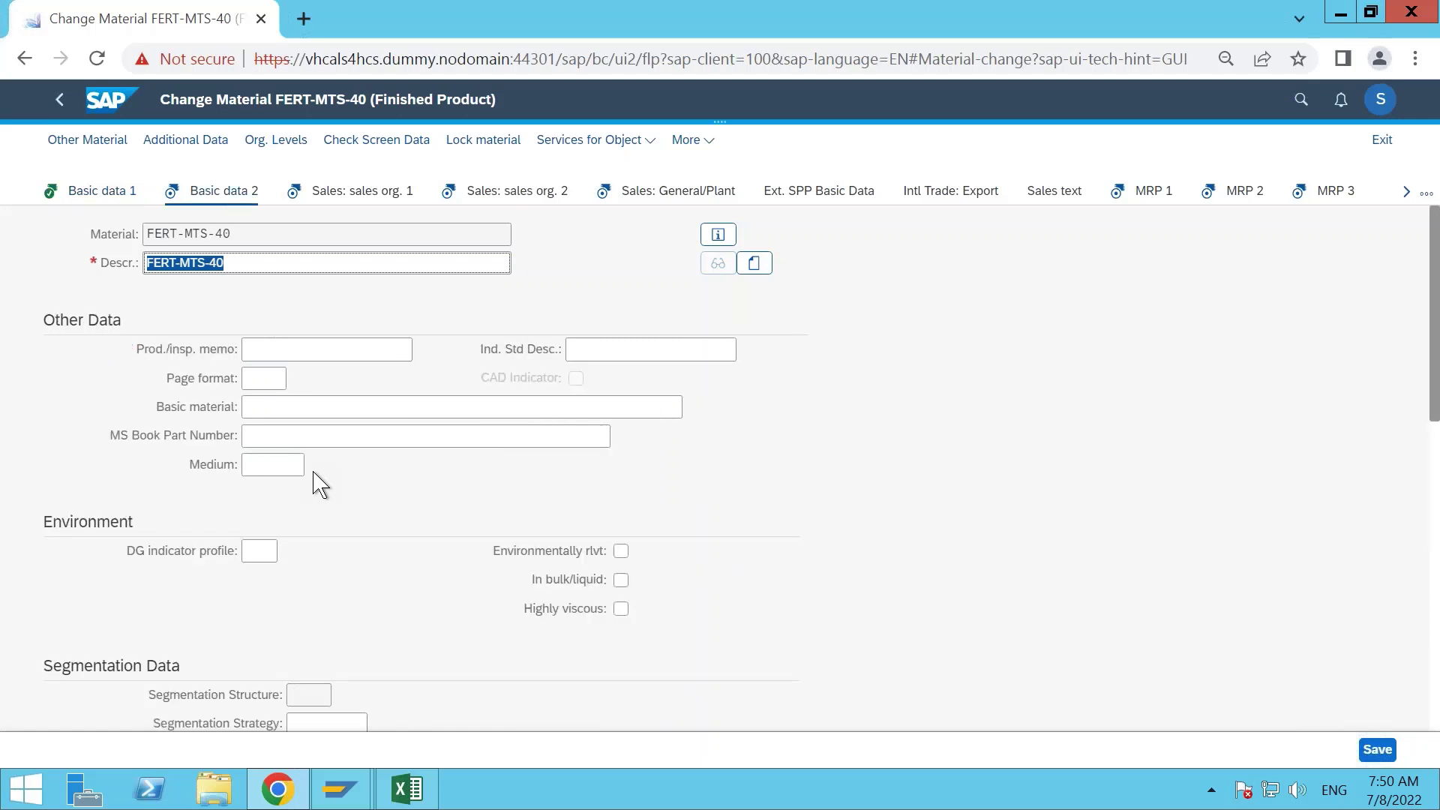
key(ctrl+Page_Down)
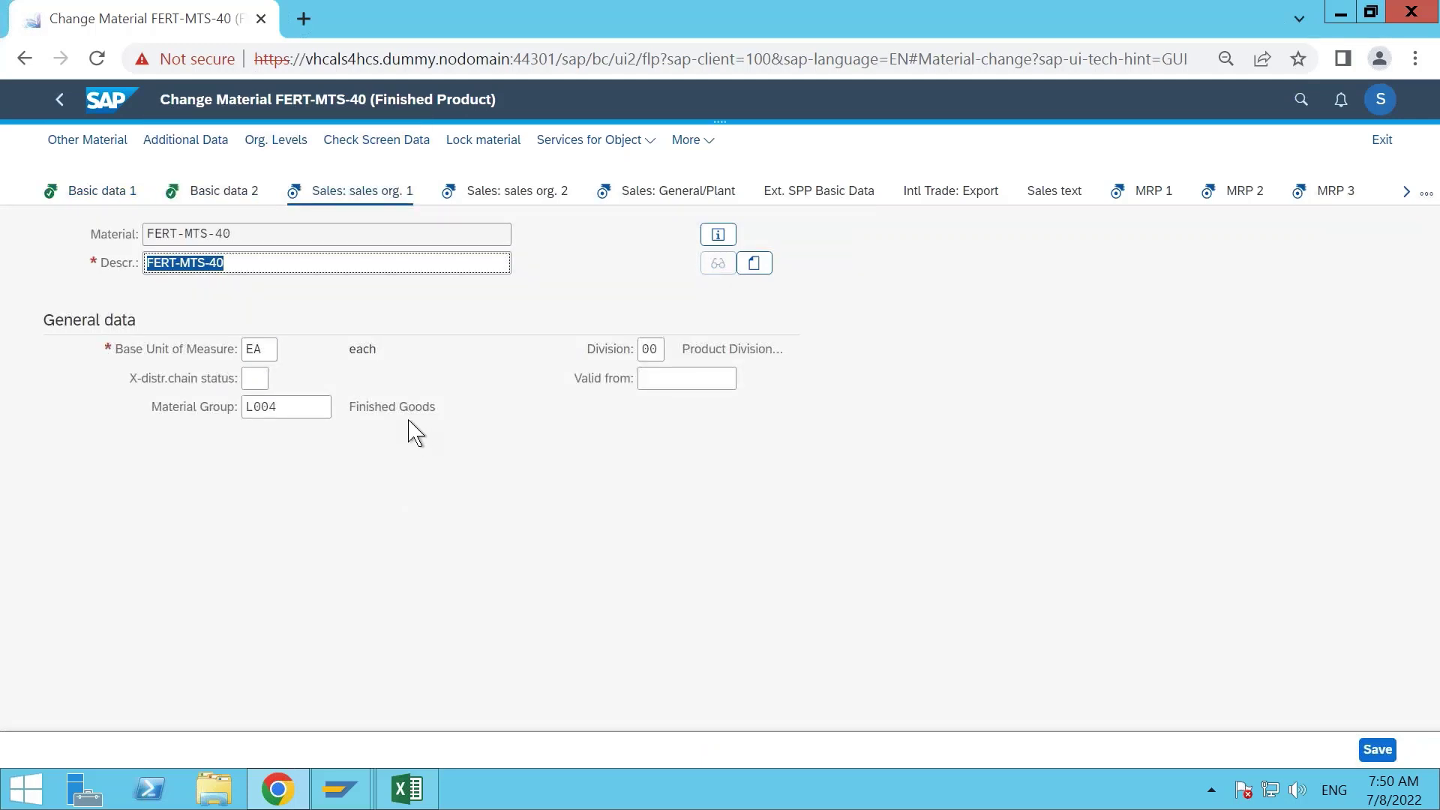
key(ctrl+Page_Down)
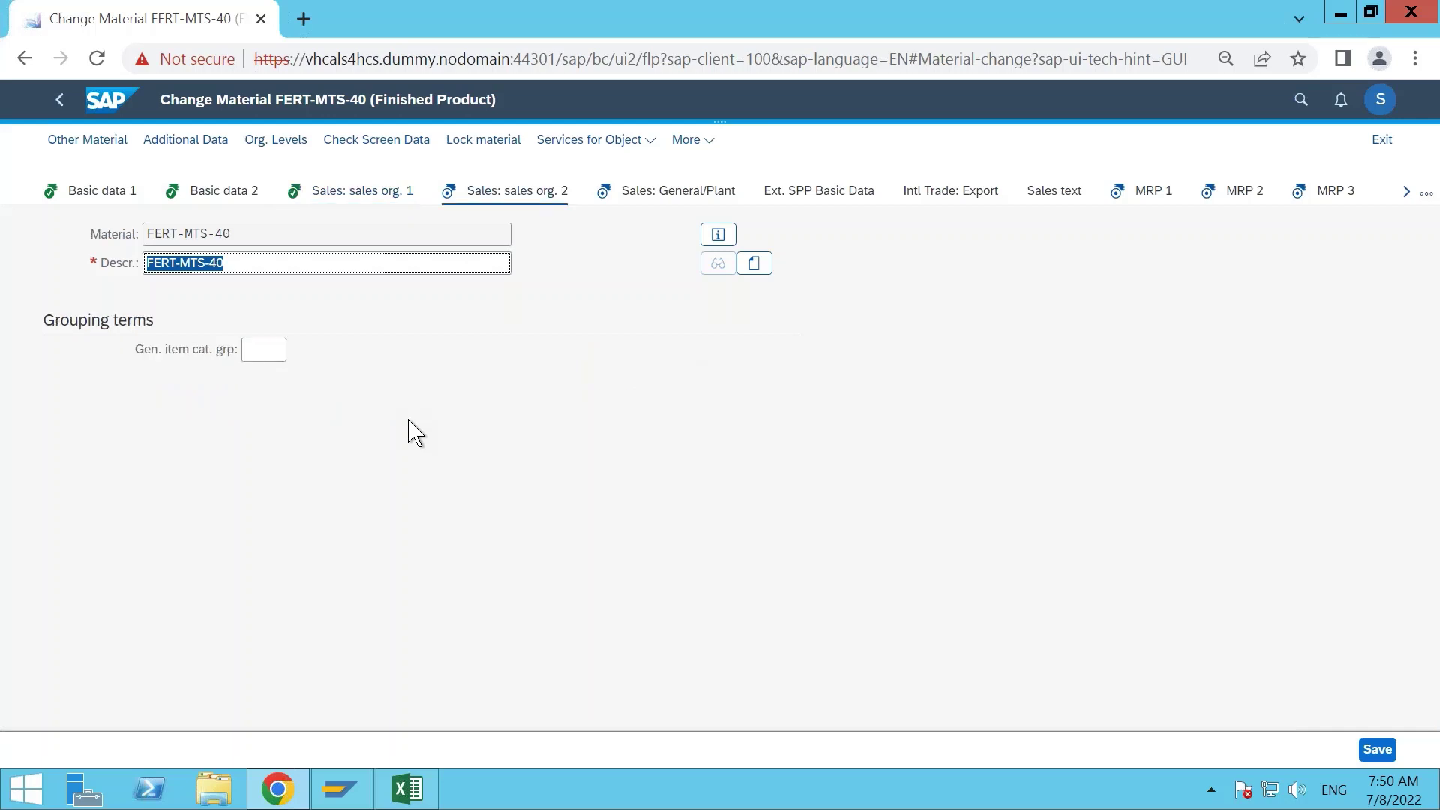
key(ctrl+Page_Down)
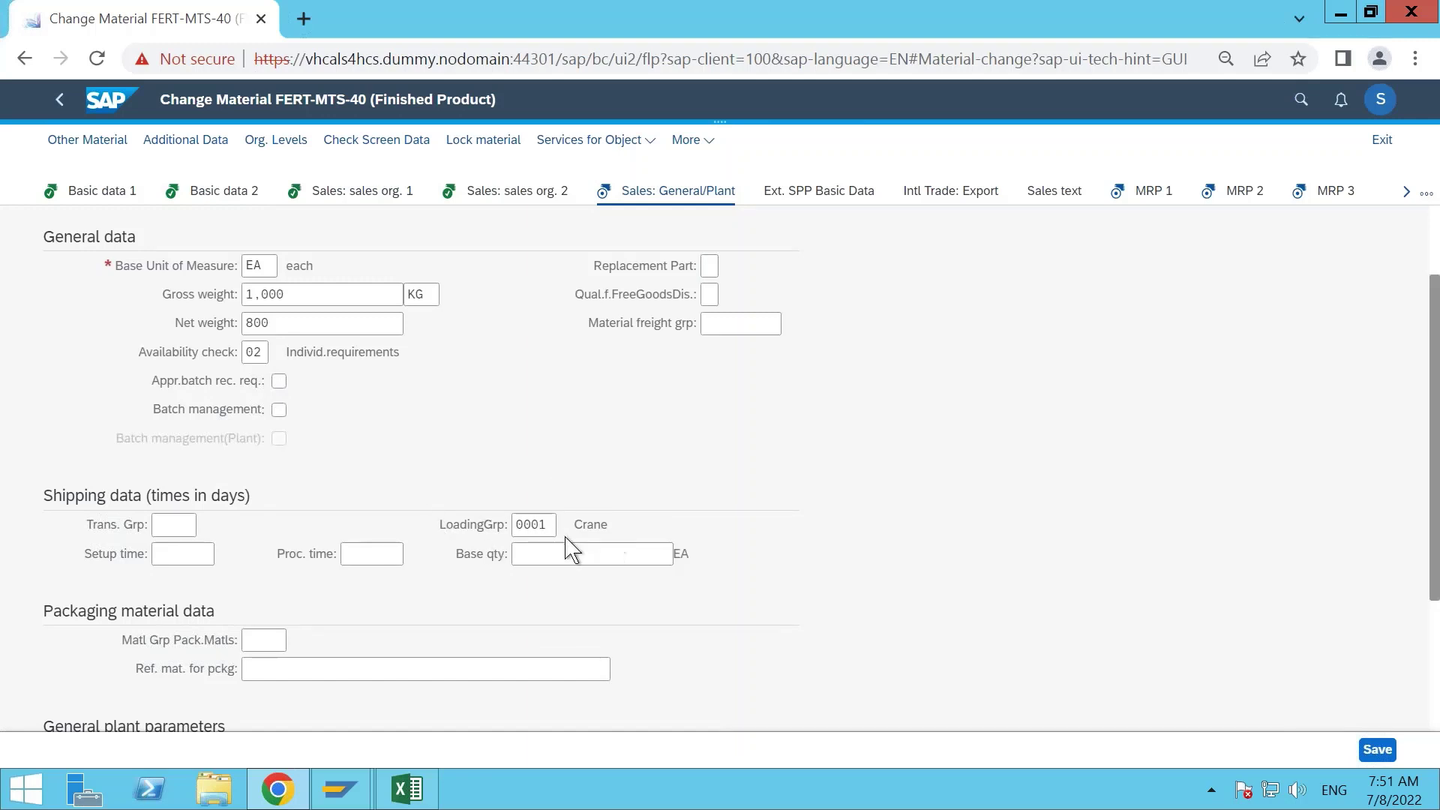
click(537, 533)
key(Return)
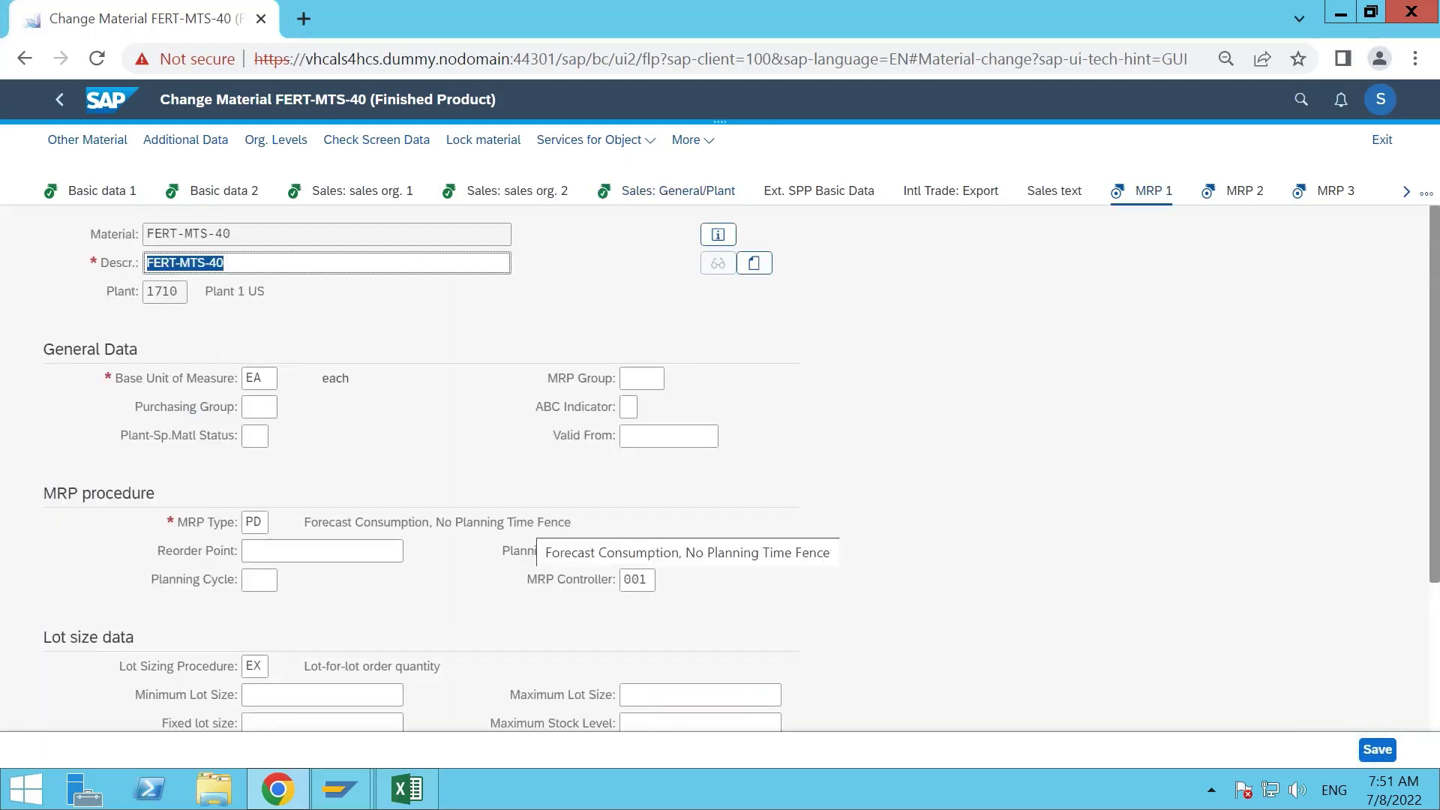
Review MRP 1 and MRP 2, and examine the consumption mode and forward and backward consumption periods in MRP 3.
scroll(420, 421, down, 1)
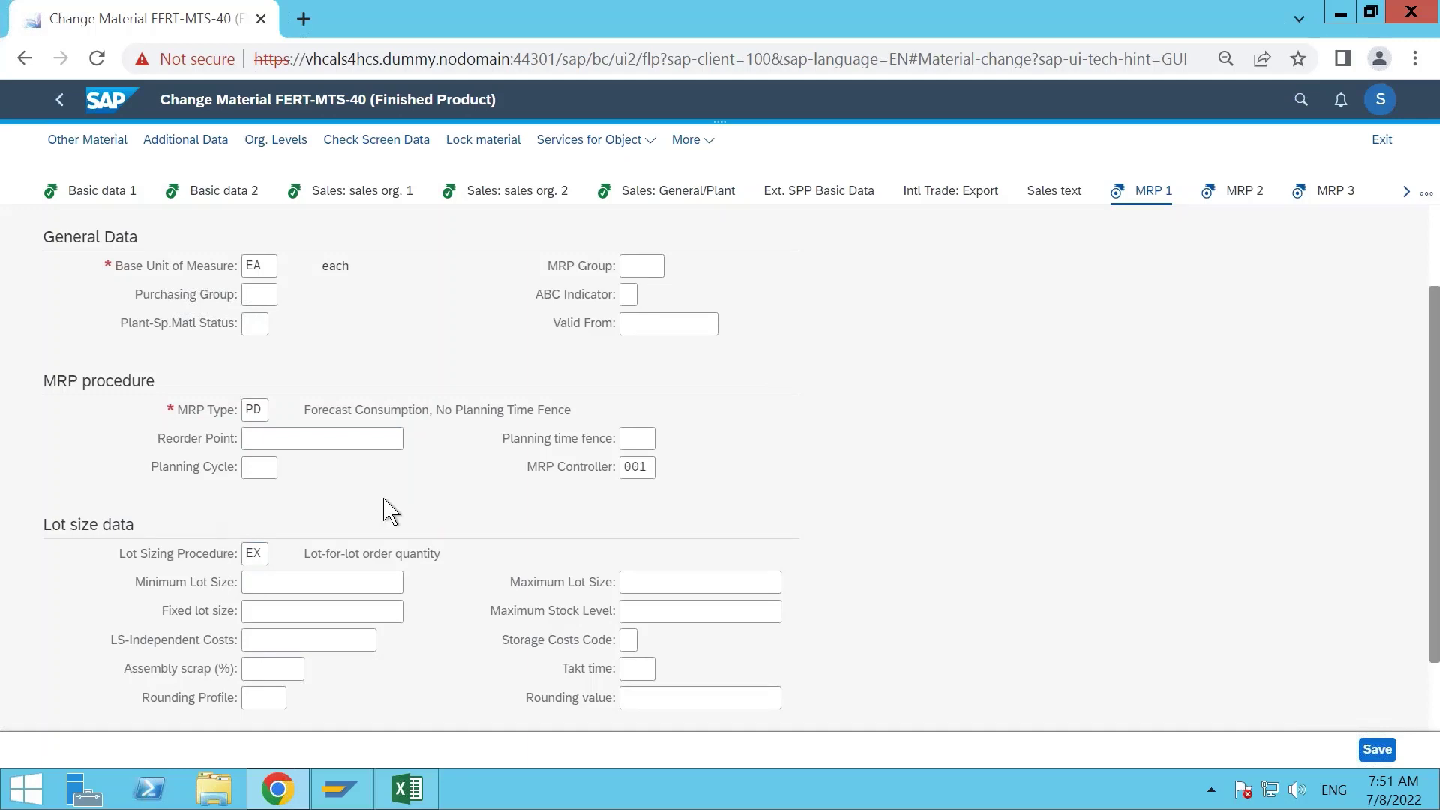
key(Return)
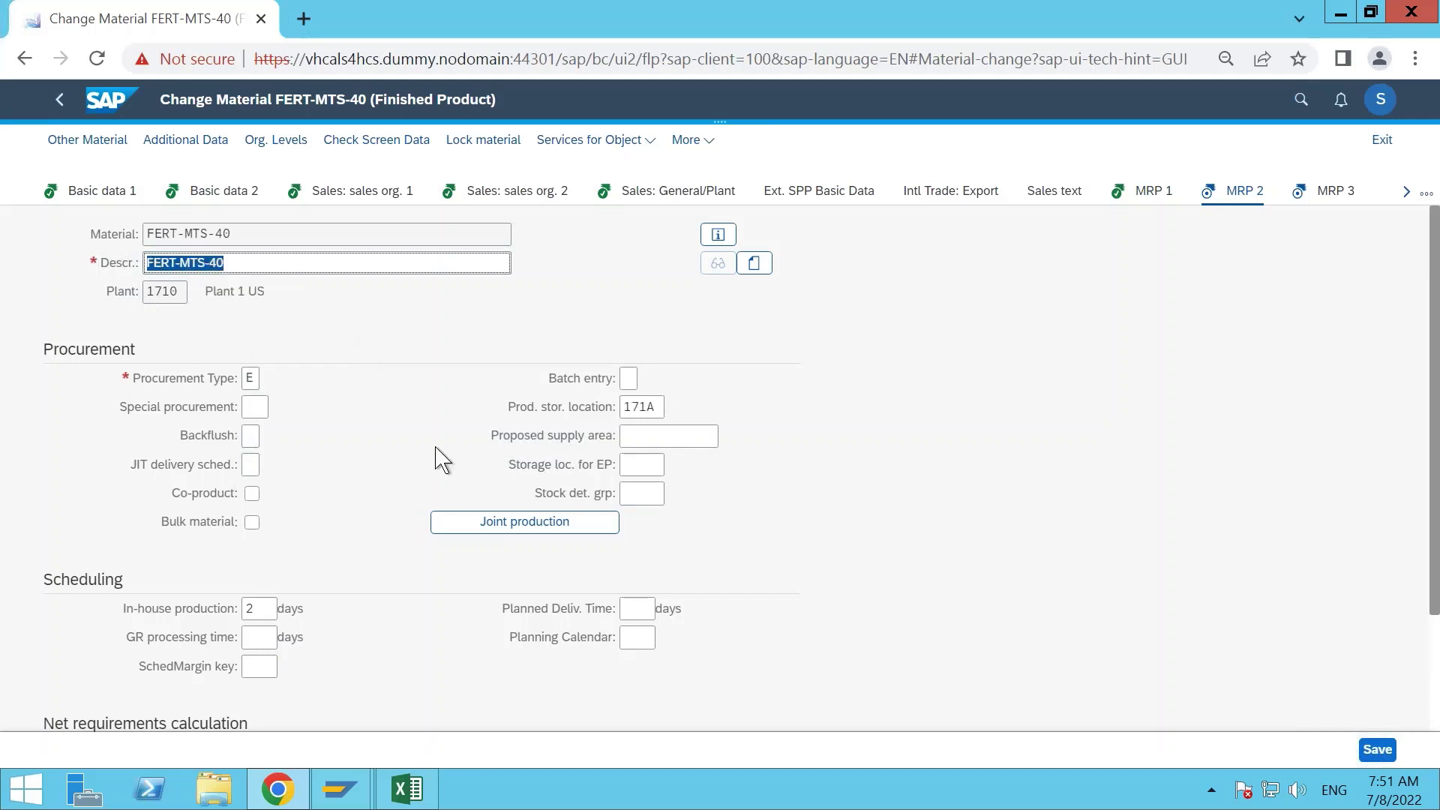
scroll(294, 600, down, 3)
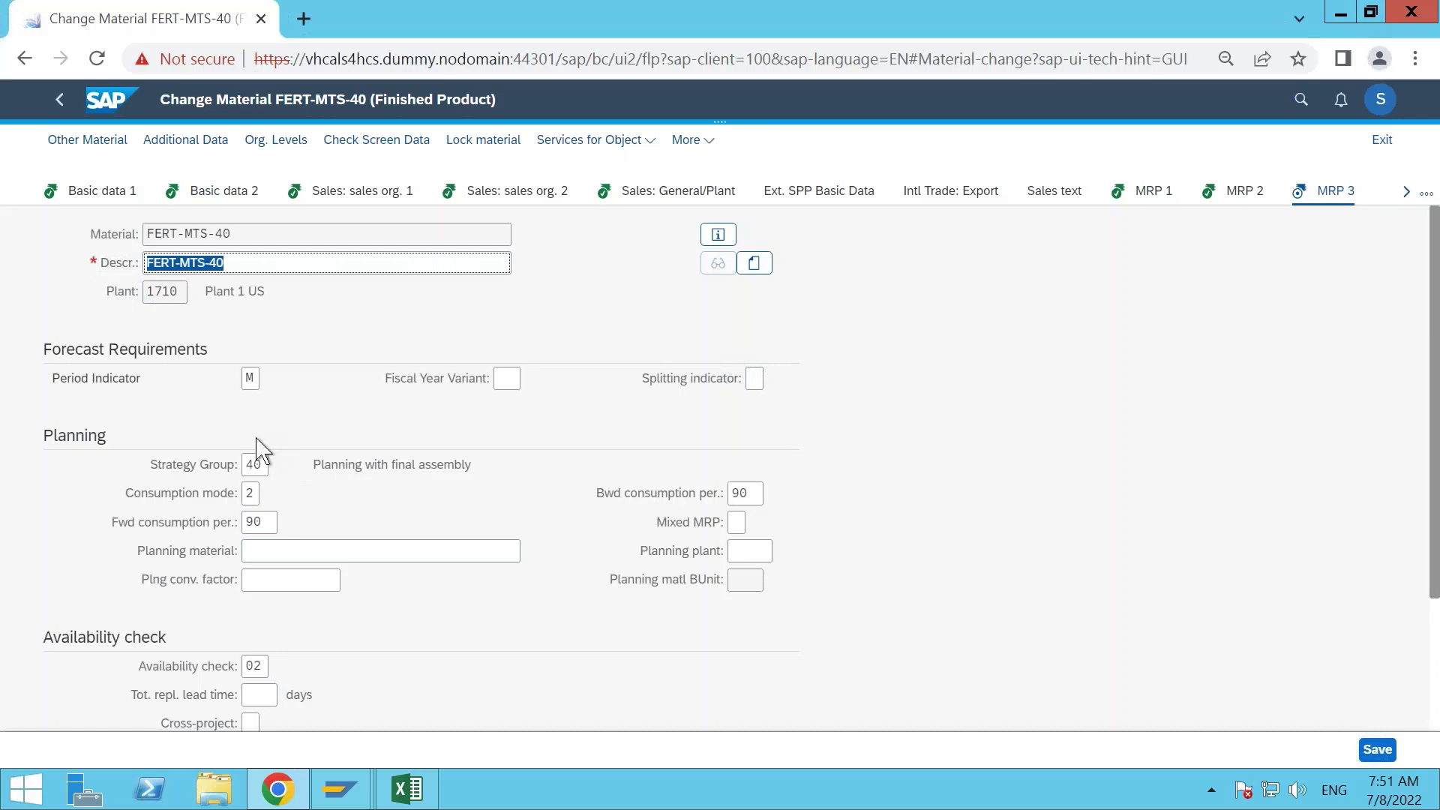
click(253, 496)
click(264, 520)
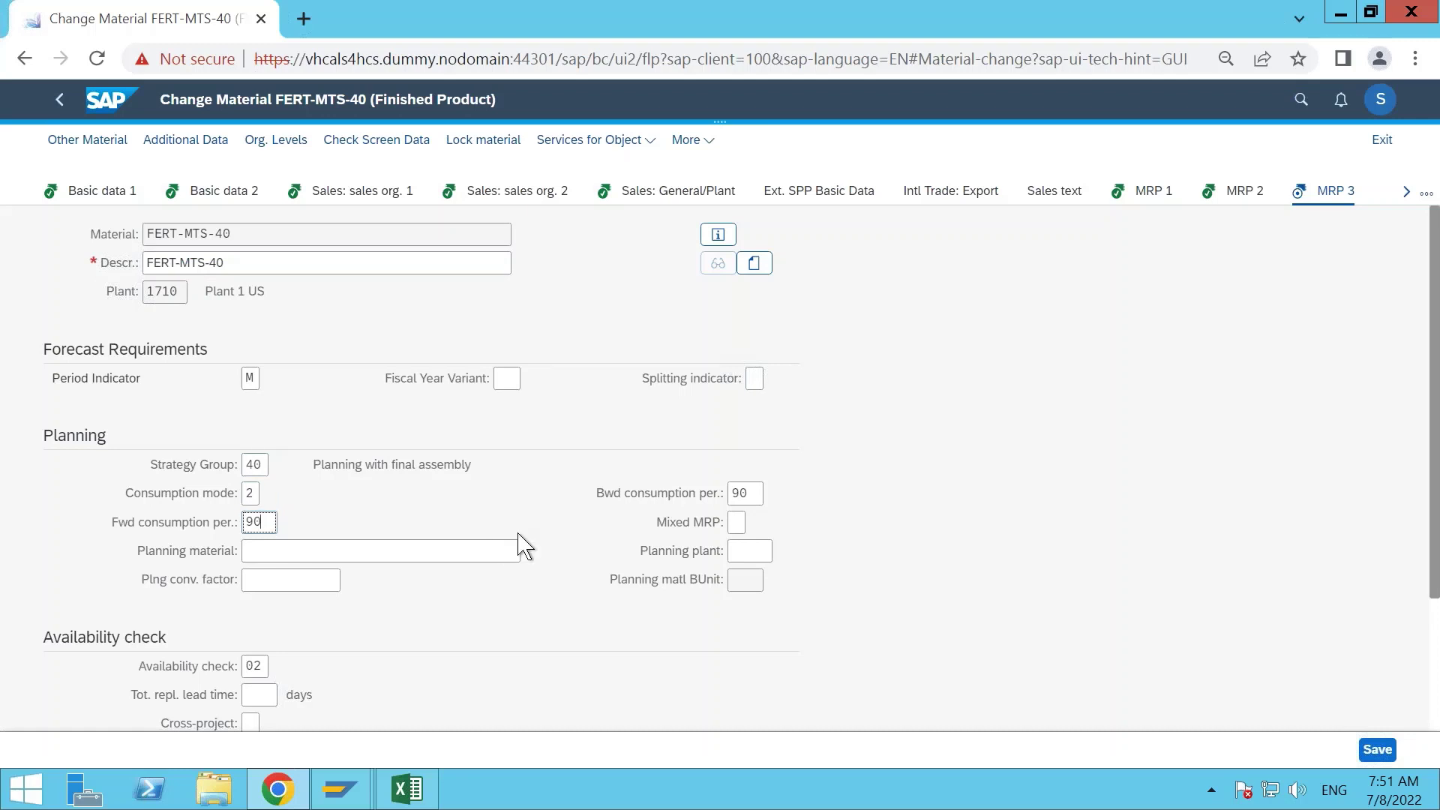
click(742, 493)
Switch to Excel to examine the PIR, sales and planned order notes on Sheet3, and return to the material's MRP 3 view in Chrome.
click(407, 788)
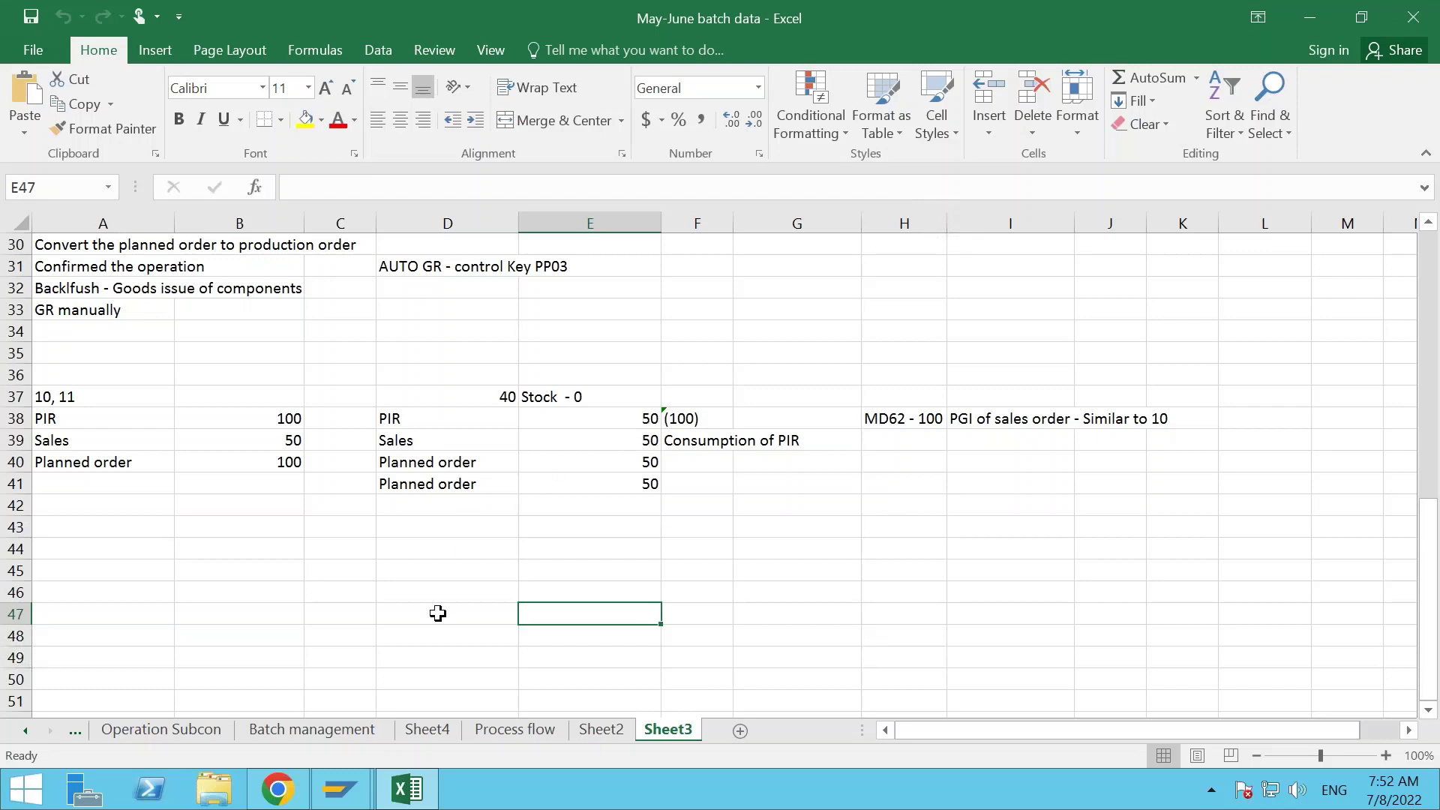
mouse_move(349, 802)
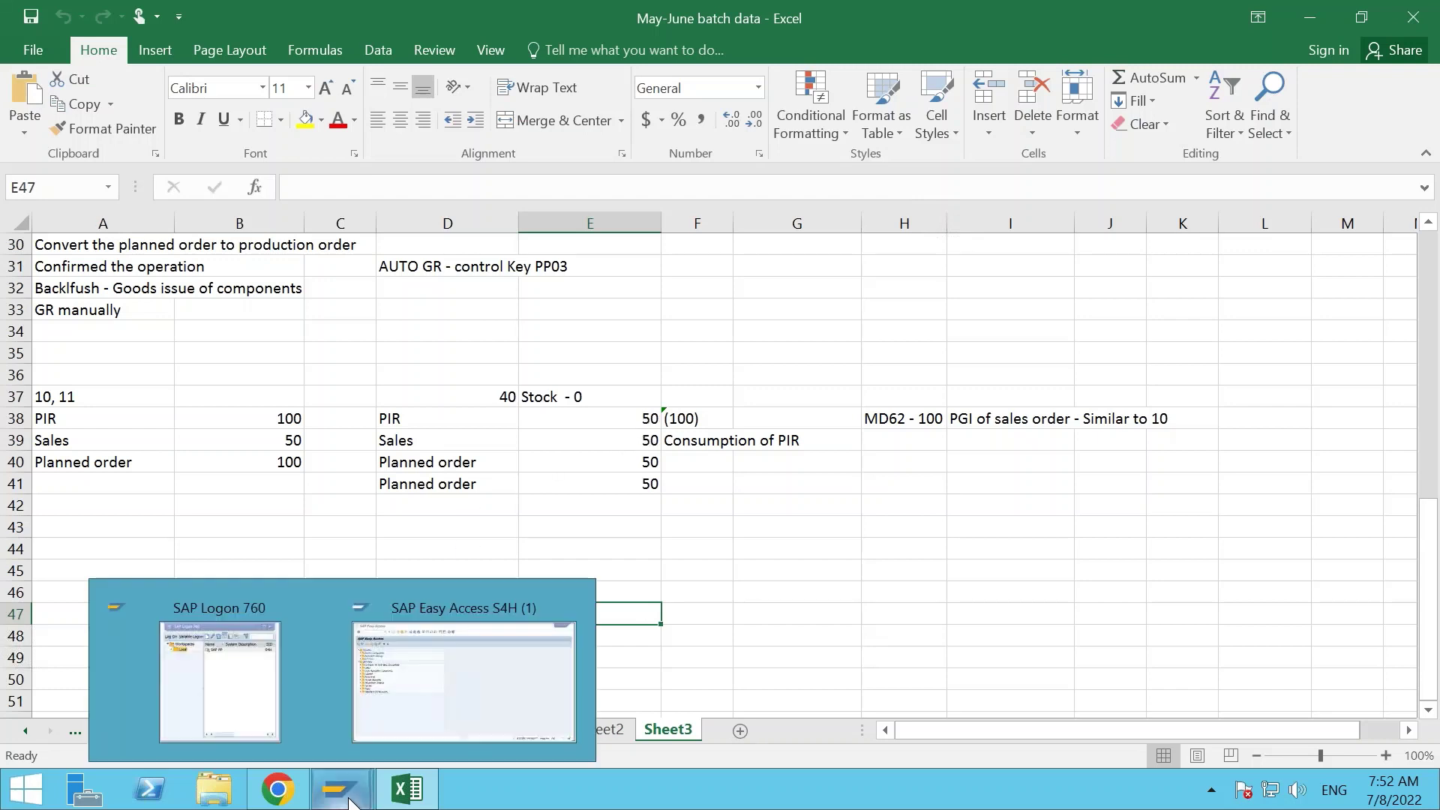
click(456, 702)
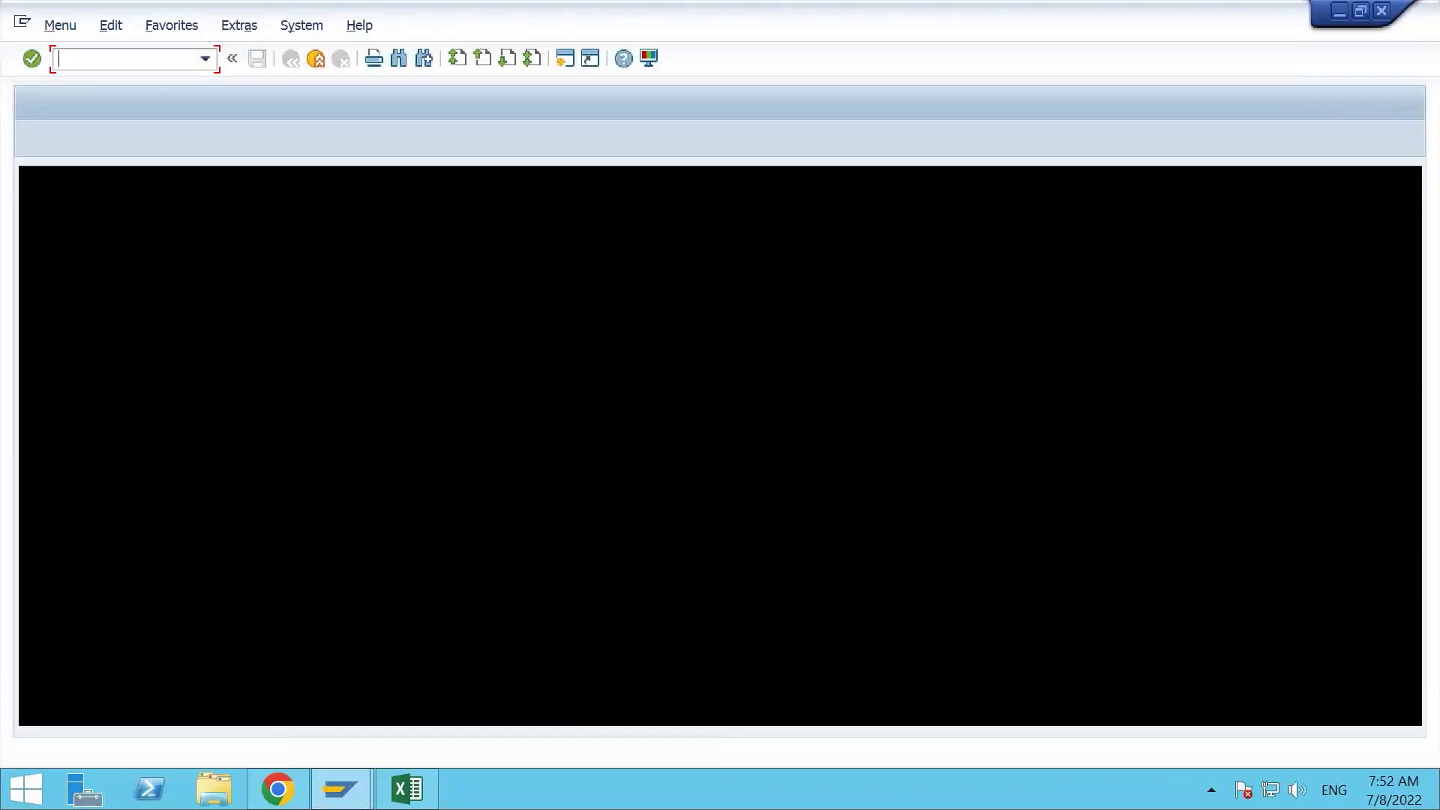
click(277, 789)
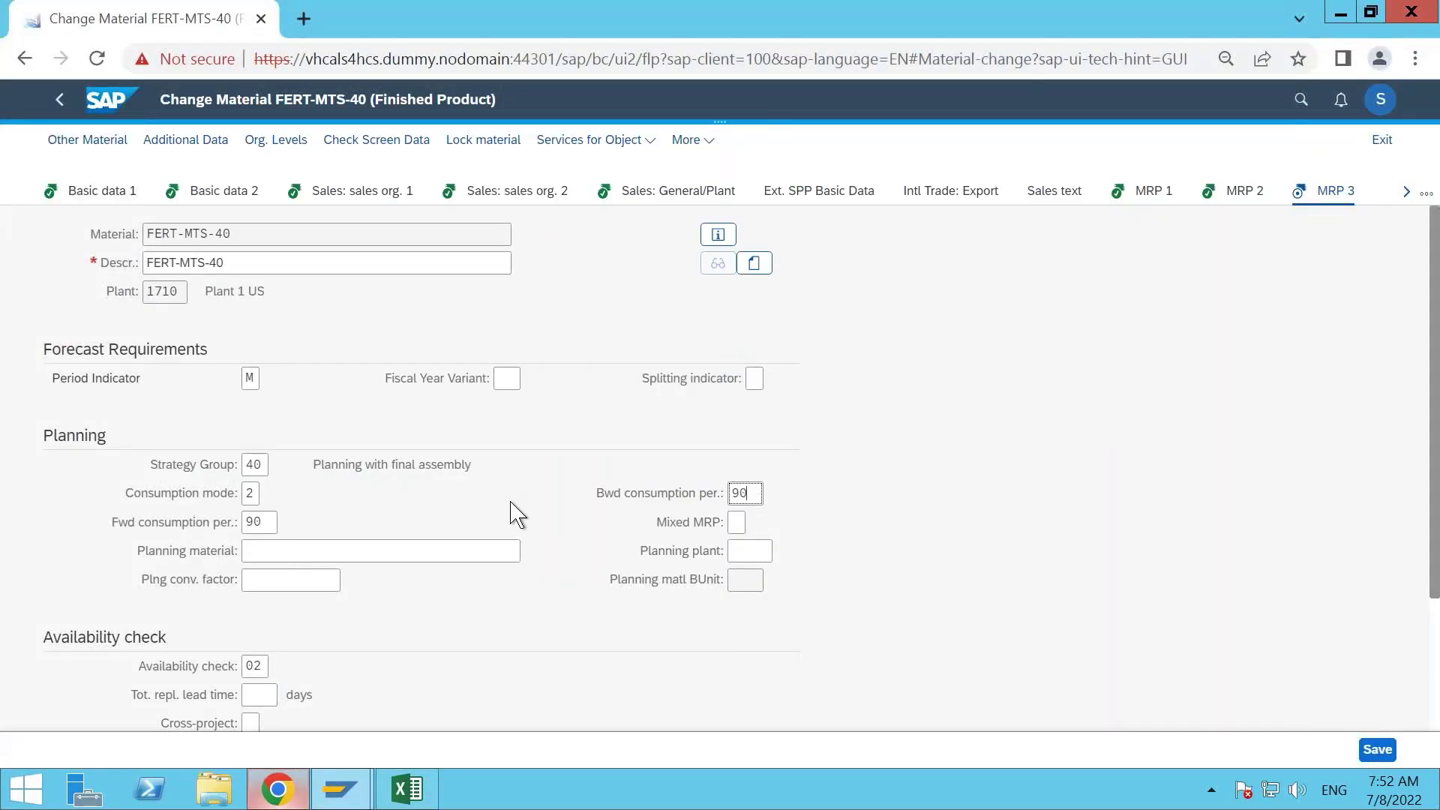
scroll(587, 445, down, 1)
scroll(587, 445, up, 1)
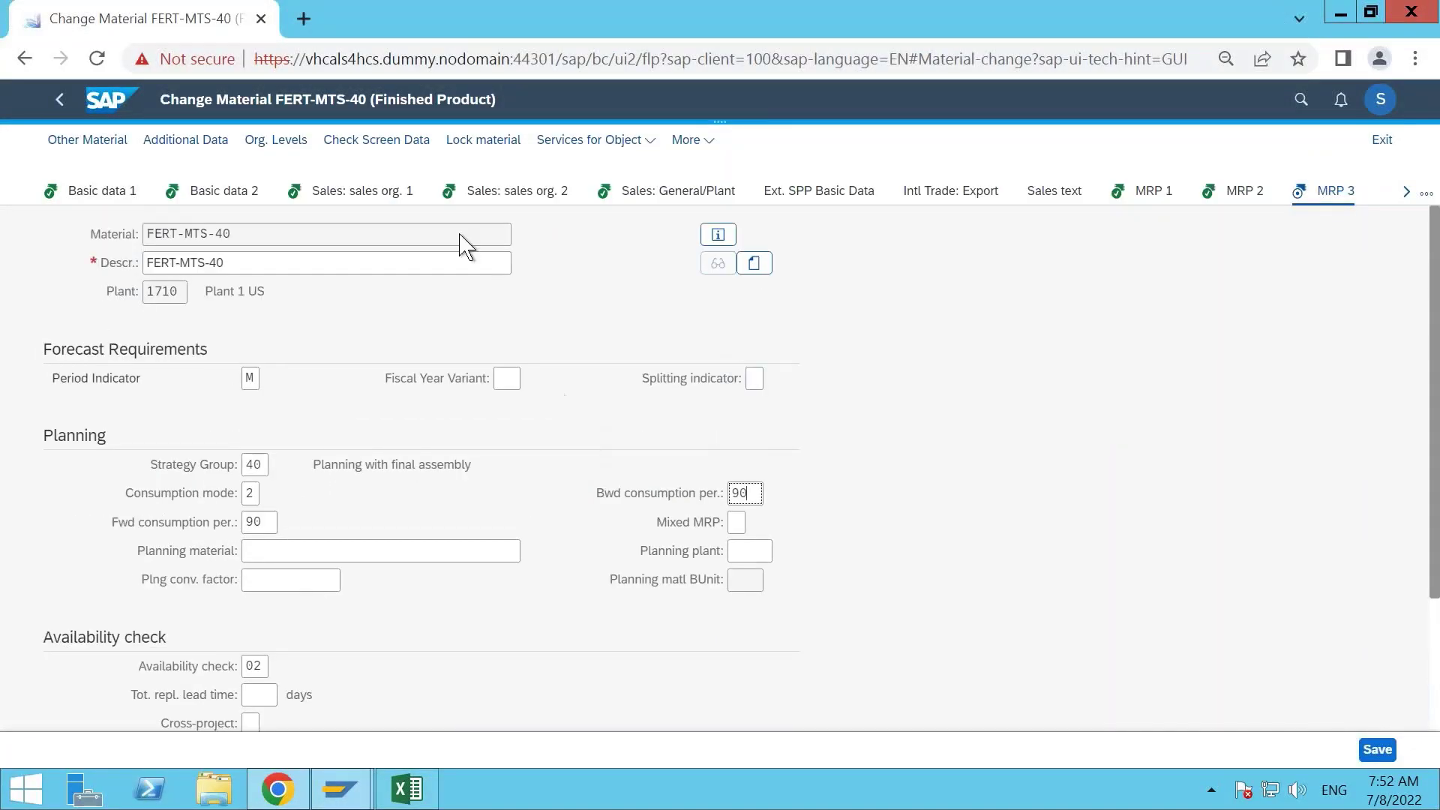
Open SAP home in the second tab, search the apps for "stock req", and display the Stock/Requirements List of FERT-MTS-40 in plant 1710.
click(304, 19)
click(62, 103)
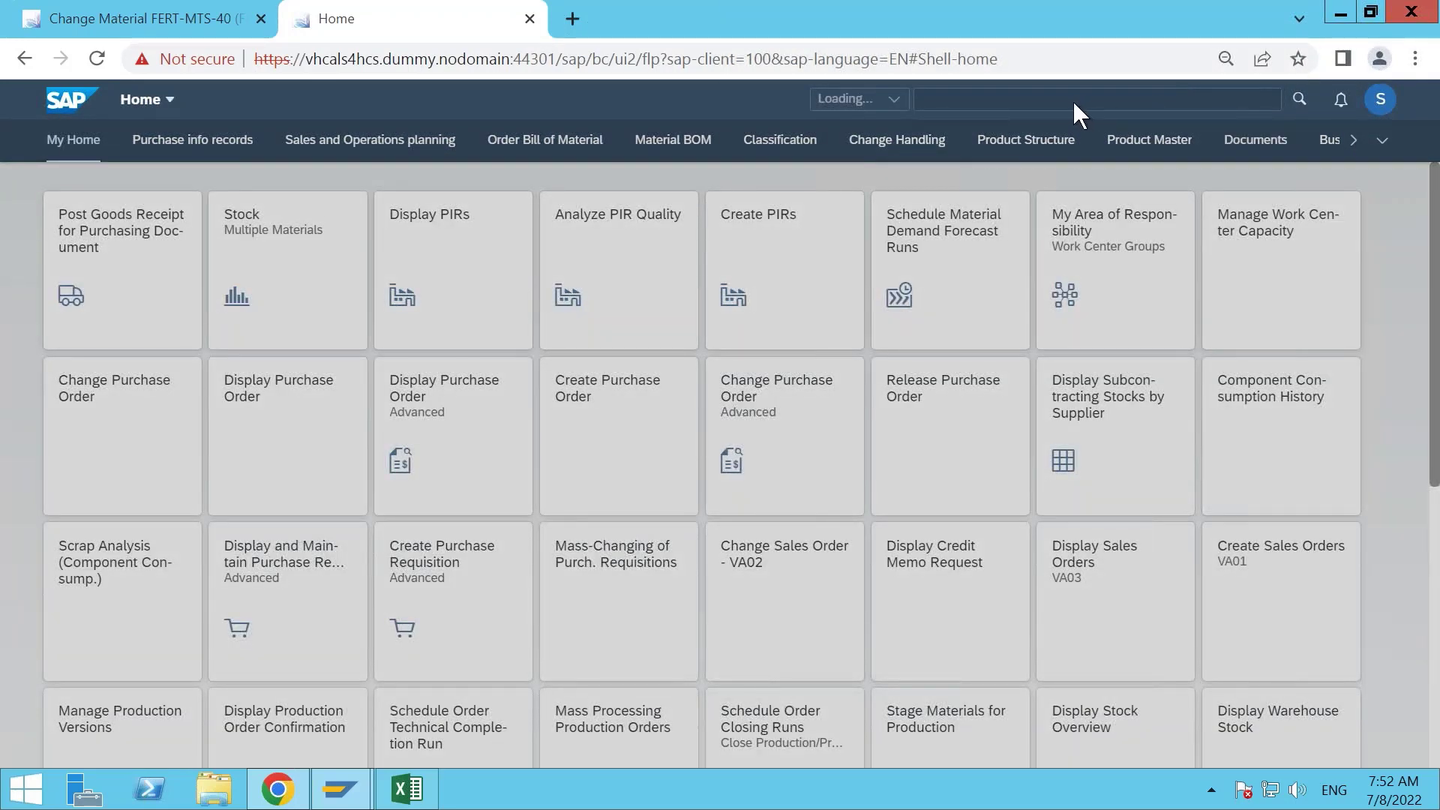
text(s)
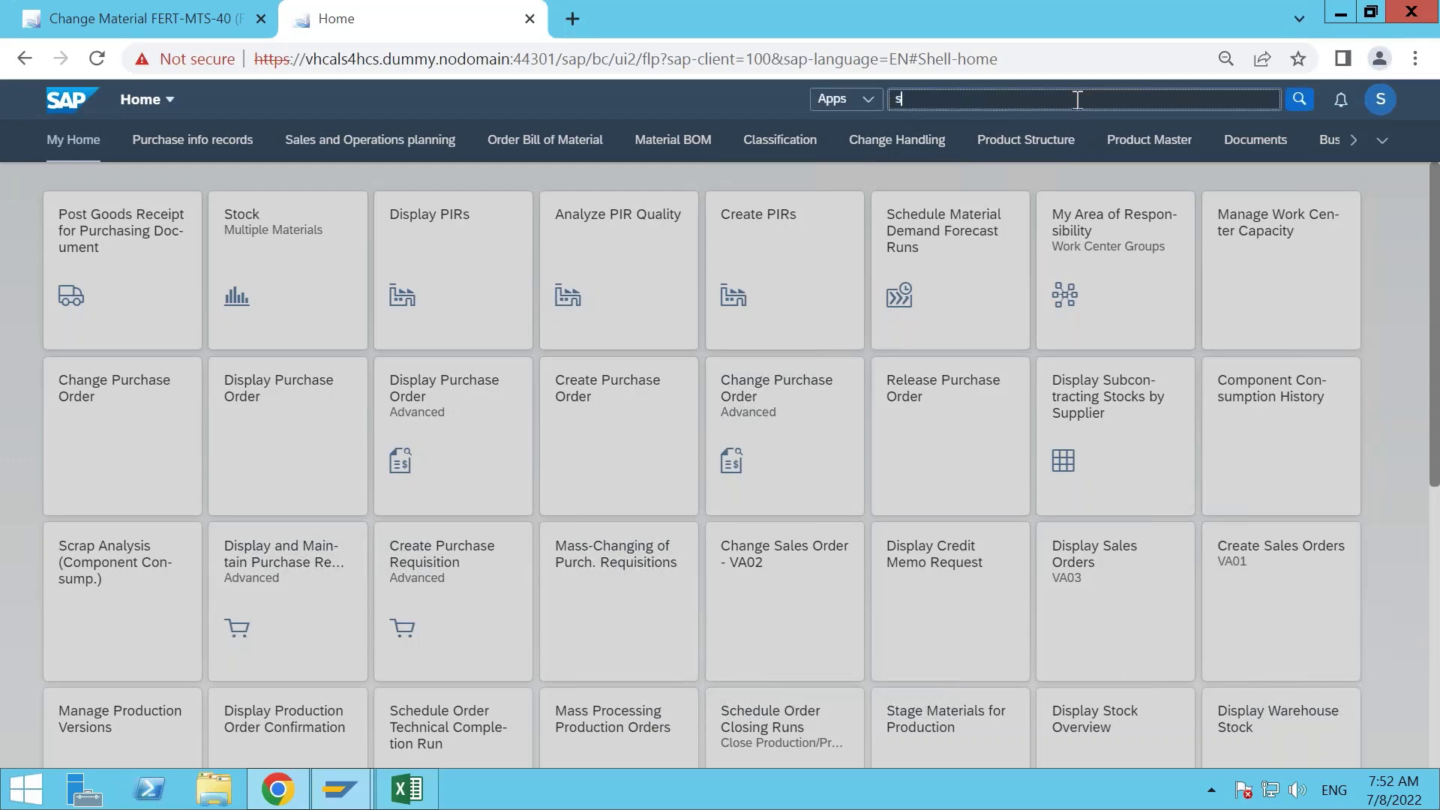
text(o)
key(BackSpace)
text(tck)
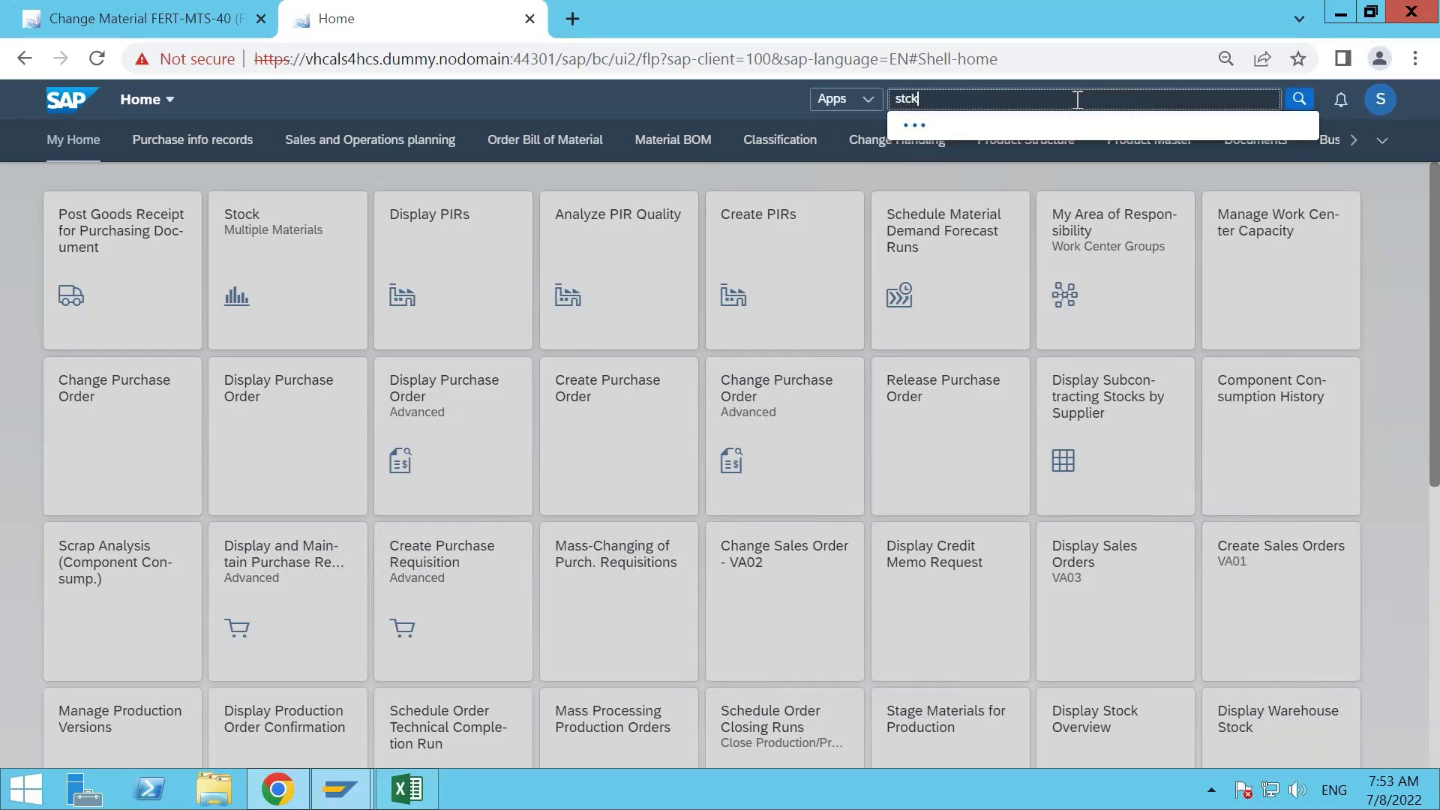
key(BackSpace)
text(oc)
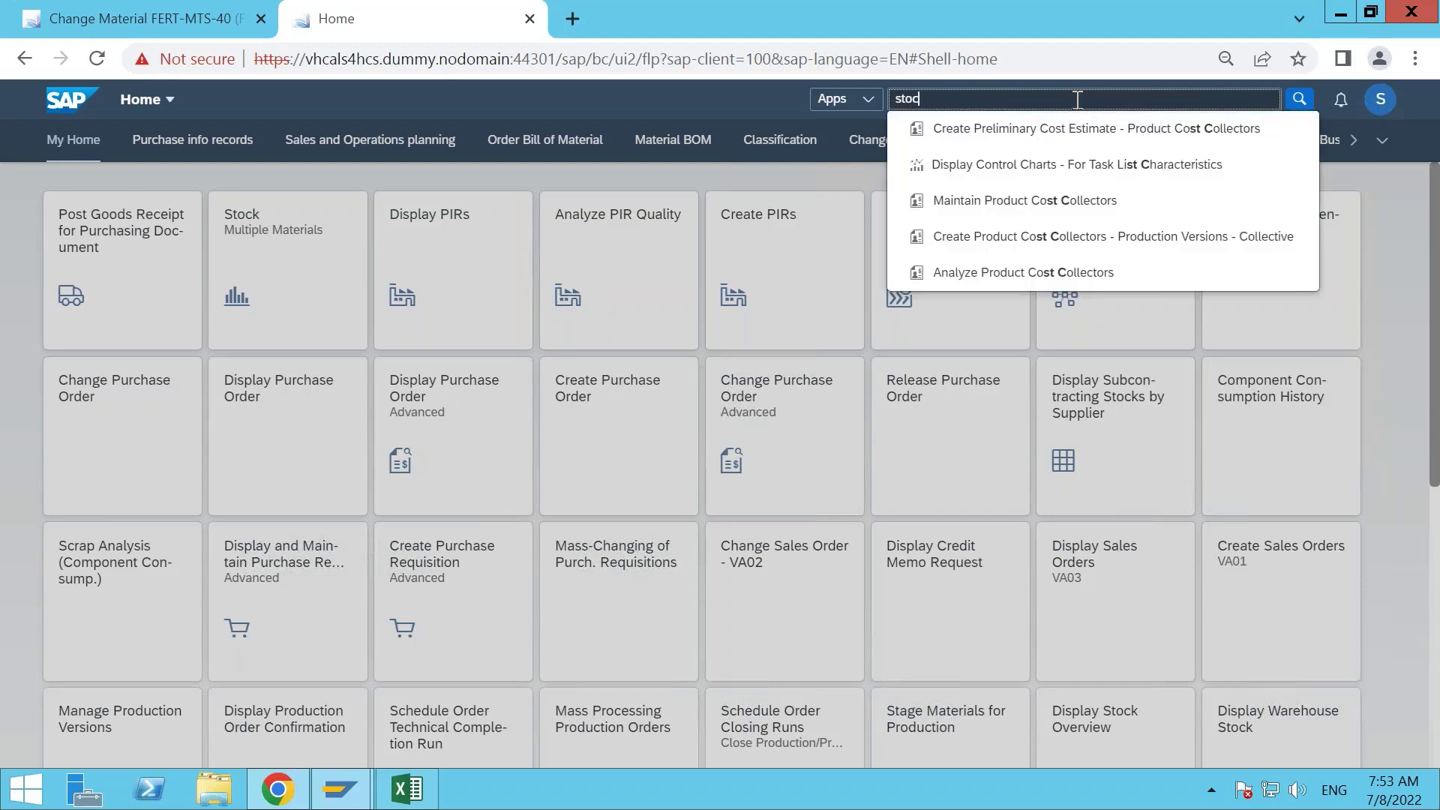
text(k req)
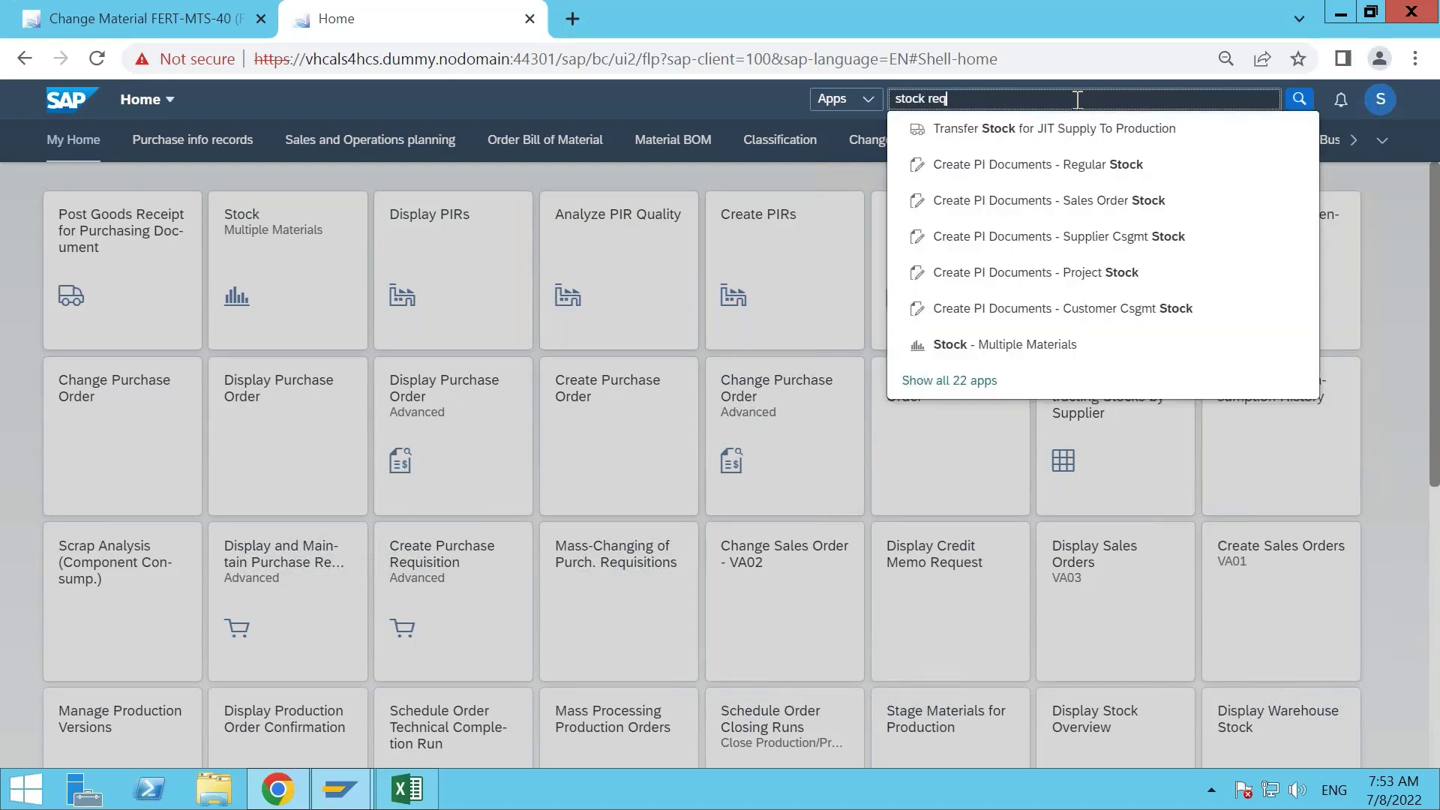
click(1078, 133)
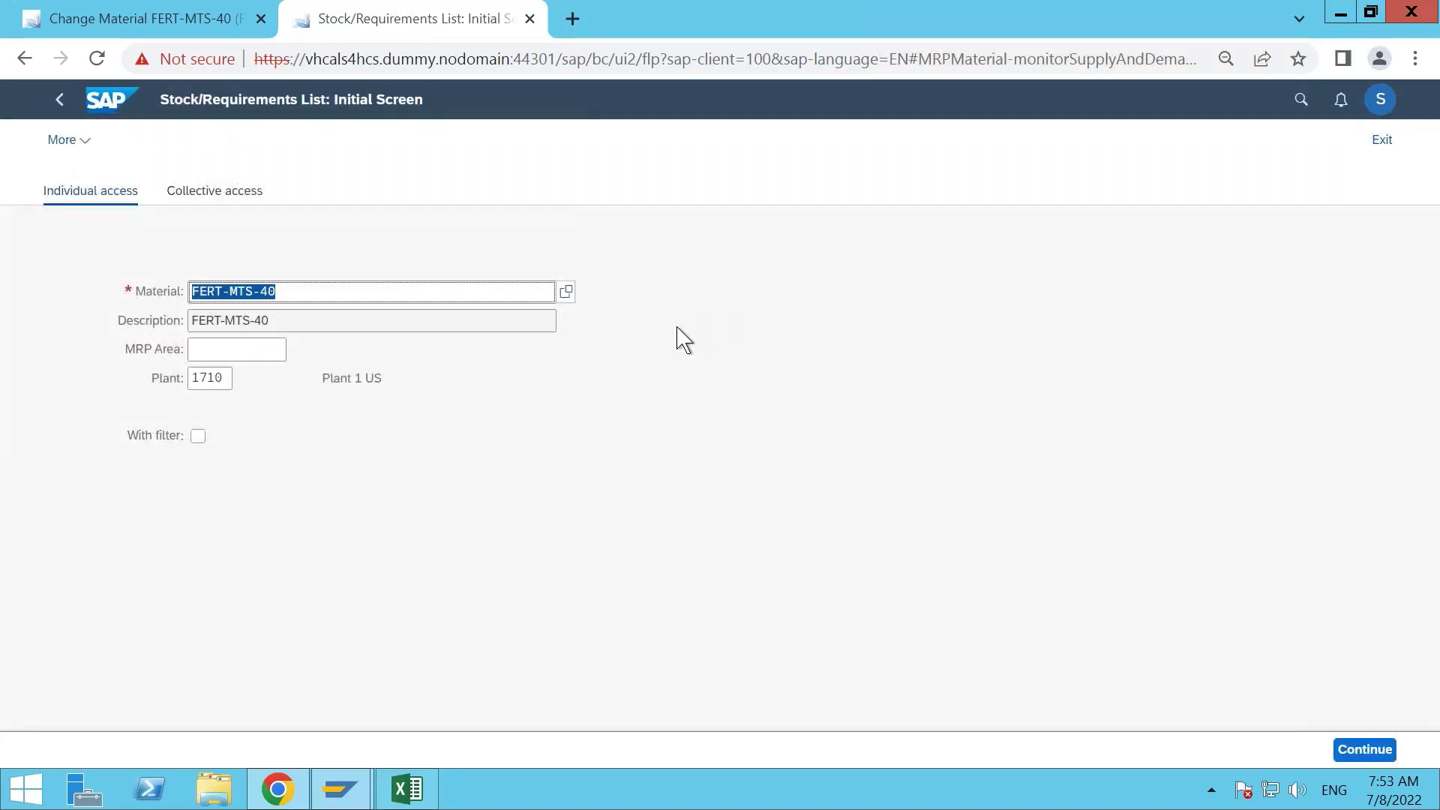
click(1363, 749)
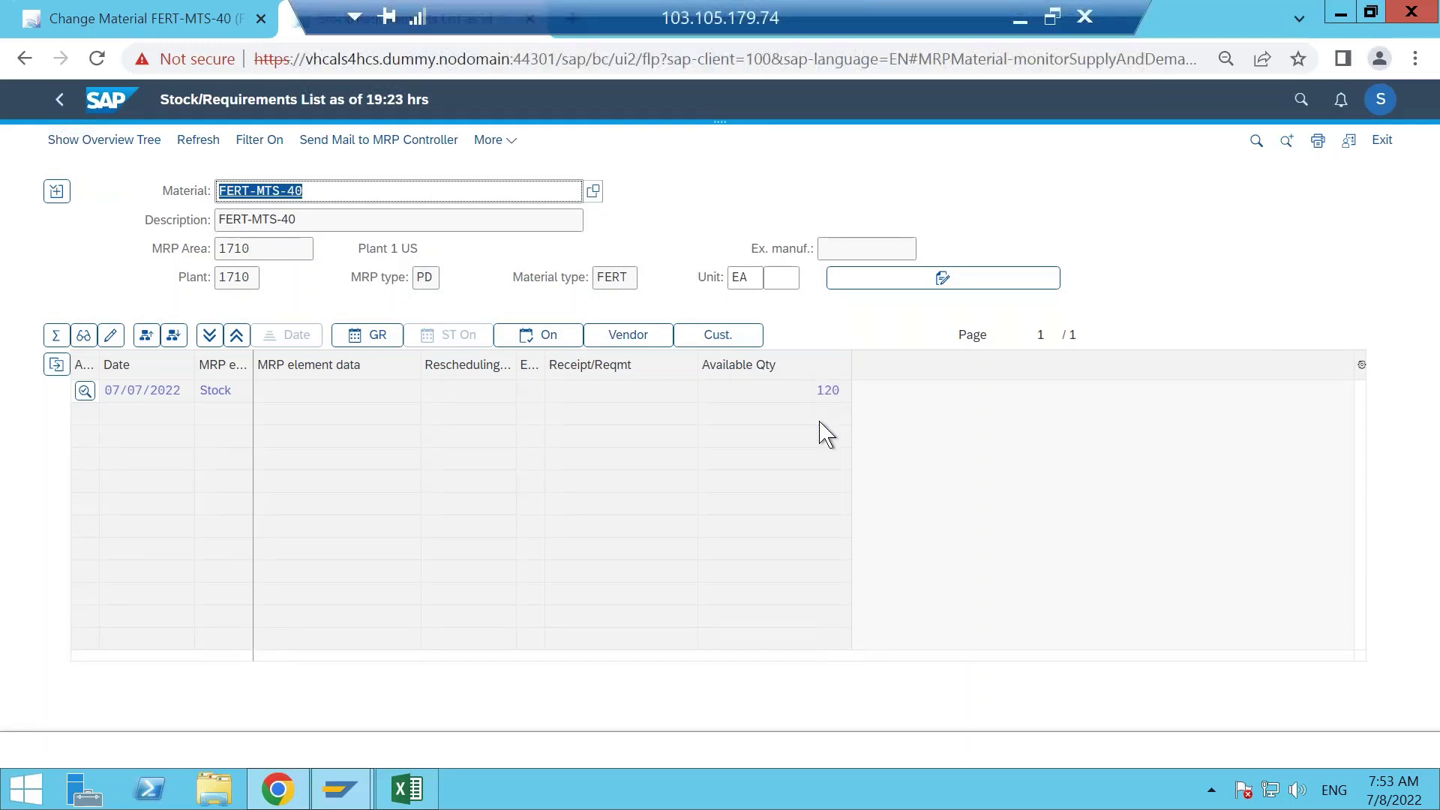
Switch to Excel and check the strategy 40 stock note in cell E37 of Sheet3.
click(407, 789)
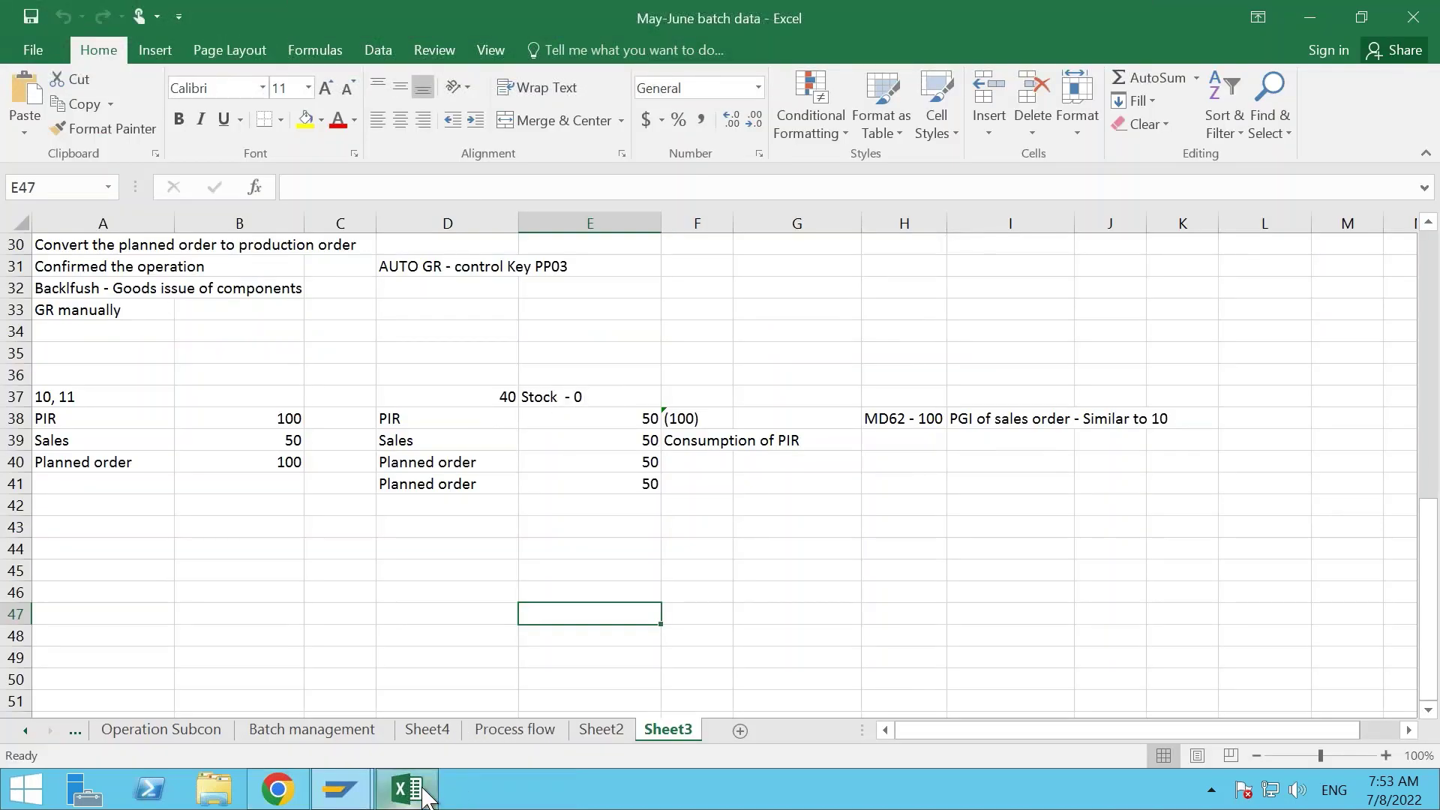
mouse_move(428, 797)
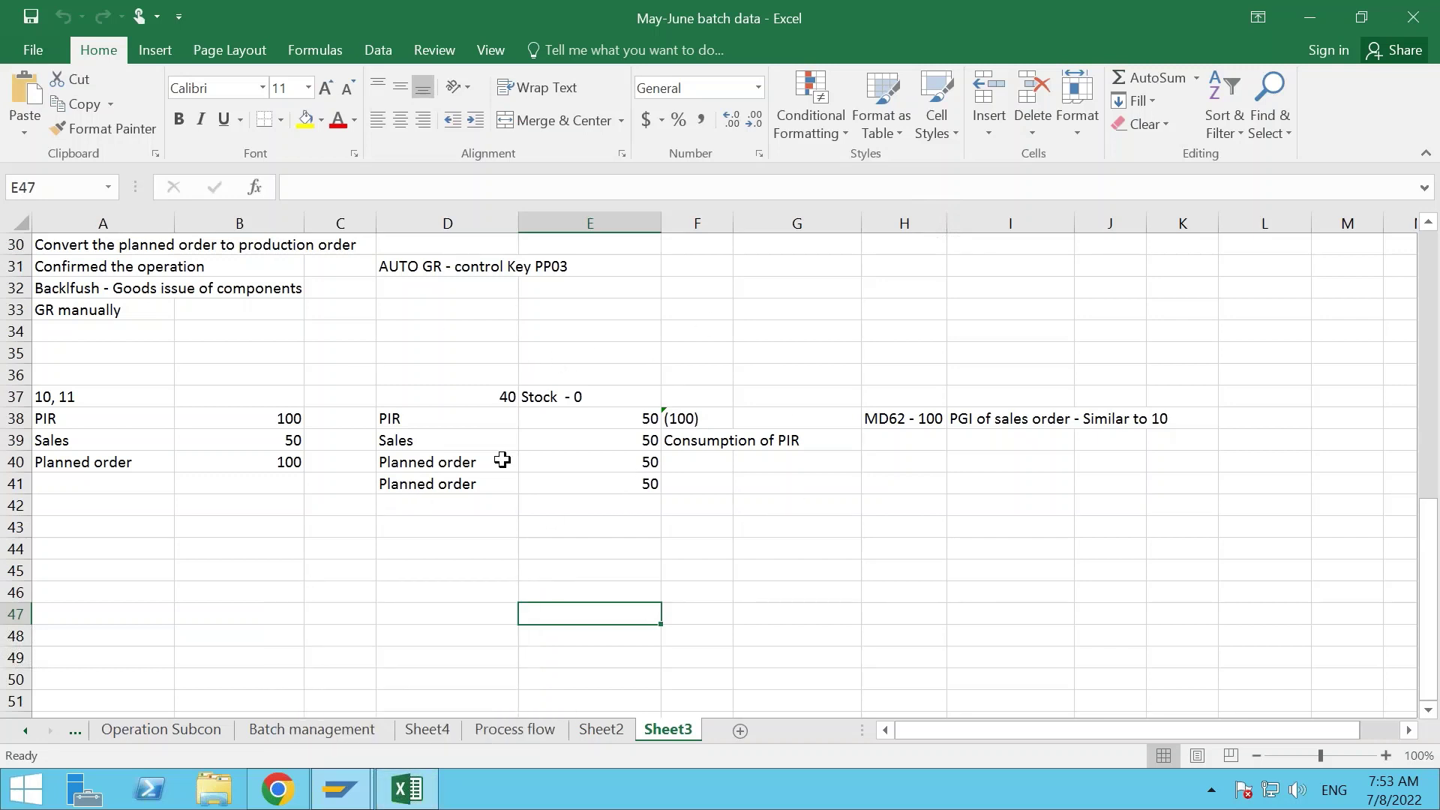
click(570, 395)
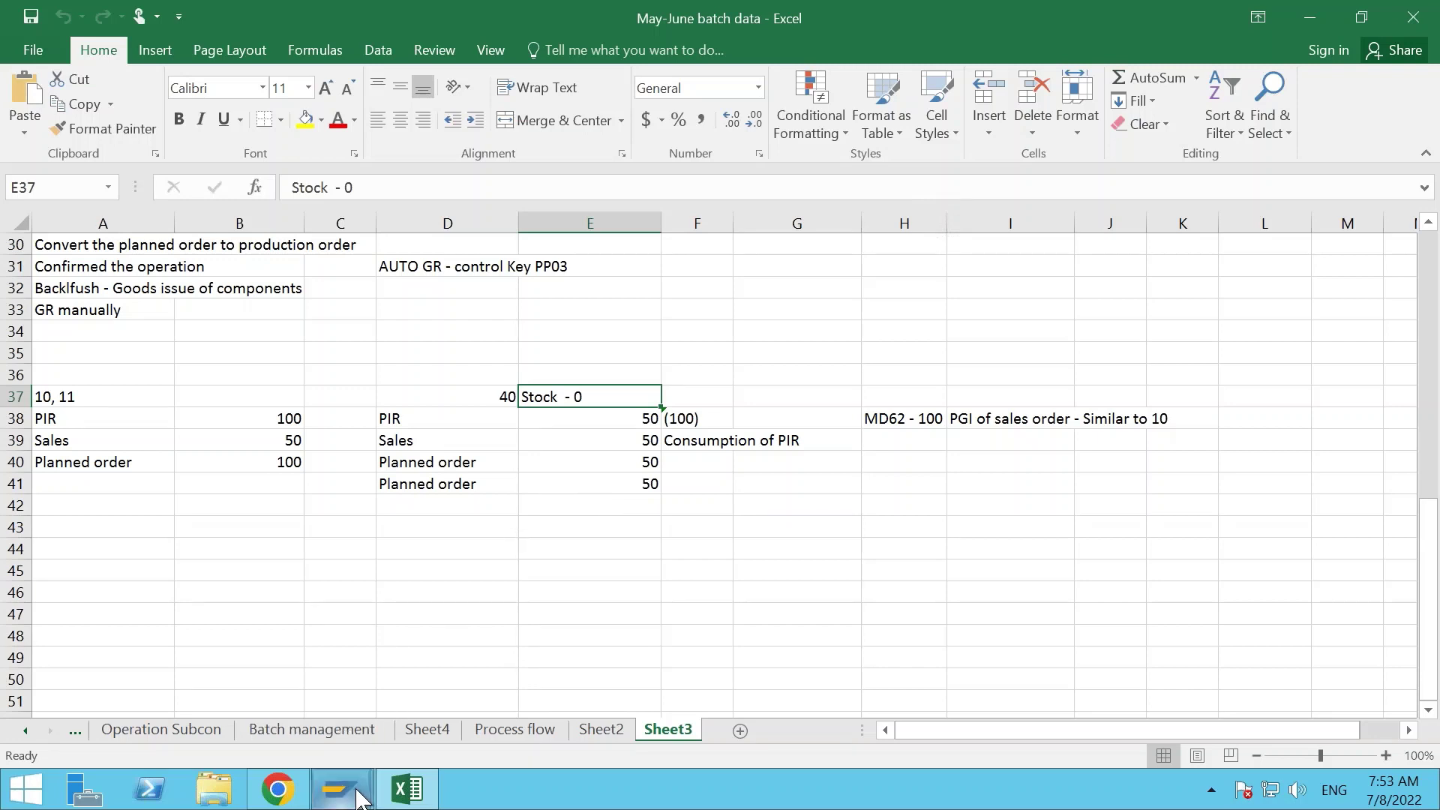
Switch to the SAP GUI session, run transaction MIGO, and set the goods issue's default movement type to 562.
mouse_move(355, 792)
click(435, 666)
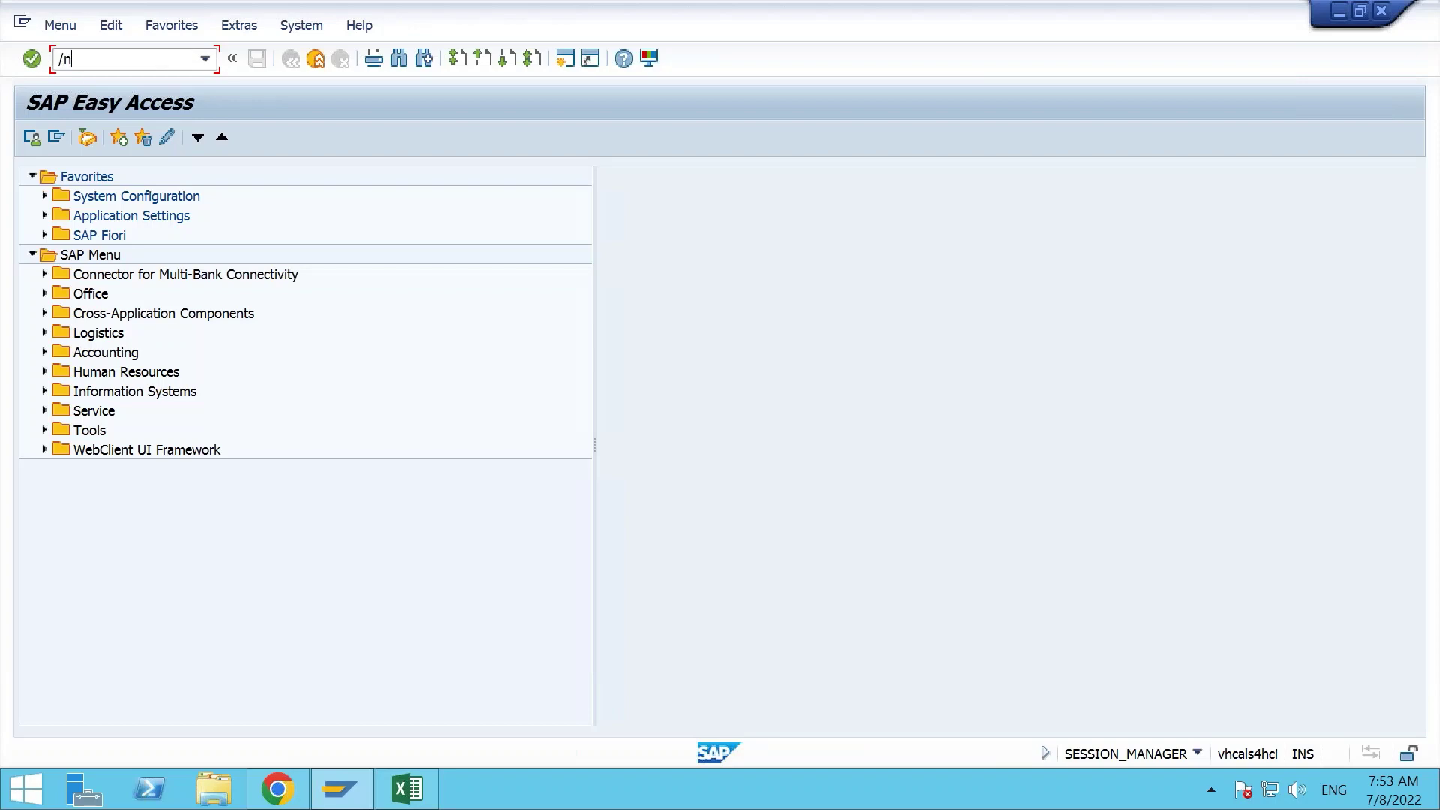
text(/nmigo)
key(Return)
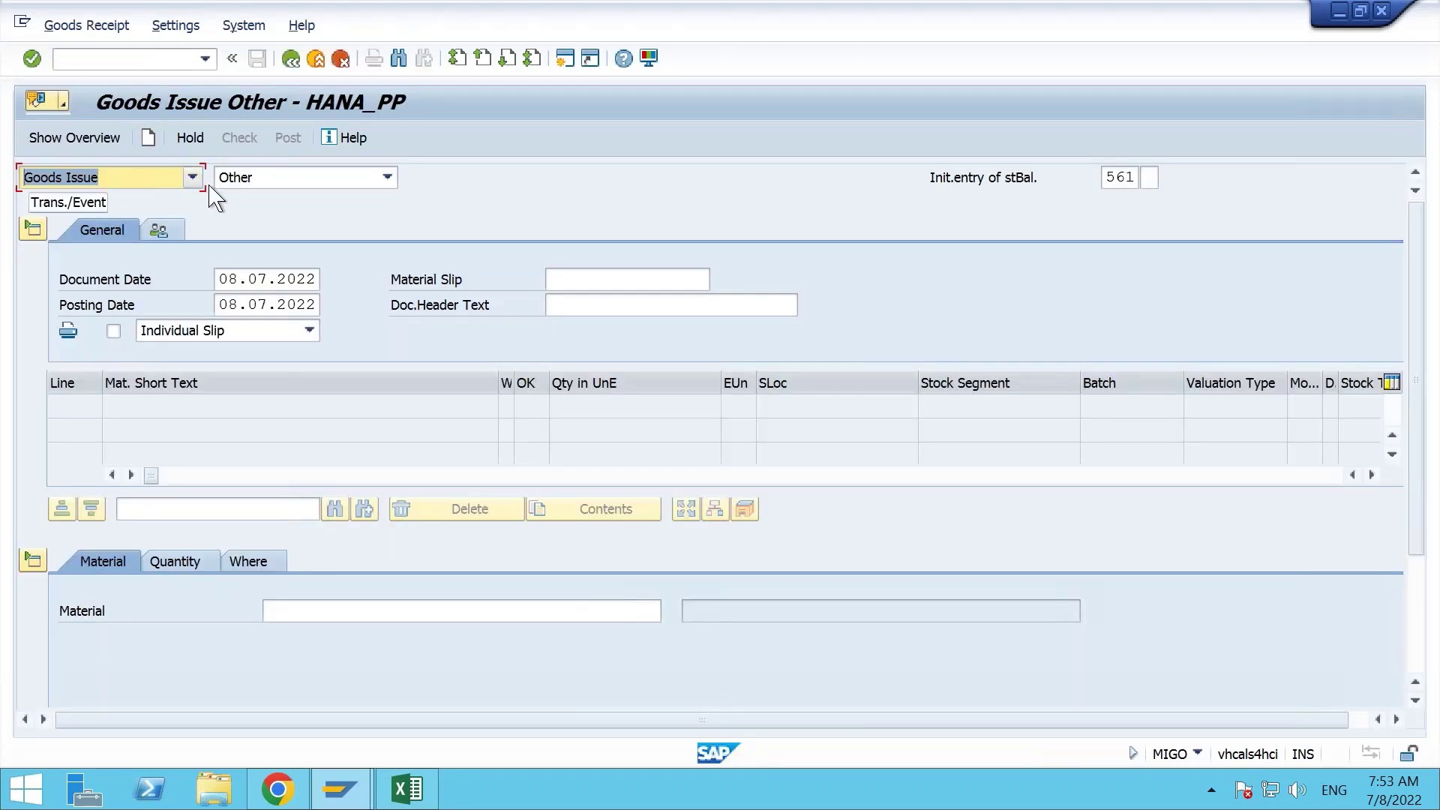
click(1128, 183)
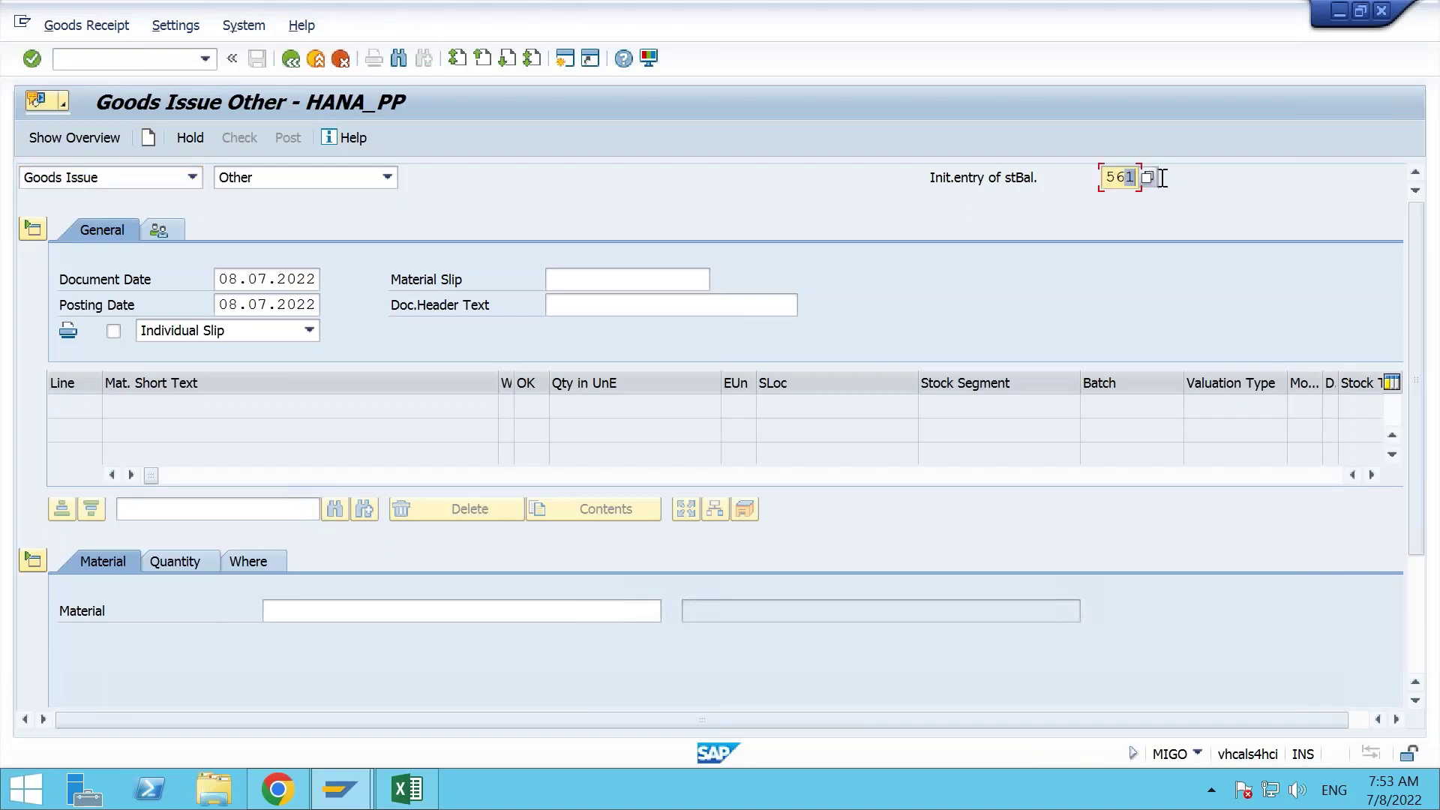
text(2)
Add material FERT-MTS-40 to the goods issue with a quantity of 120.
click(344, 613)
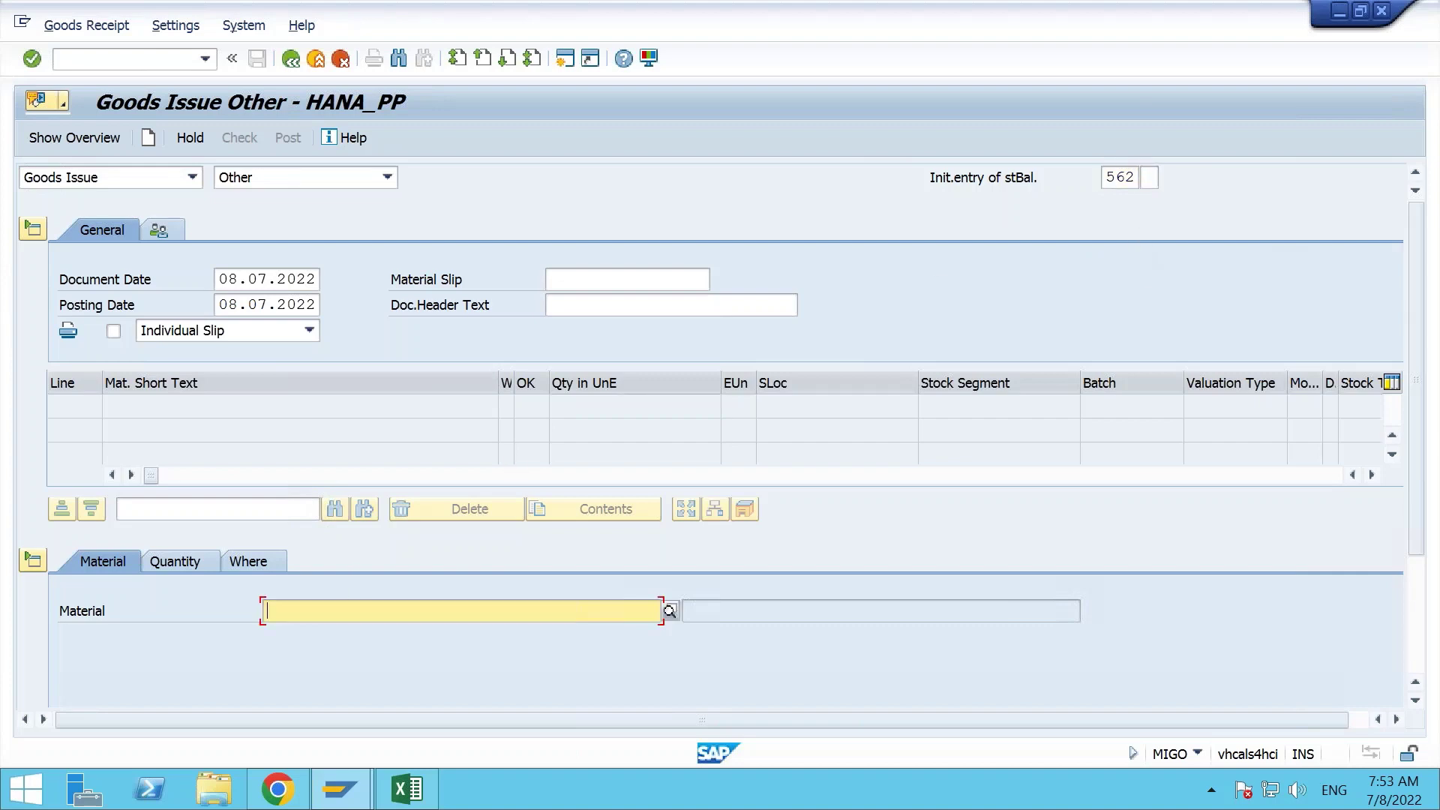
text(fert)
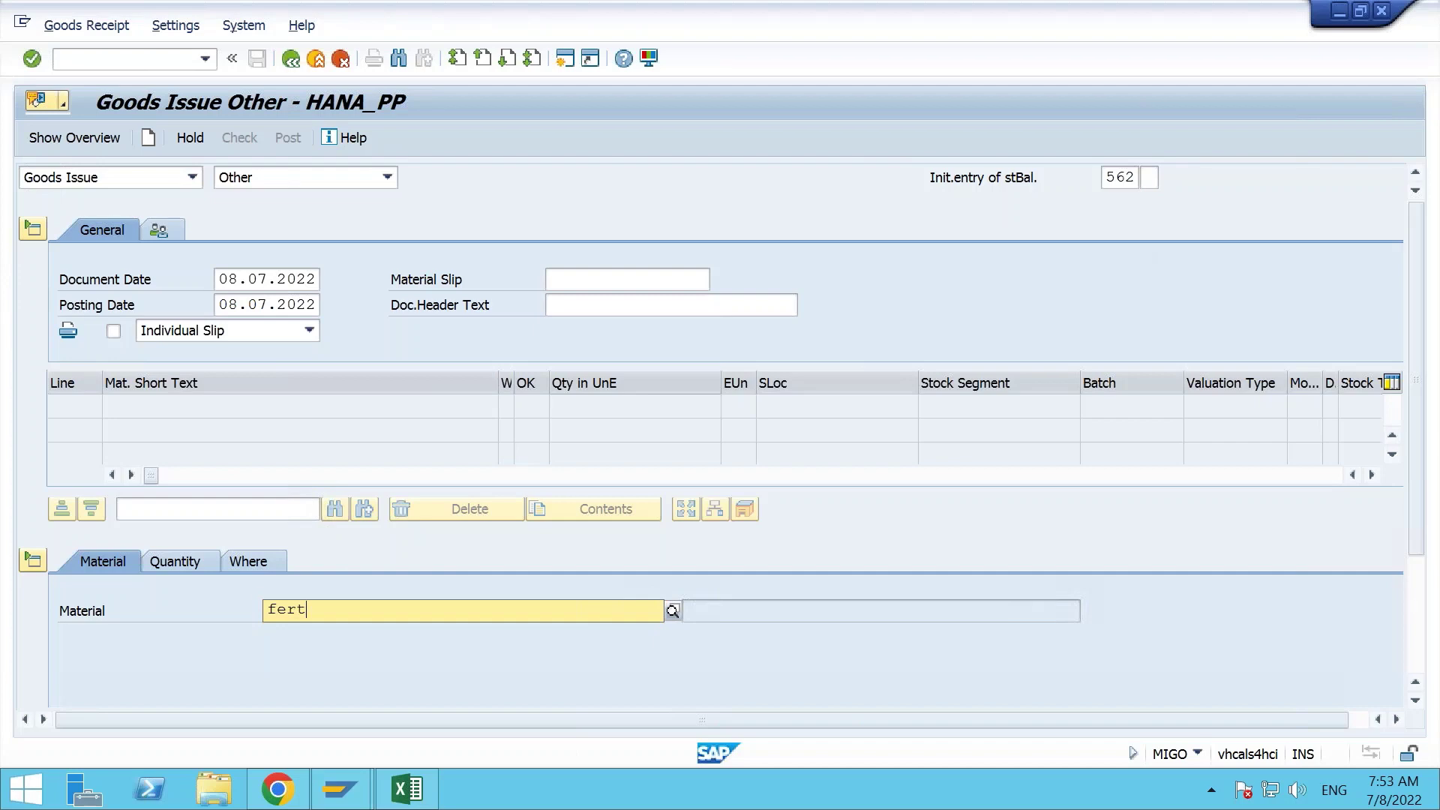
text(-mts)
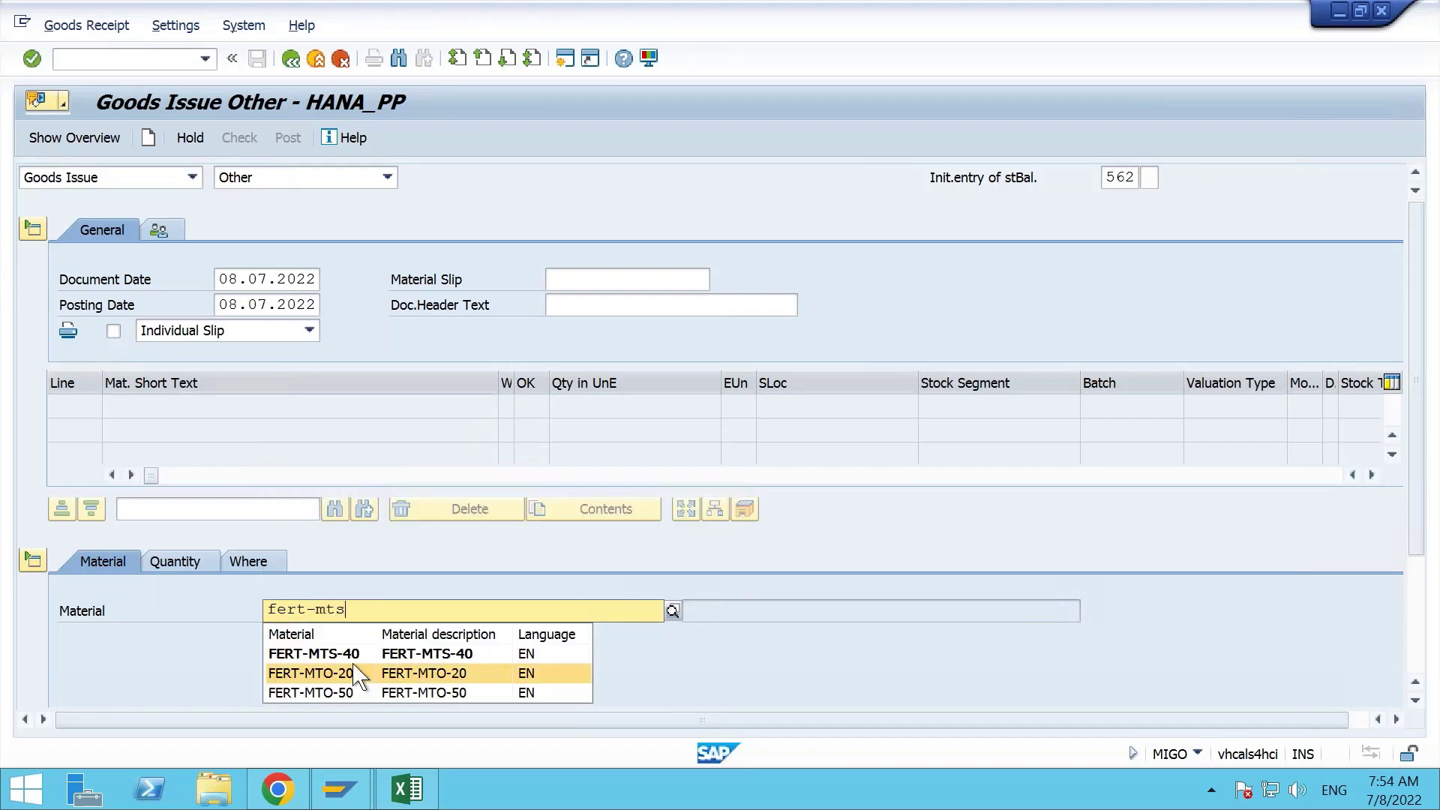
click(344, 650)
key(Return)
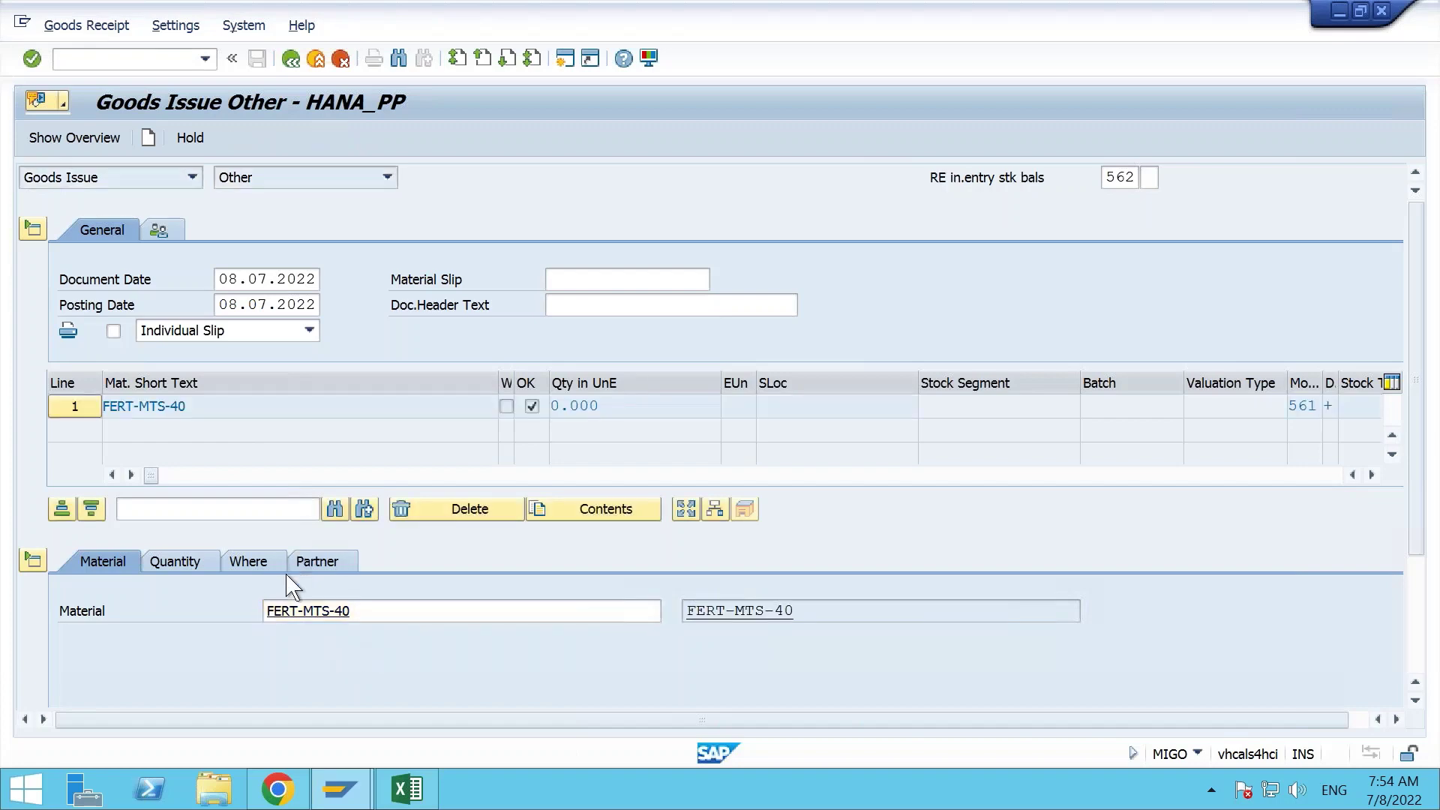
click(177, 562)
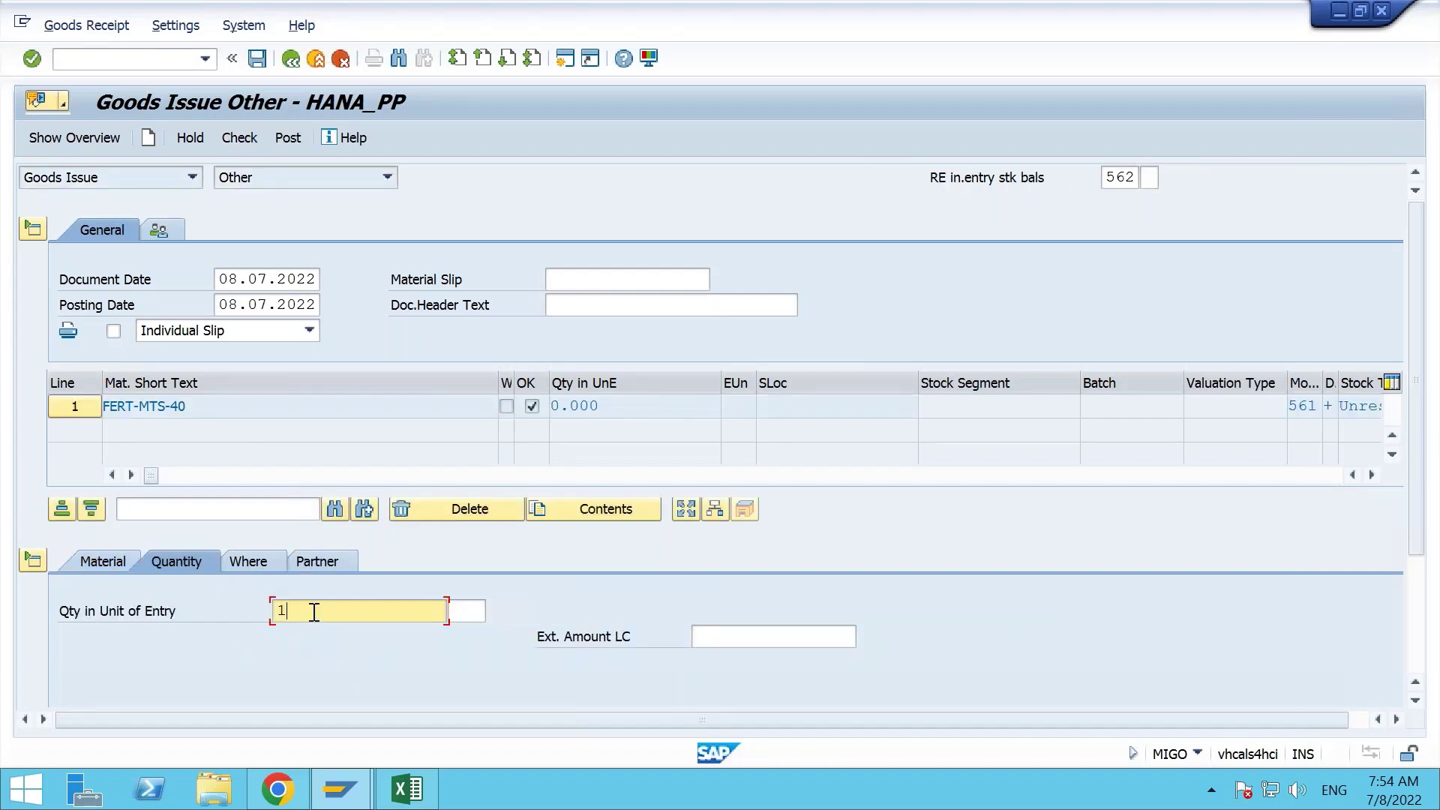
key(Return)
Assign plant 1710 and storage location 171A to the item, then check the document and close the log.
click(246, 561)
click(303, 660)
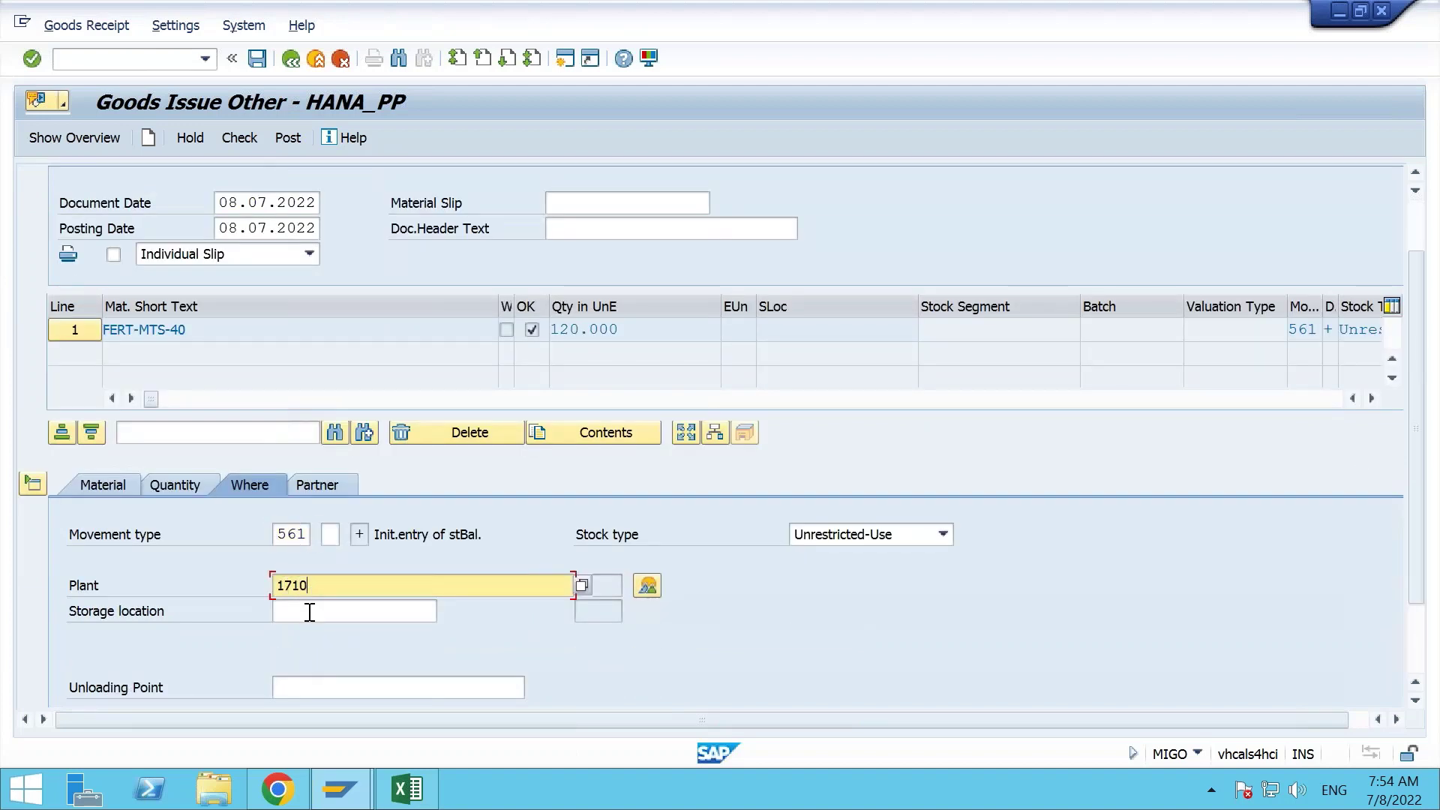
click(310, 612)
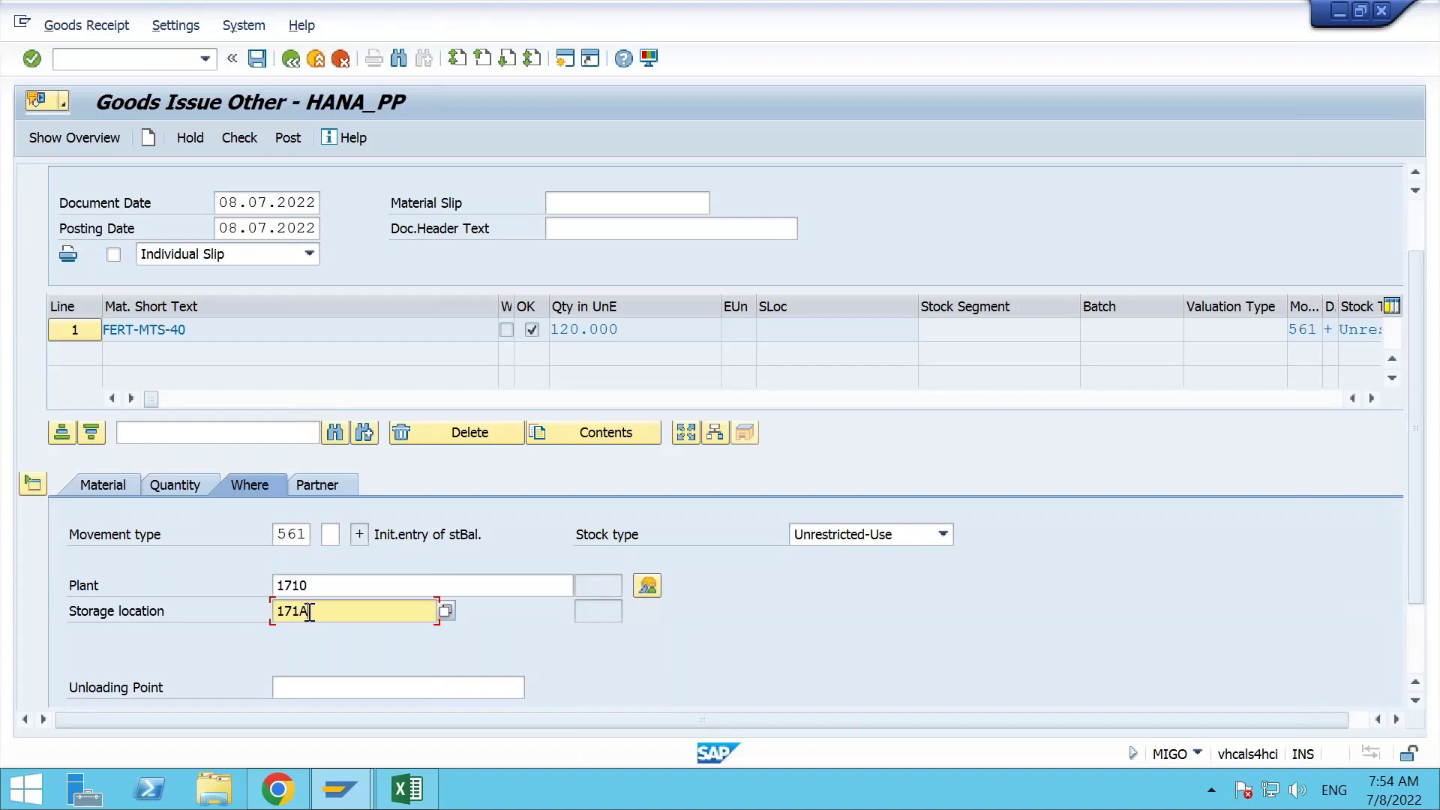
key(Return)
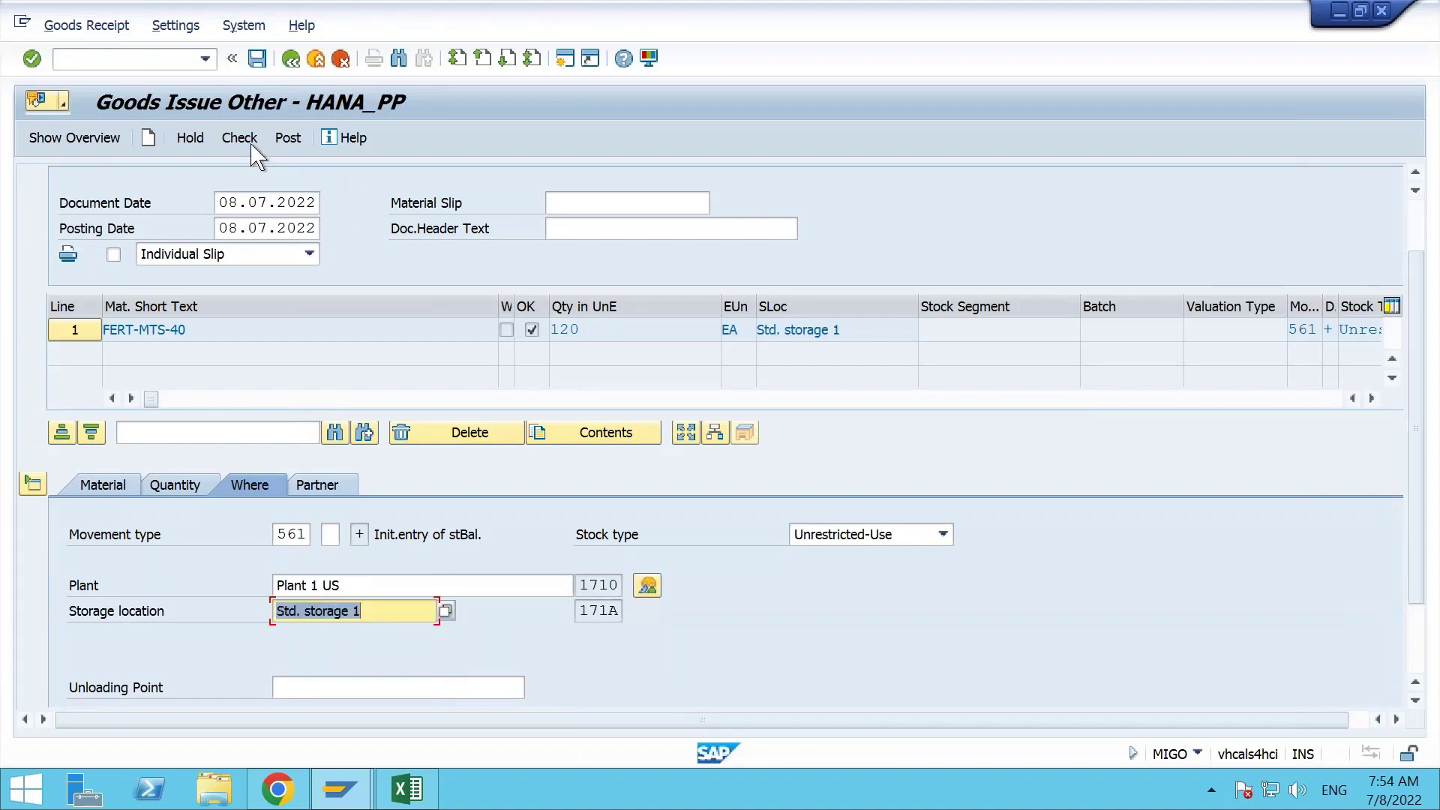
click(241, 139)
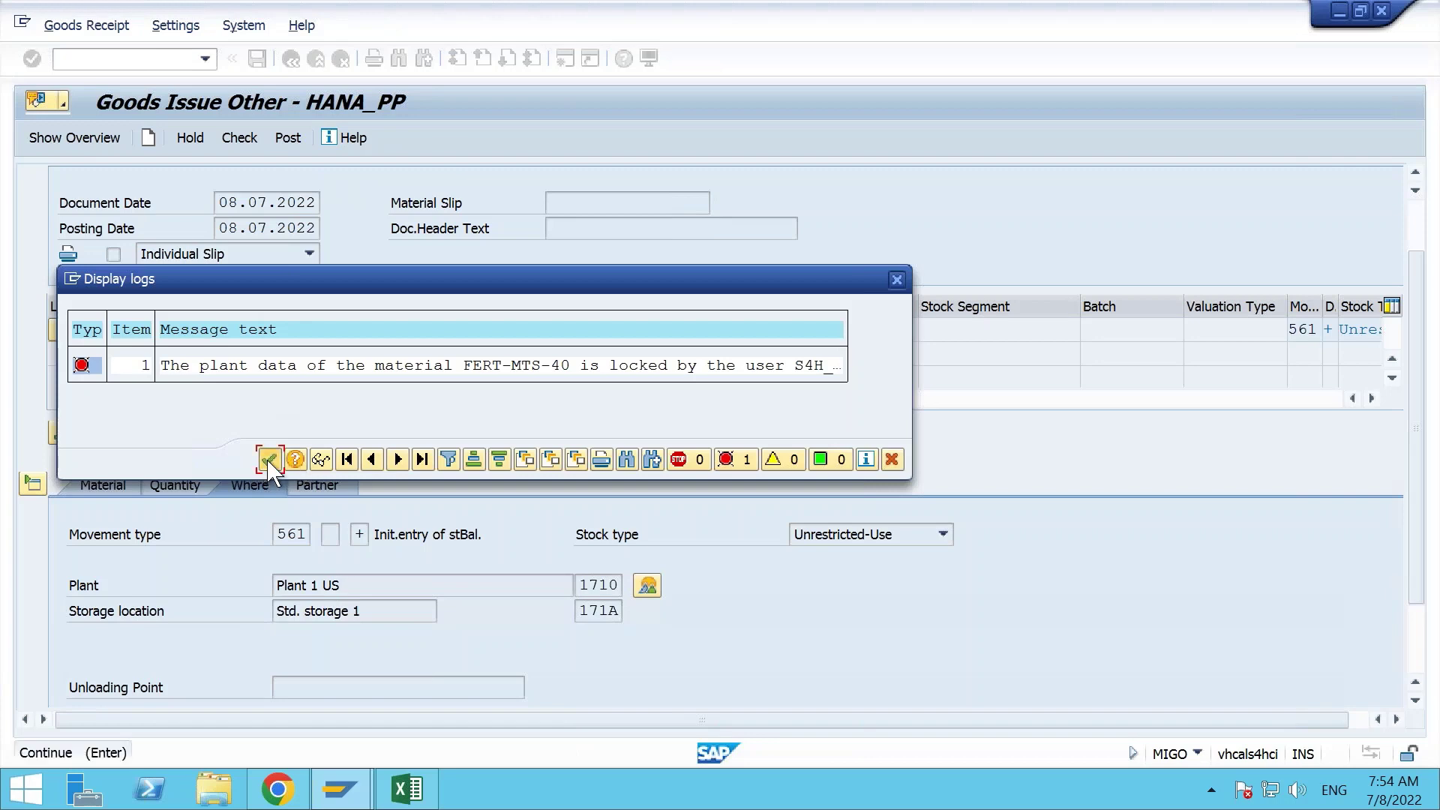
click(269, 459)
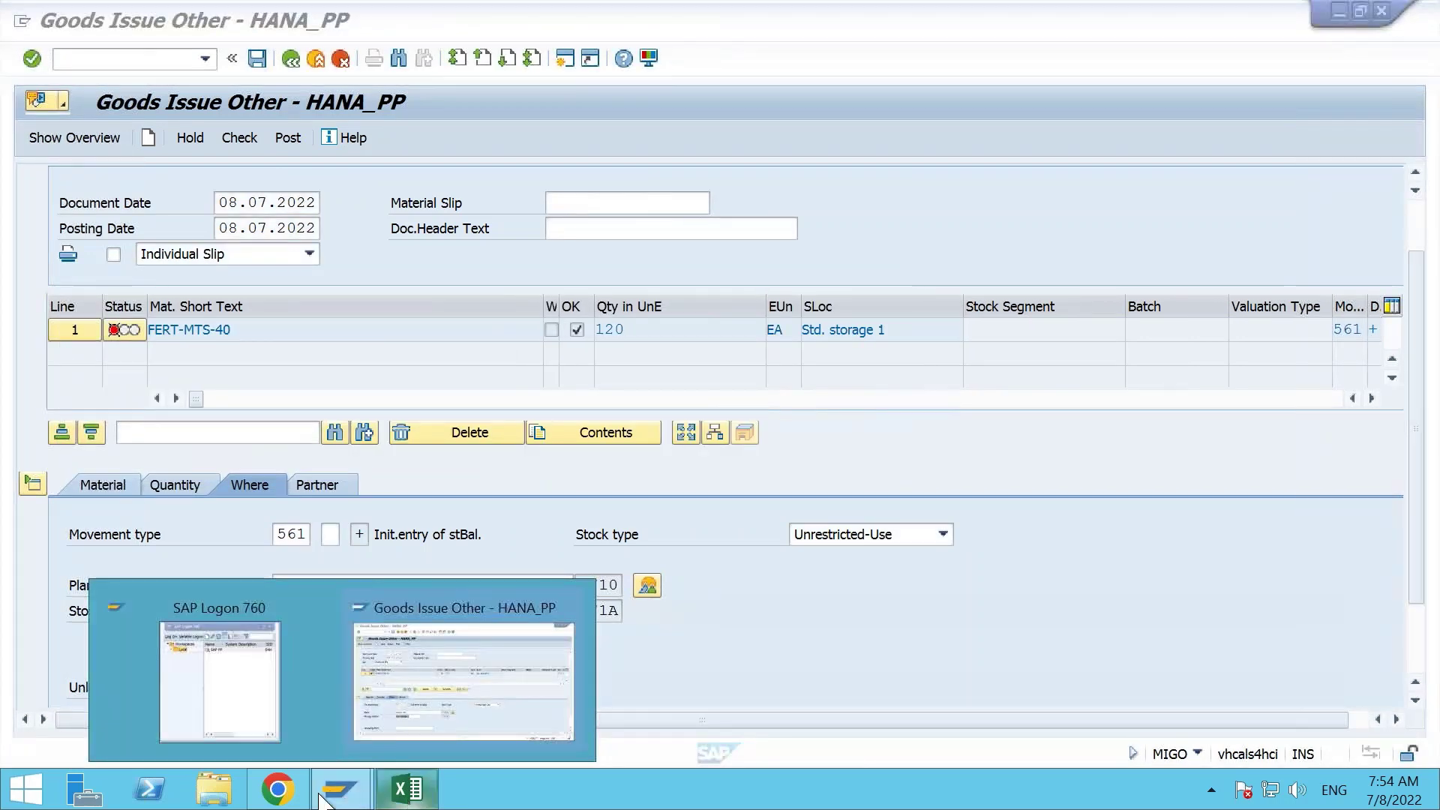
Switch to Chrome and save material FERT-MTS-40 to close its change session and release the plant data.
click(278, 791)
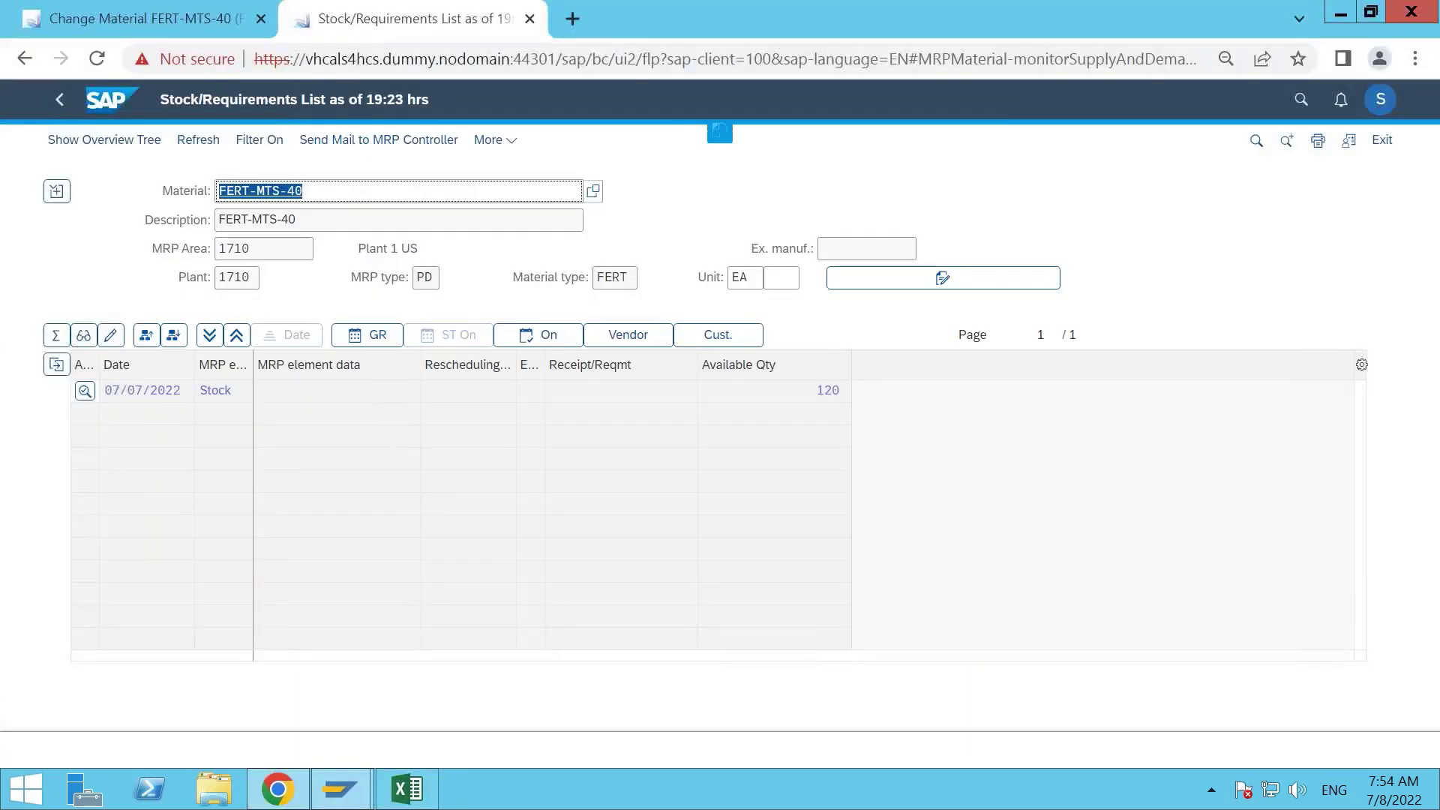
click(192, 23)
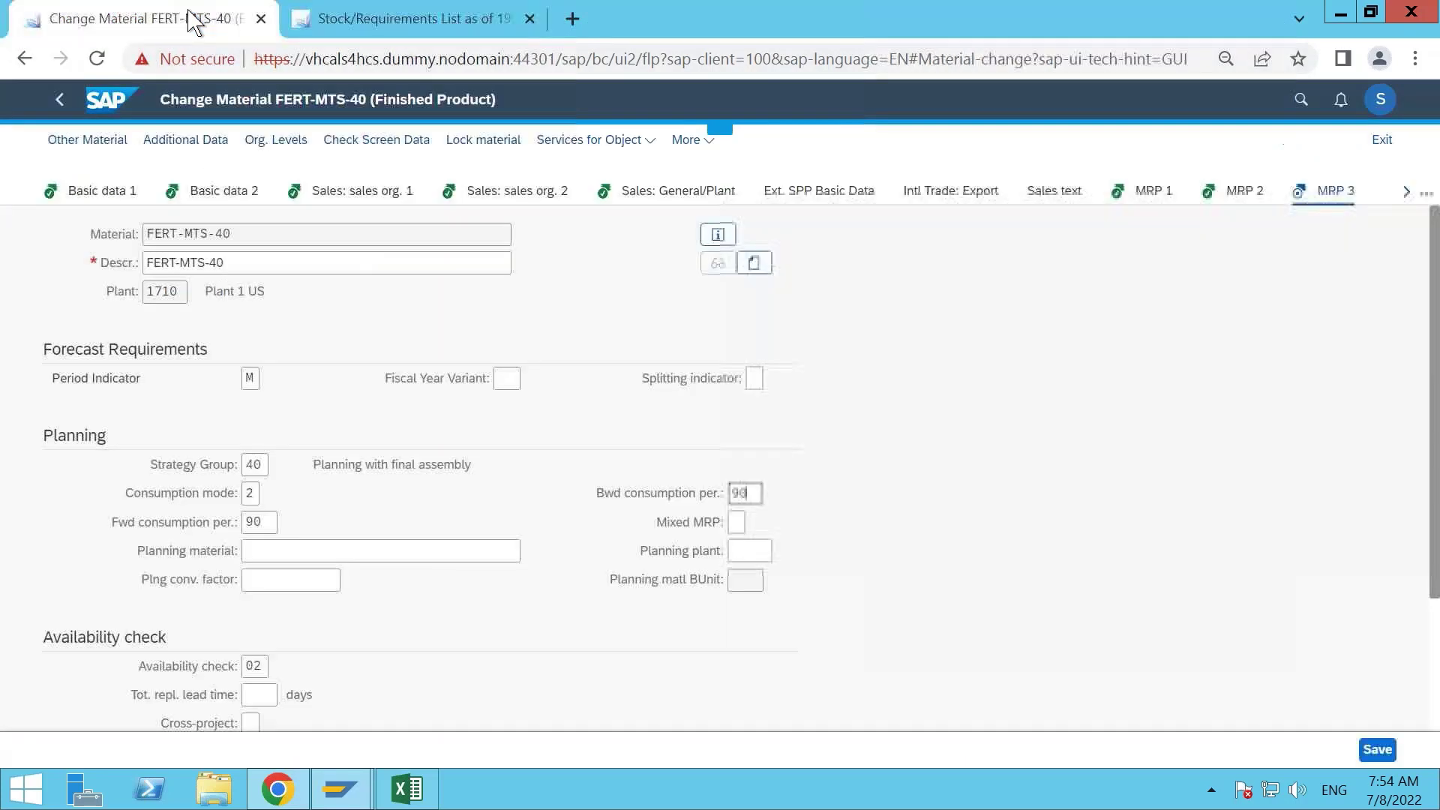
click(1379, 750)
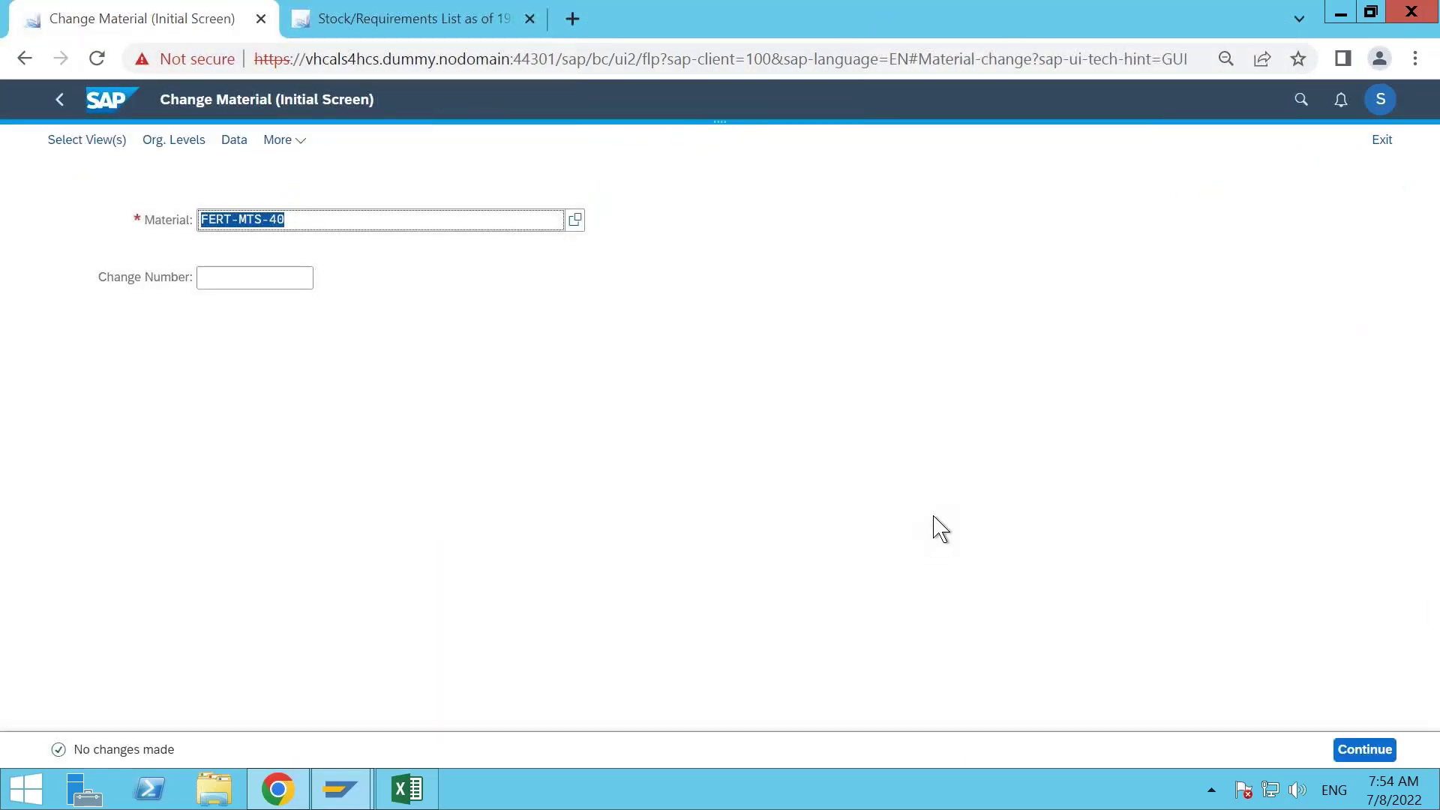
Return to the goods issue in SAP GUI, check the document again and post it.
key(alt+Tab)
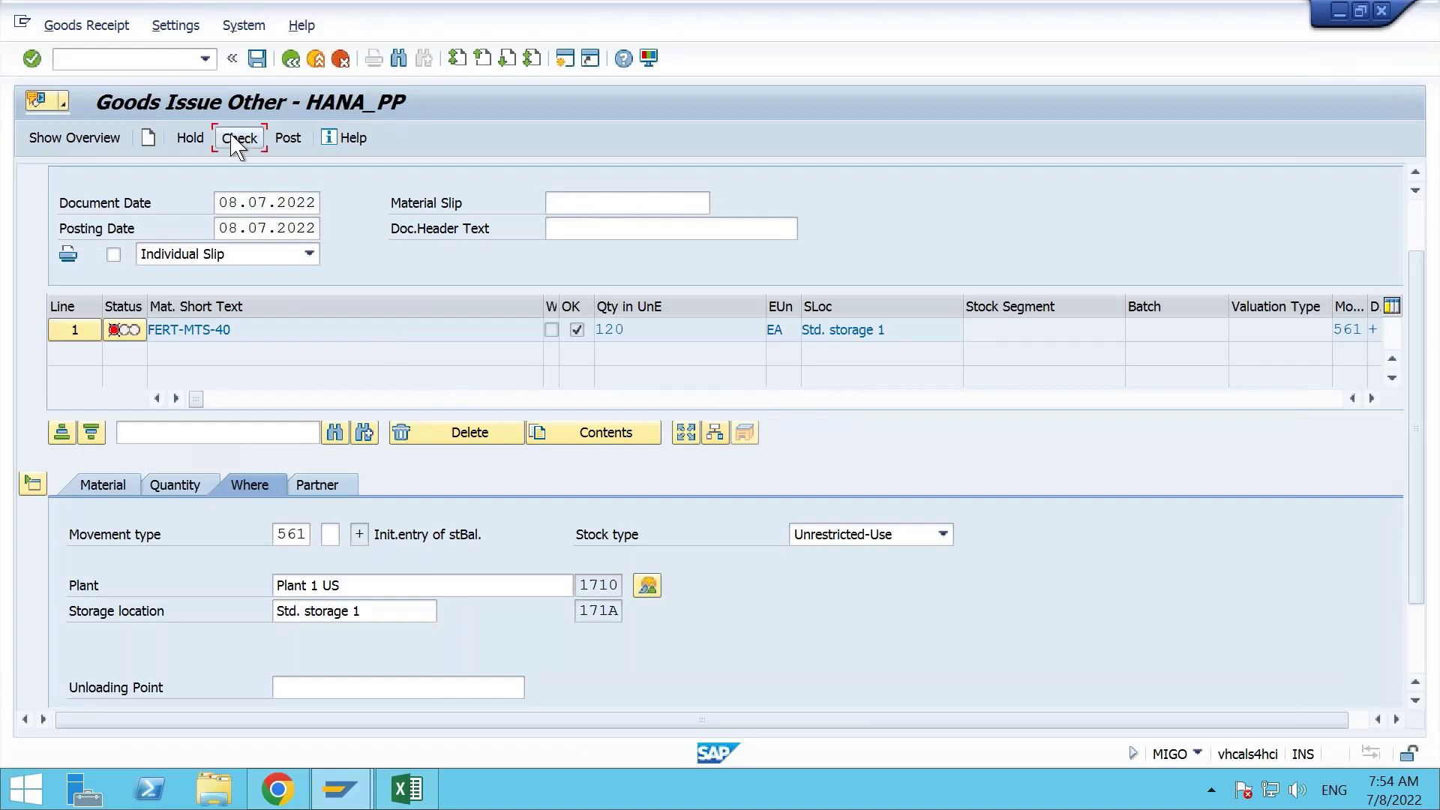
click(239, 139)
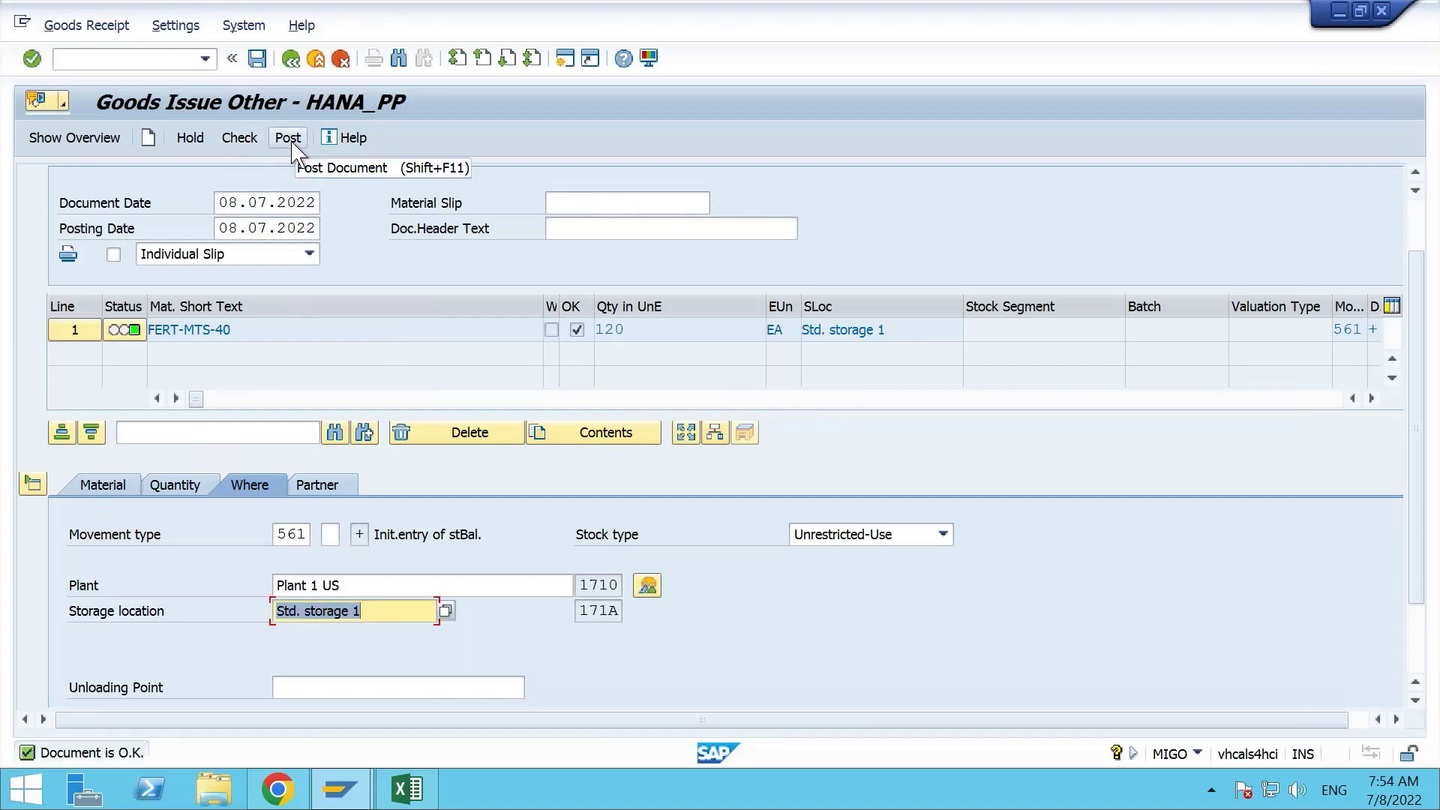
click(289, 143)
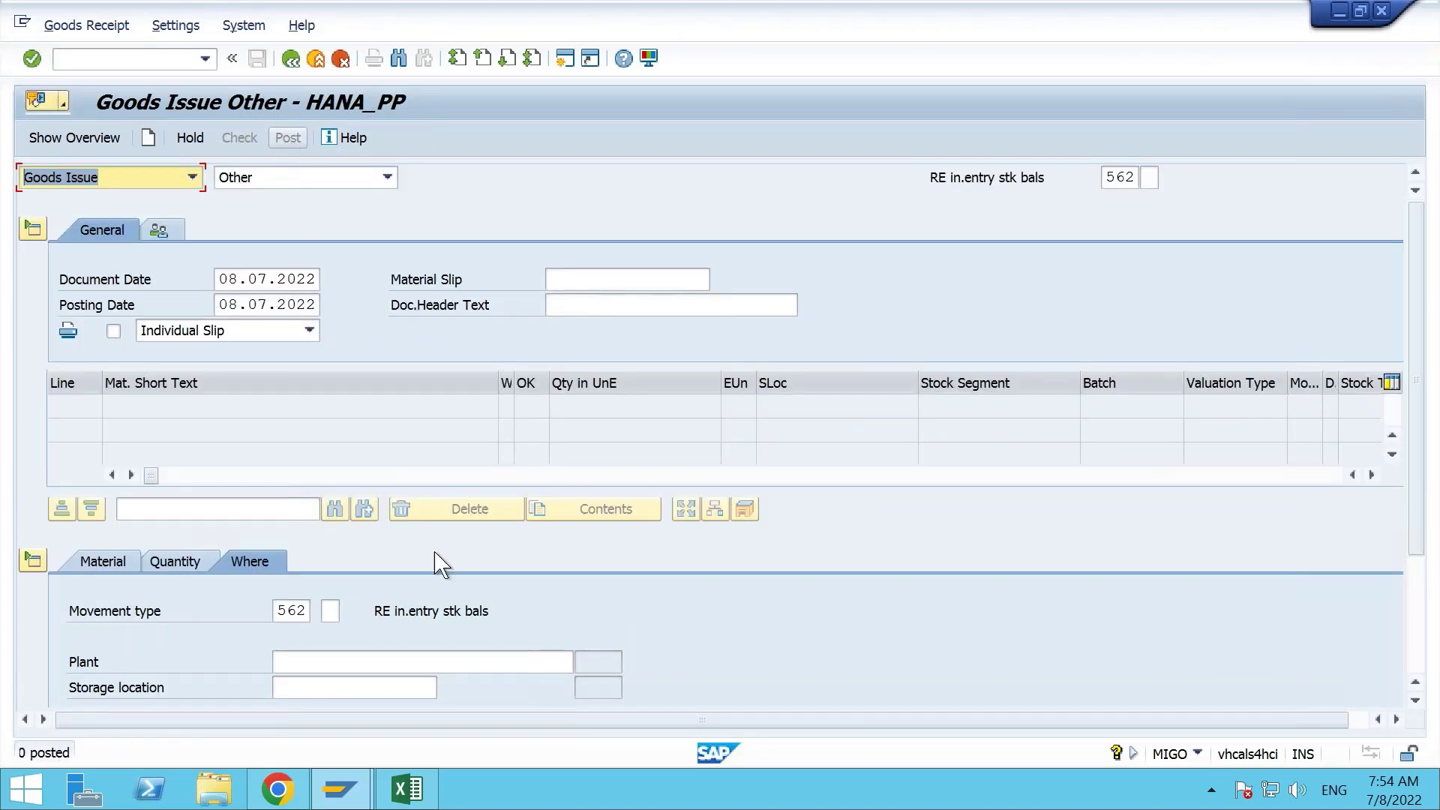
Switch to Chrome and refresh the Stock/Requirements List of FERT-MTS-40 to check the available quantity.
click(285, 791)
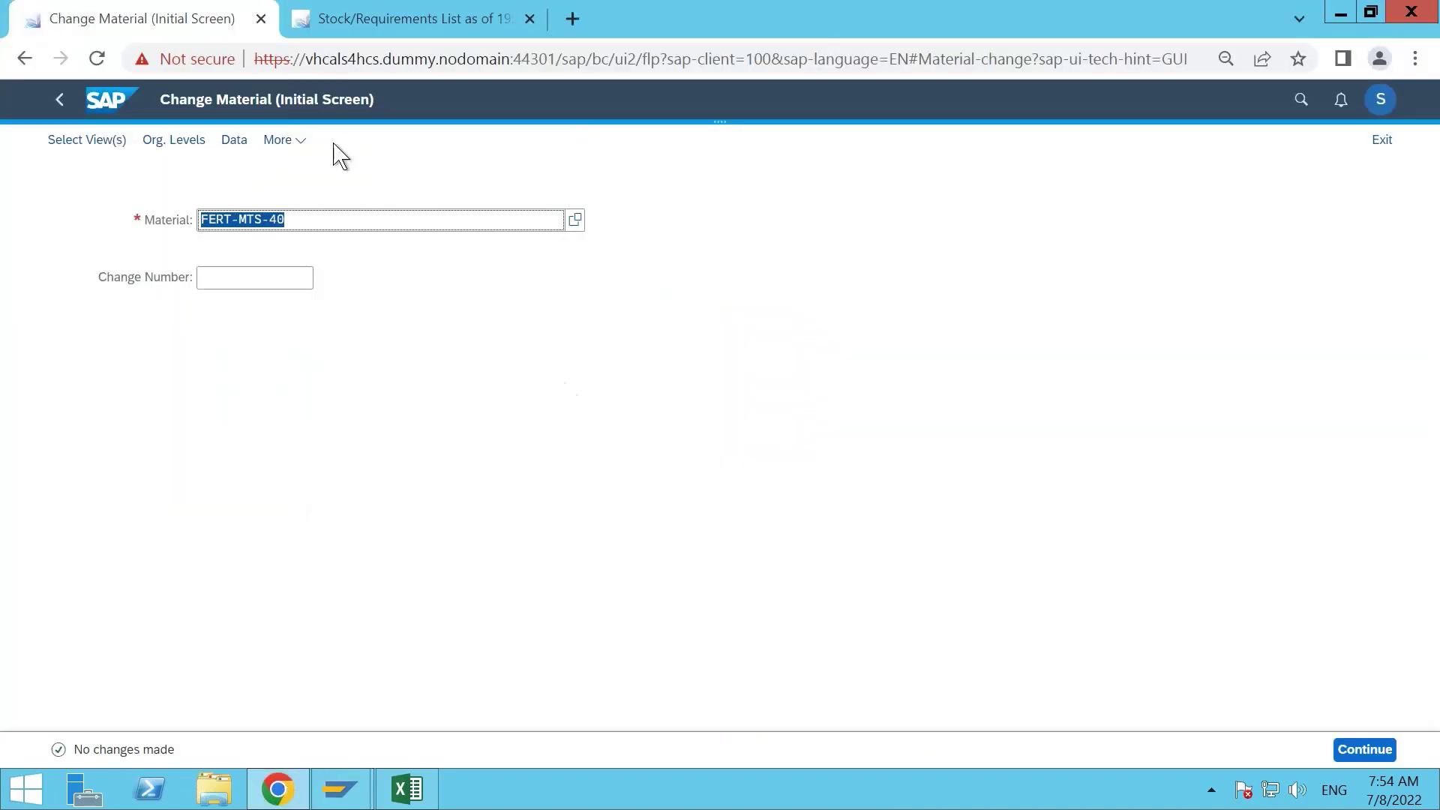
click(365, 30)
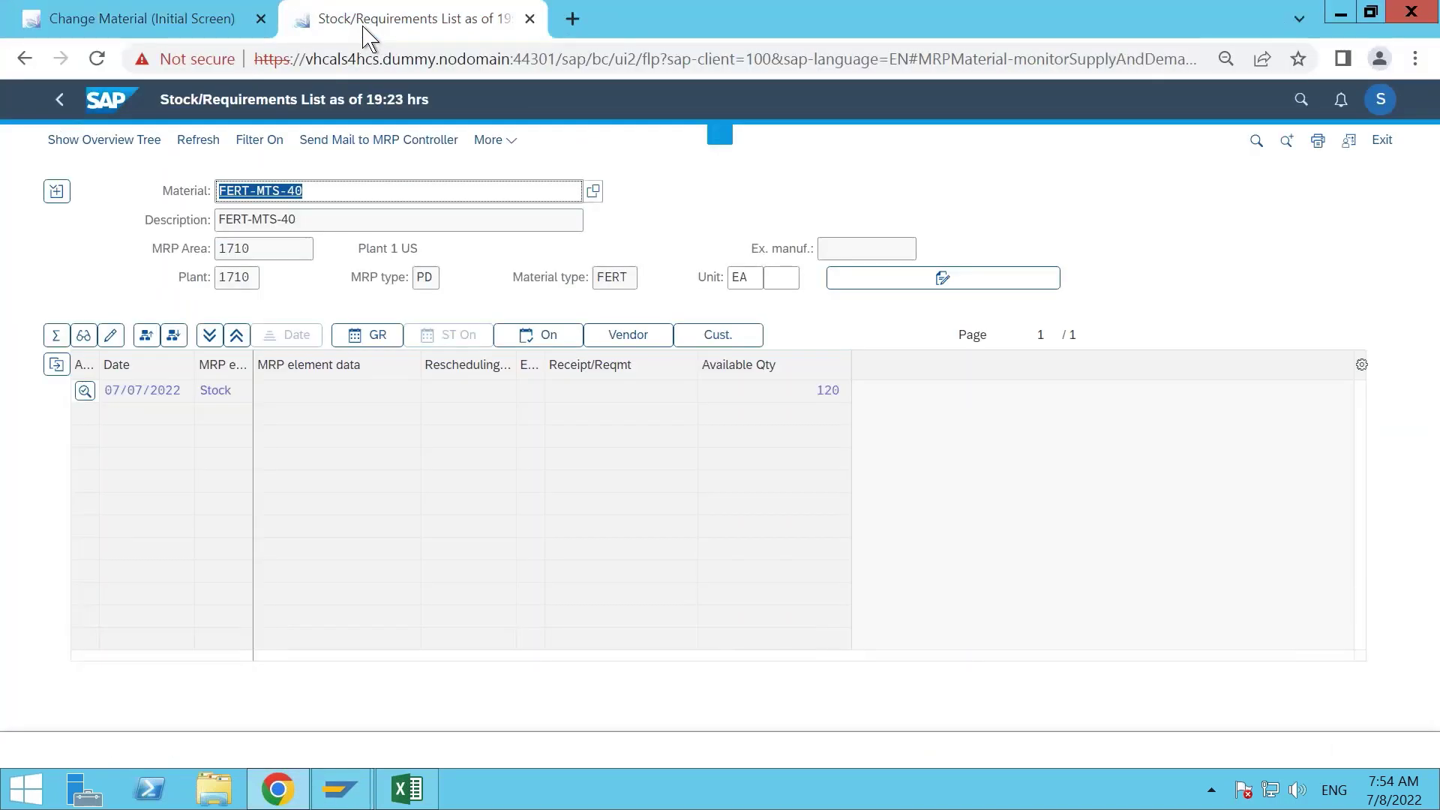
click(195, 145)
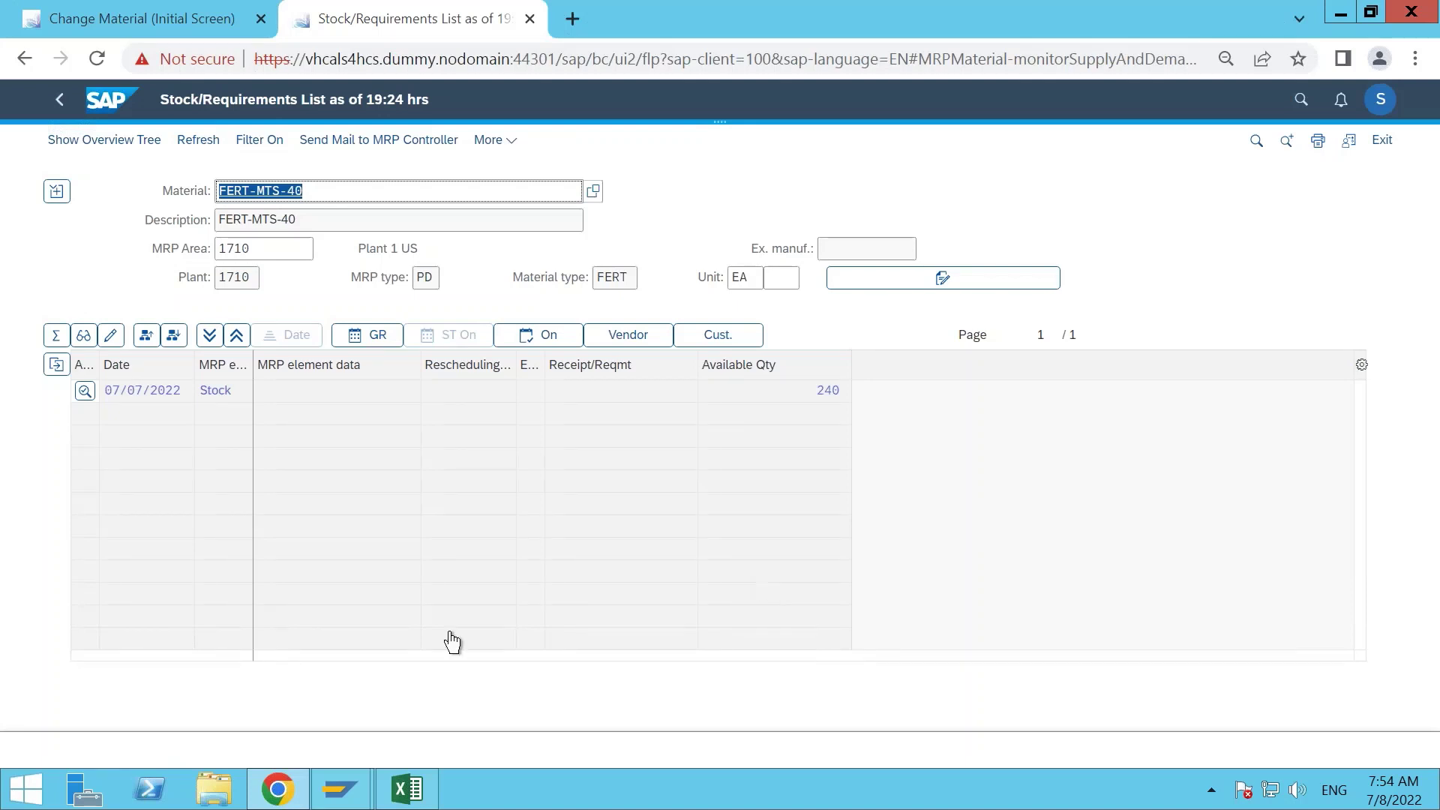
Switch to SAP GUI and enter material FERT-MTS-40 with a quantity of 240 as the goods issue item.
mouse_move(341, 789)
click(499, 670)
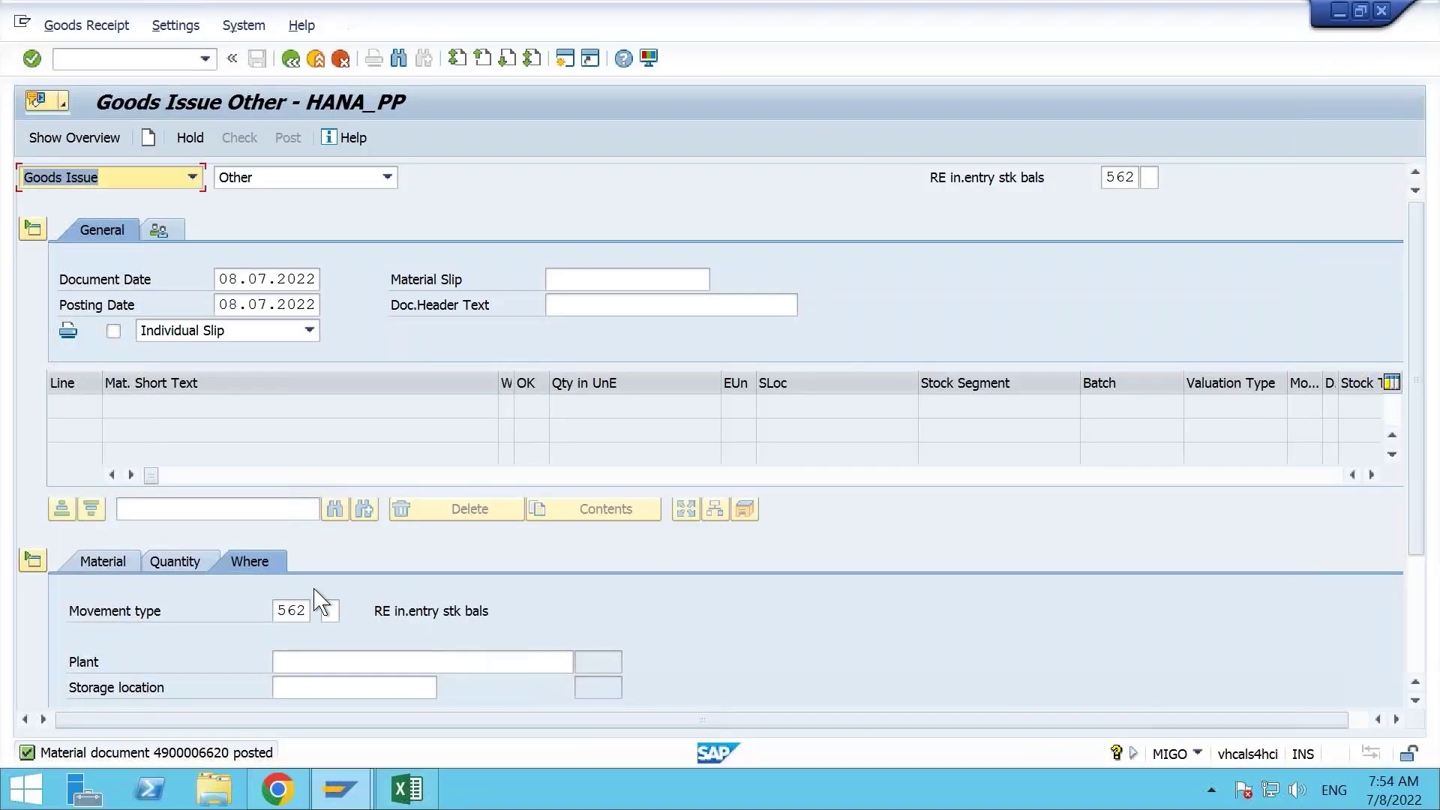
scroll(330, 637, down, 1)
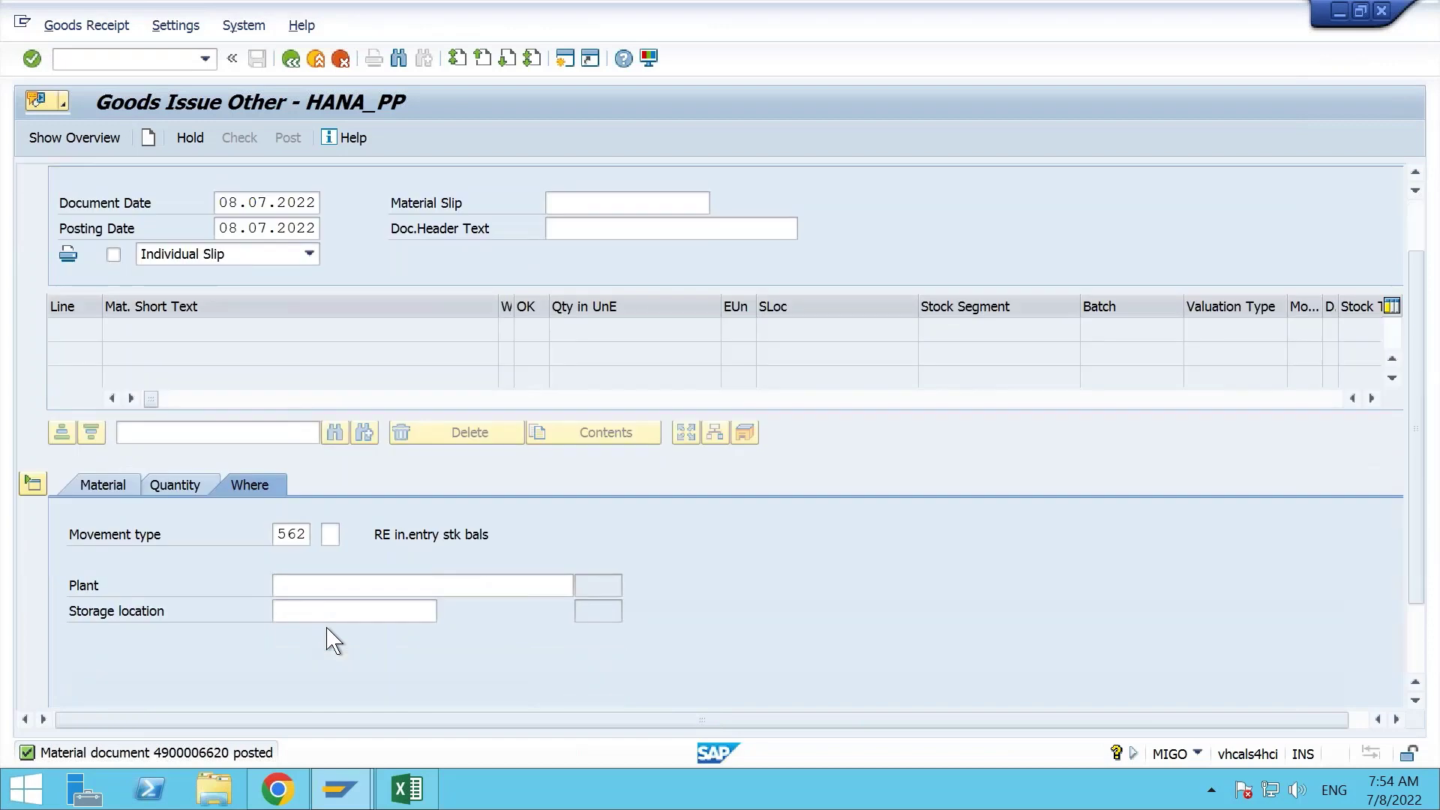
scroll(330, 641, up, 1)
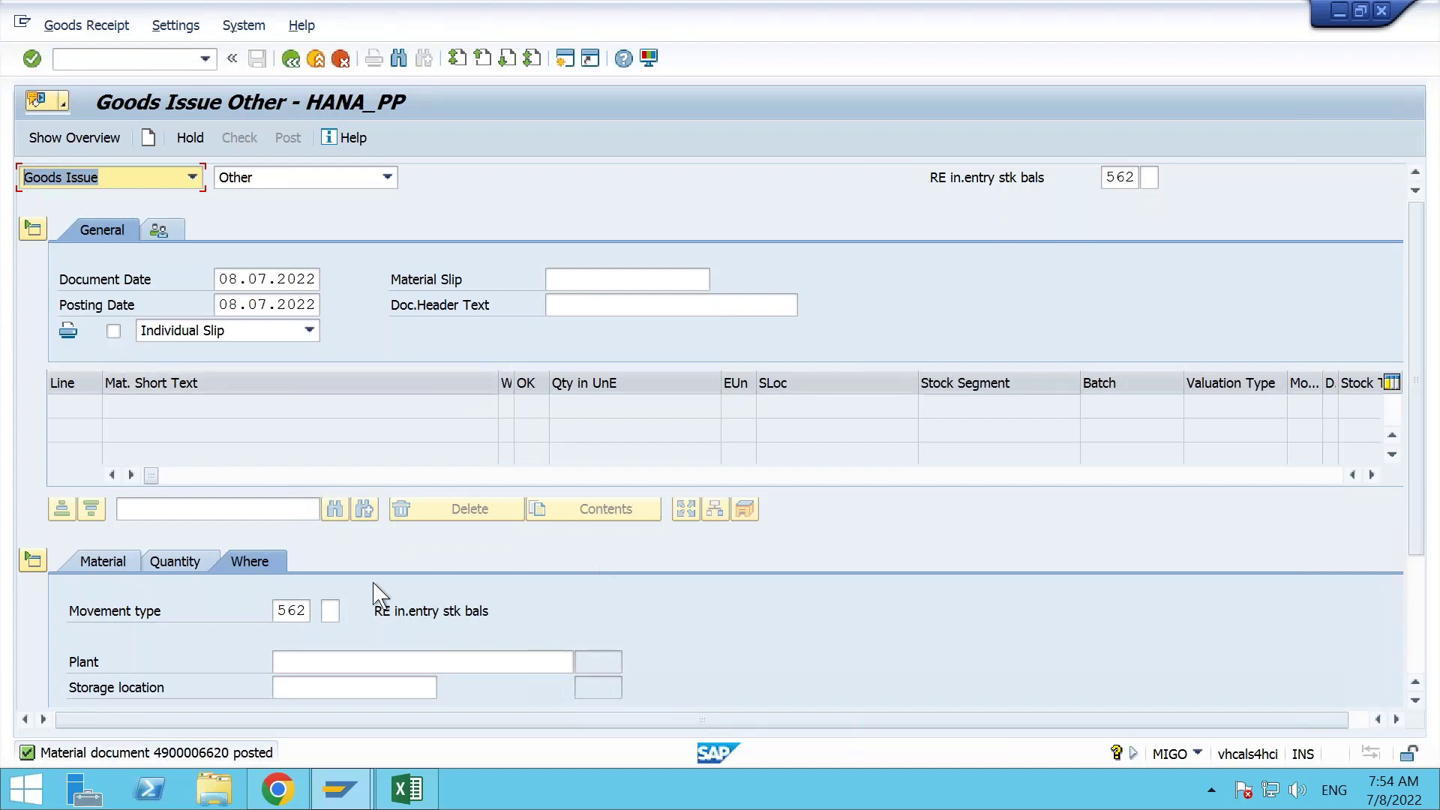
click(110, 564)
click(323, 611)
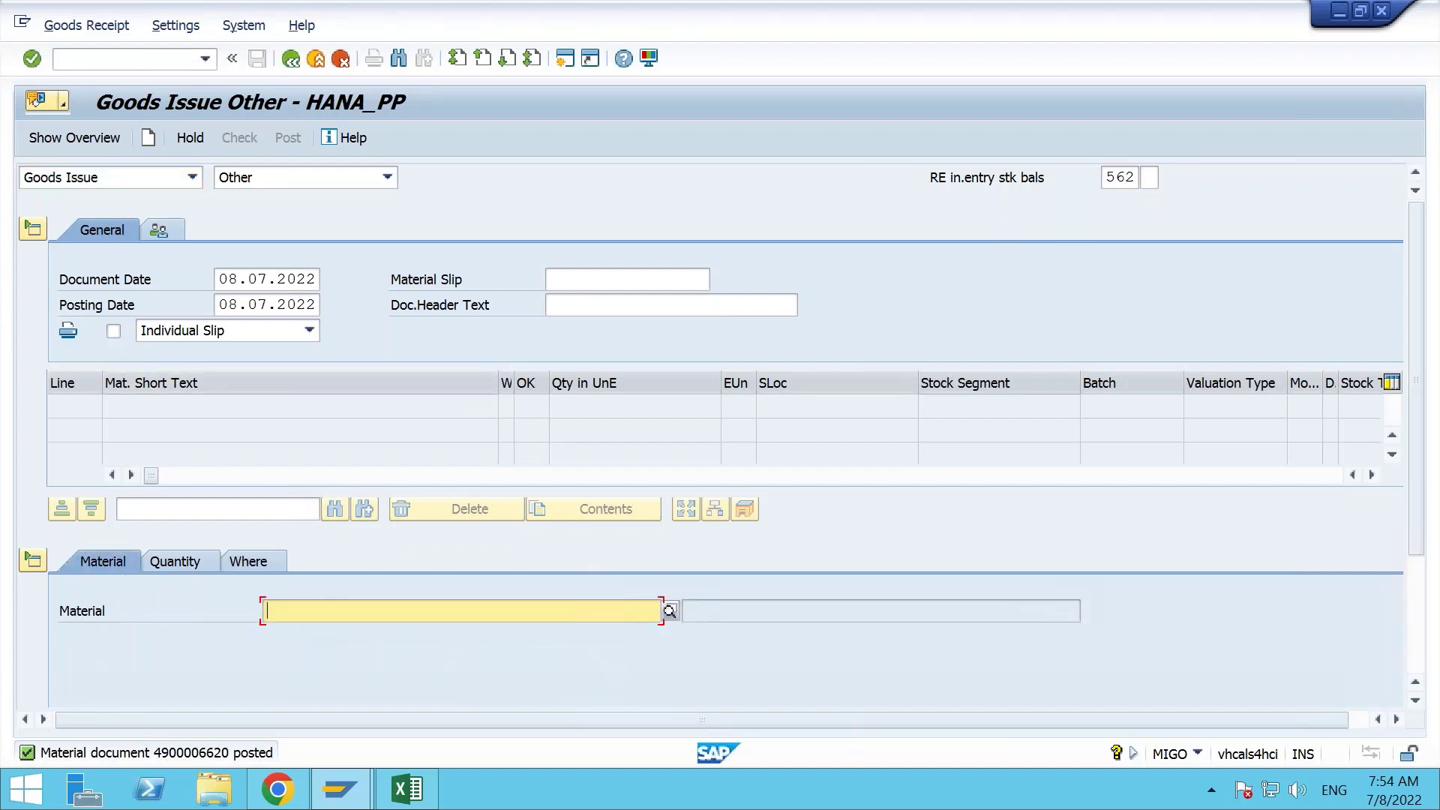
text(fert)
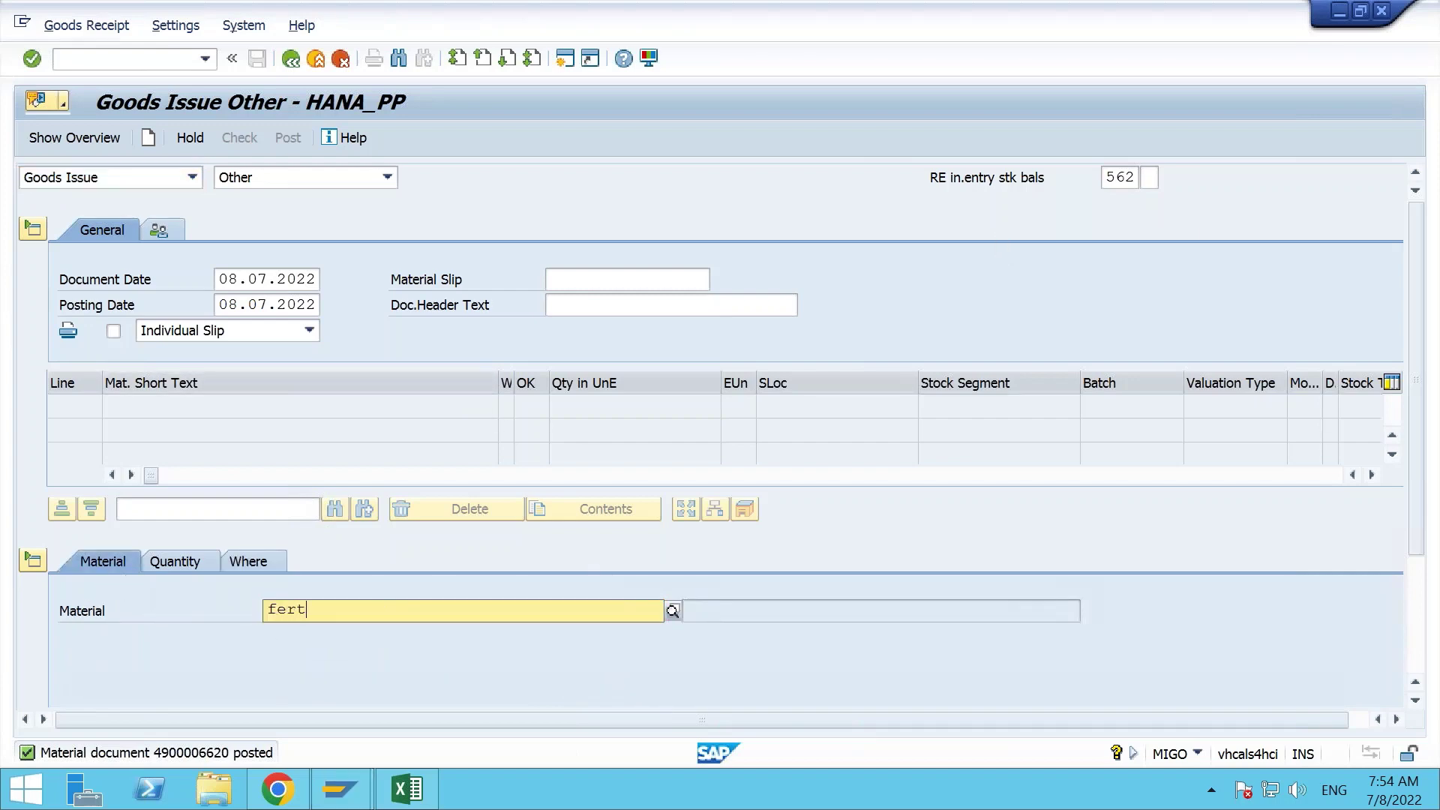
click(357, 477)
click(338, 609)
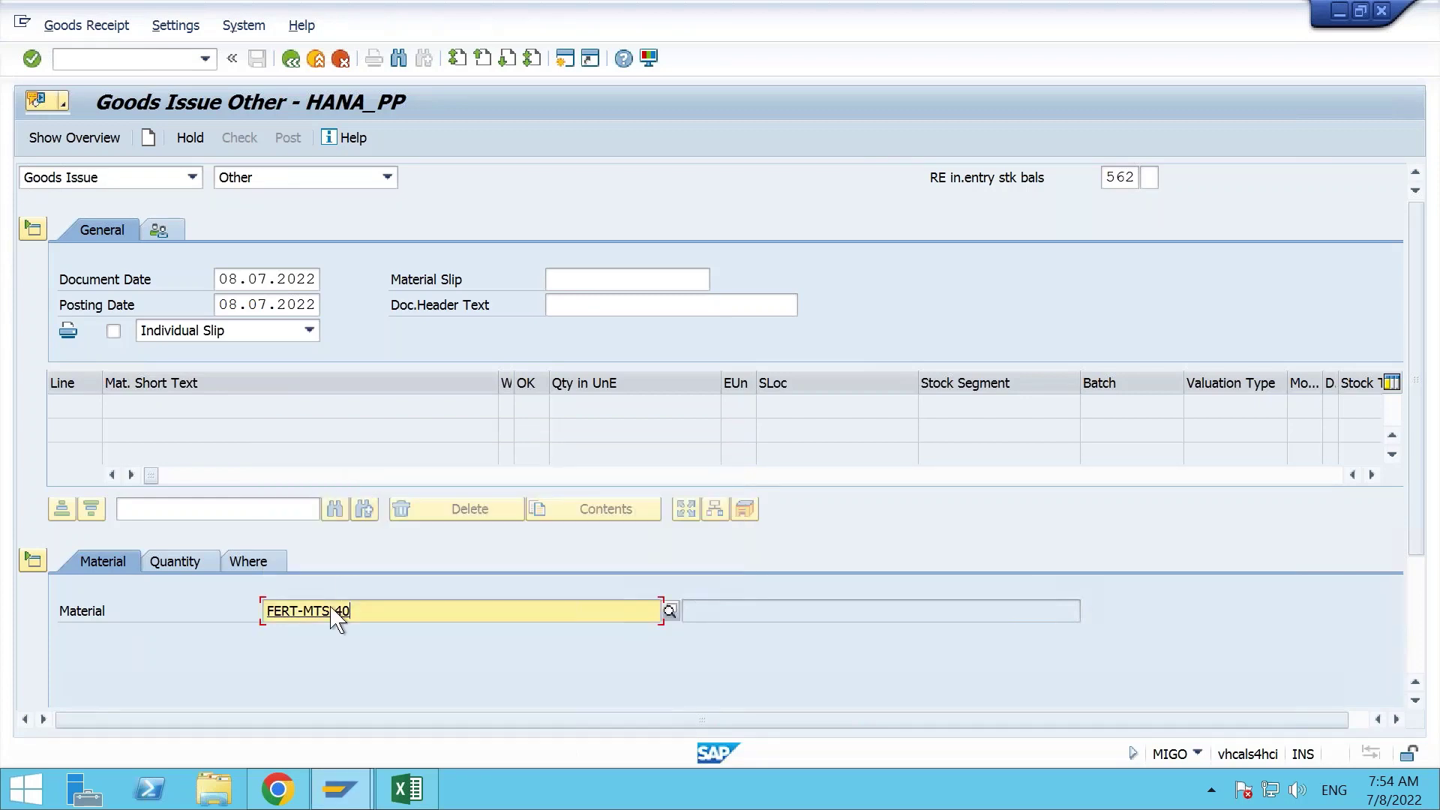
key(Return)
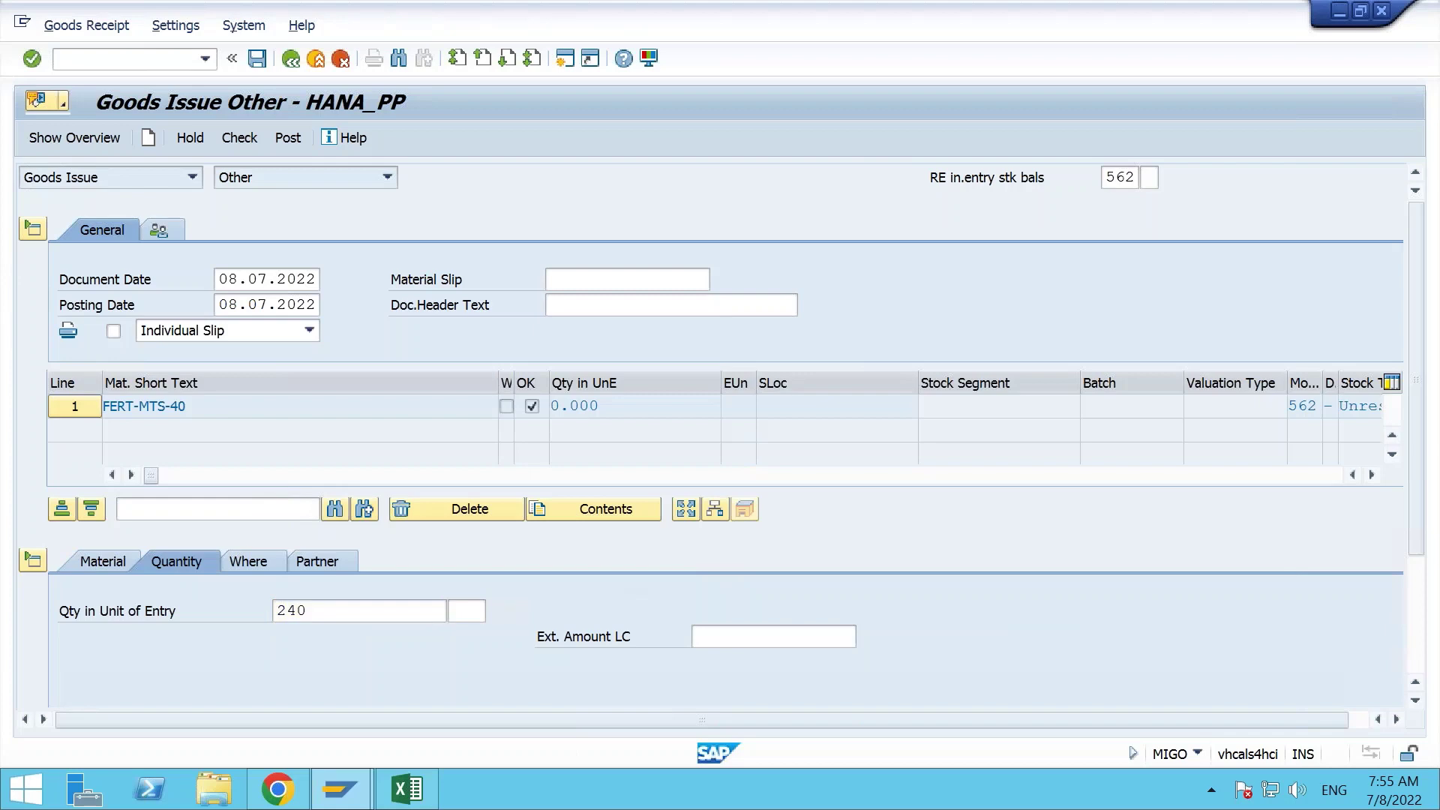
key(Return)
Assign plant 1710 and storage location 171A to the goods issue item.
click(261, 560)
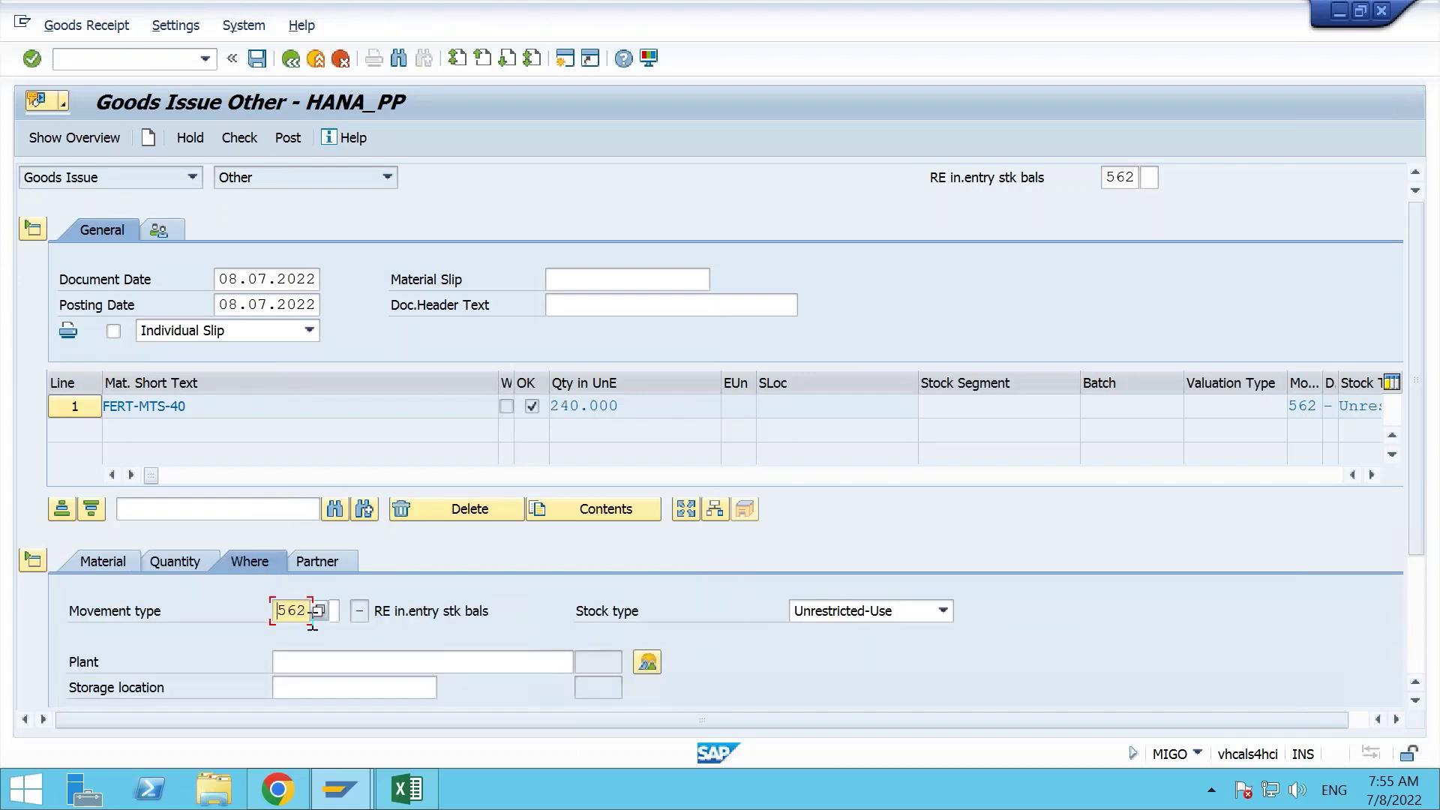
scroll(312, 625, down, 3)
click(335, 584)
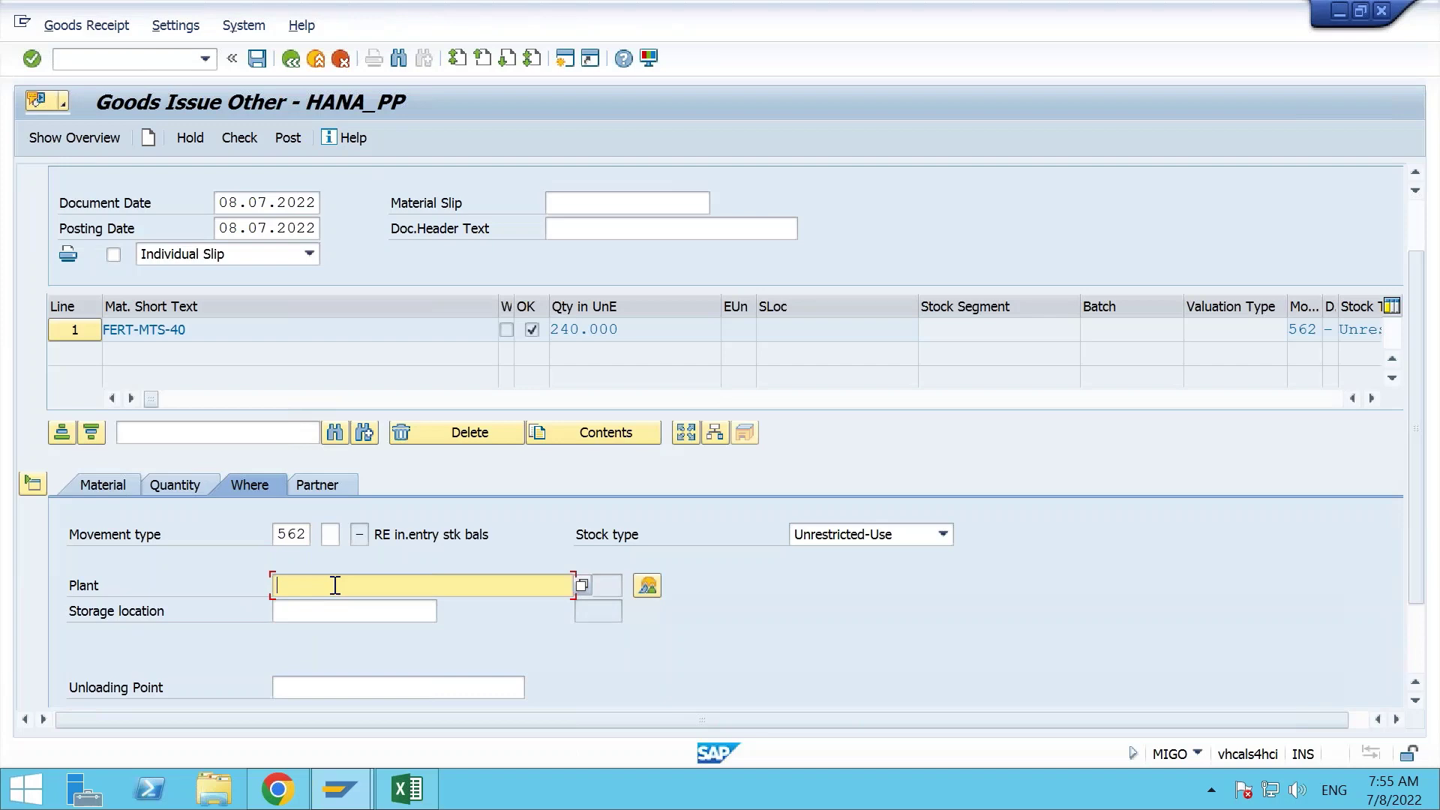
text(1710)
key(Tab)
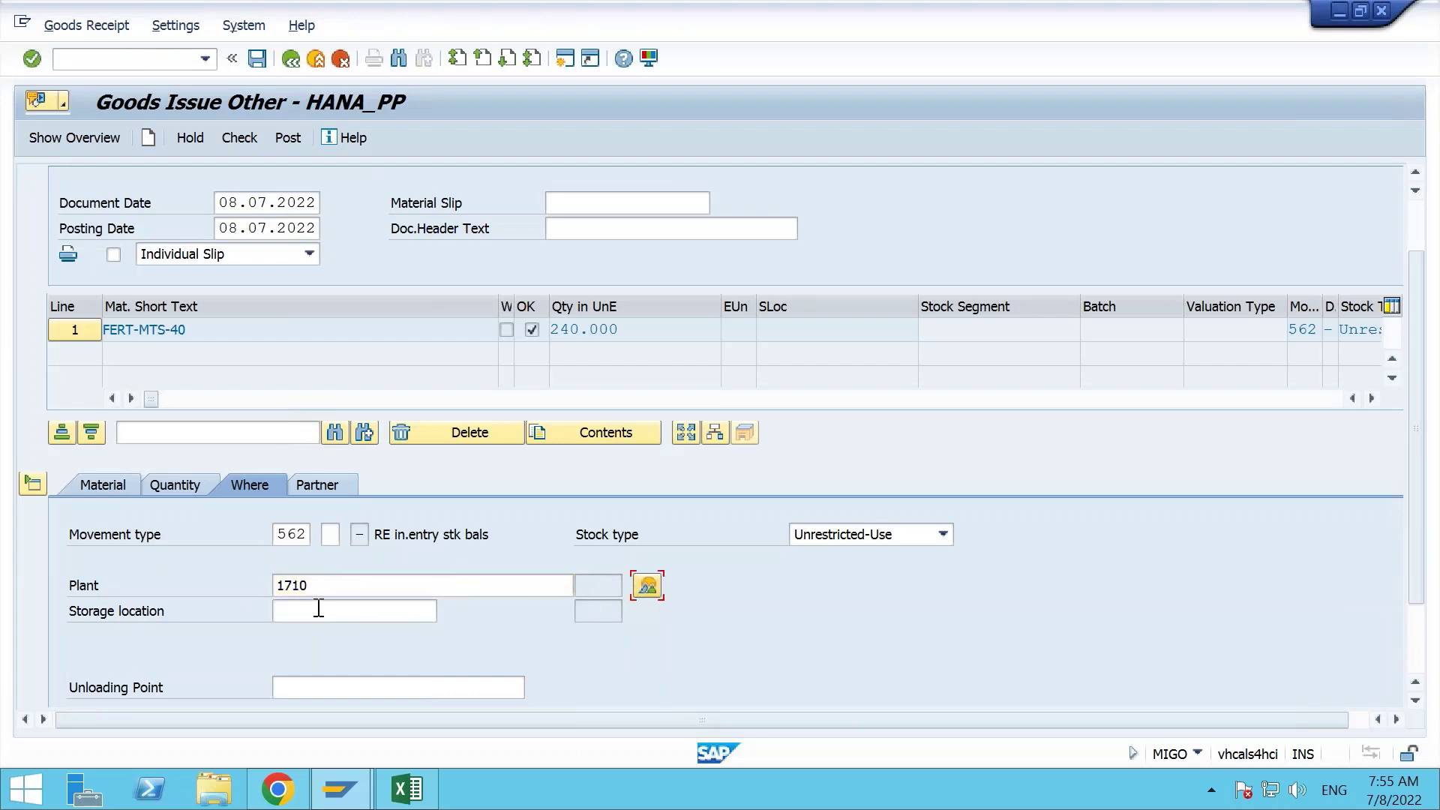
click(318, 609)
text(171A)
key(Tab)
key(Return)
Check the goods issue document for the 240 units and post it.
scroll(316, 606, down, 2)
scroll(315, 604, up, 3)
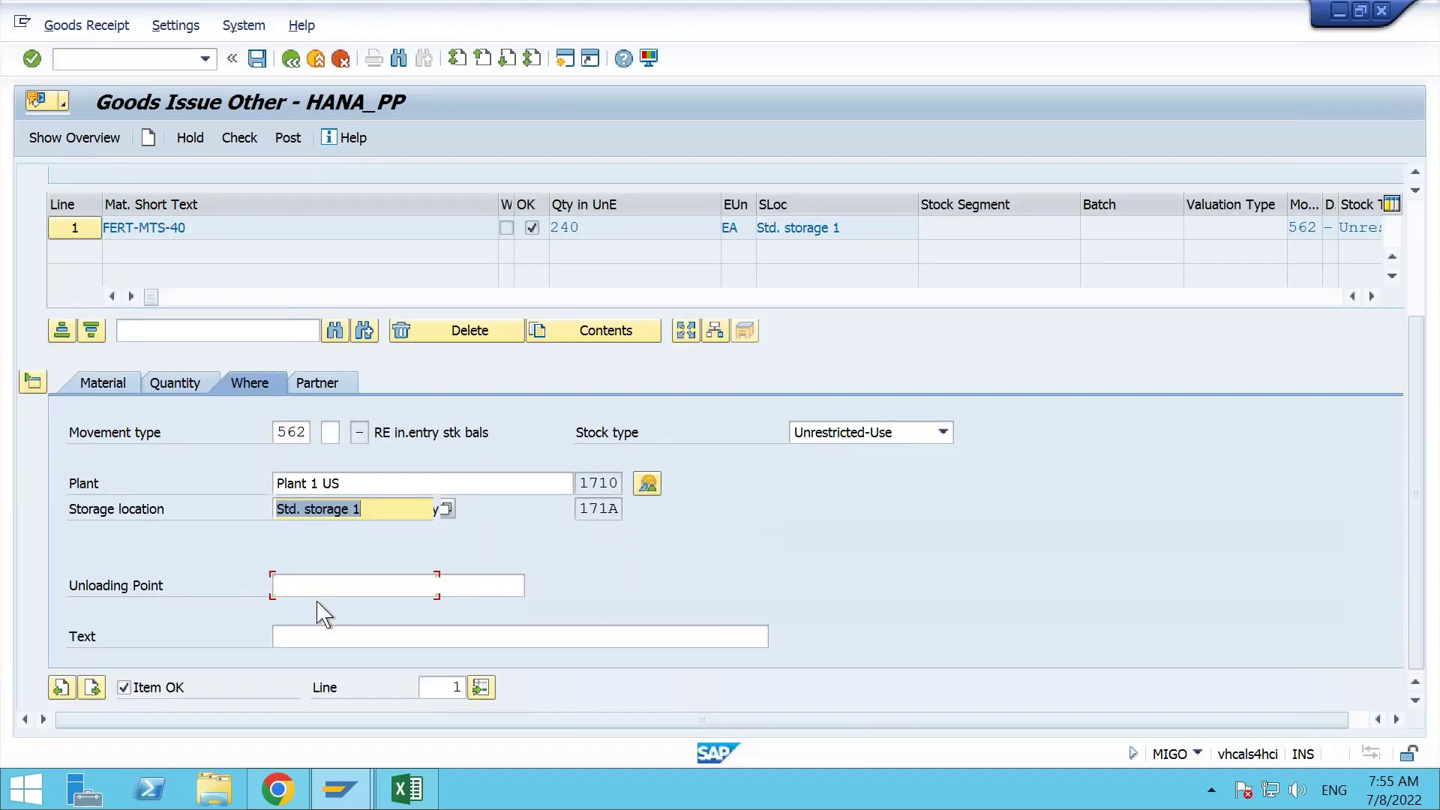
click(246, 144)
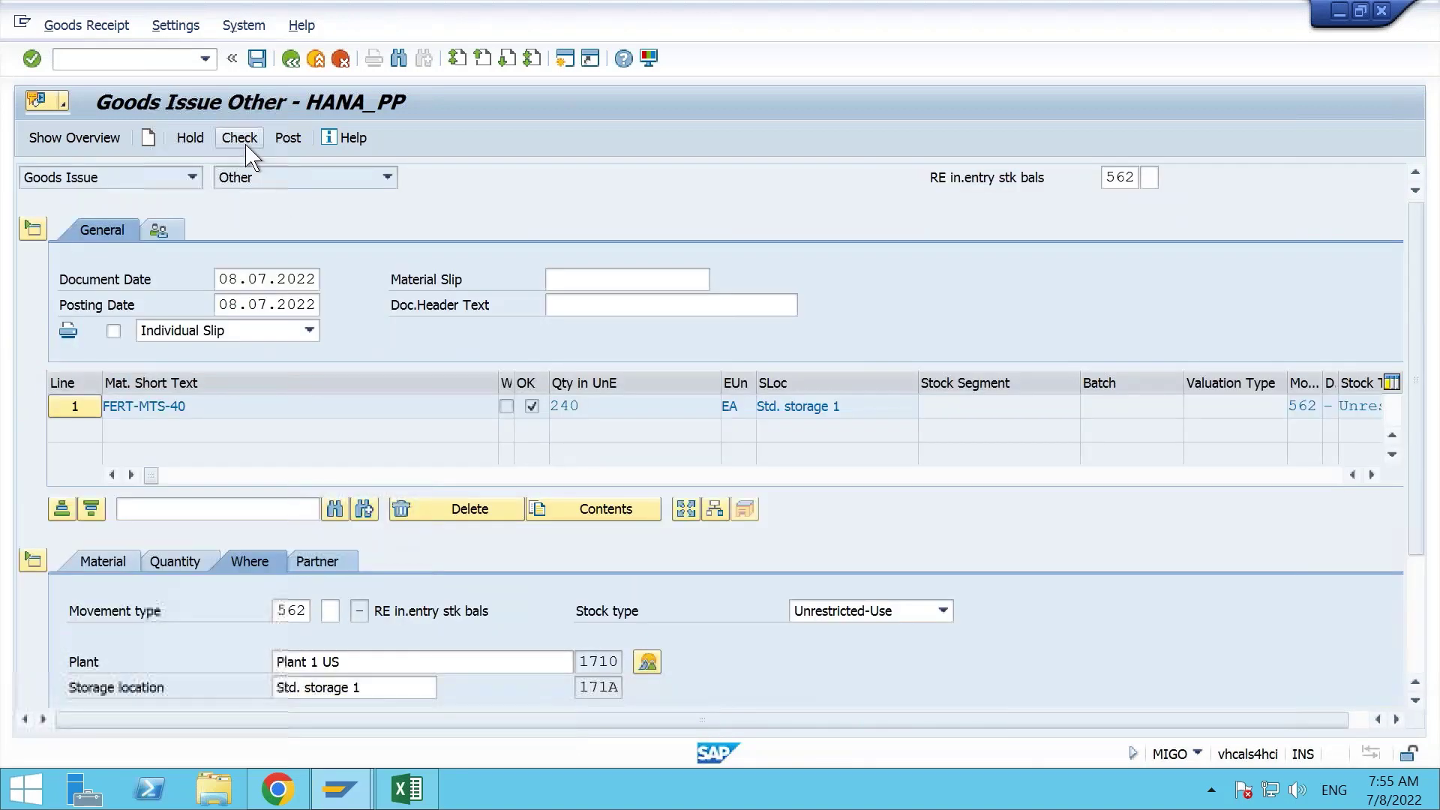
click(289, 142)
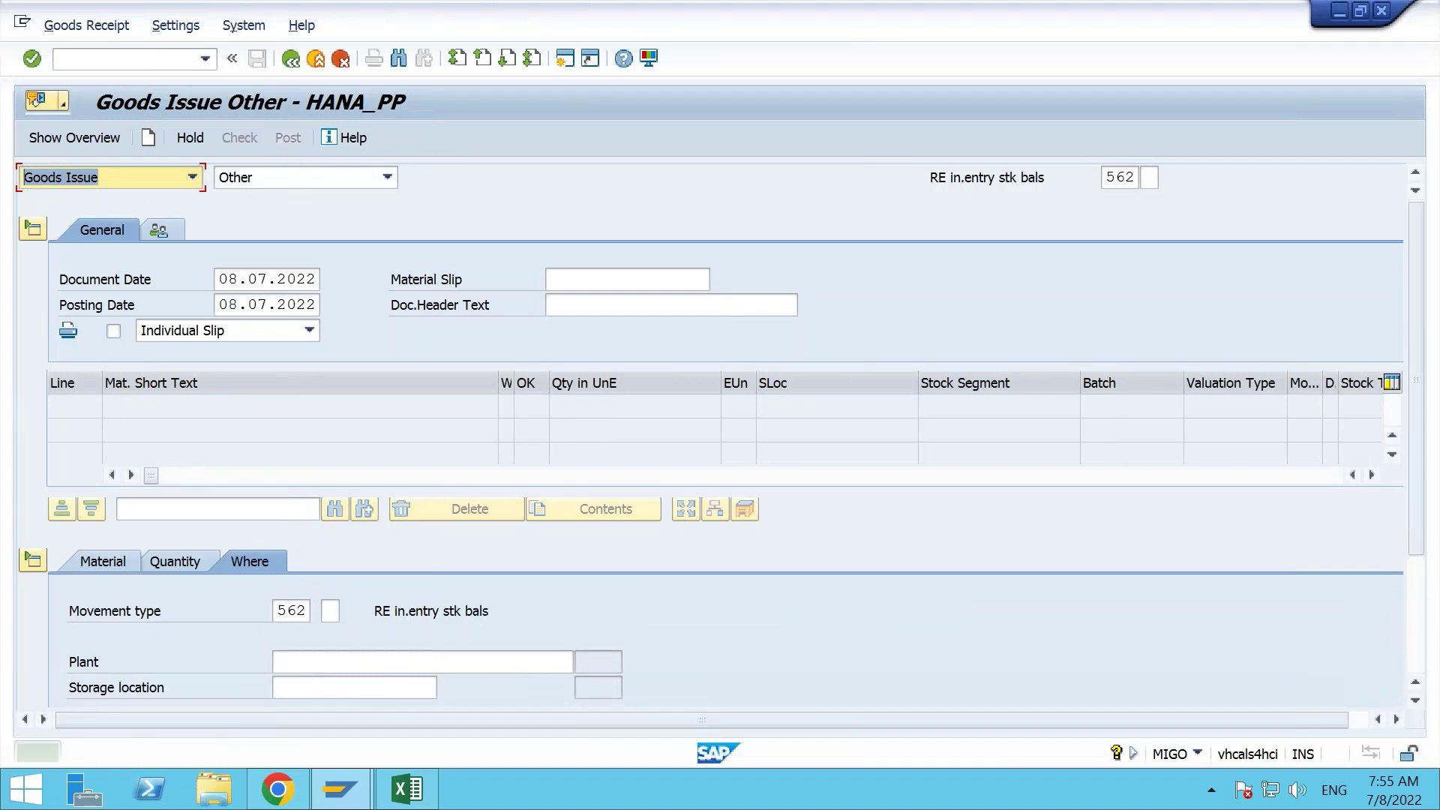
Switch to Chrome and refresh the Stock/Requirements List to verify the stock of FERT-MTS-40.
click(279, 790)
click(215, 148)
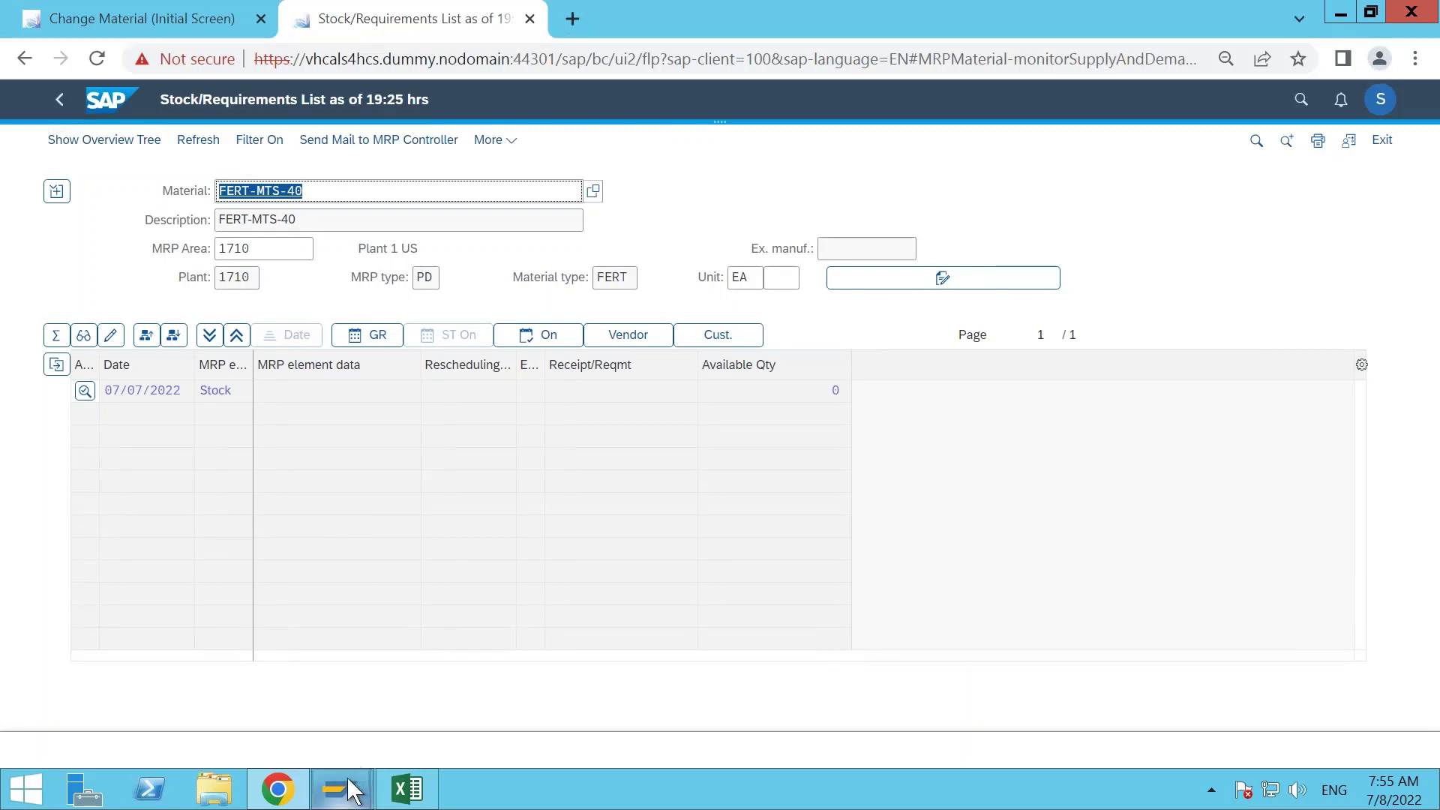
mouse_move(348, 777)
Open the Fiori home page in a new browser tab, search the apps for "maintain" and open Maintain PIRs.
click(572, 19)
click(62, 95)
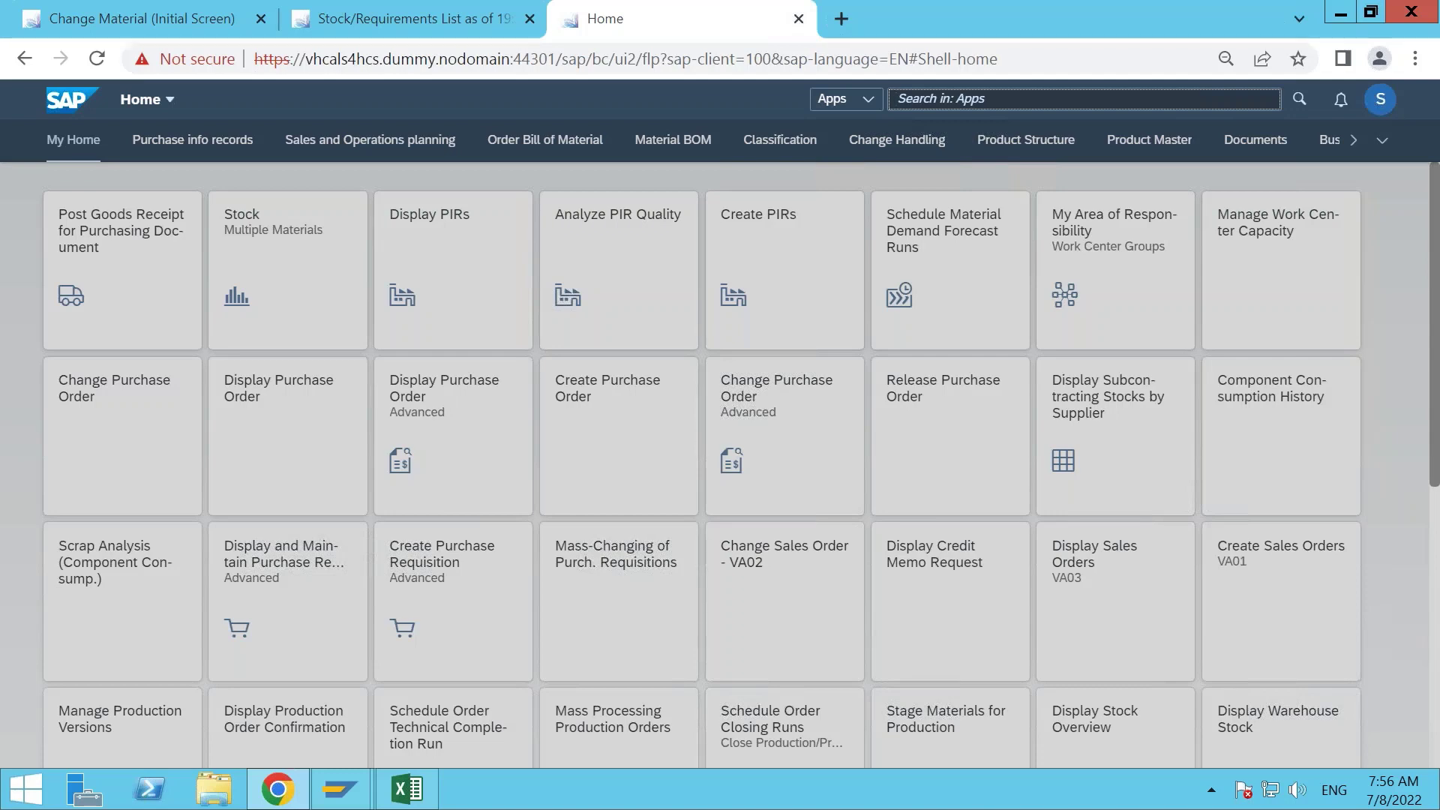
text(maina)
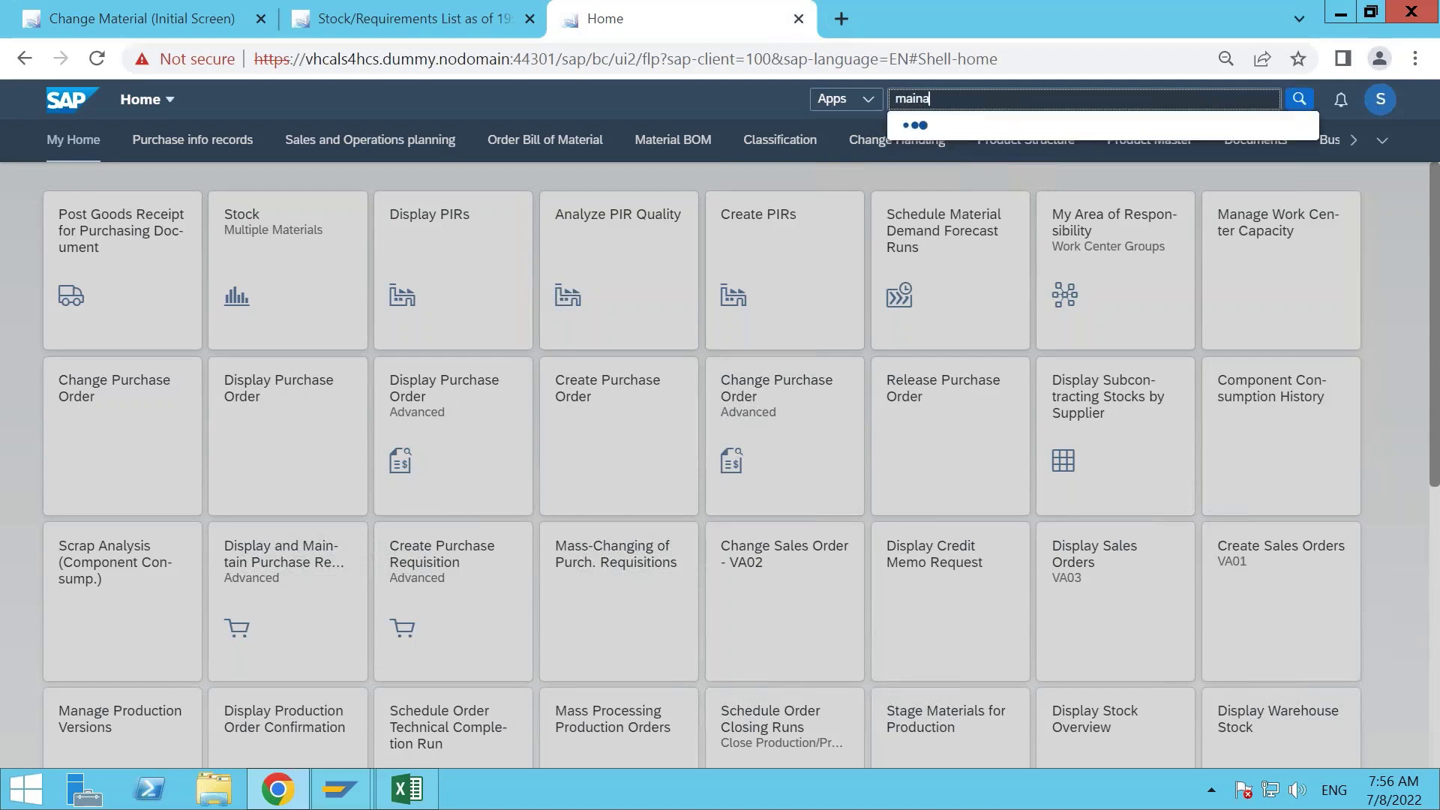
key(BackSpace)
text(tain)
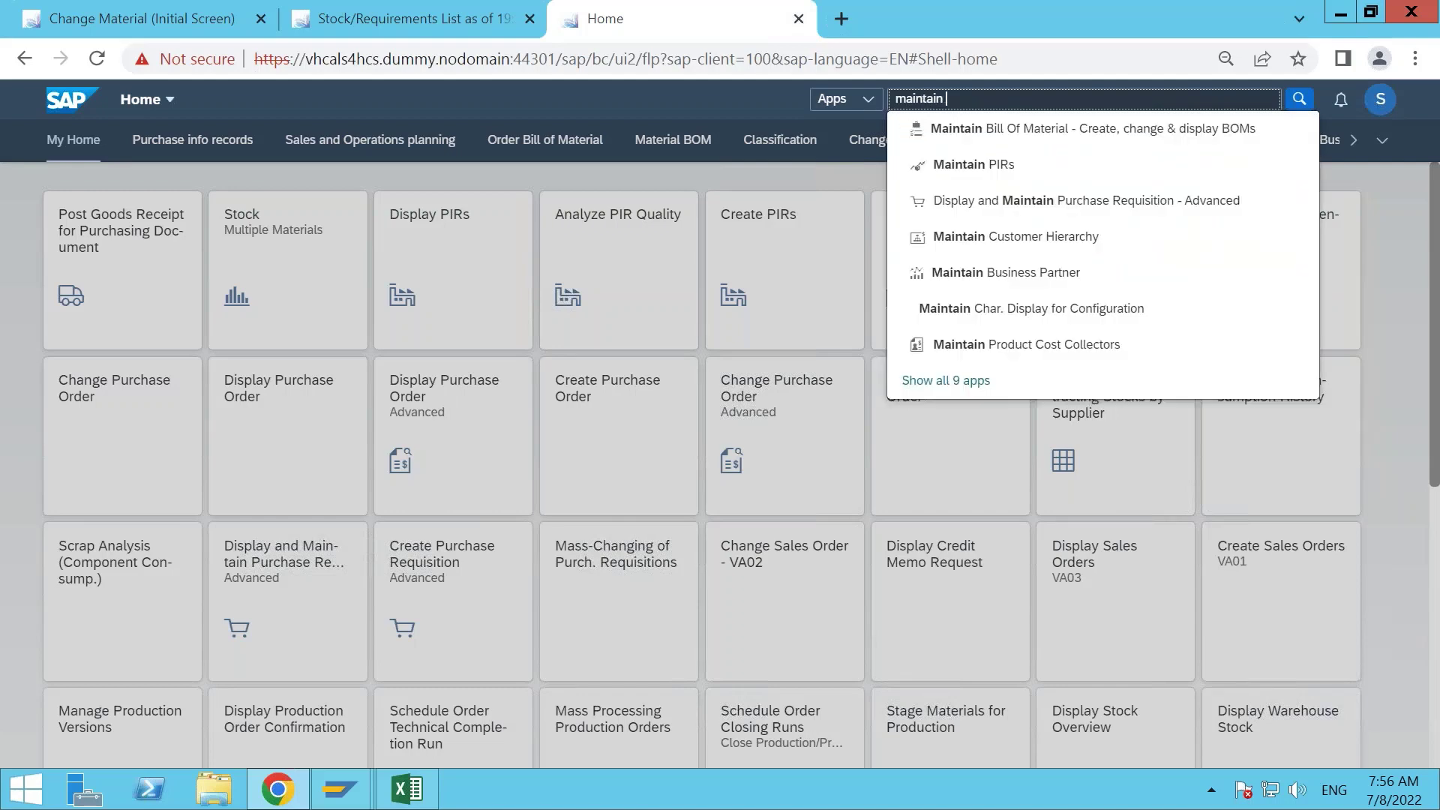
click(997, 169)
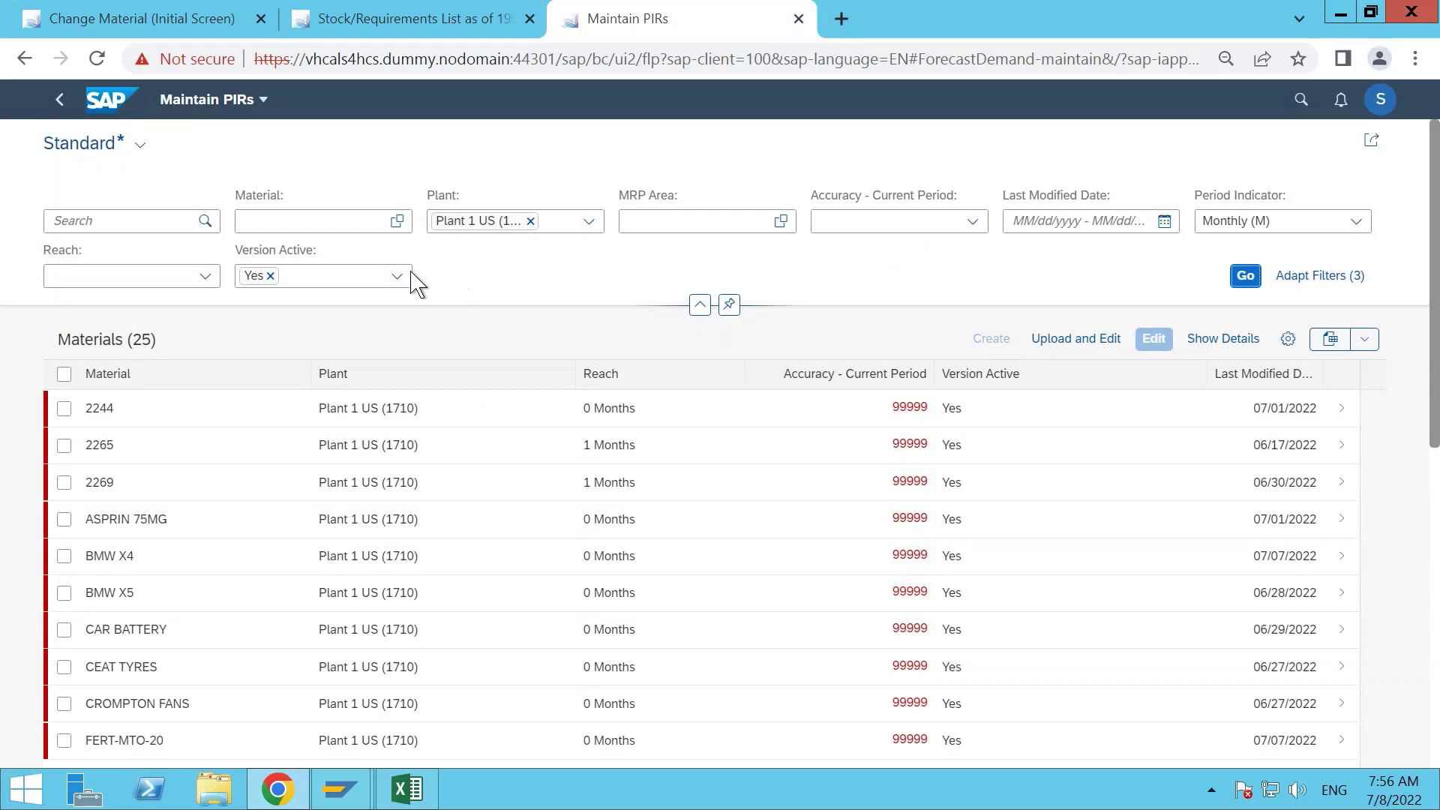
Remove the Version Active filter and filter the planned independent requirements by material FERT-MTS-40 in MRP area 1710.
click(271, 276)
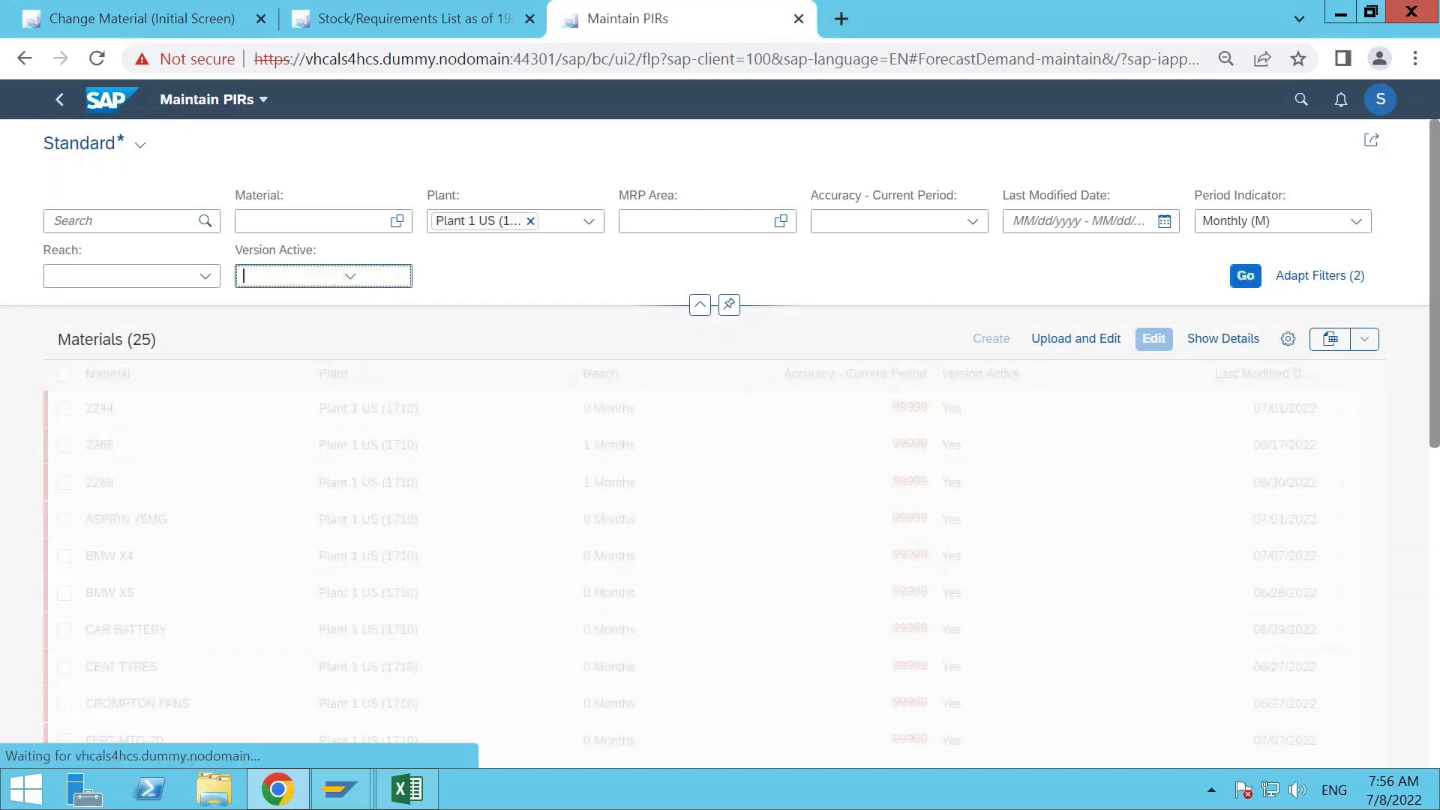
click(323, 221)
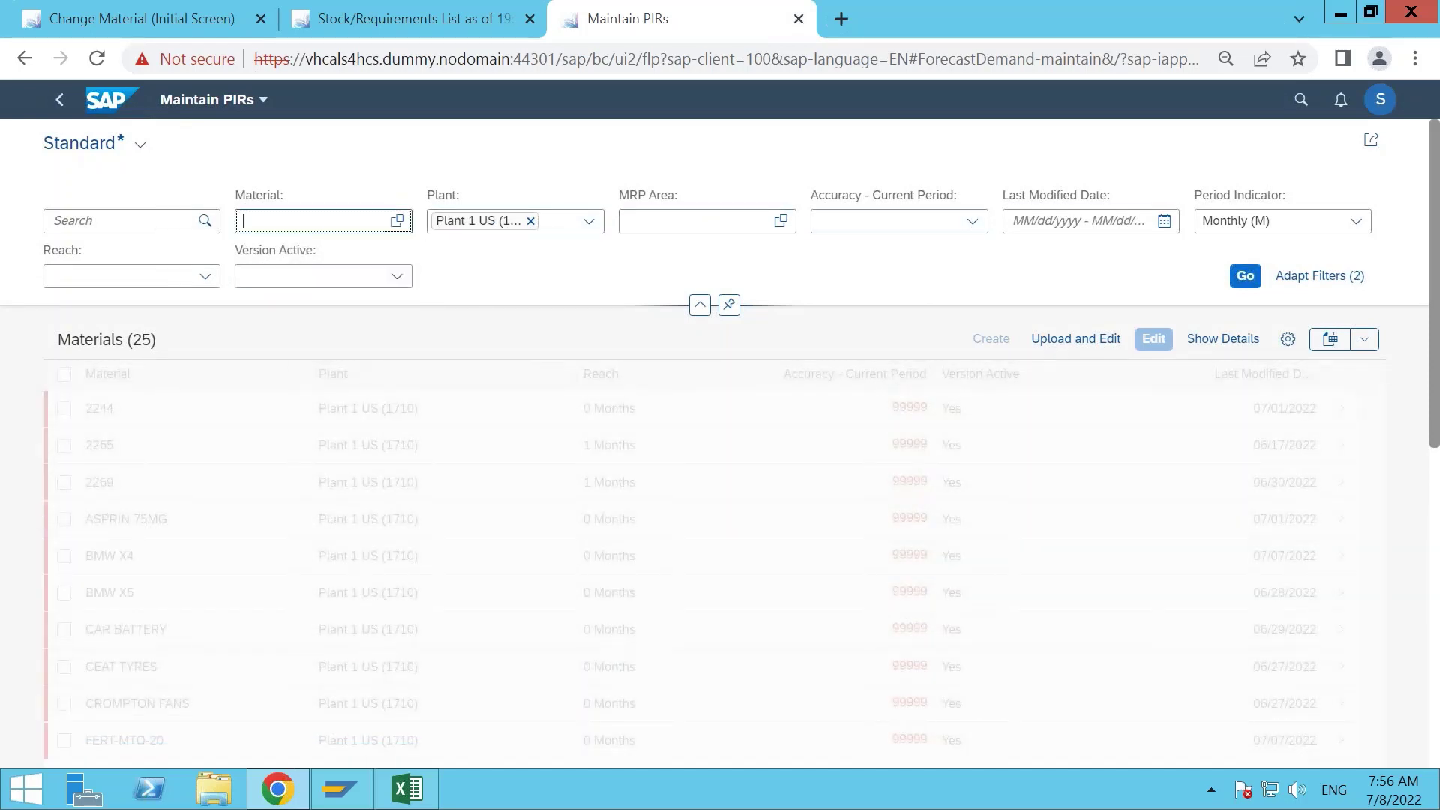
text(fert)
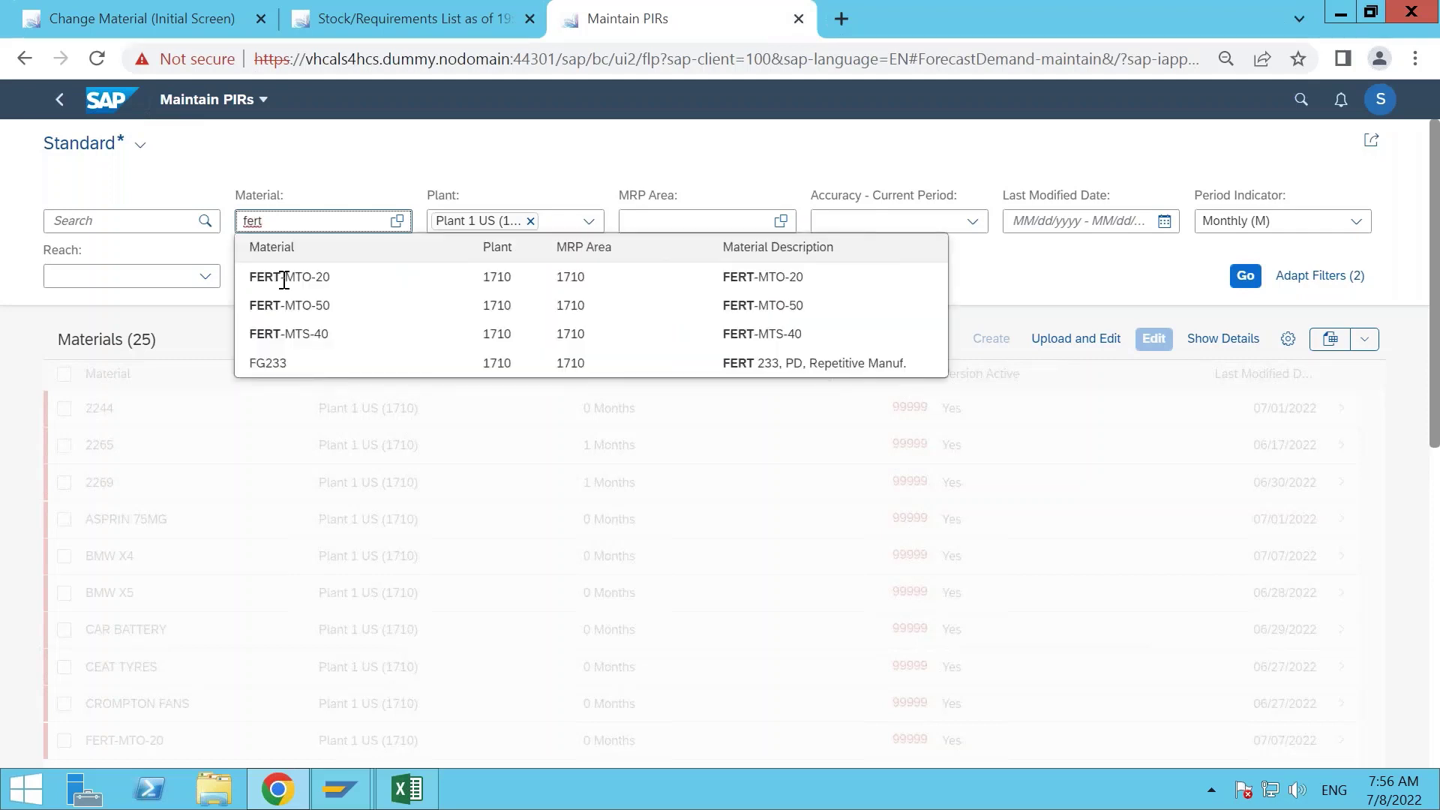
click(285, 334)
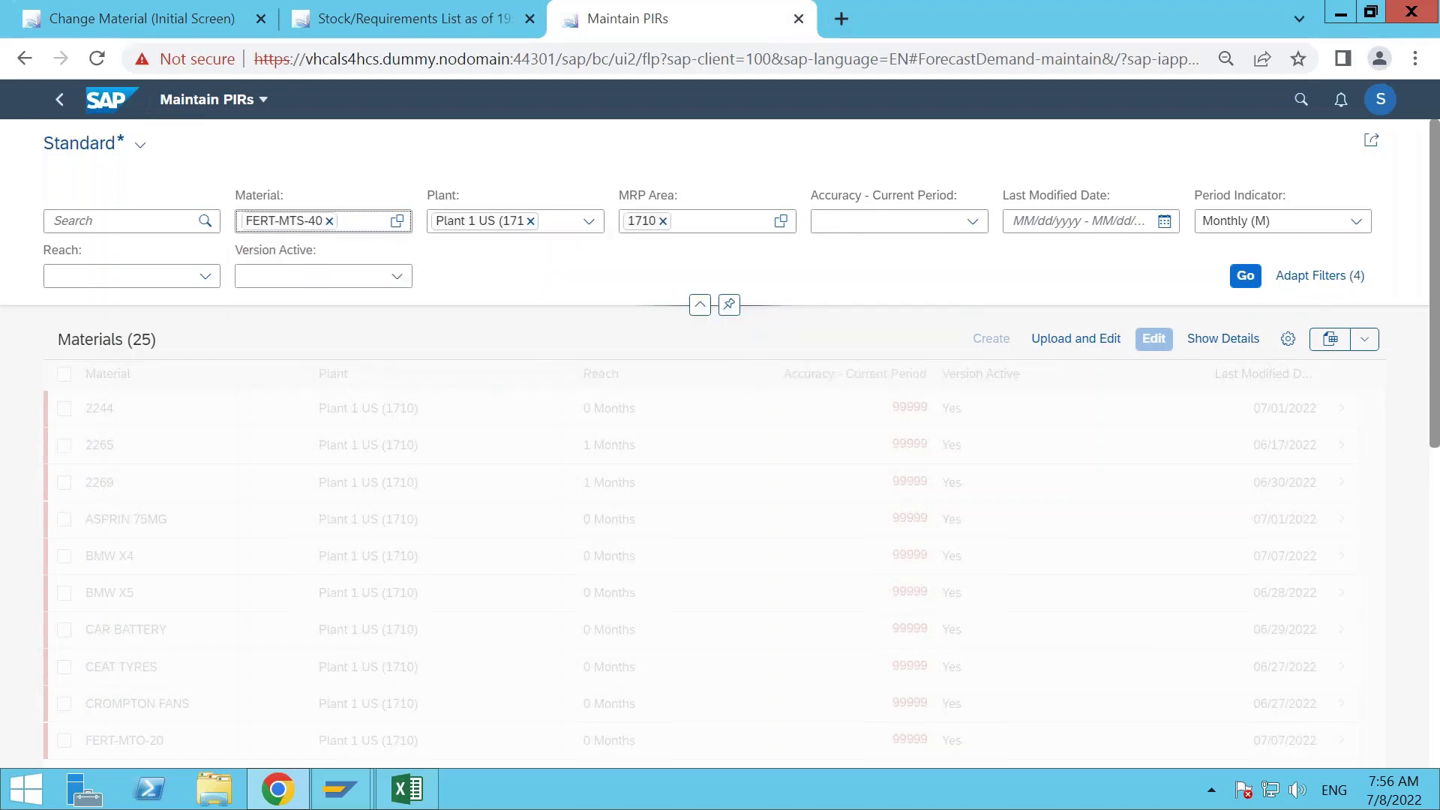
click(1245, 275)
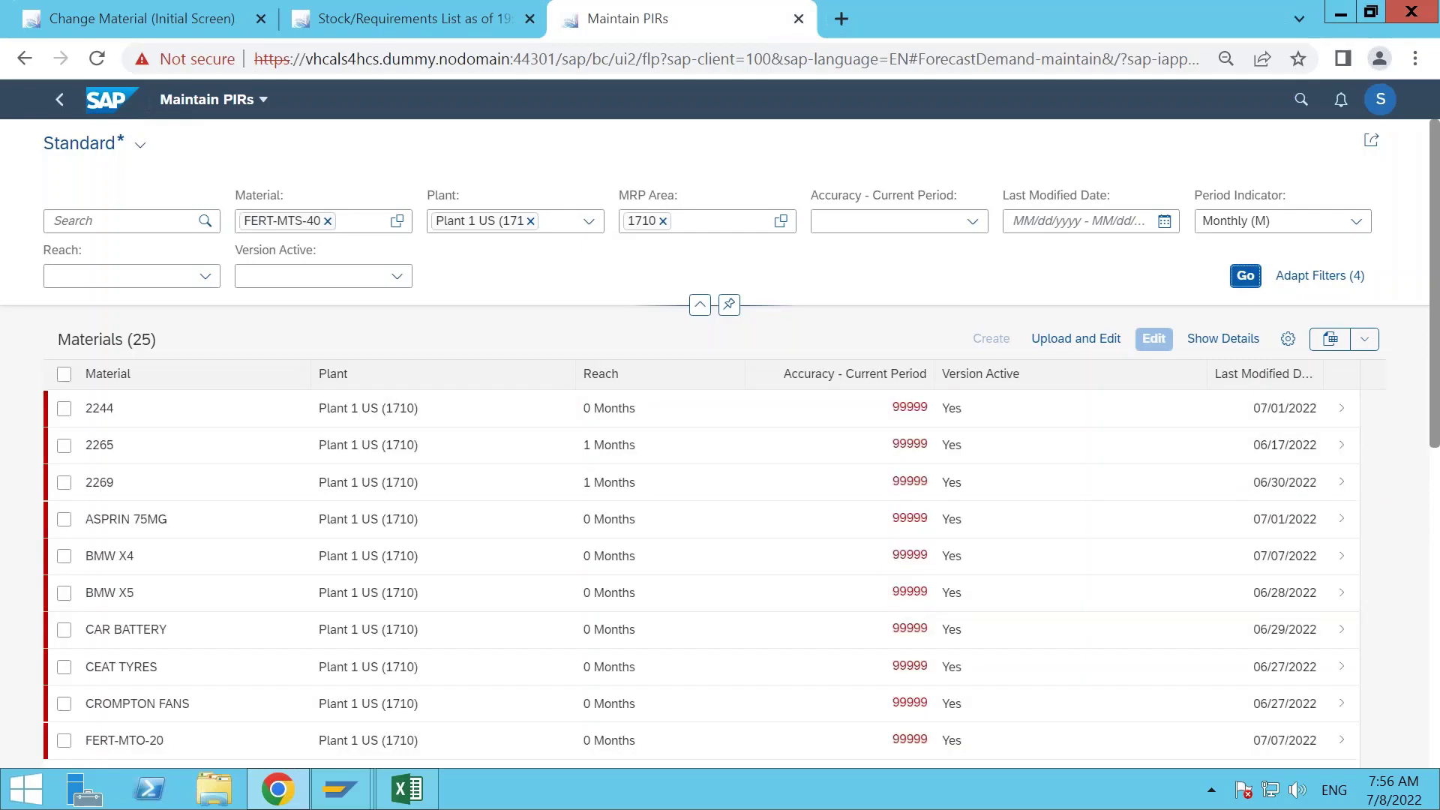
Create a planned independent requirement for FERT-MTS-40 with active version 00 and requirements type VSF (Planning with Final Assembly).
click(56, 408)
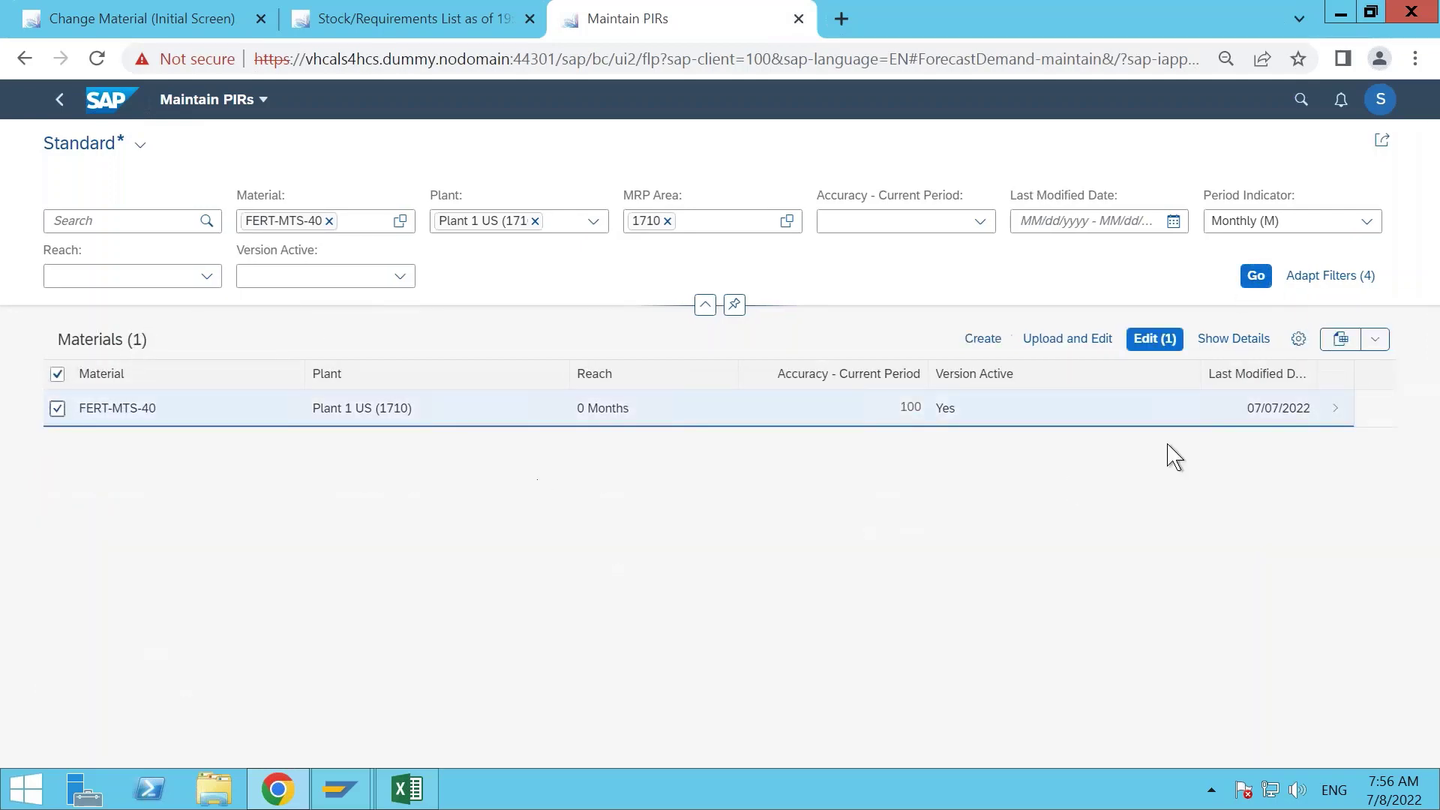
click(984, 341)
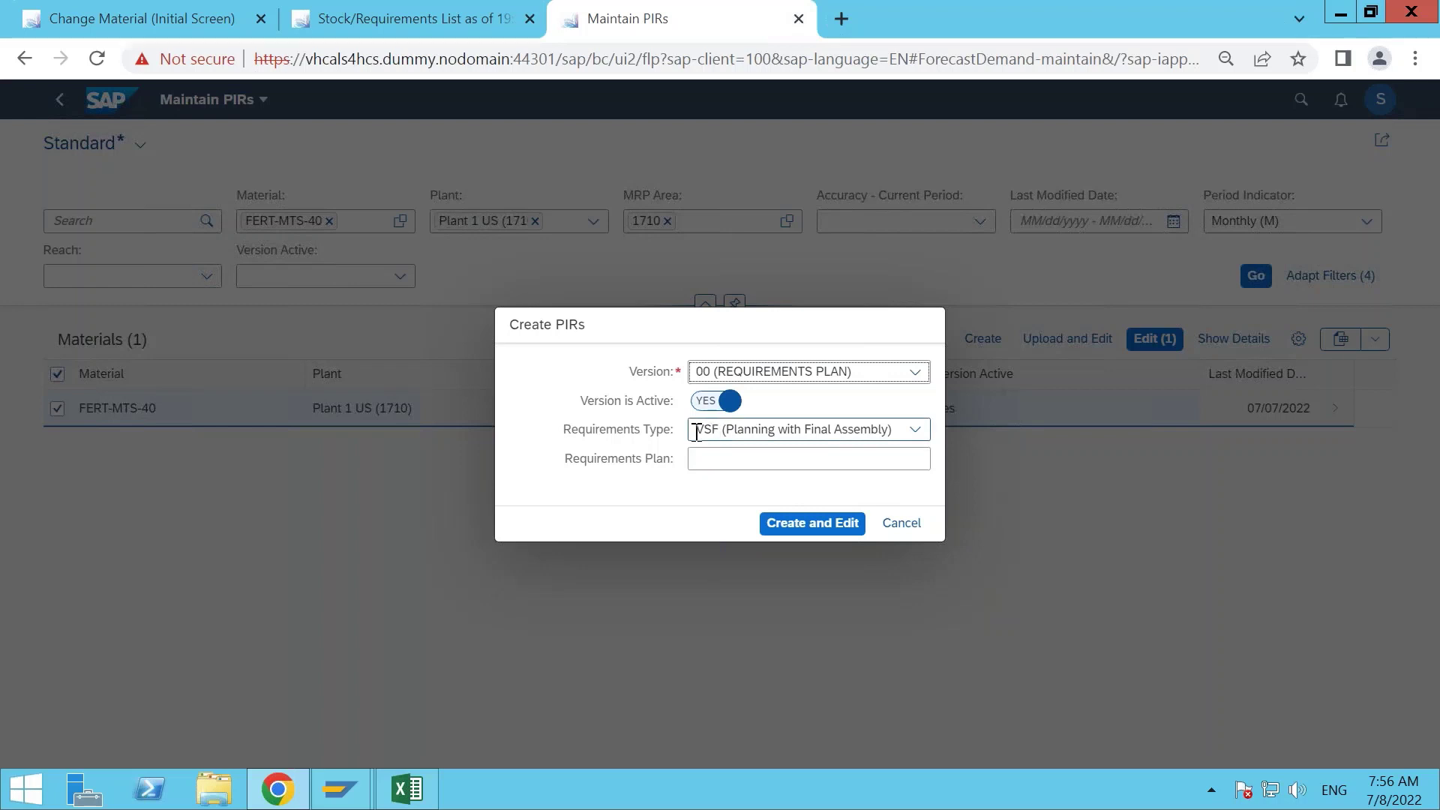
click(794, 528)
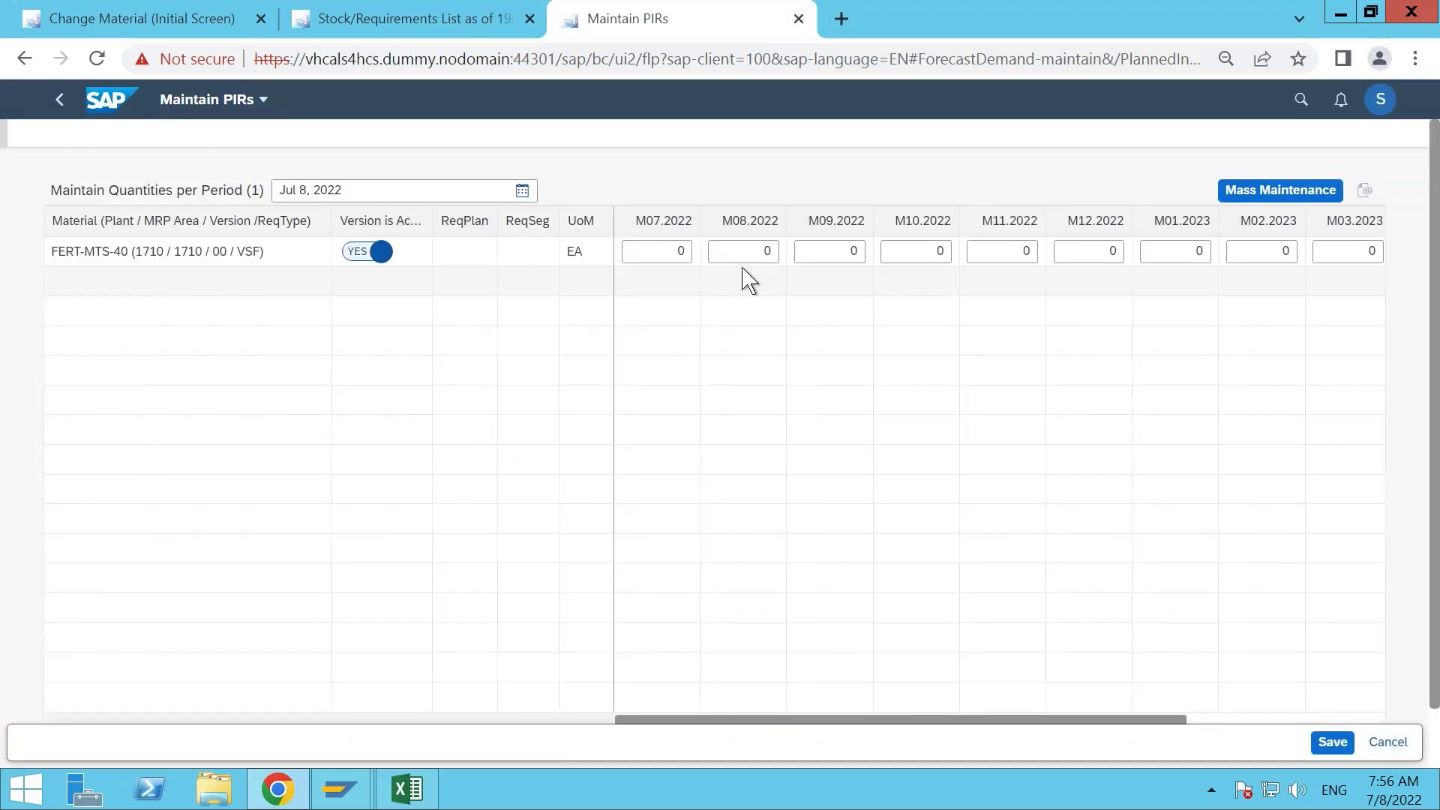
Set the planned quantity of FERT-MTS-40 for period M08.2022 to 100 and save the requirement.
click(677, 253)
key(Tab)
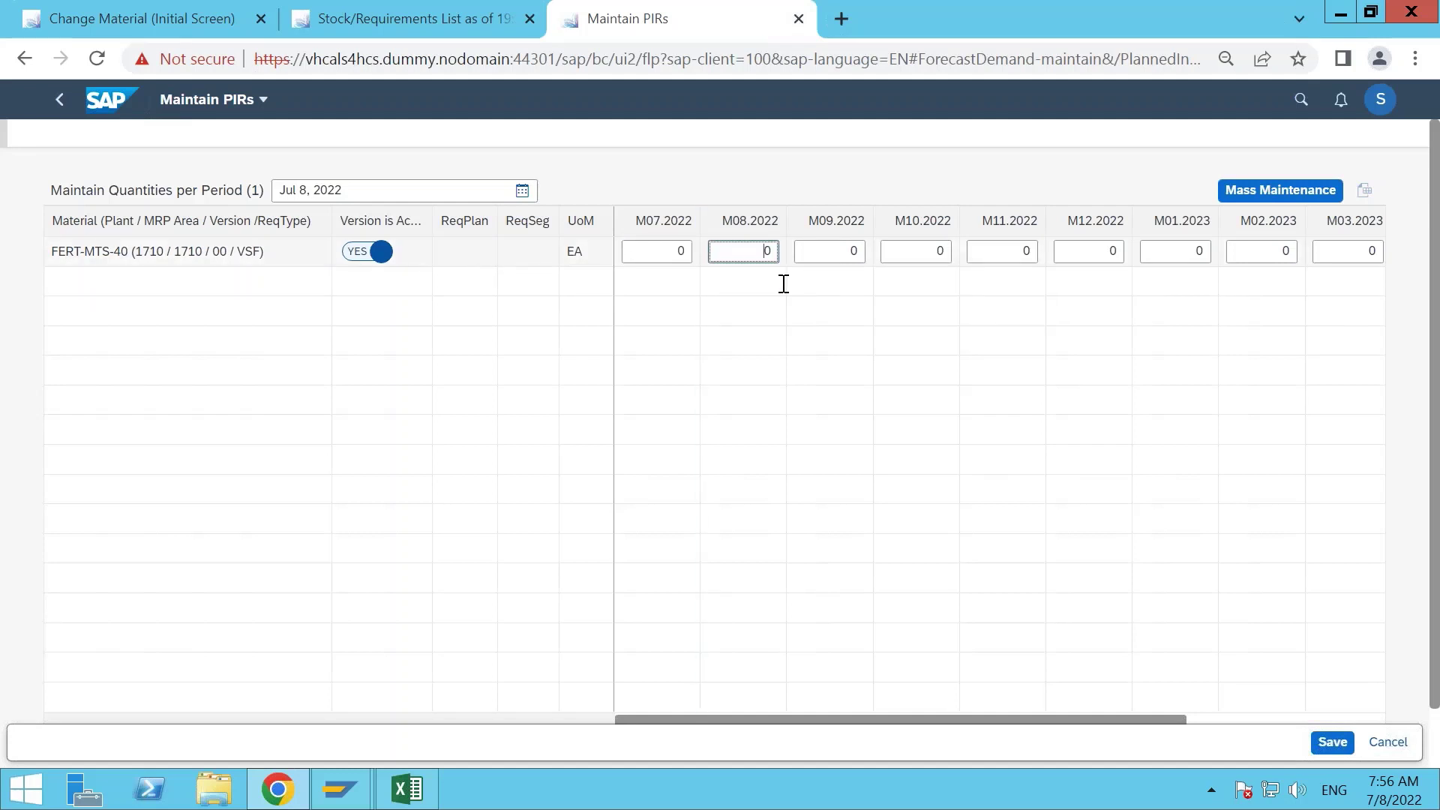
click(809, 374)
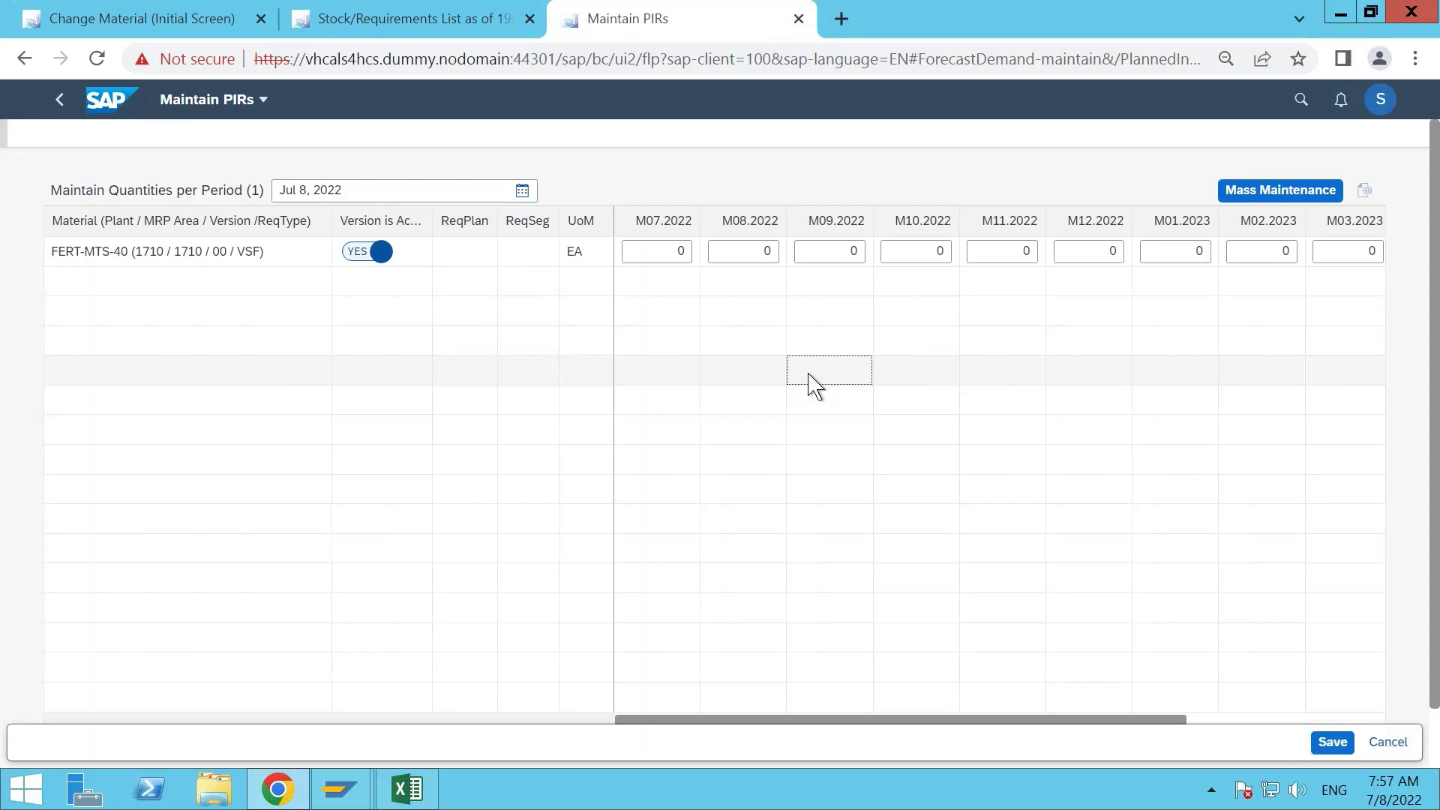
click(765, 251)
text(1000)
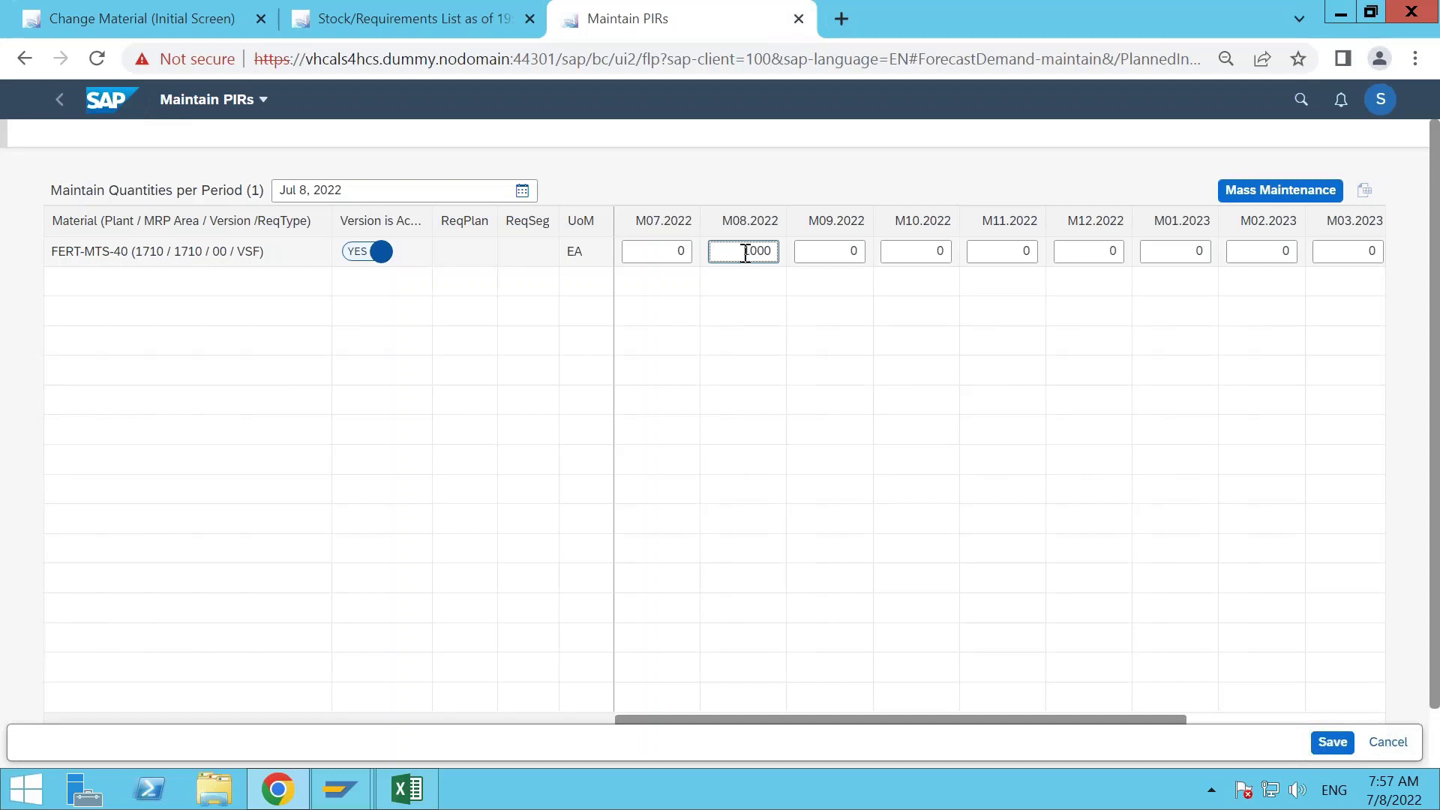
key(ctrl+a)
text(100)
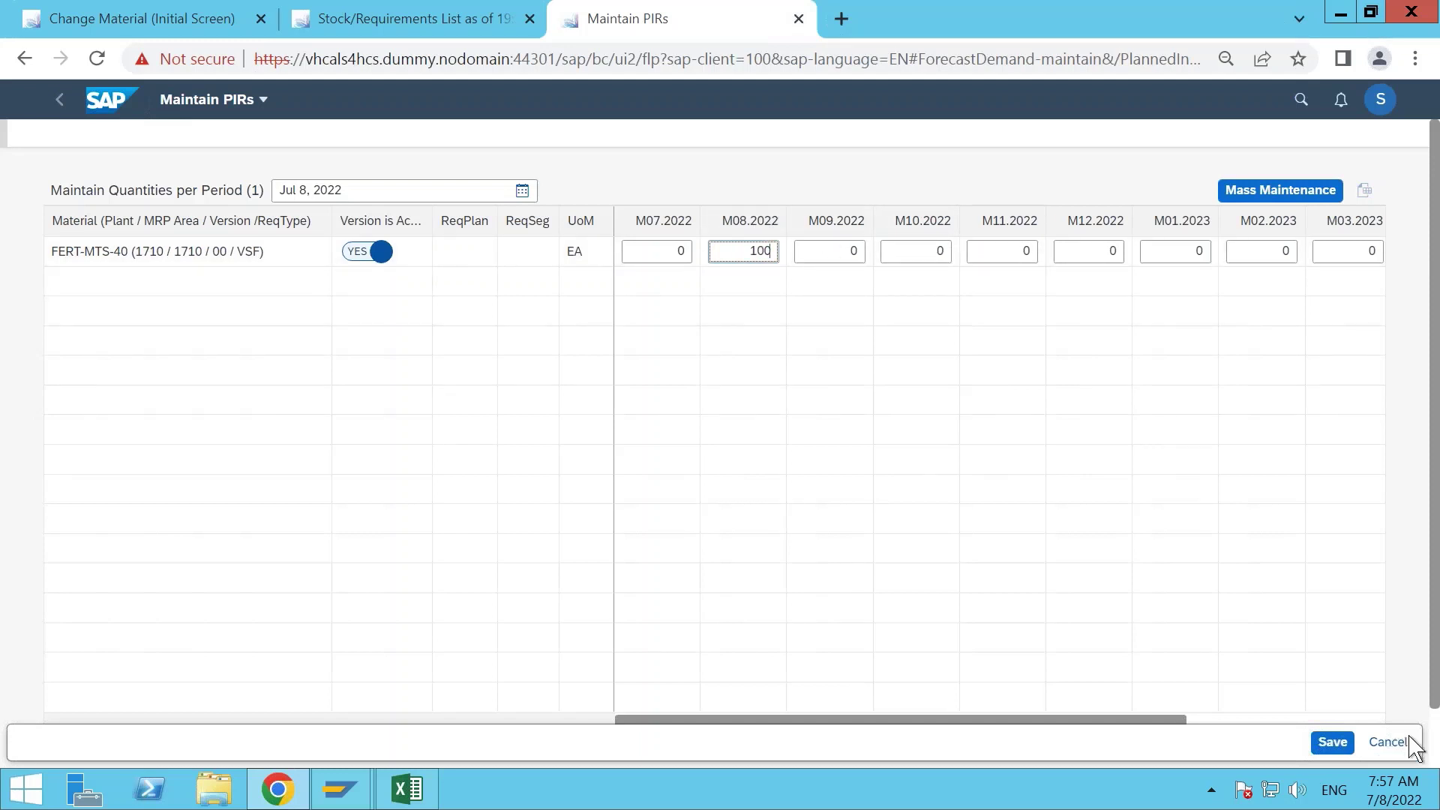
click(1327, 741)
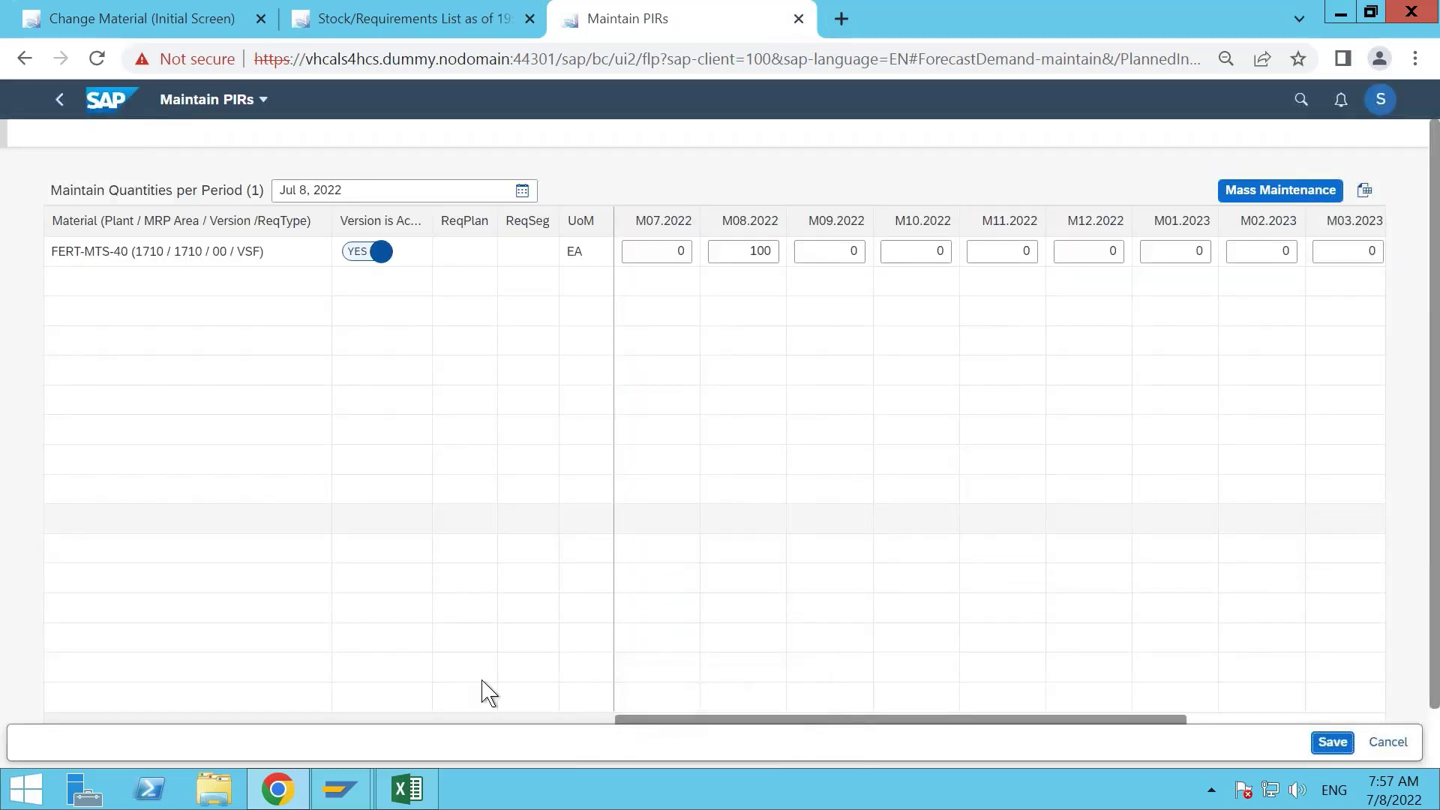
Refresh the Stock/Requirements List of FERT-MTS-40 to check the new independent requirement.
click(363, 11)
click(198, 140)
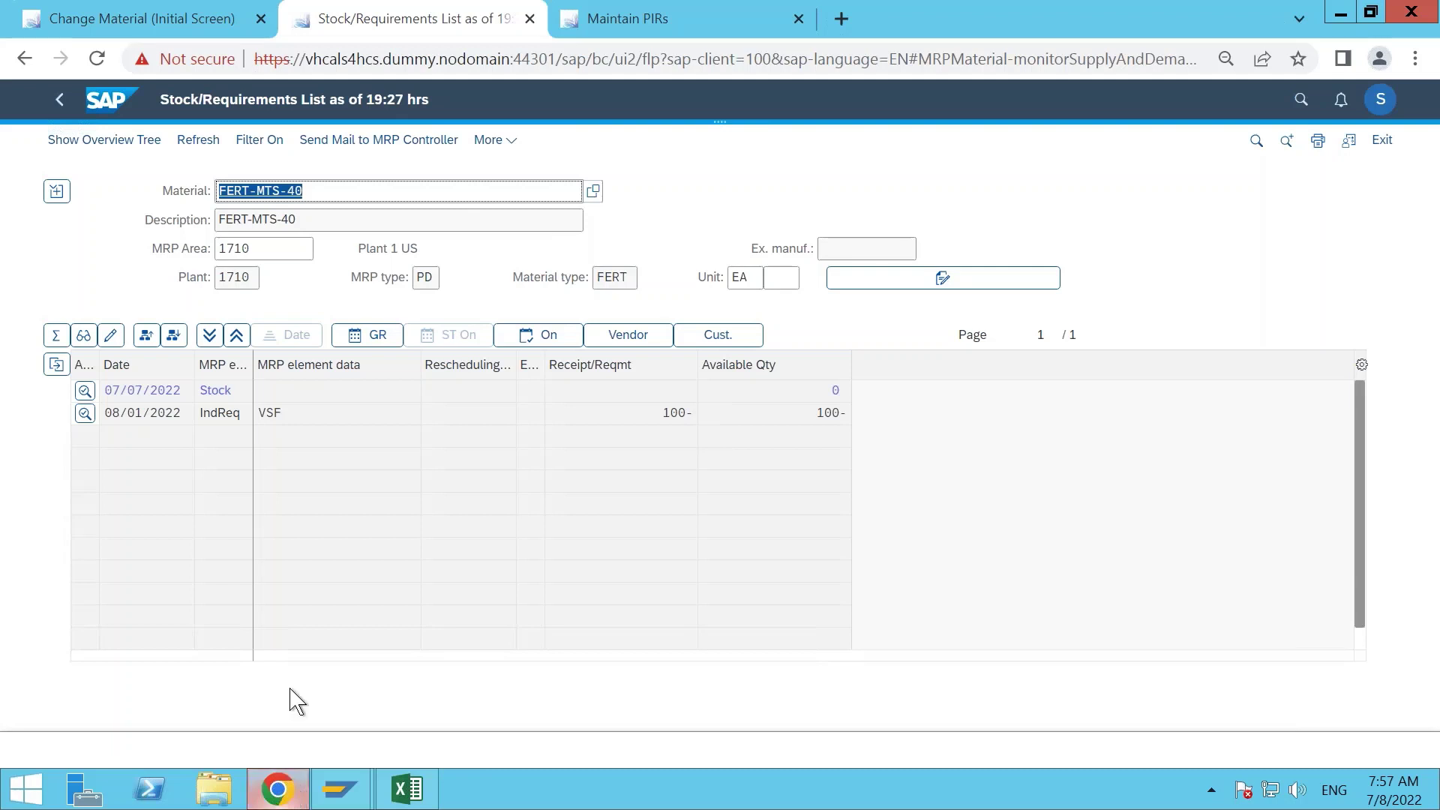
Open material FERT-MTS-40 for change with the preselected views and the default plant 1710 and storage location 171C.
click(123, 12)
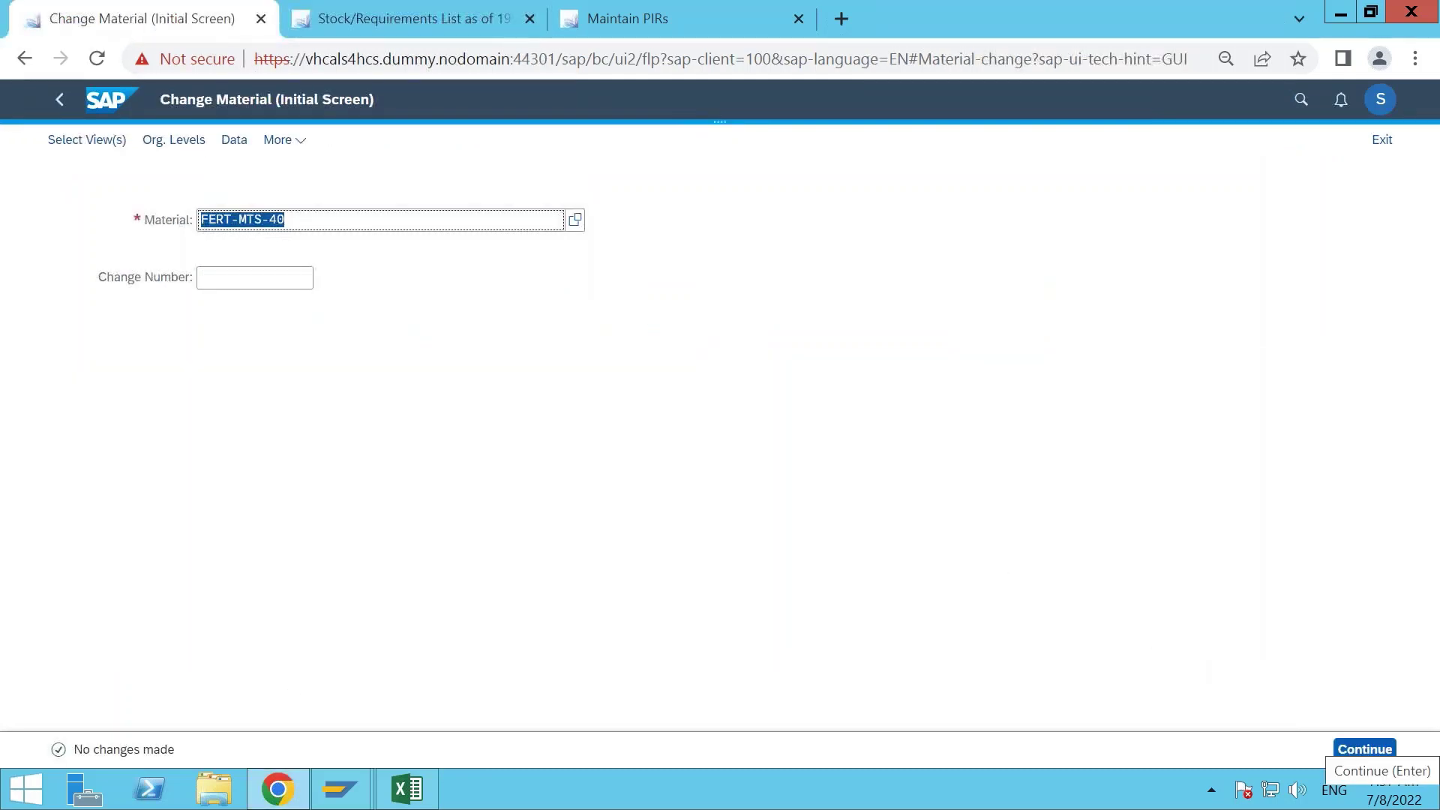
click(1358, 755)
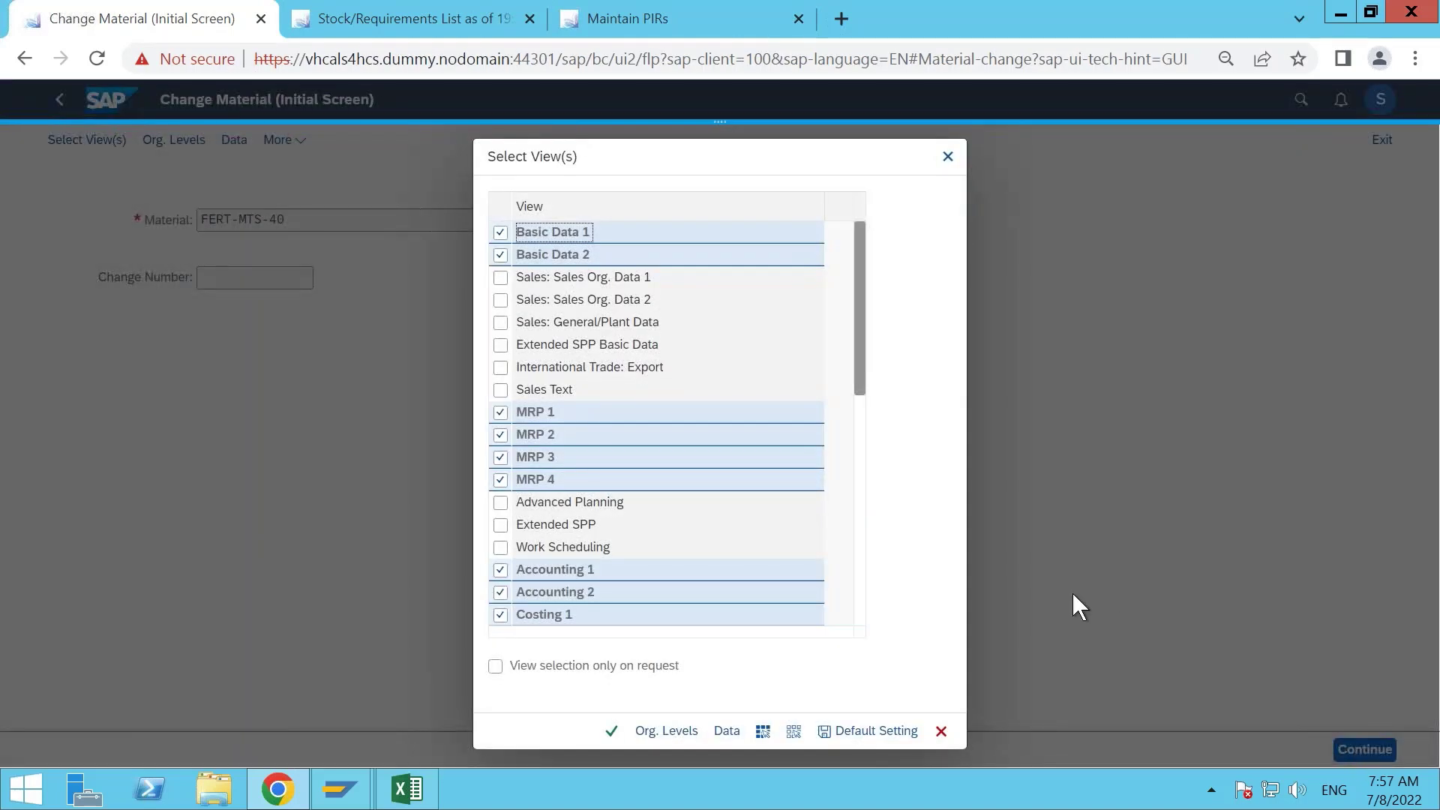
click(612, 732)
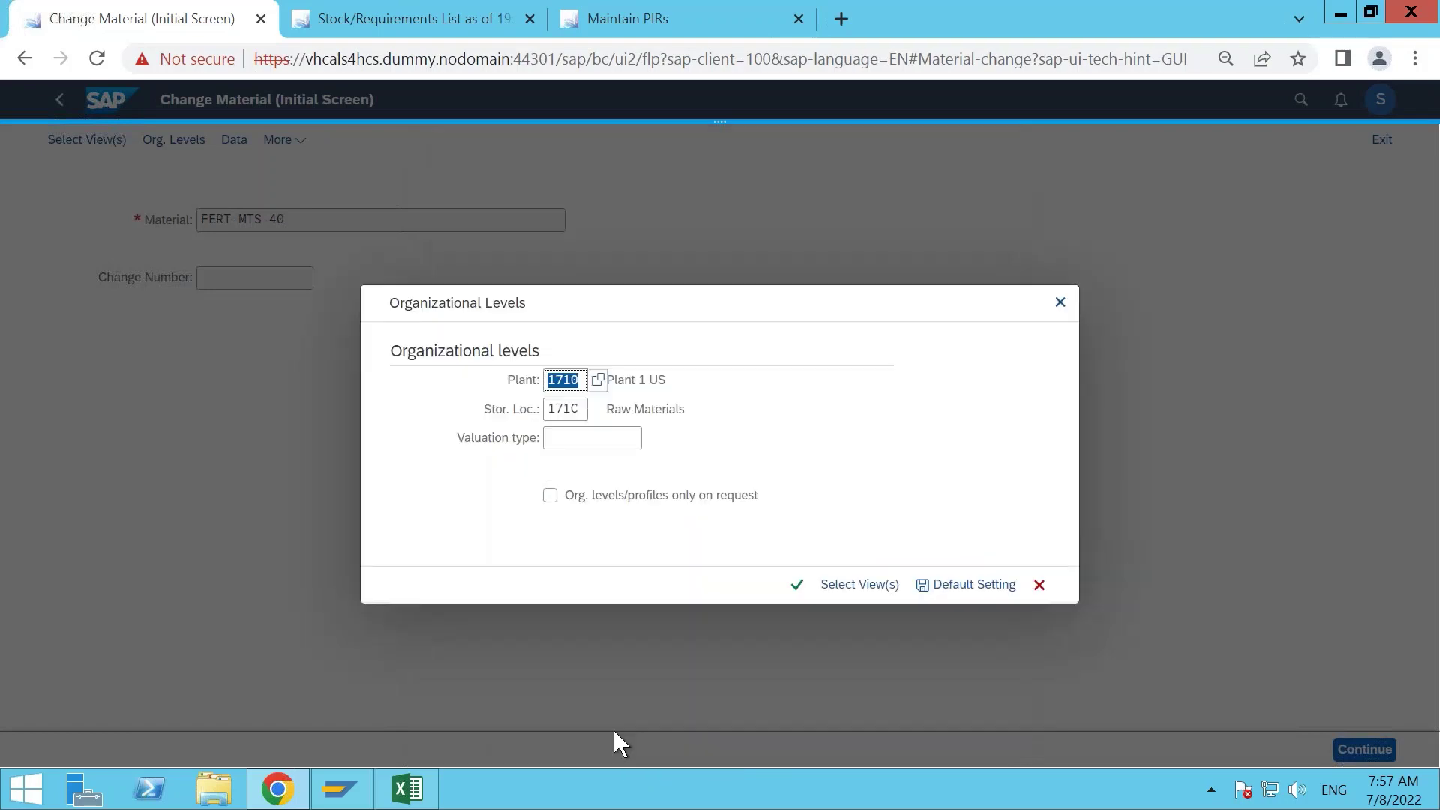
click(794, 586)
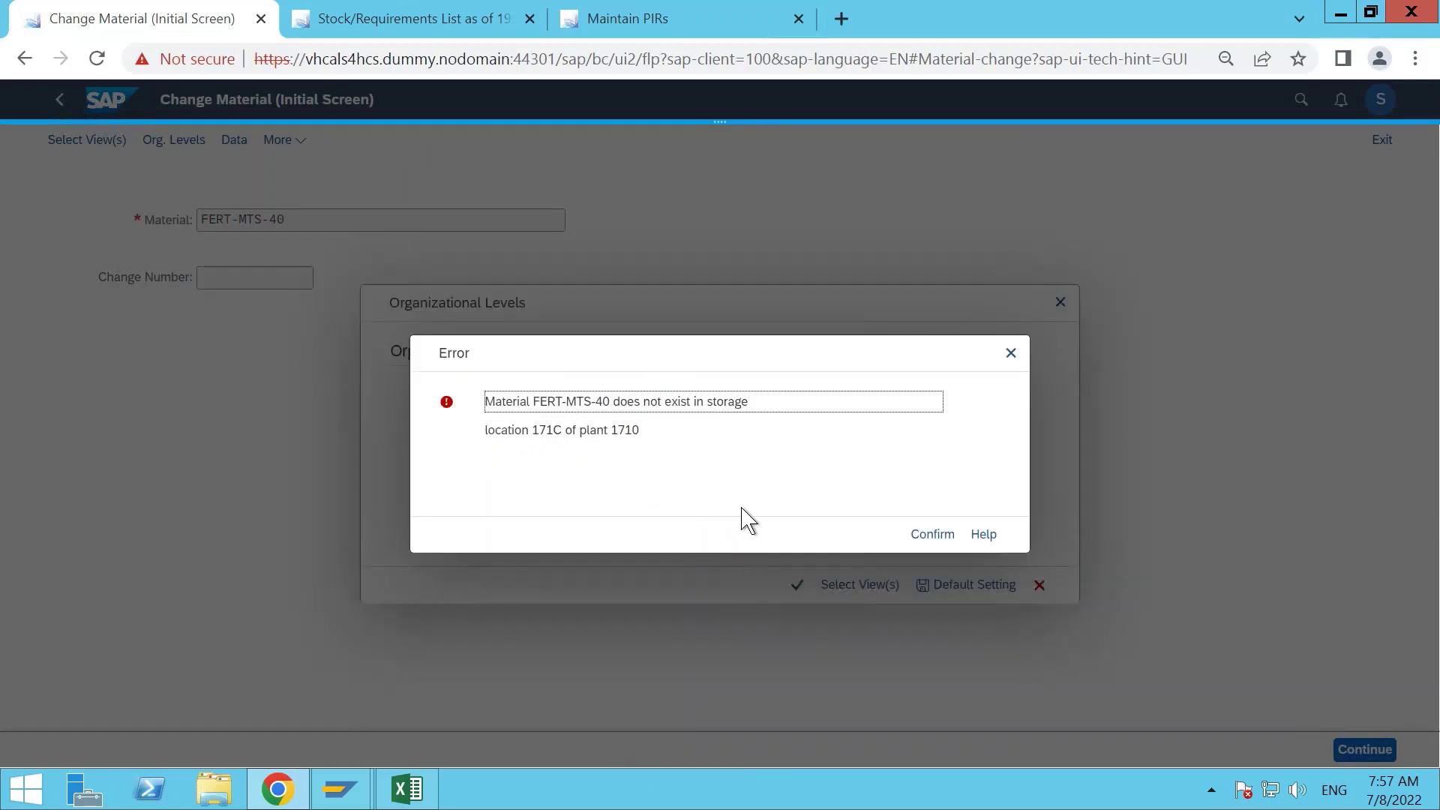
Clear the storage location in the organizational levels, store the entries as default setting, and open the material's views.
click(930, 536)
click(567, 412)
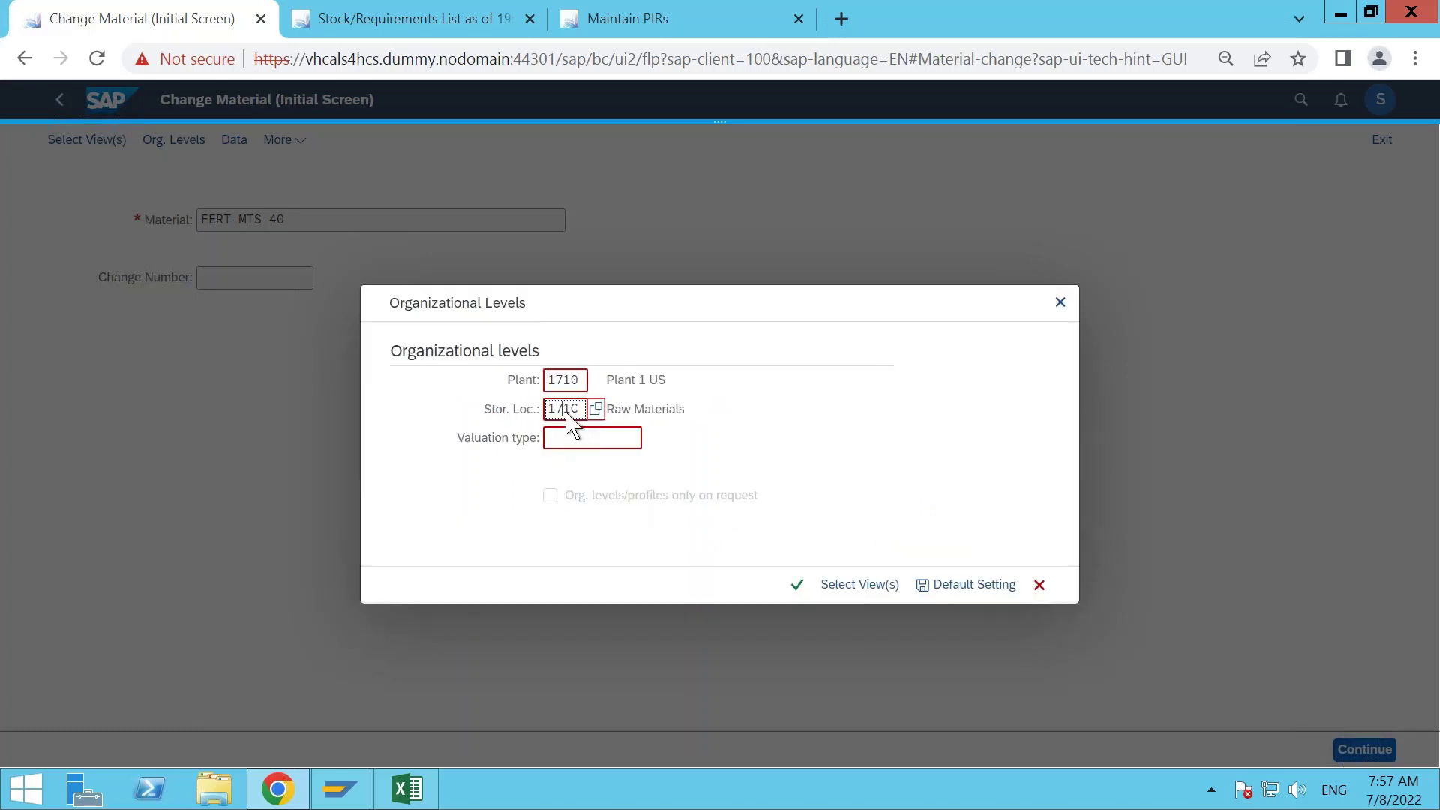
key(BackSpace)
key(BackSpace)
key(BackSpace)
key(BackSpace)
click(965, 583)
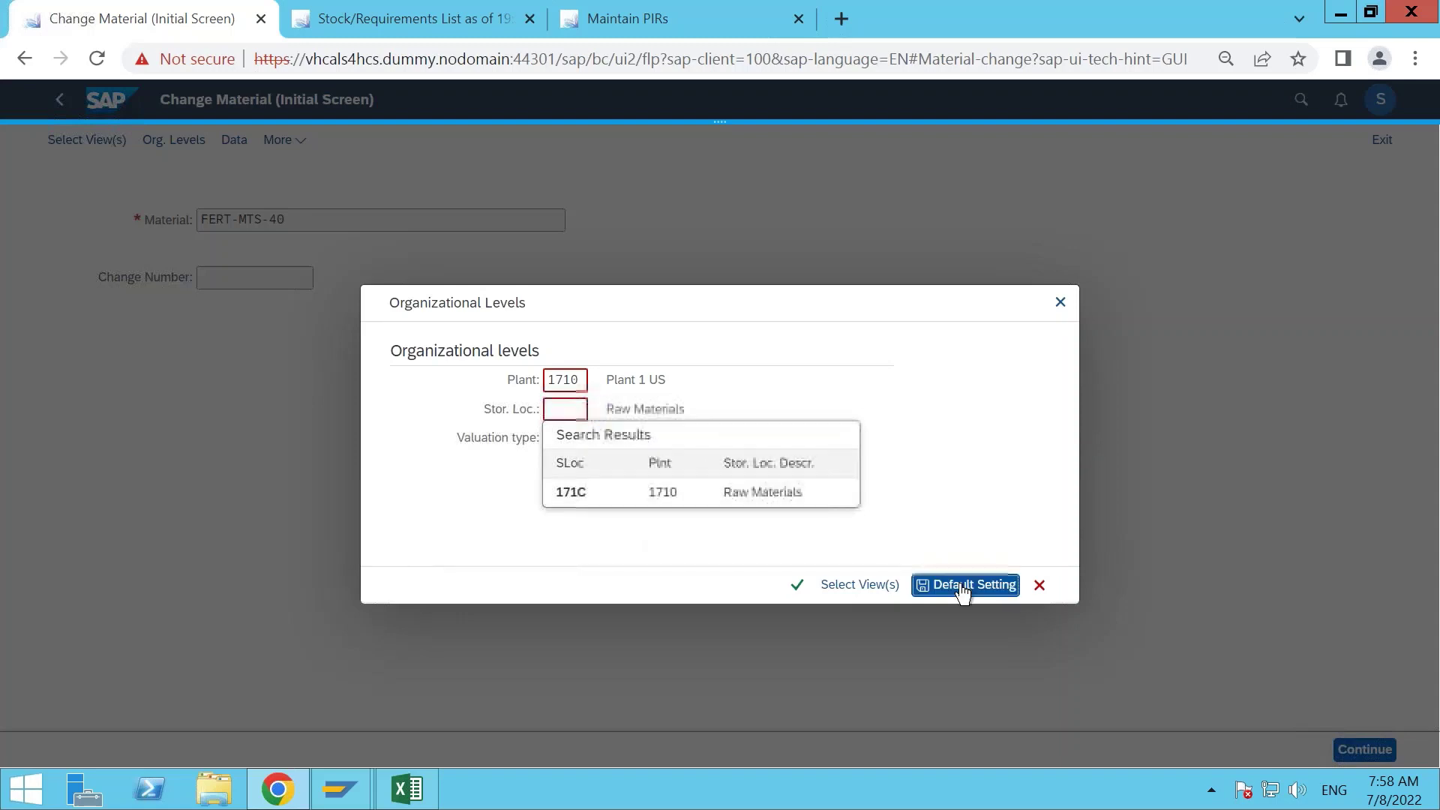
click(797, 586)
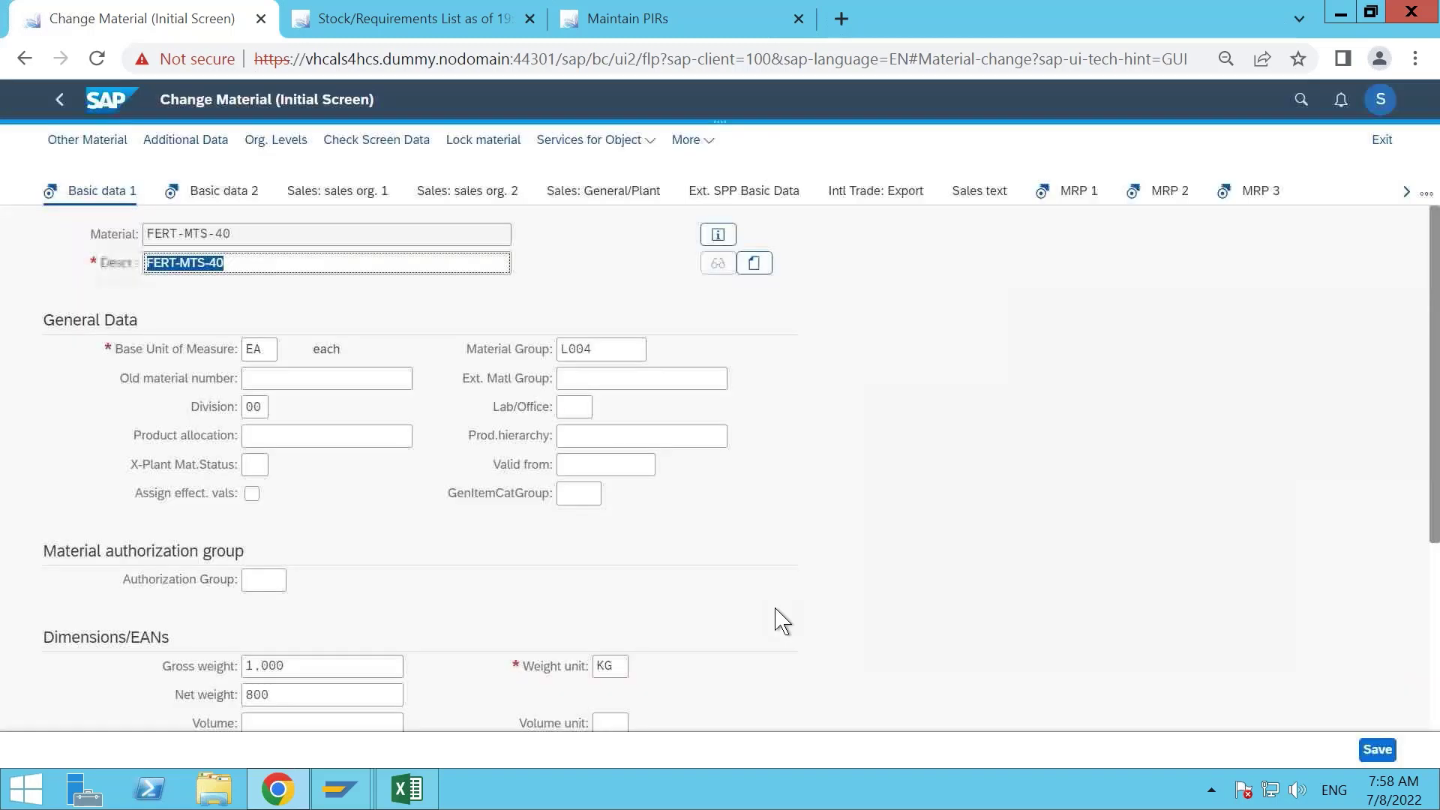
Clear the forward consumption period in the MRP 3 view of FERT-MTS-40 and save the material.
click(1245, 197)
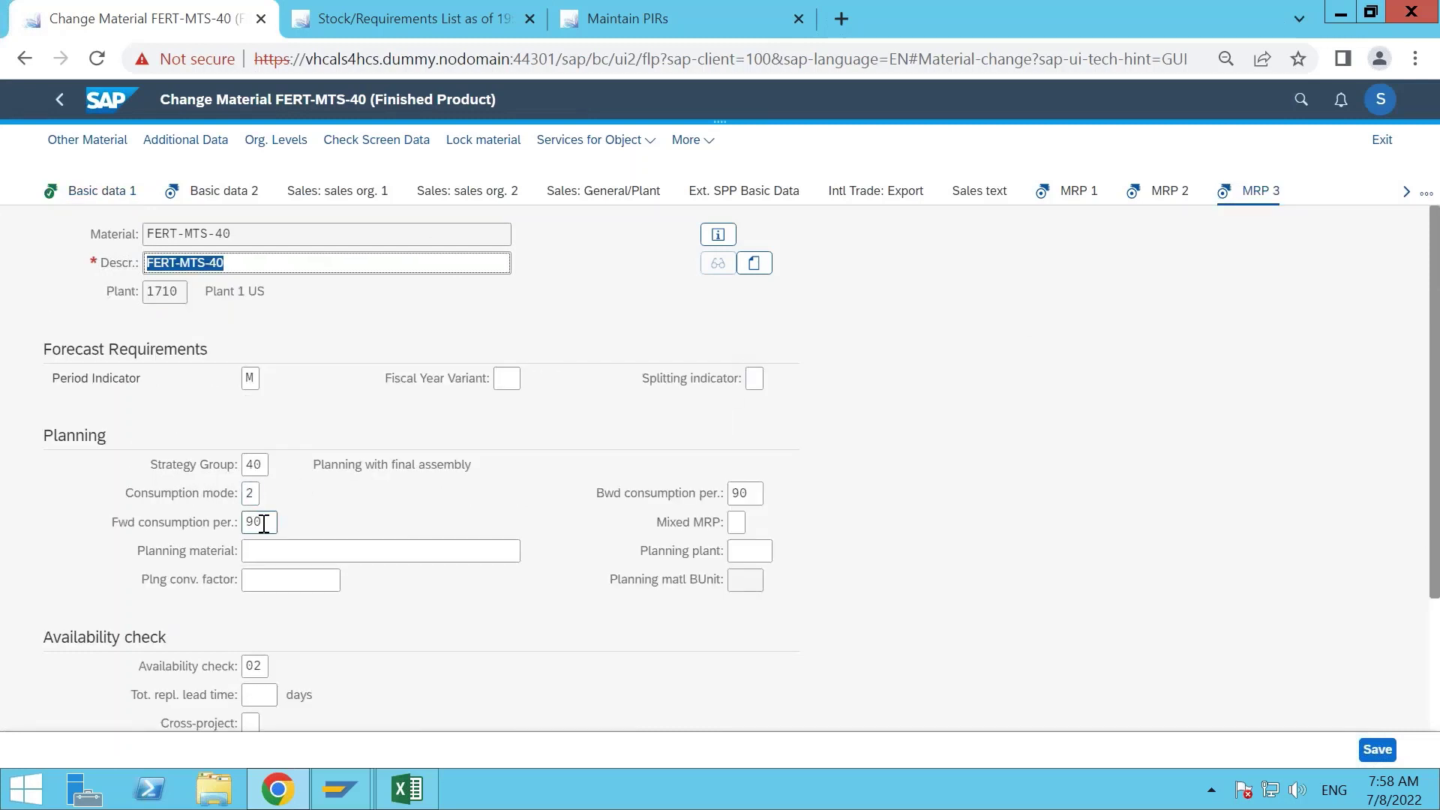
click(266, 524)
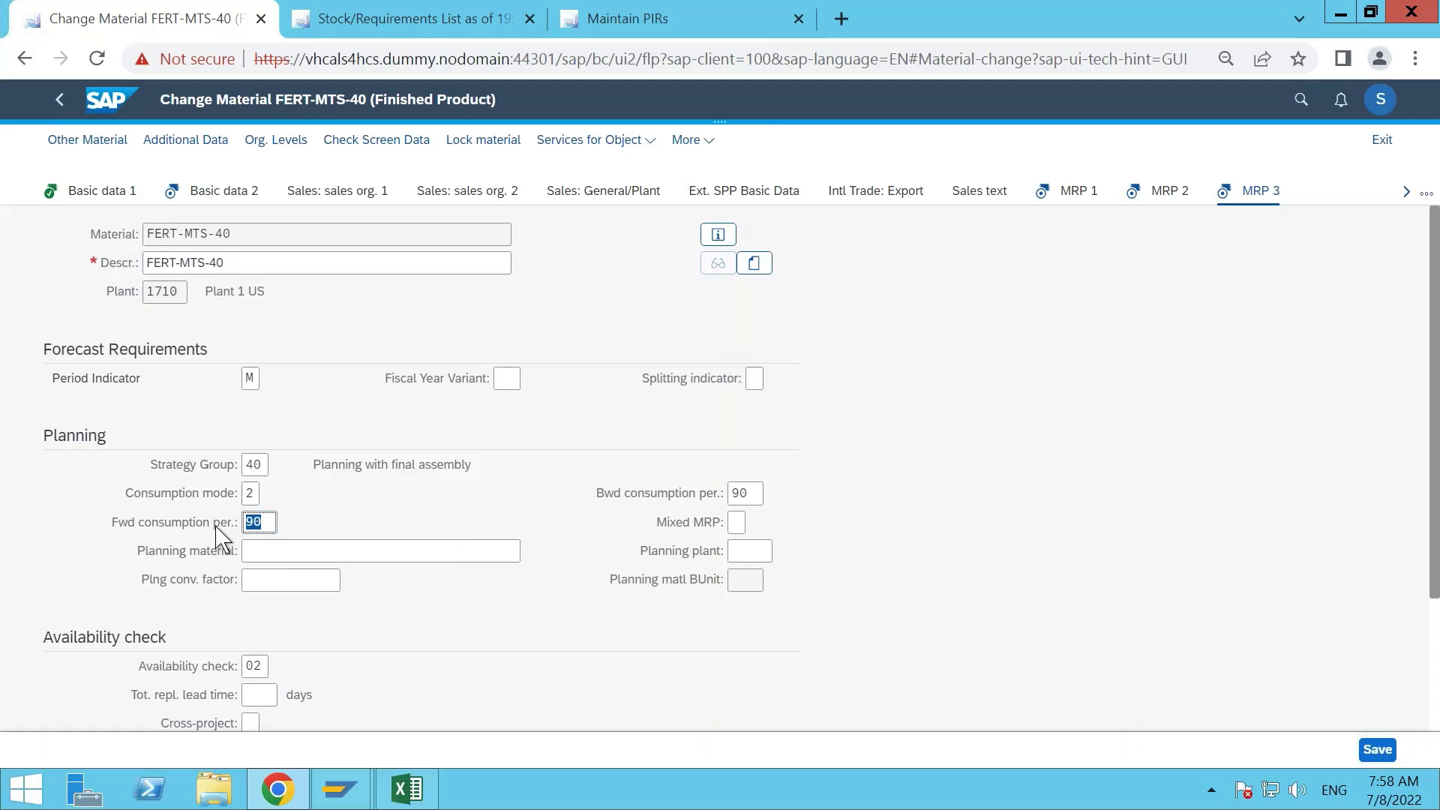
key(BackSpace)
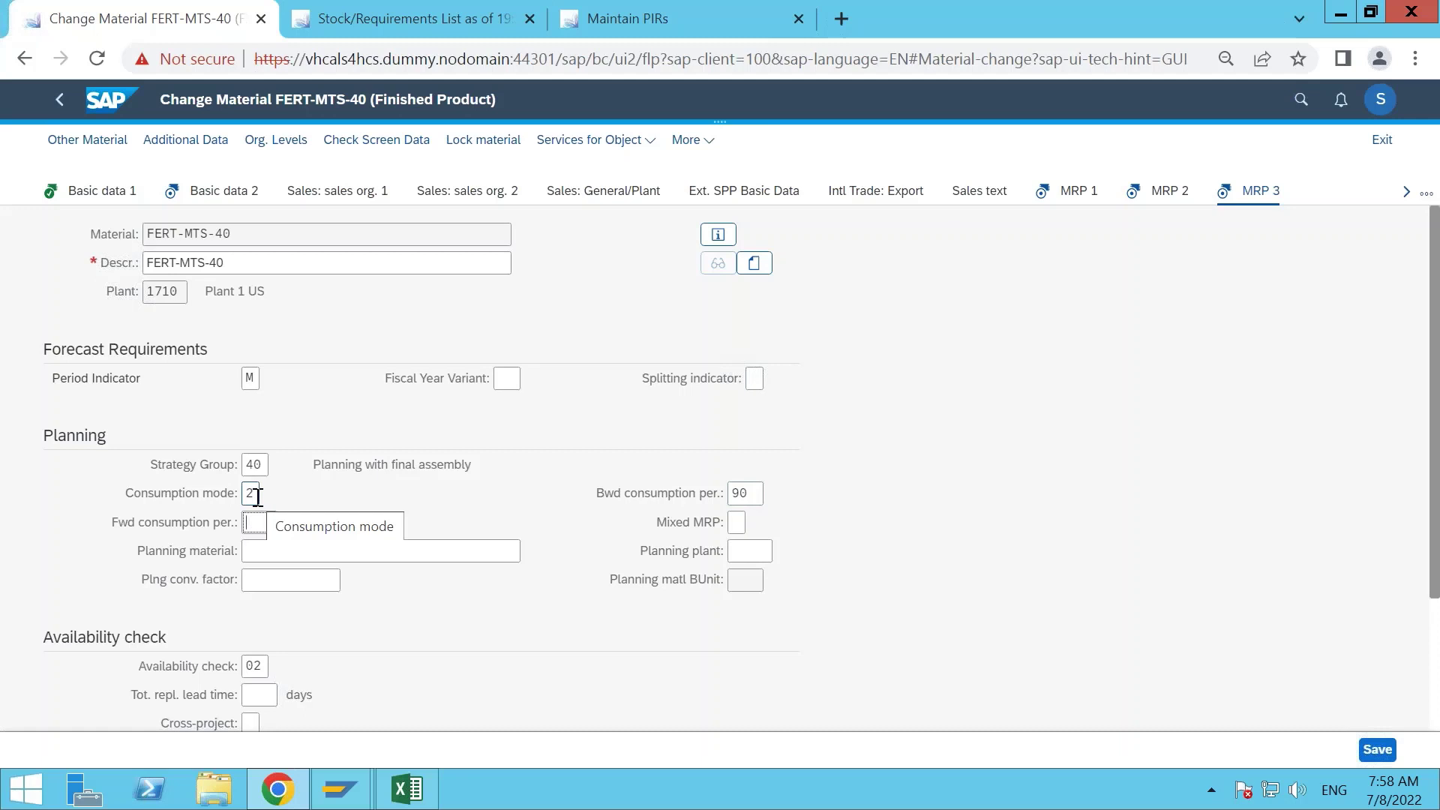
click(1375, 749)
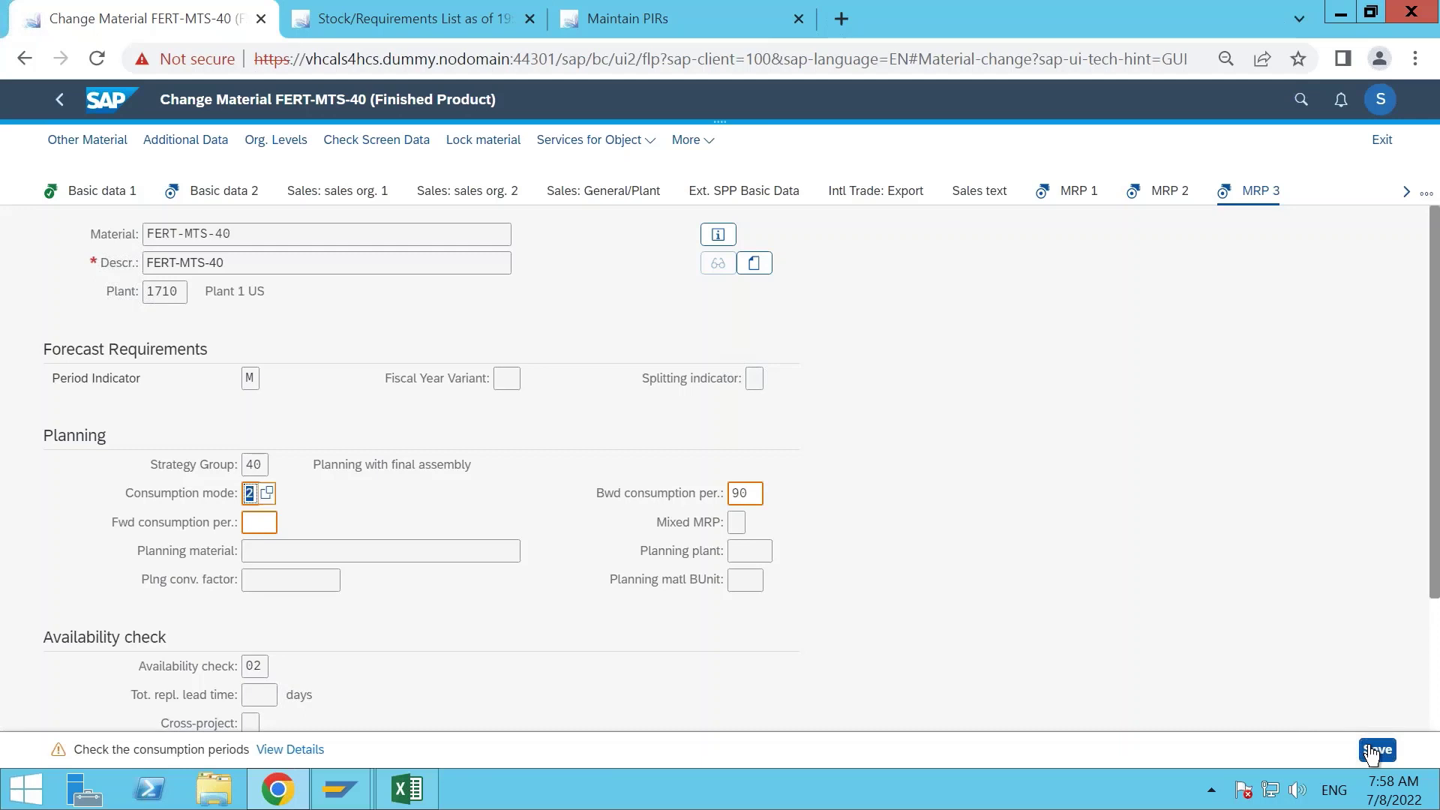
click(1376, 749)
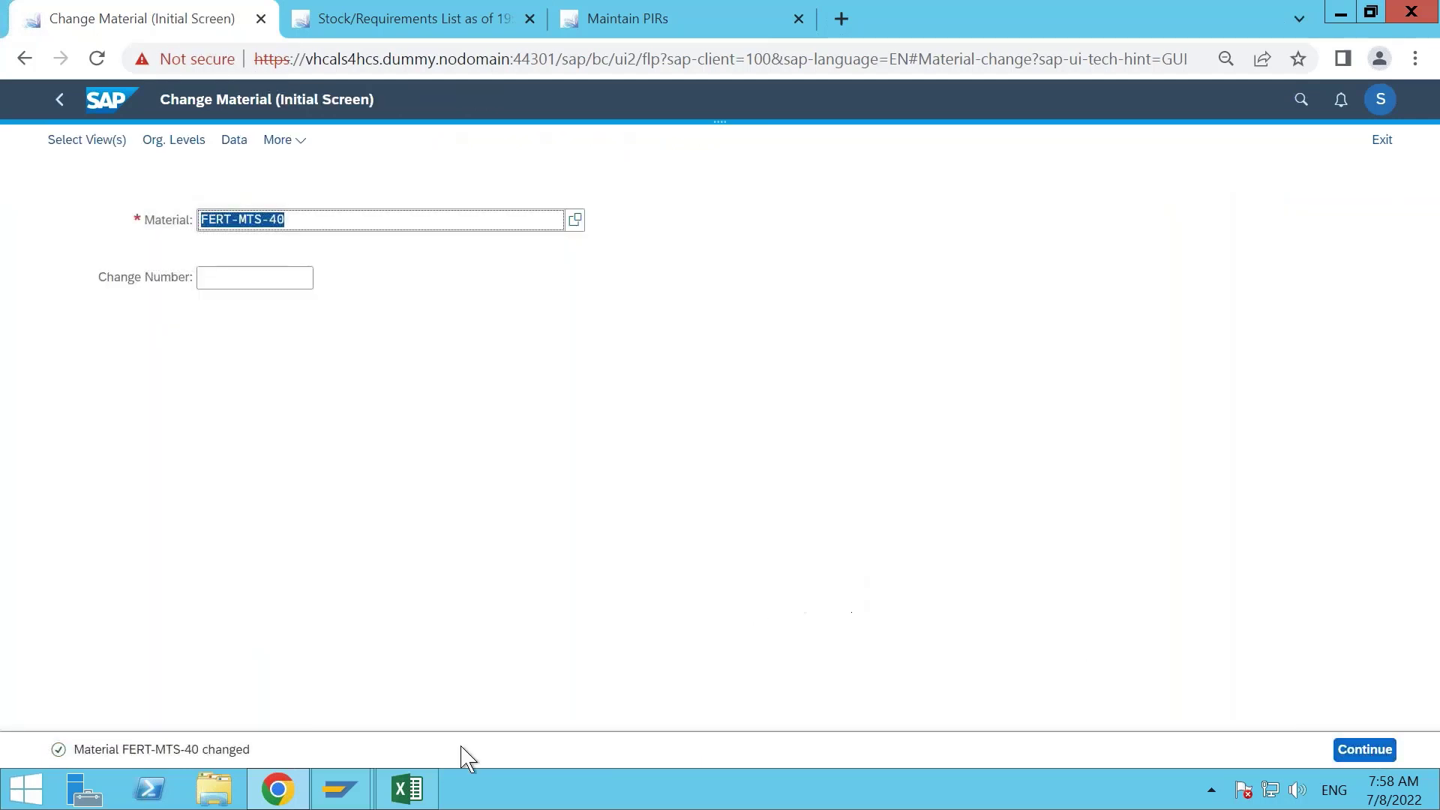
Switch to Excel and review the strategy 40 notes on sales and planned orders in Sheet3, returning to SAP.
mouse_move(345, 804)
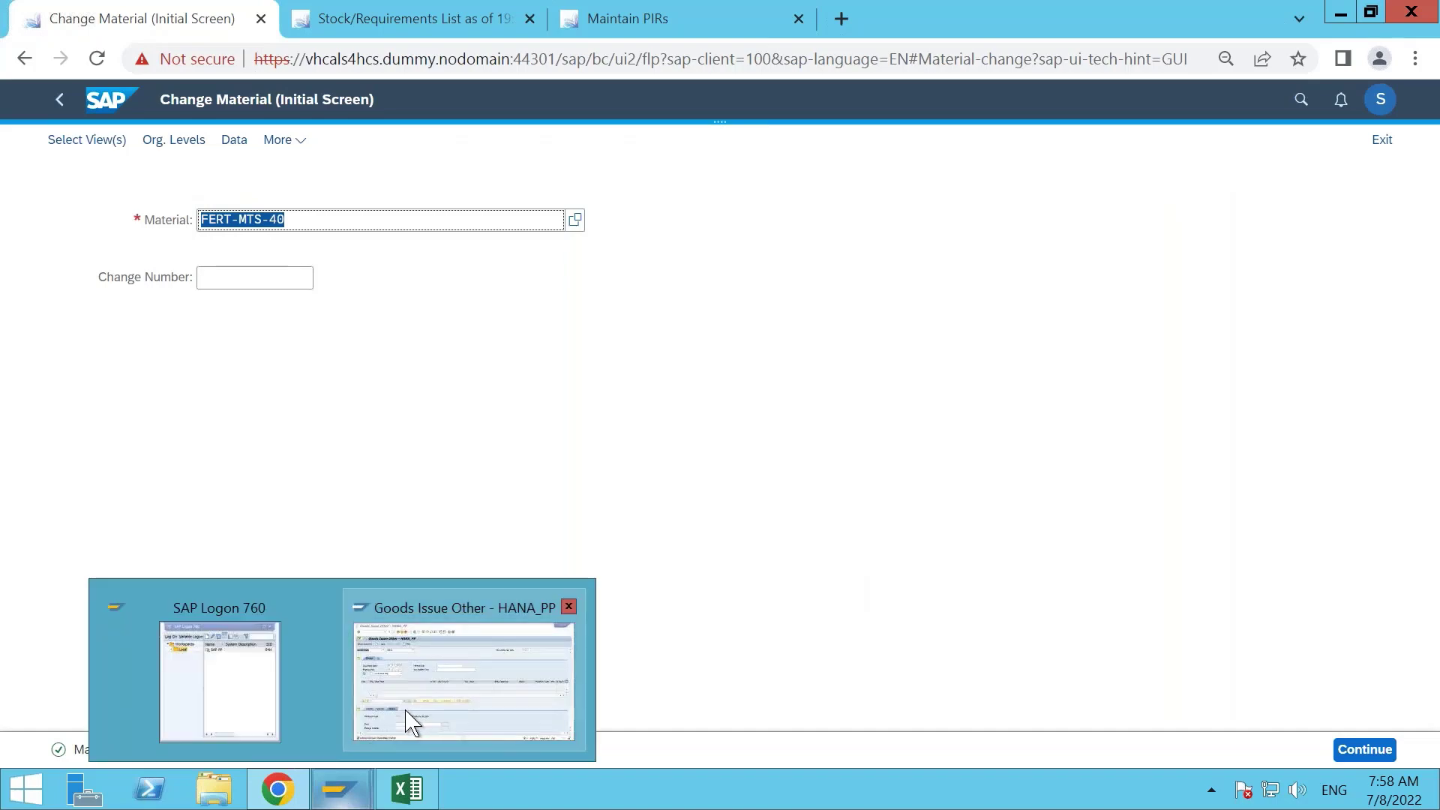
mouse_move(411, 720)
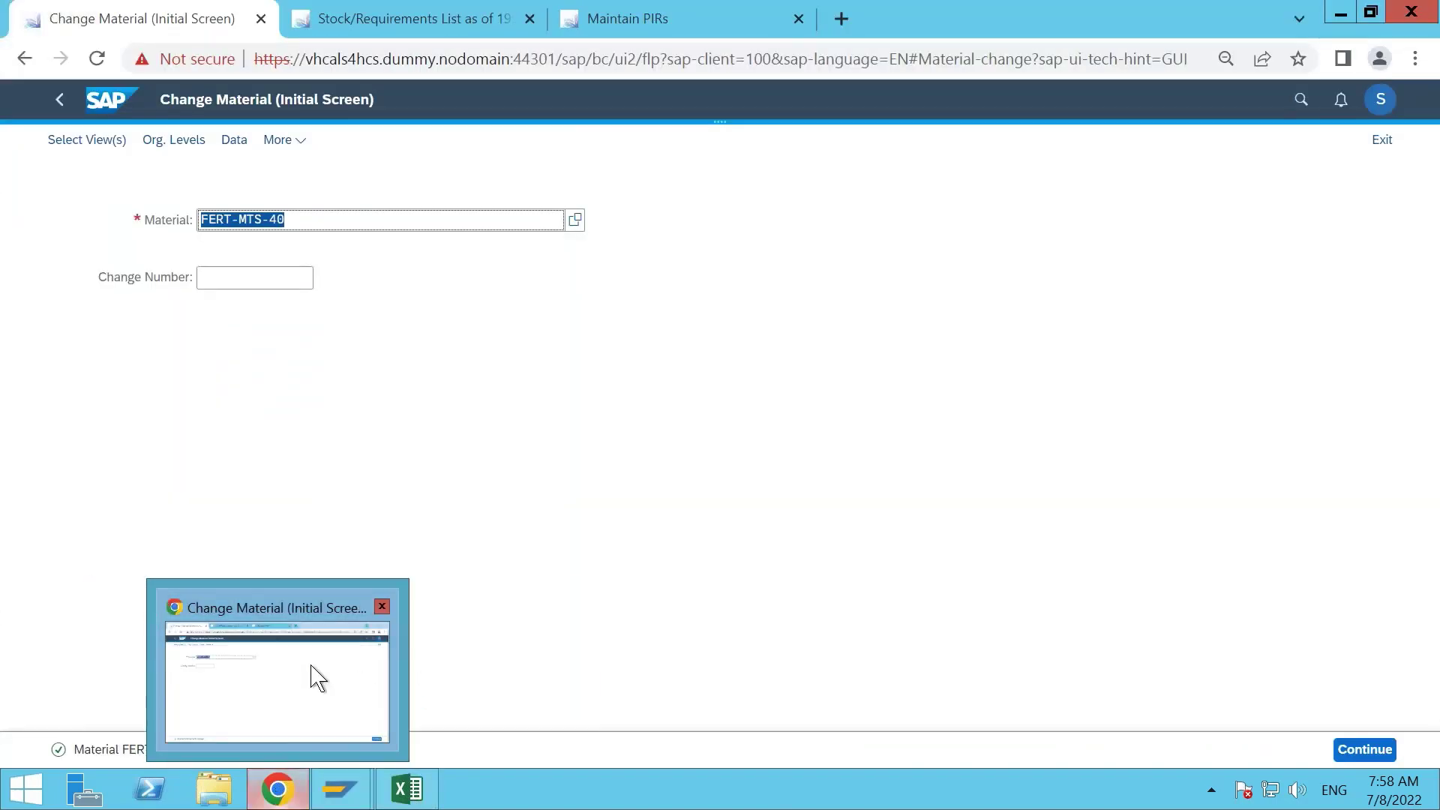
click(407, 789)
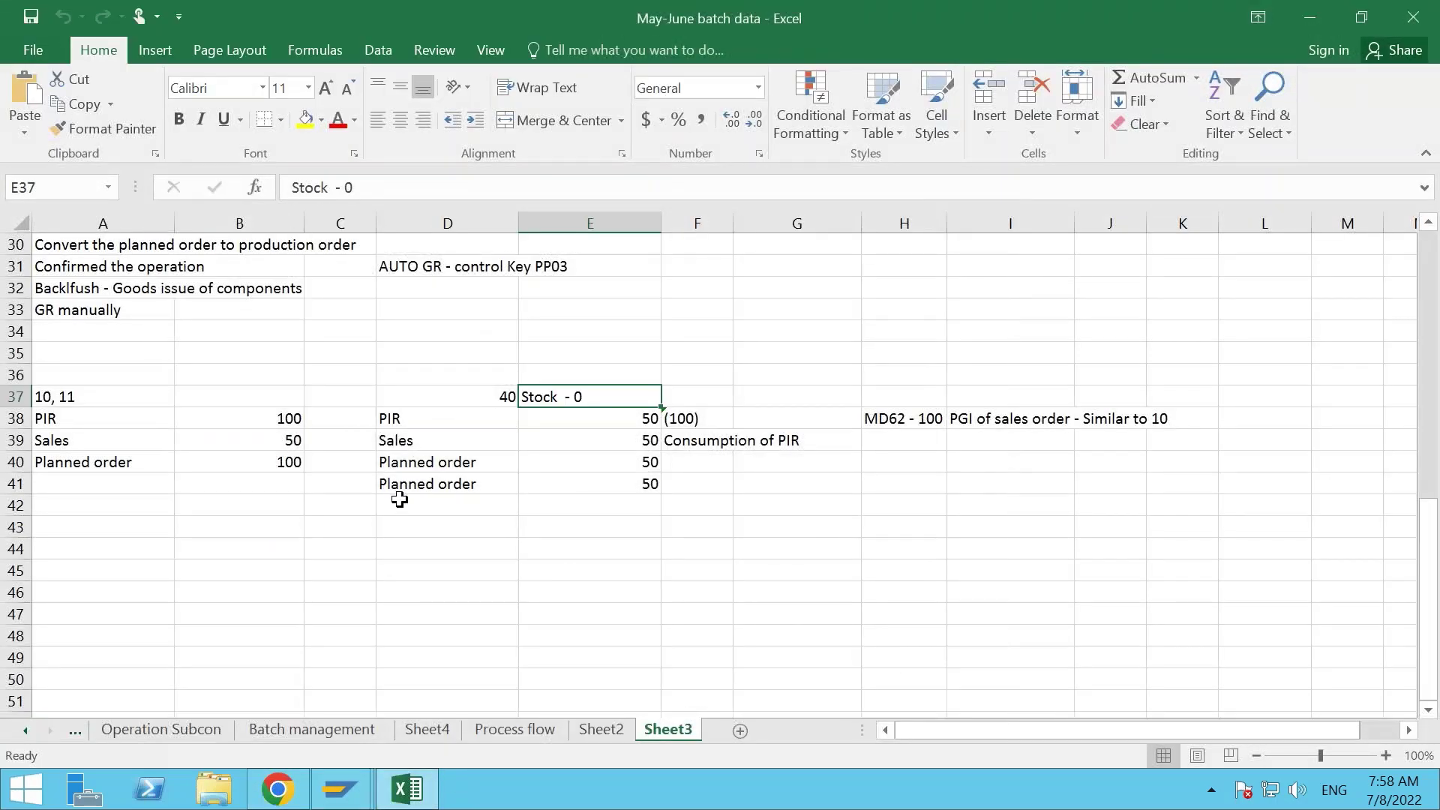
click(422, 445)
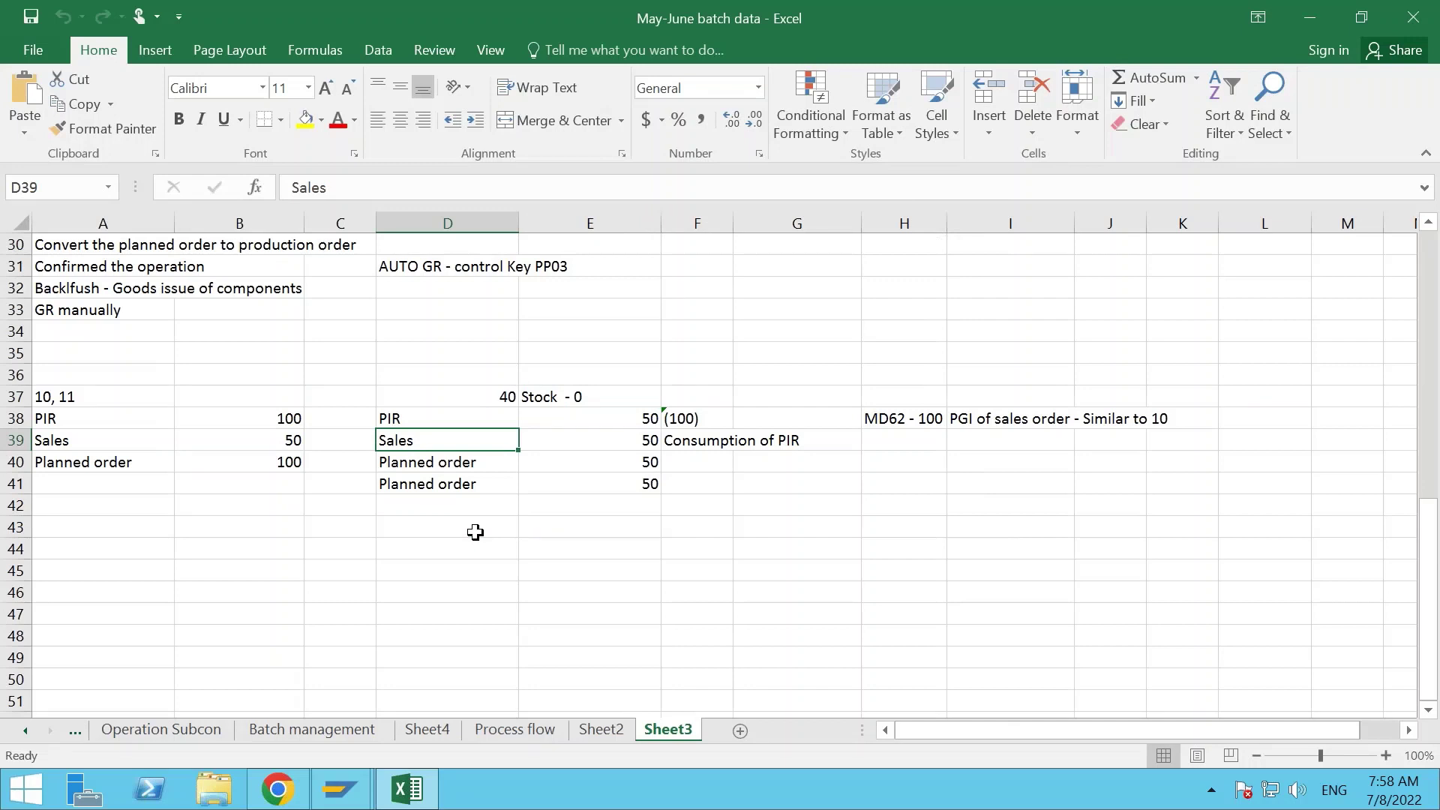
key(alt+Tab)
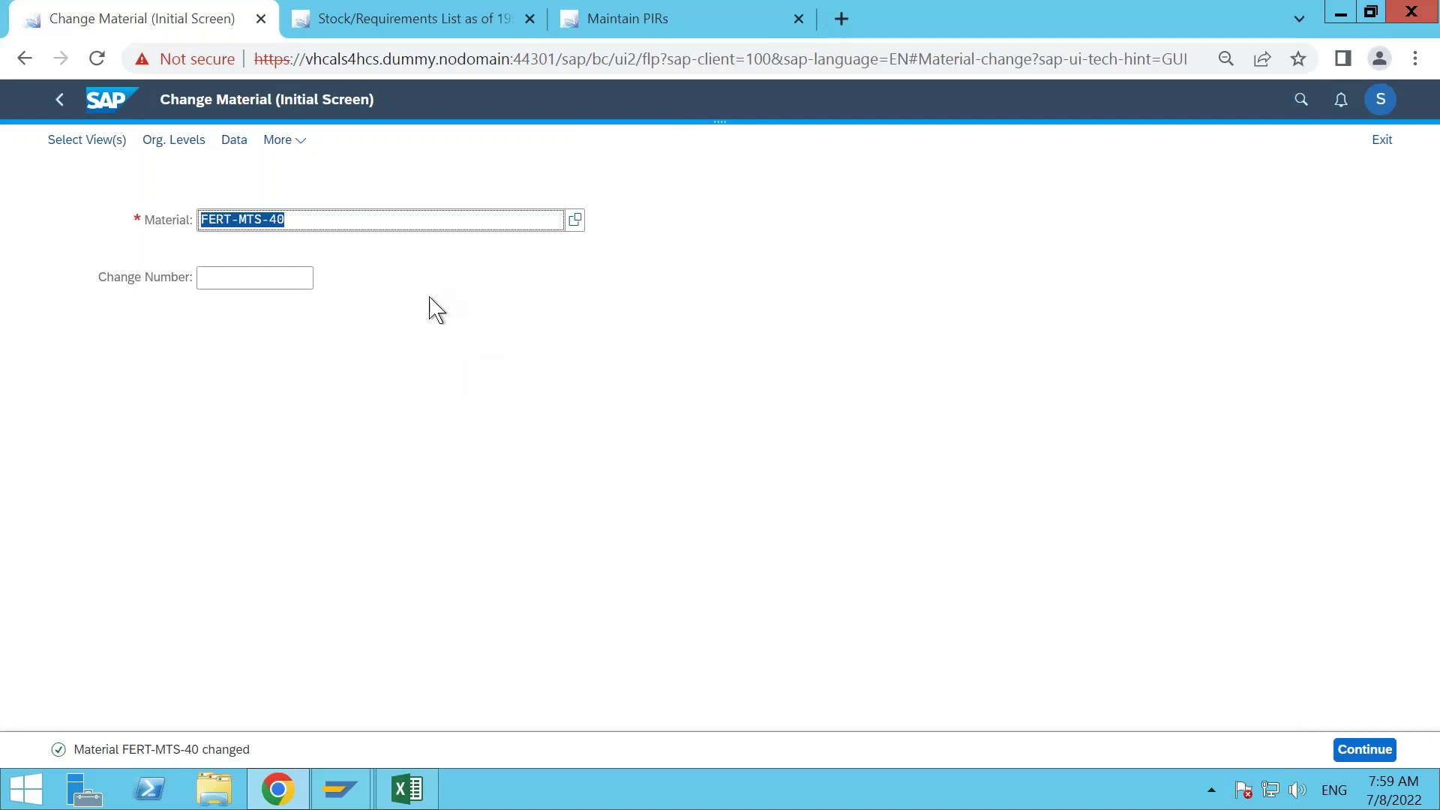
Leave the Maintain PIRs app for the home page and enter md81 as the app search term.
click(592, 34)
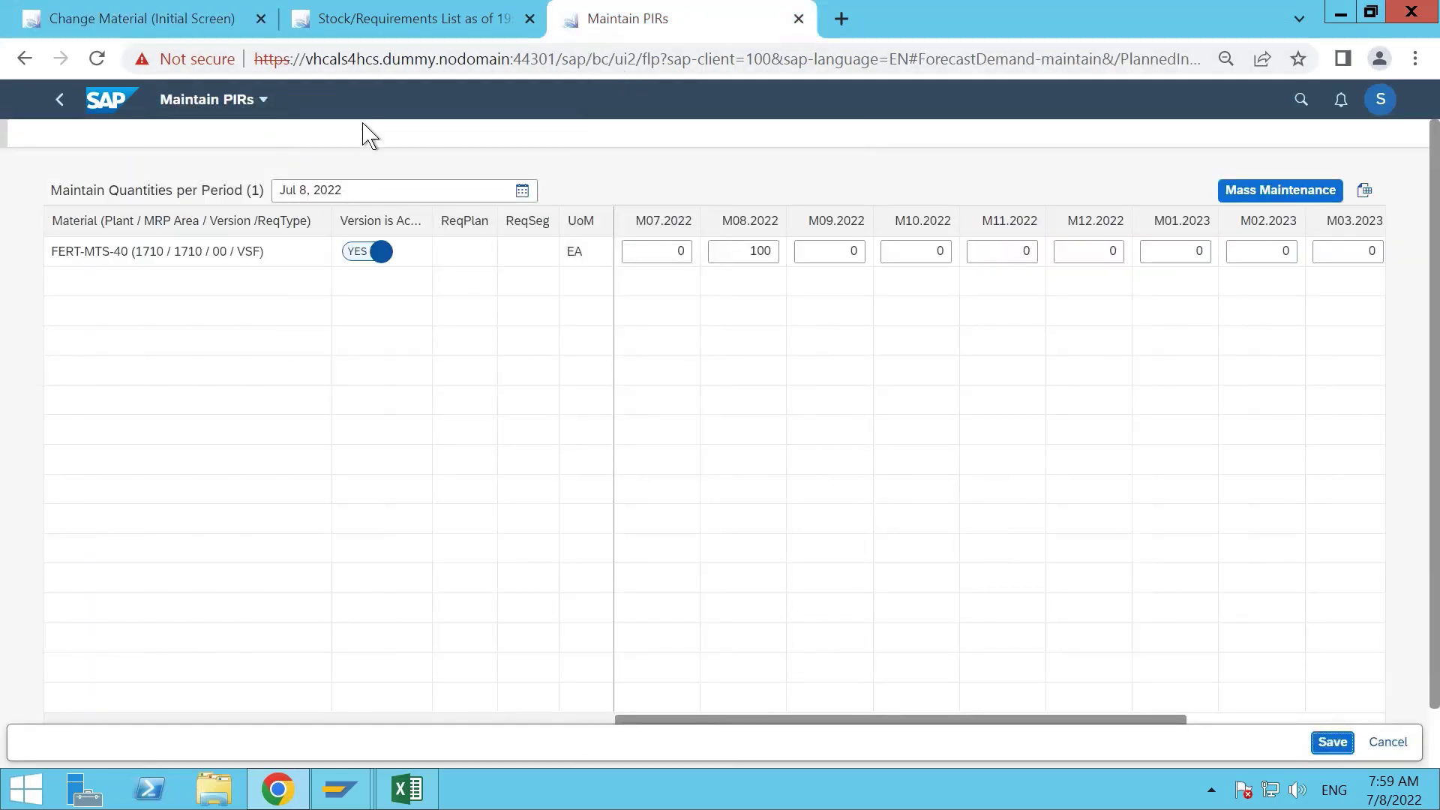
click(60, 105)
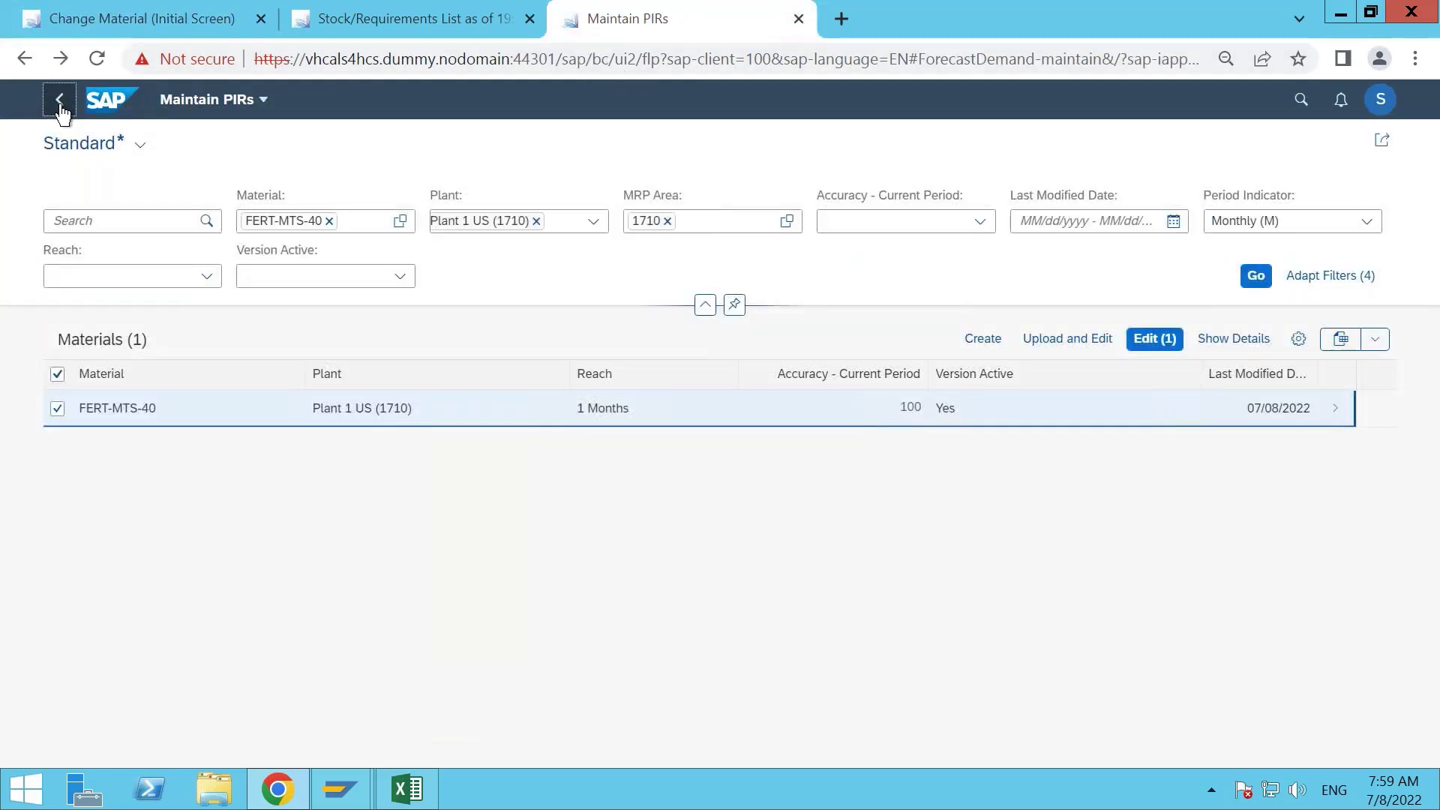
click(60, 107)
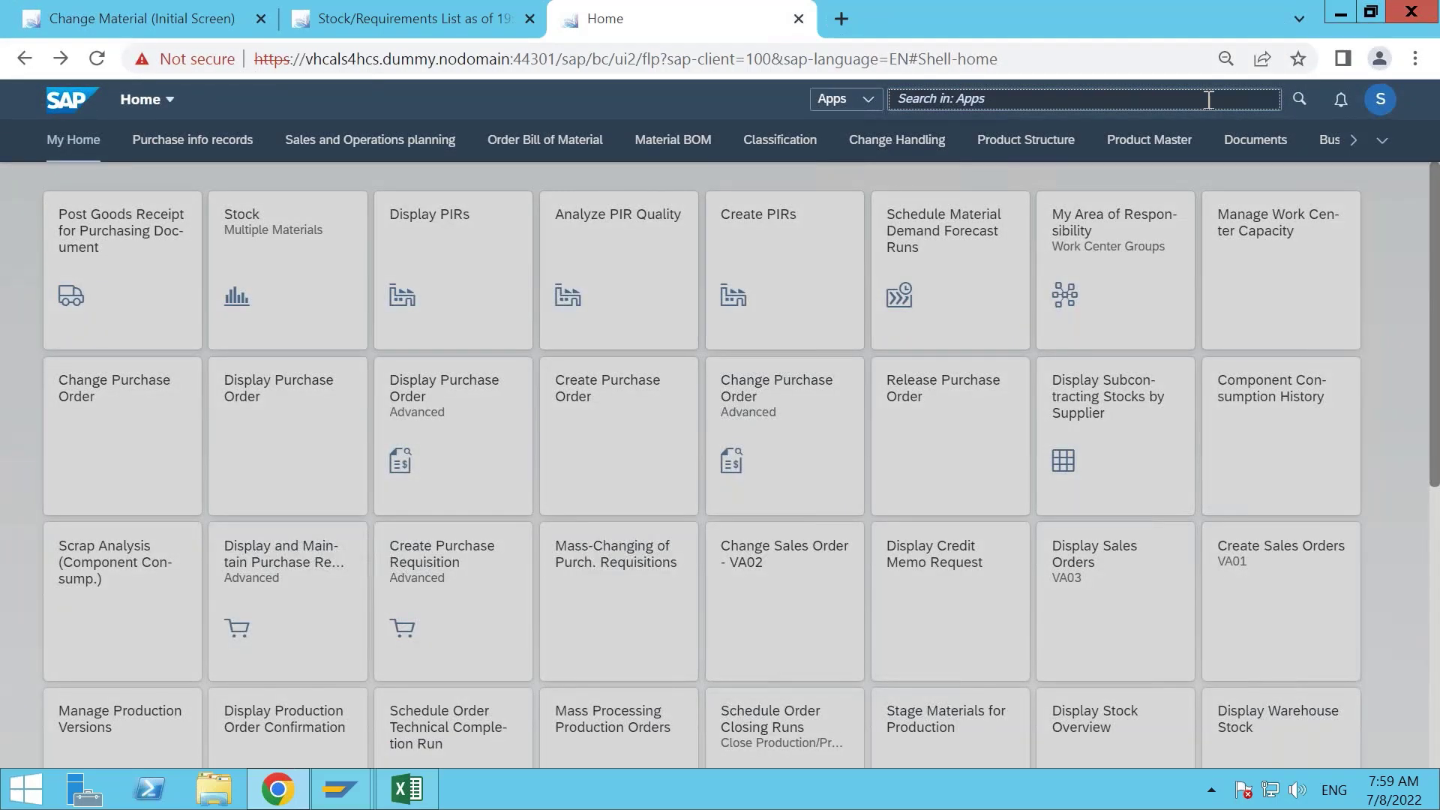
text(md81)
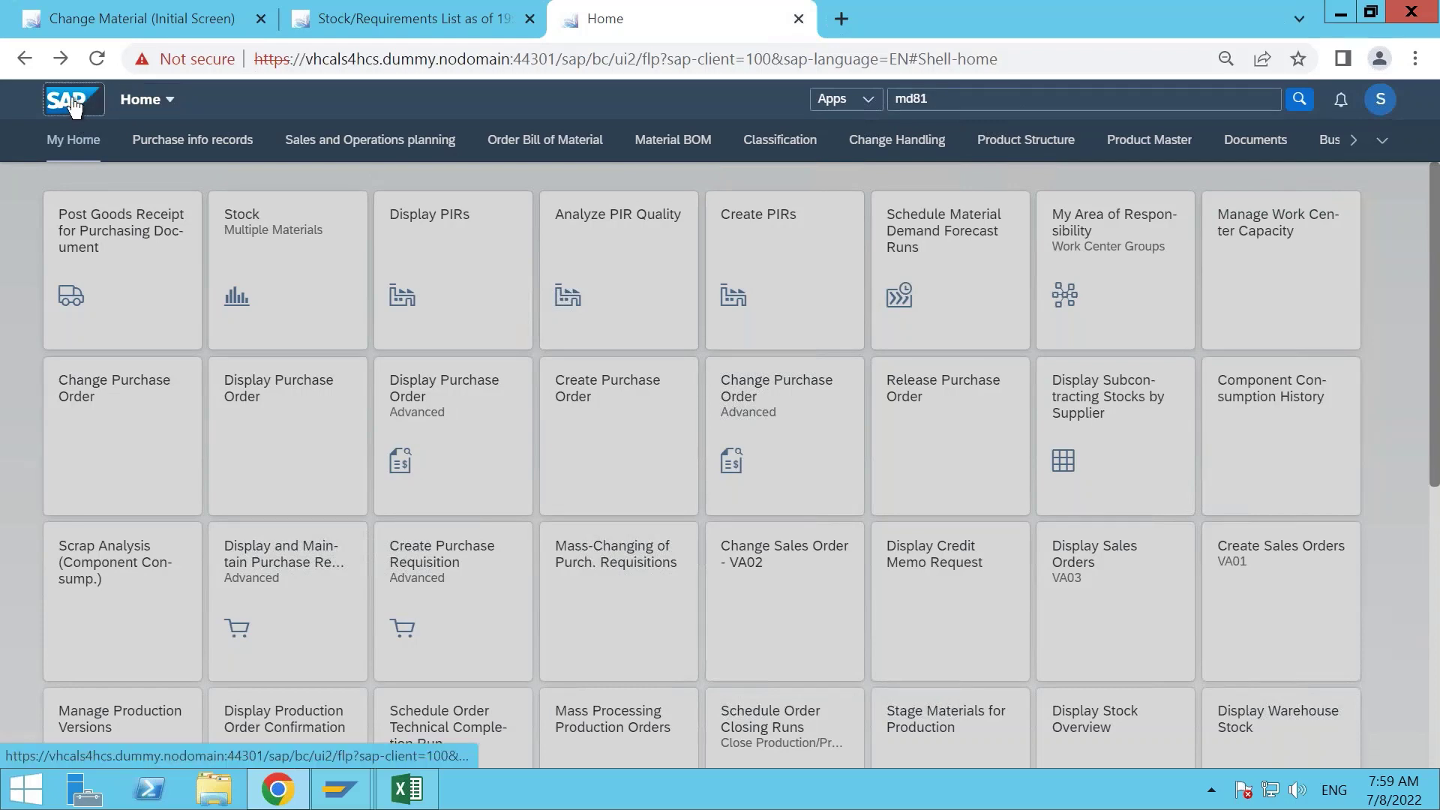
Search the SAP Menu in the App Finder for transaction md81.
click(1362, 123)
click(1382, 102)
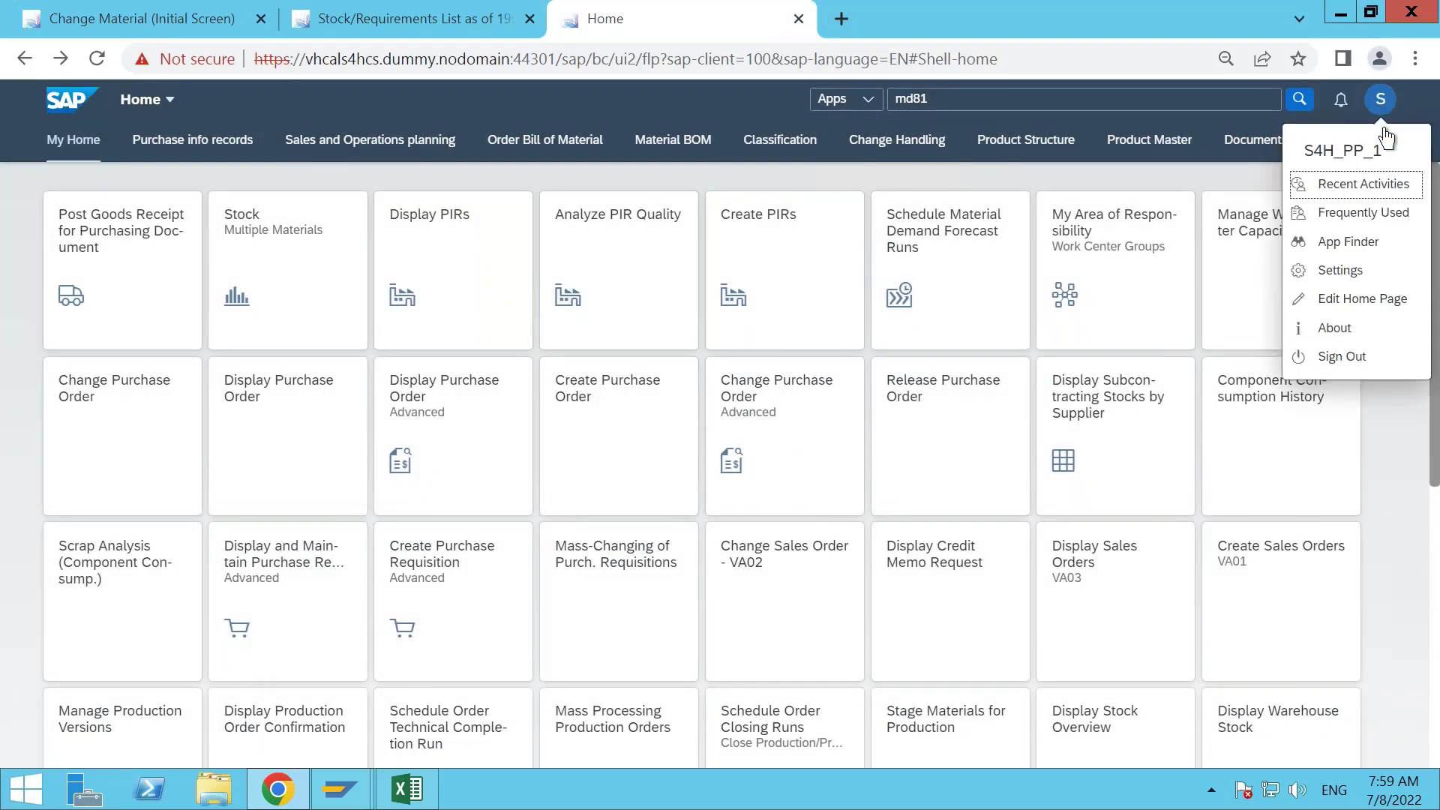
click(1367, 243)
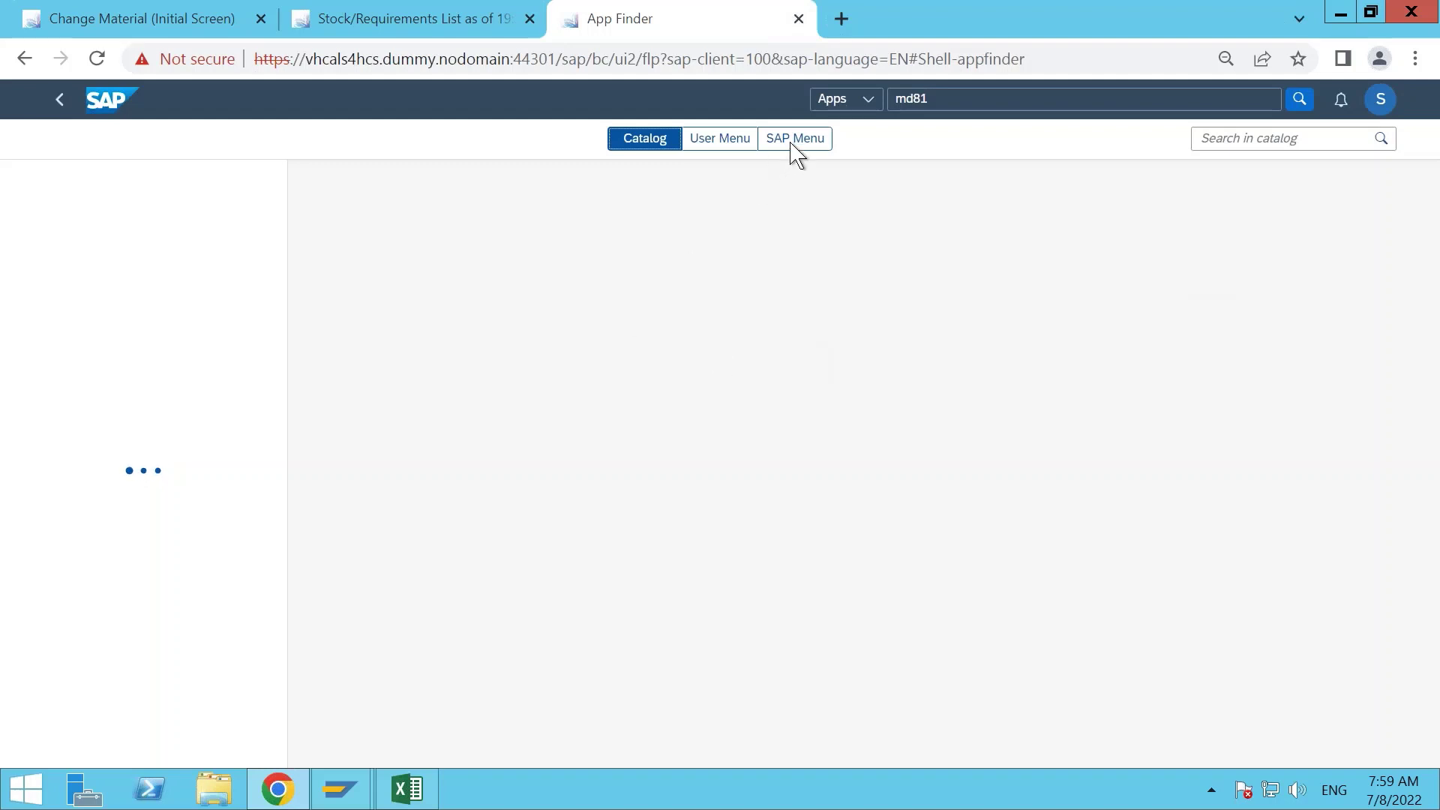
click(794, 147)
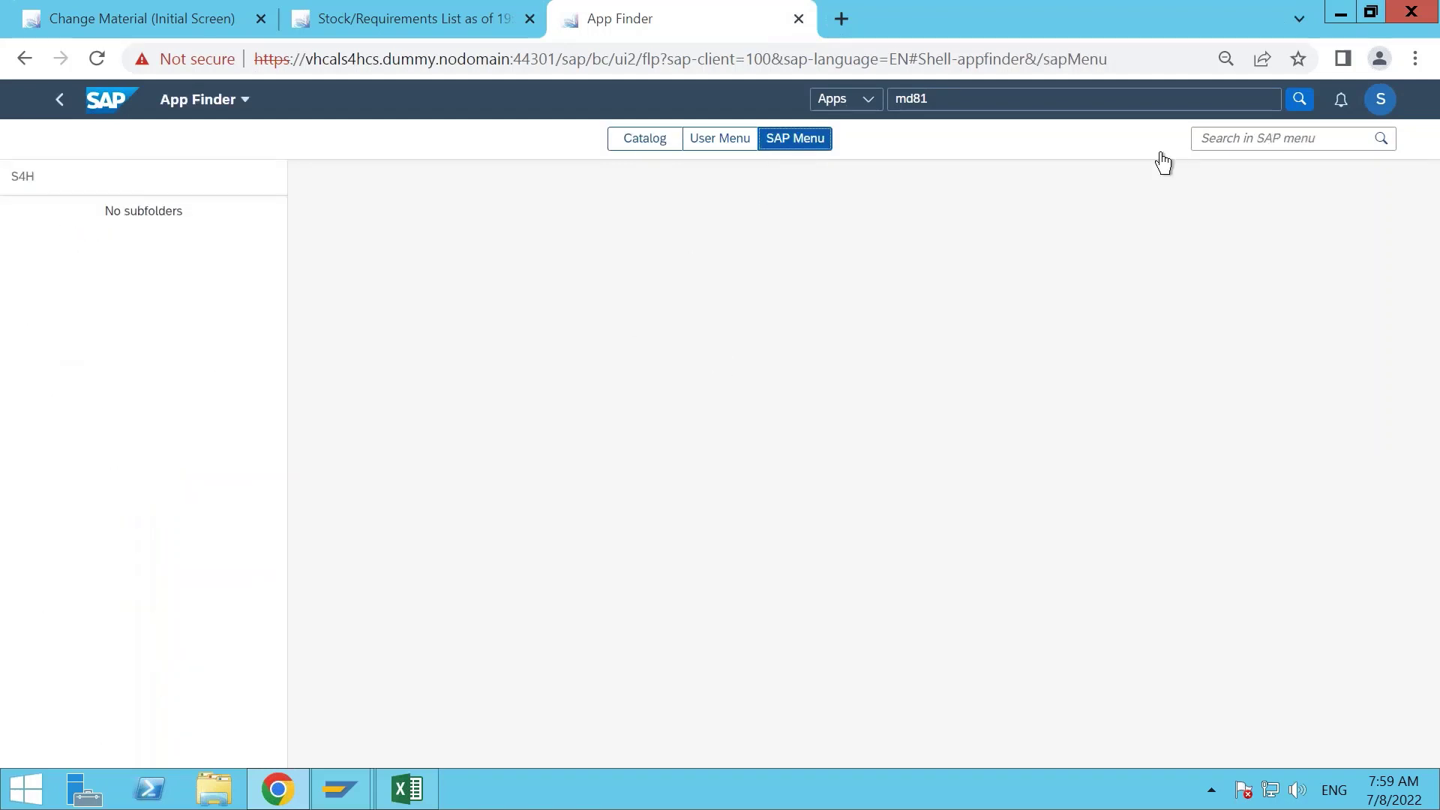
click(1229, 139)
text(md)
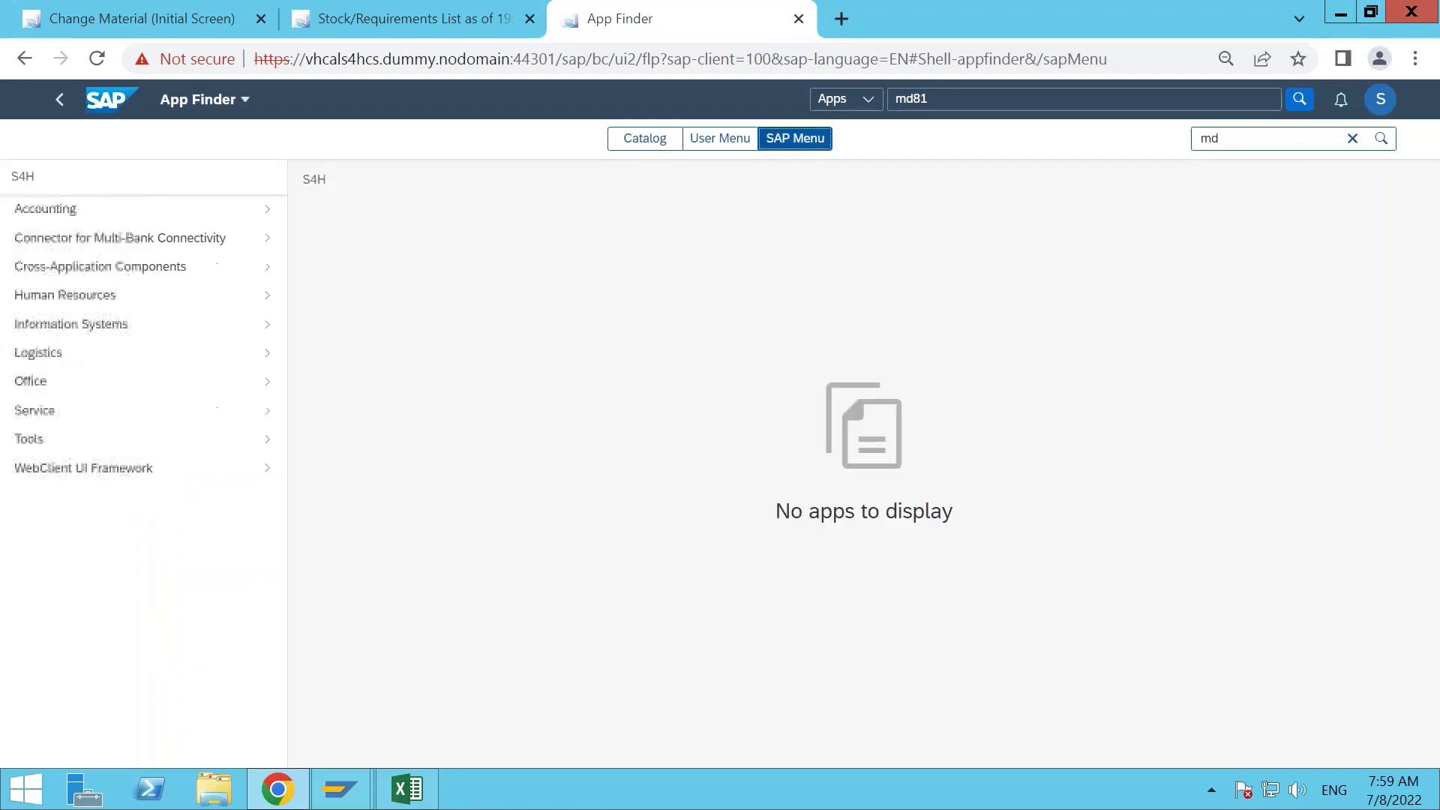
click(1263, 140)
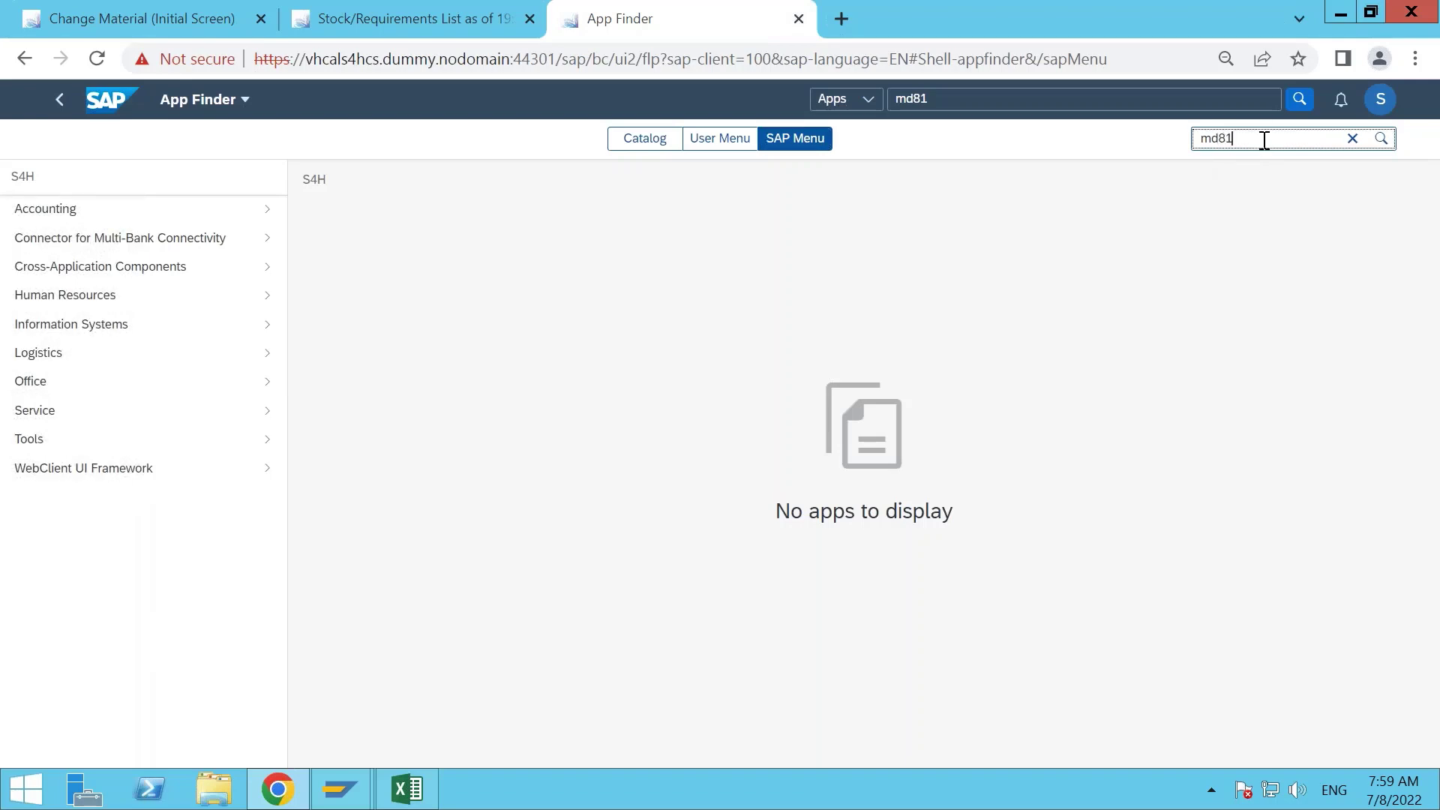
text(81)
click(1381, 138)
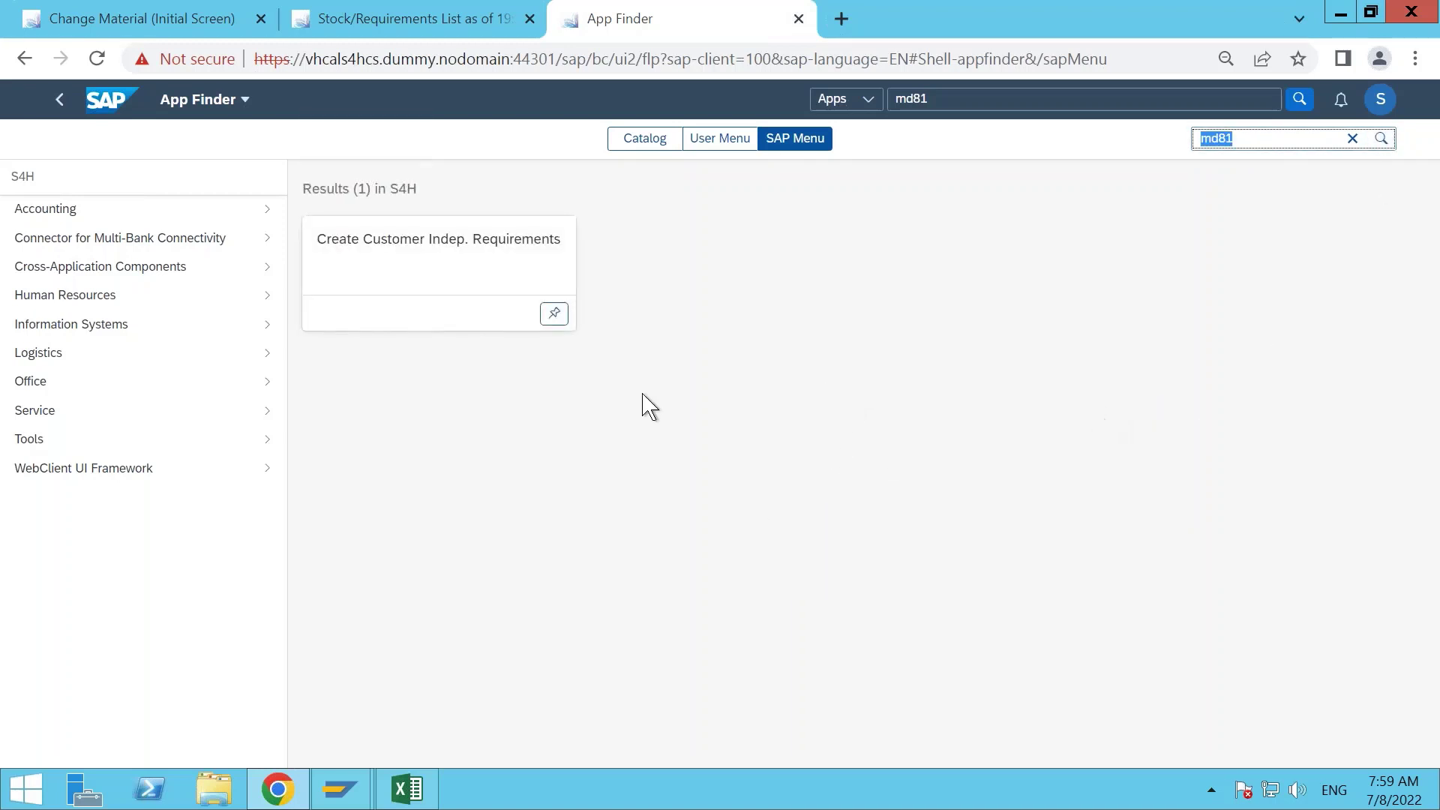
Add the Create Customer Indep. Requirements app to the My Home group and return to the home page.
click(554, 313)
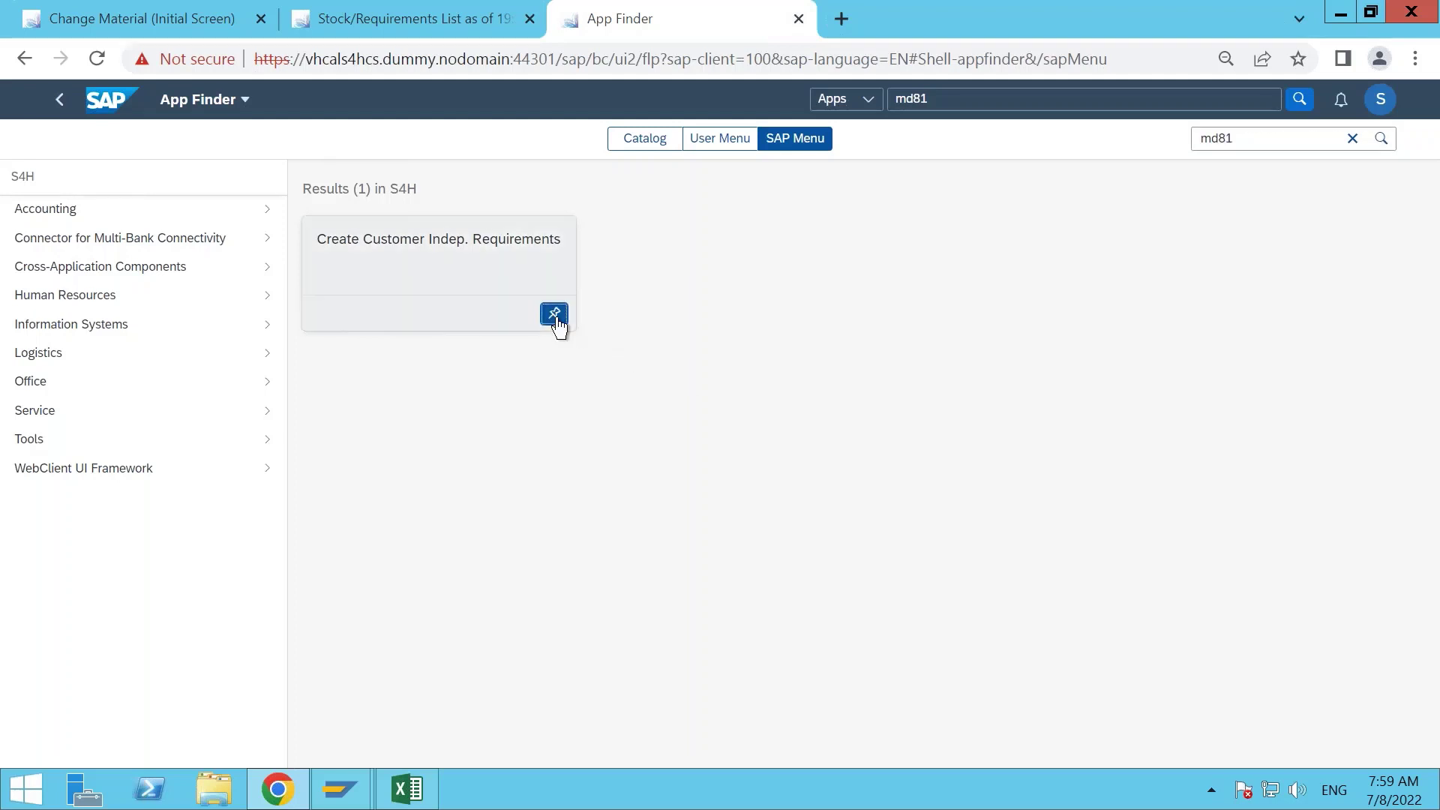
click(488, 415)
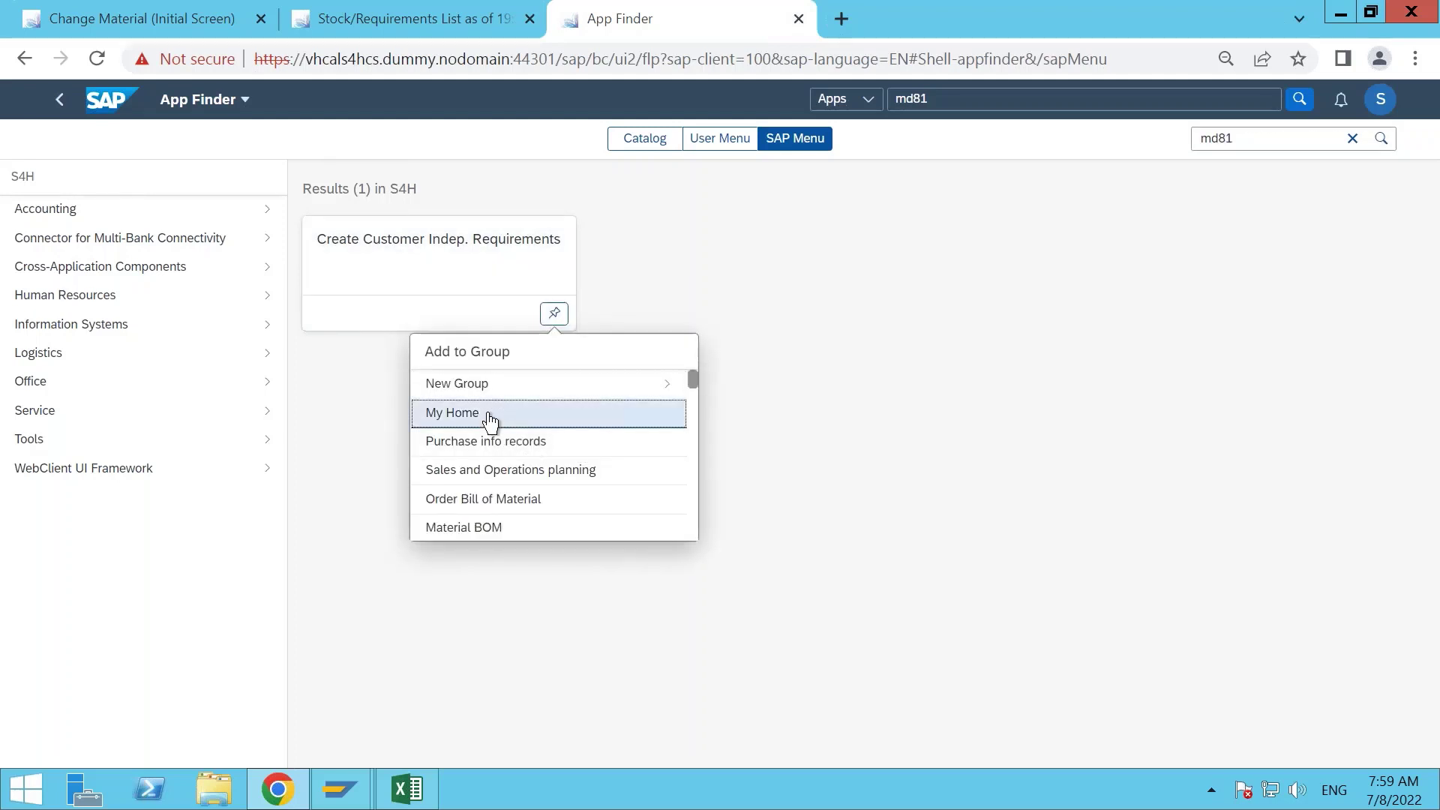
click(105, 107)
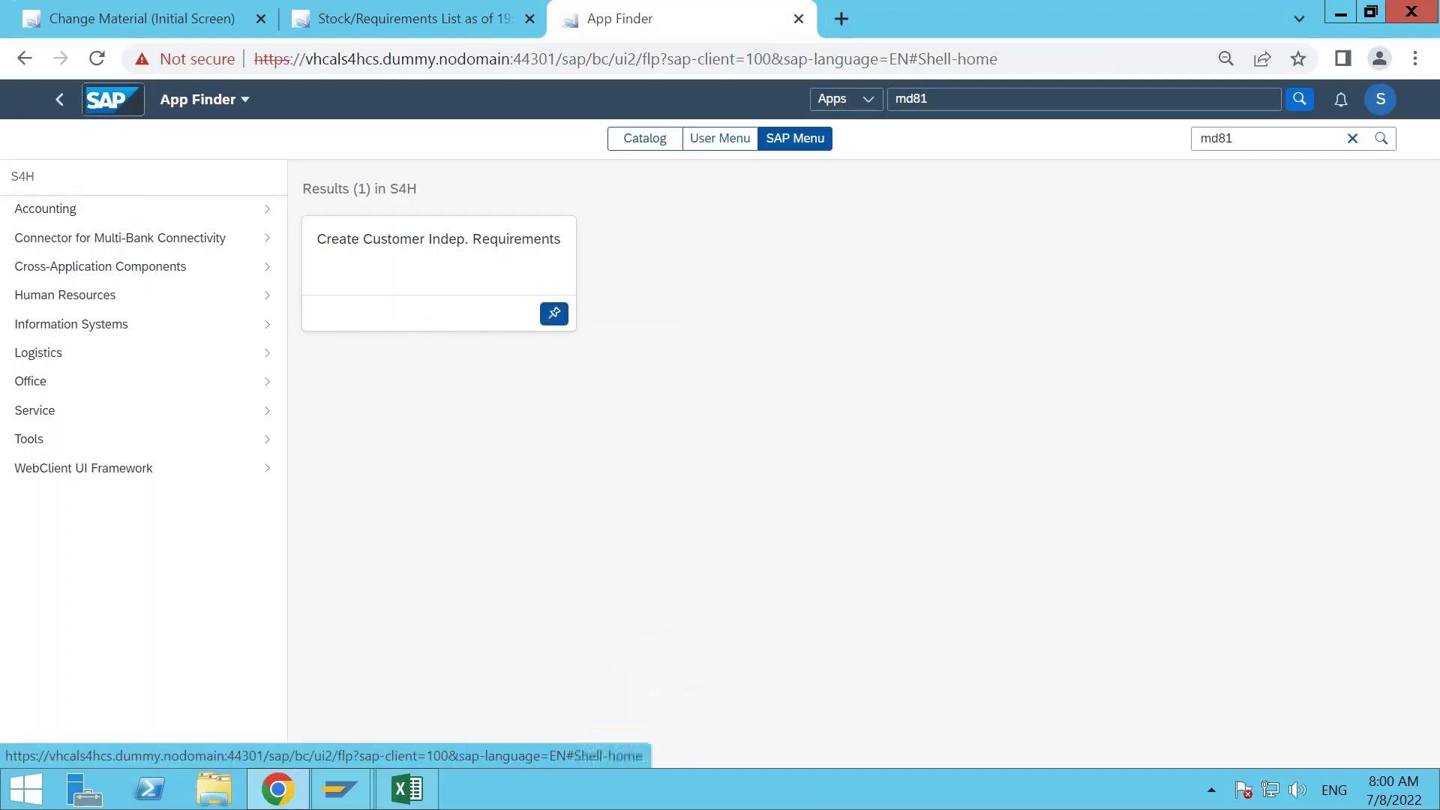
Search the home page's apps for md81.
click(990, 105)
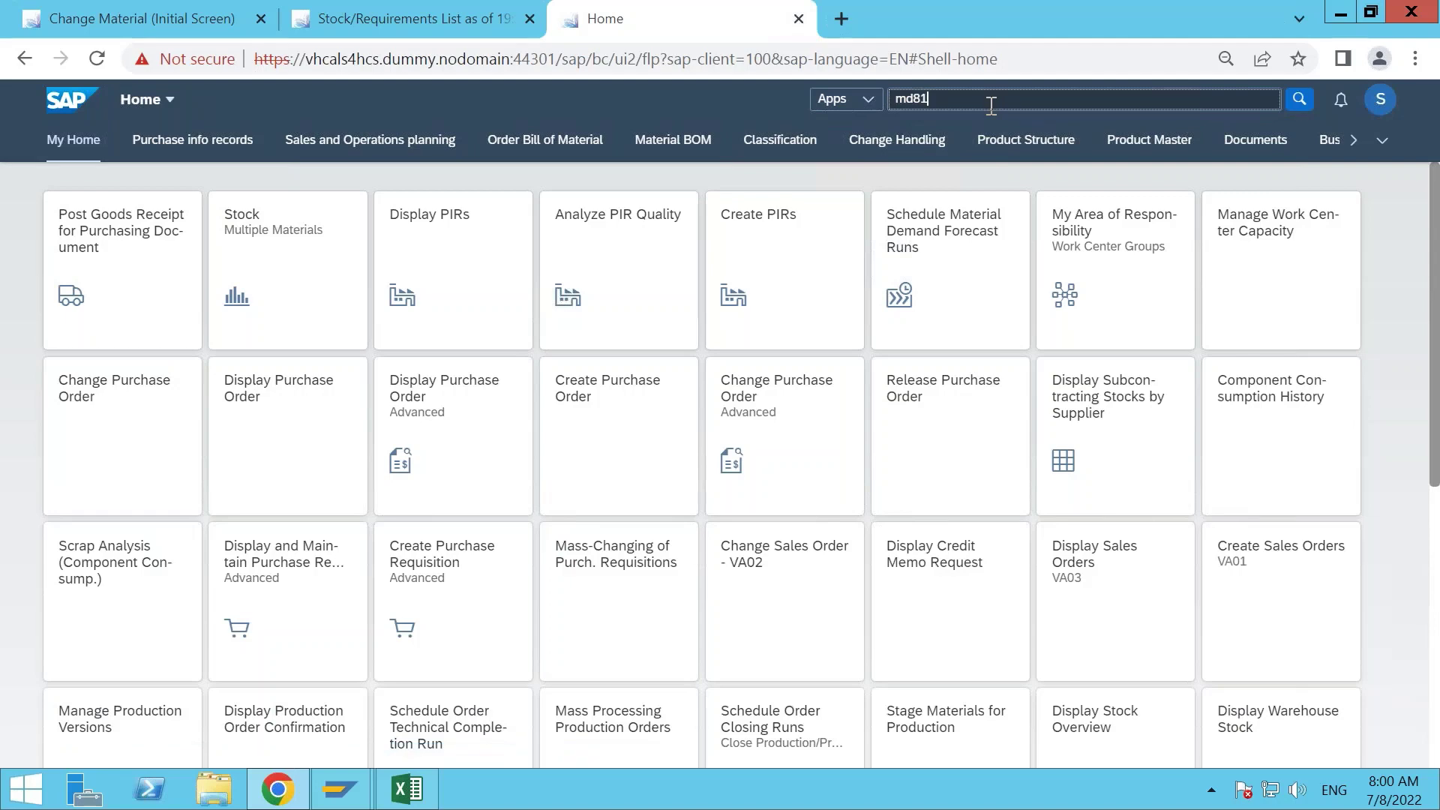
key(Return)
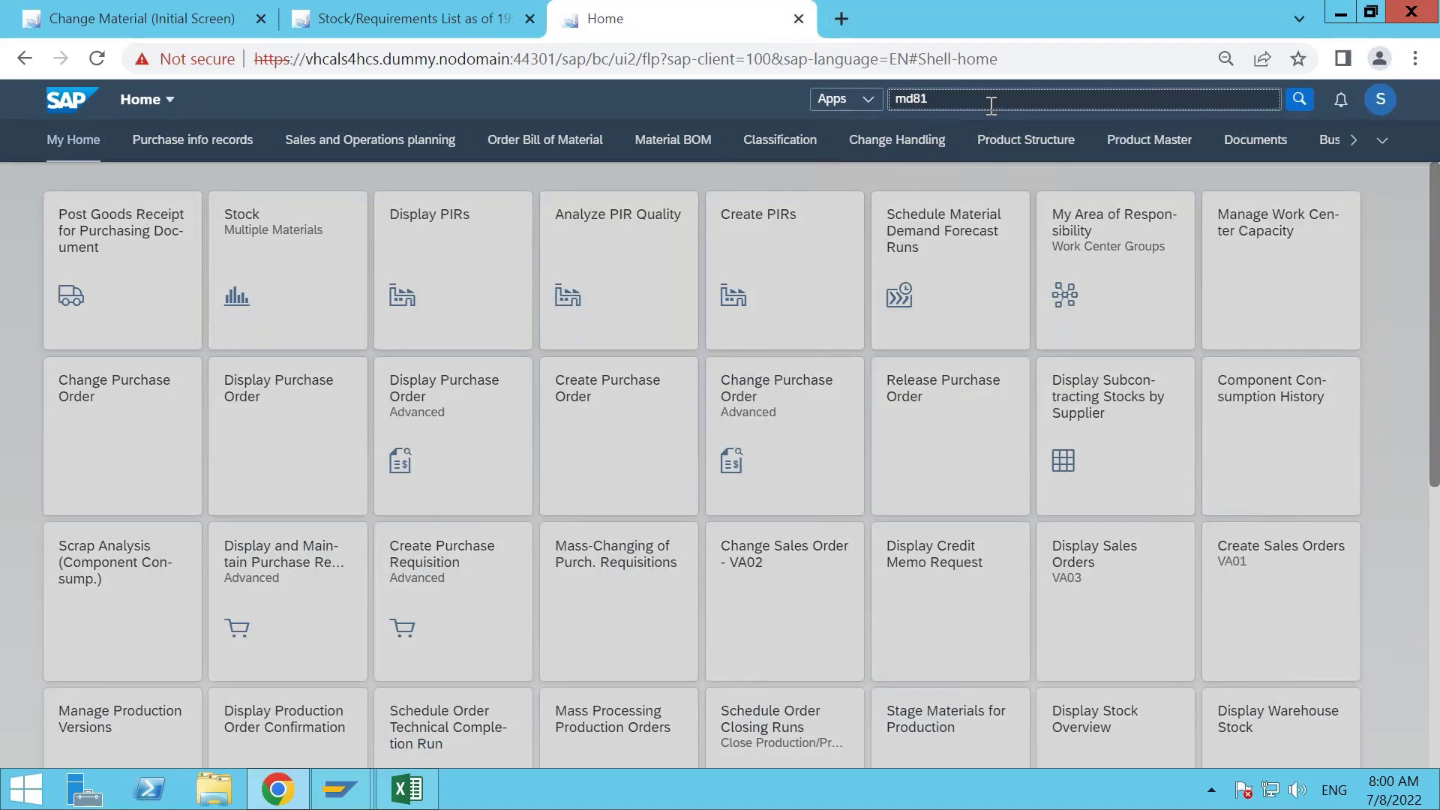
key(BackSpace)
key(BackSpace)
key(BackSpace)
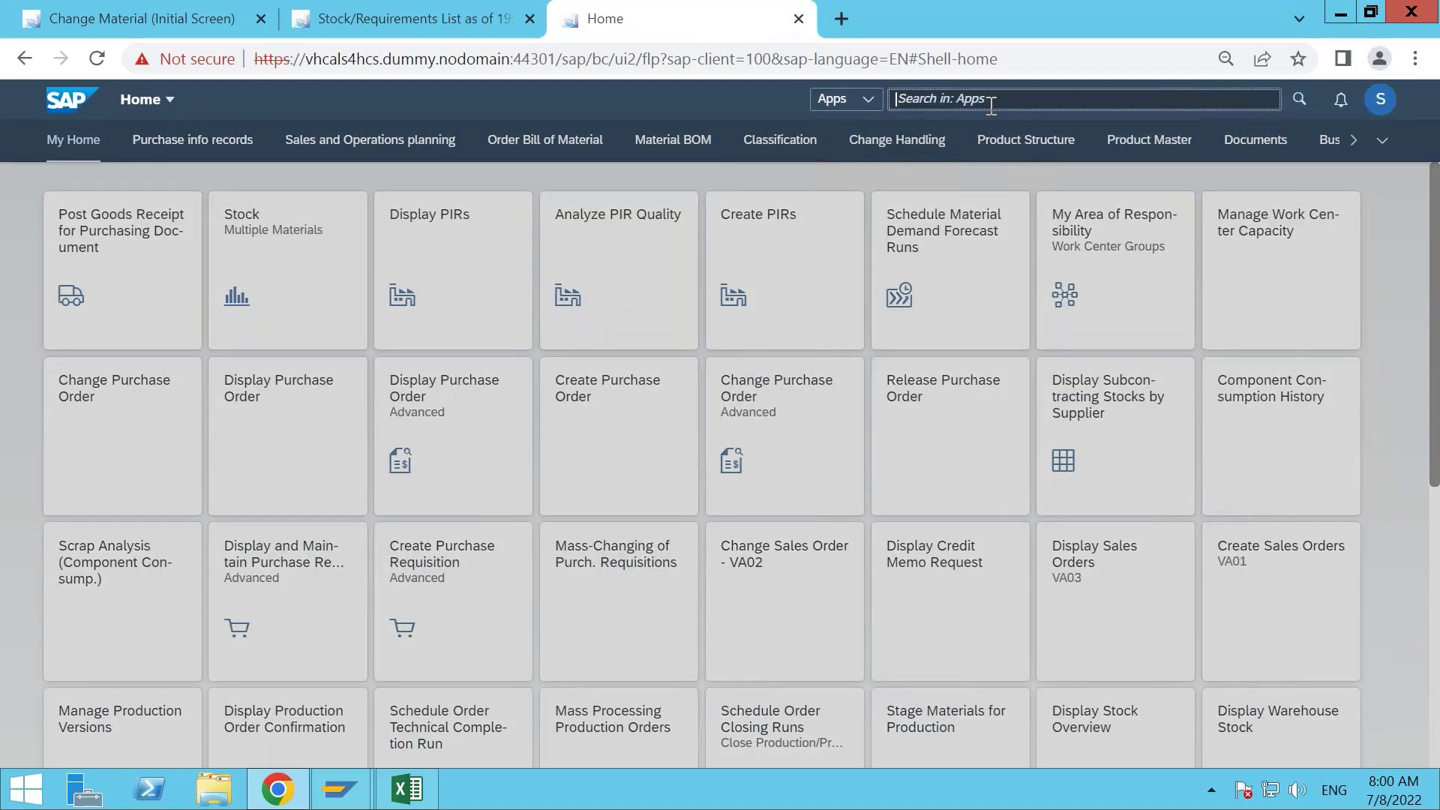
text(md81)
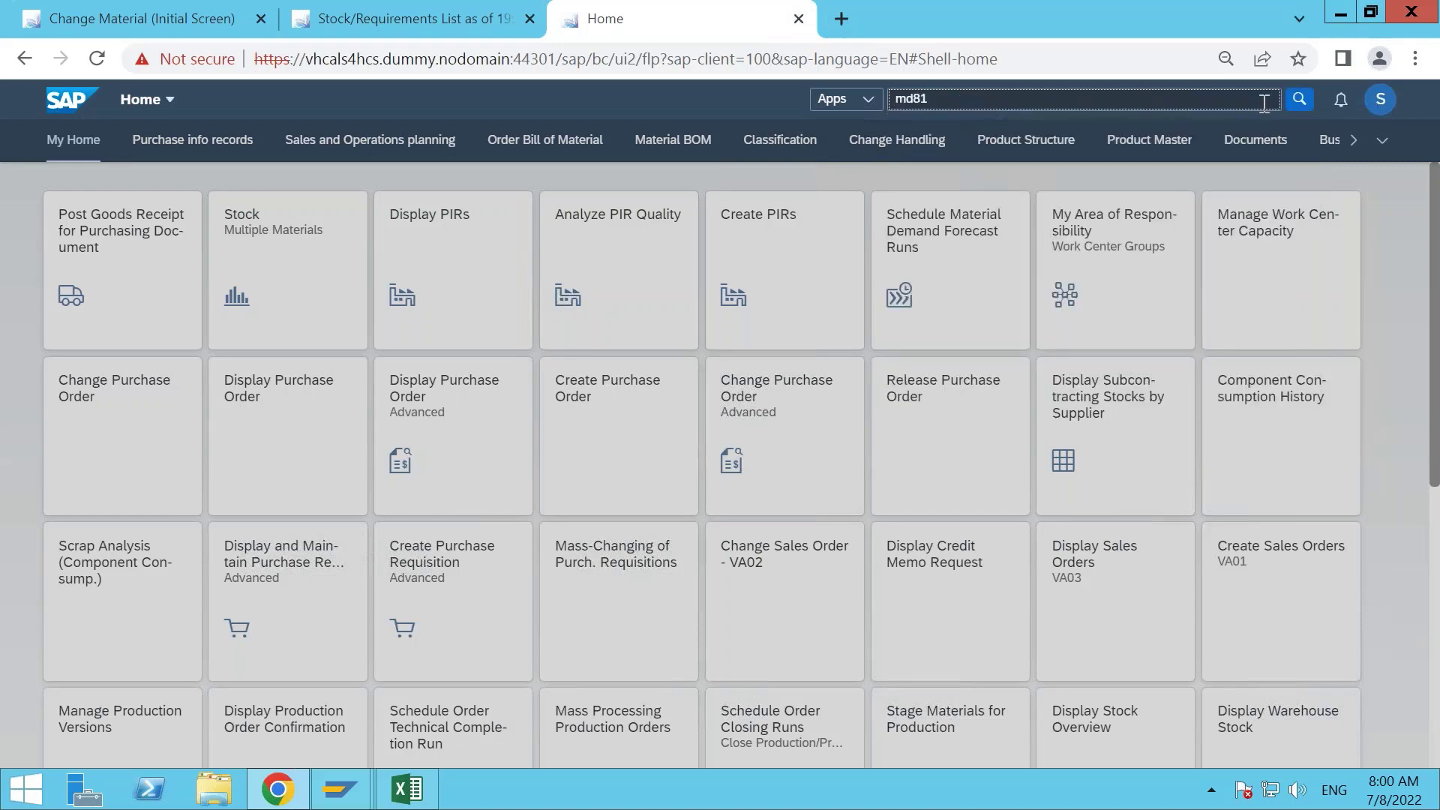
click(1299, 105)
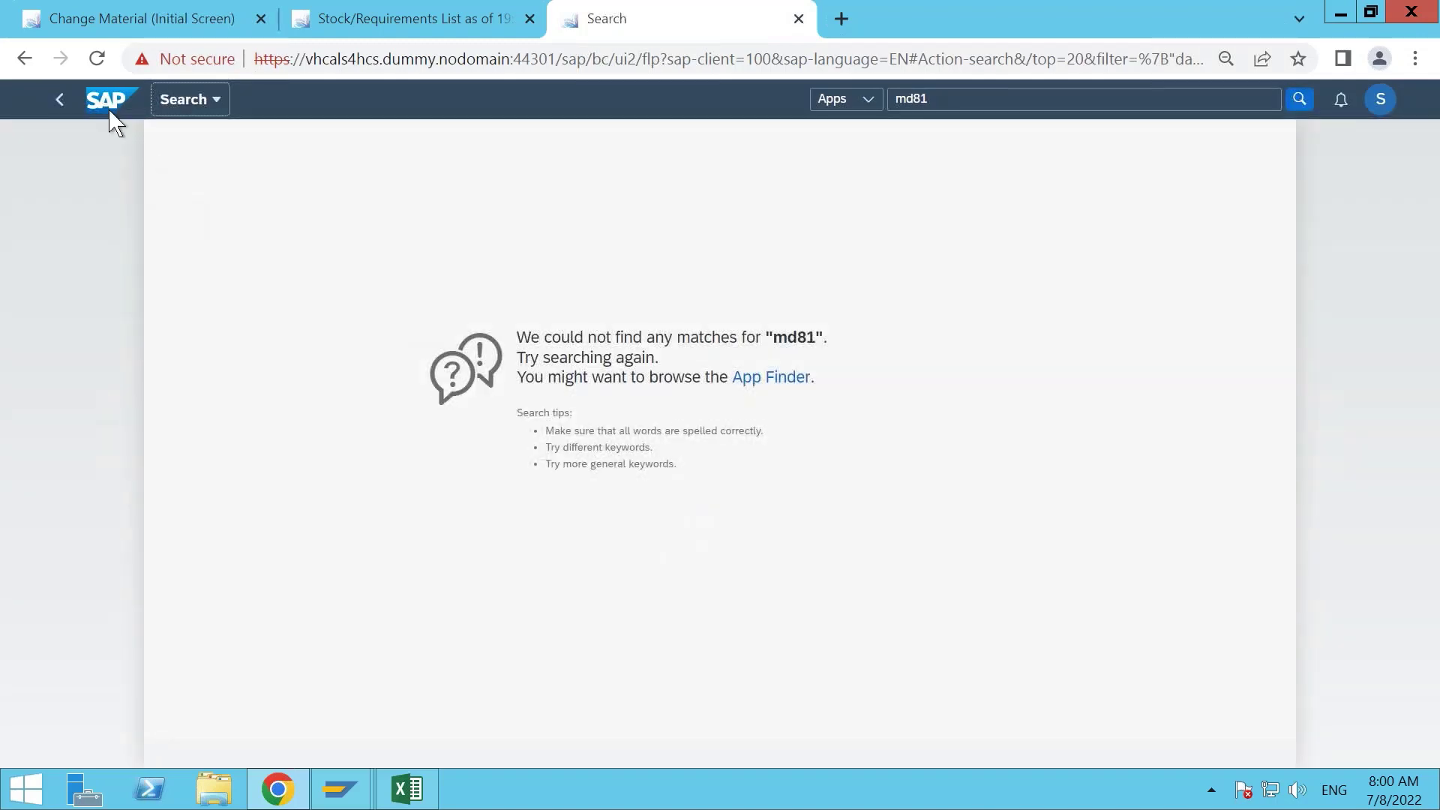
Open the Create Customer Indep. Requirements app from the home page and proceed with delivering plant 1710.
click(98, 101)
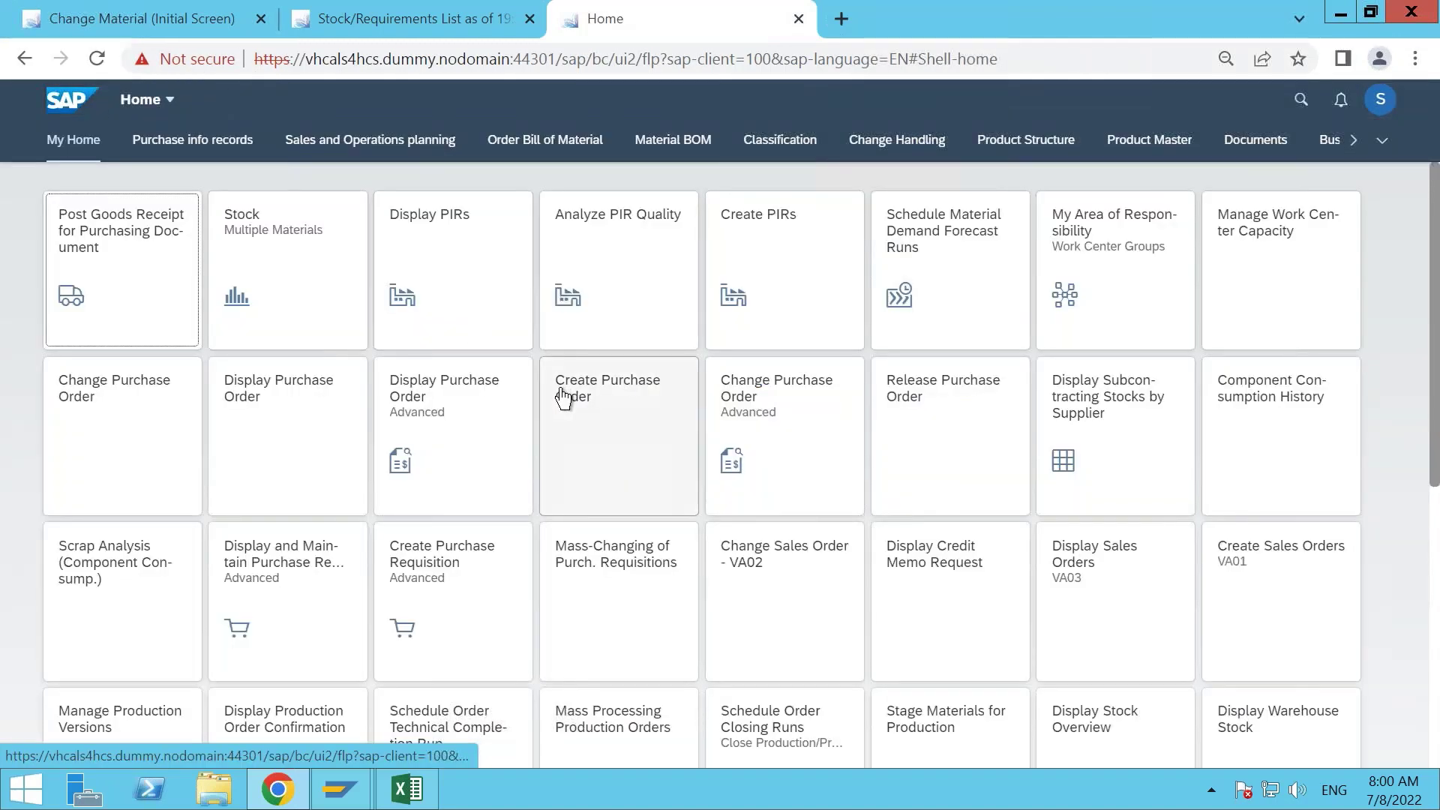
scroll(562, 397, down, 6)
click(618, 570)
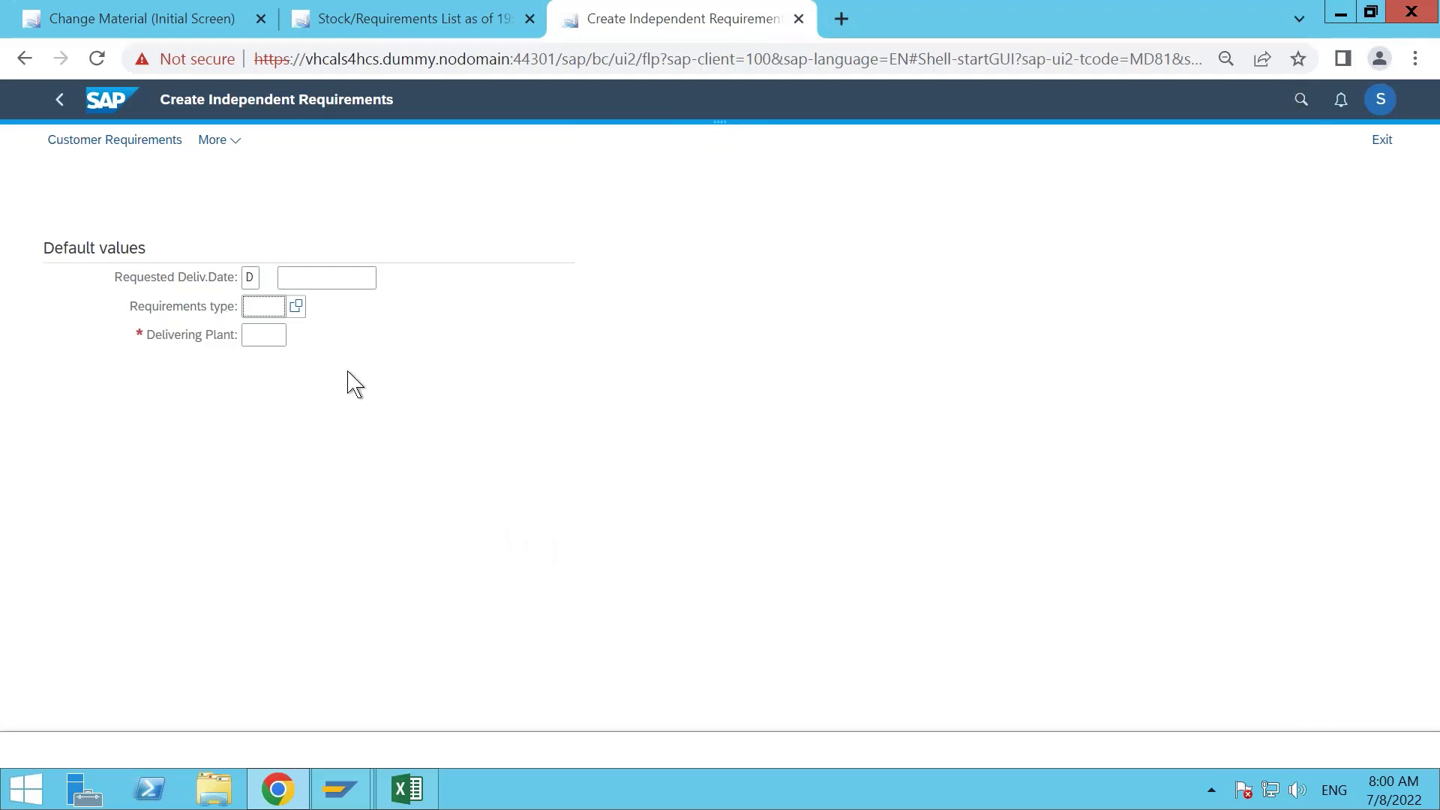
click(262, 335)
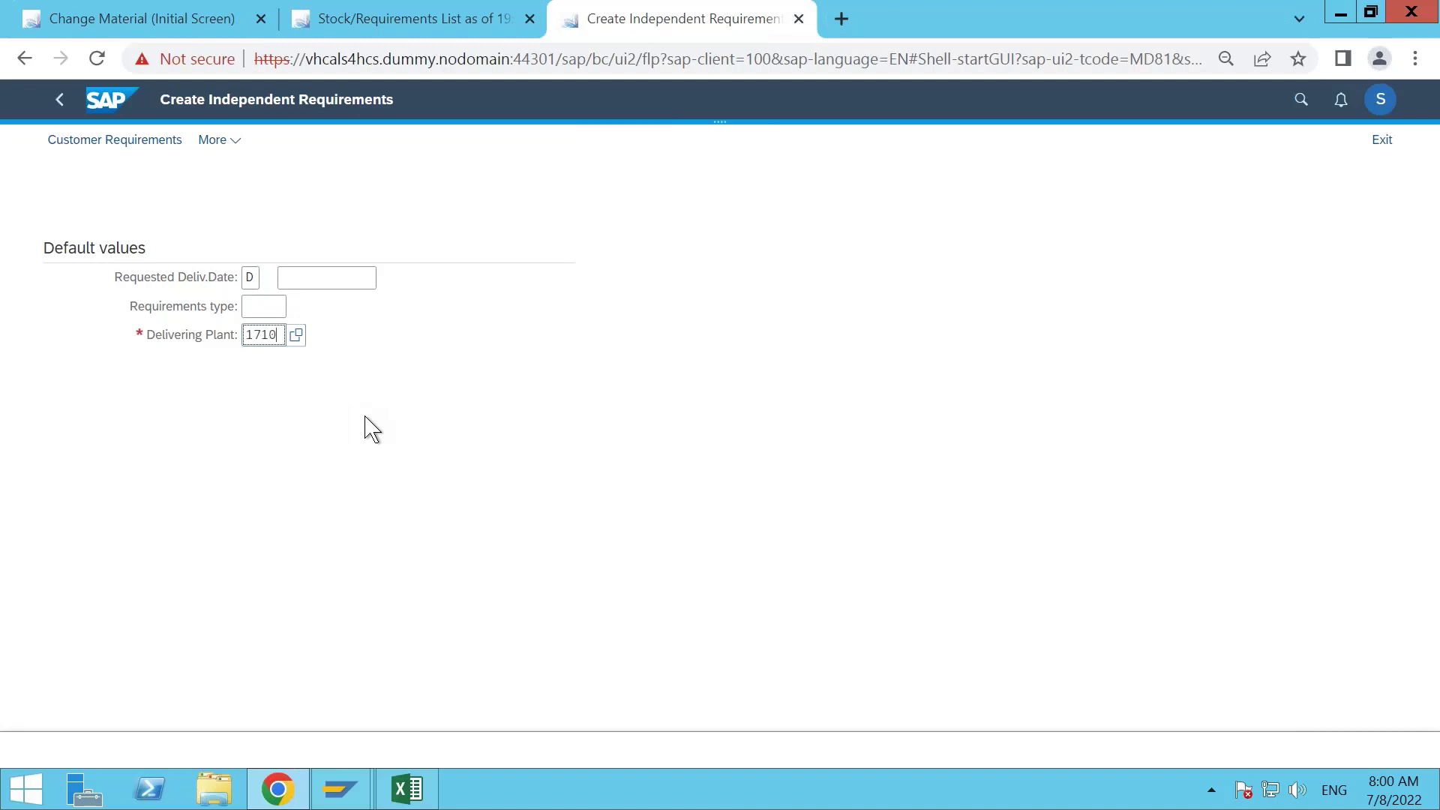
key(F4)
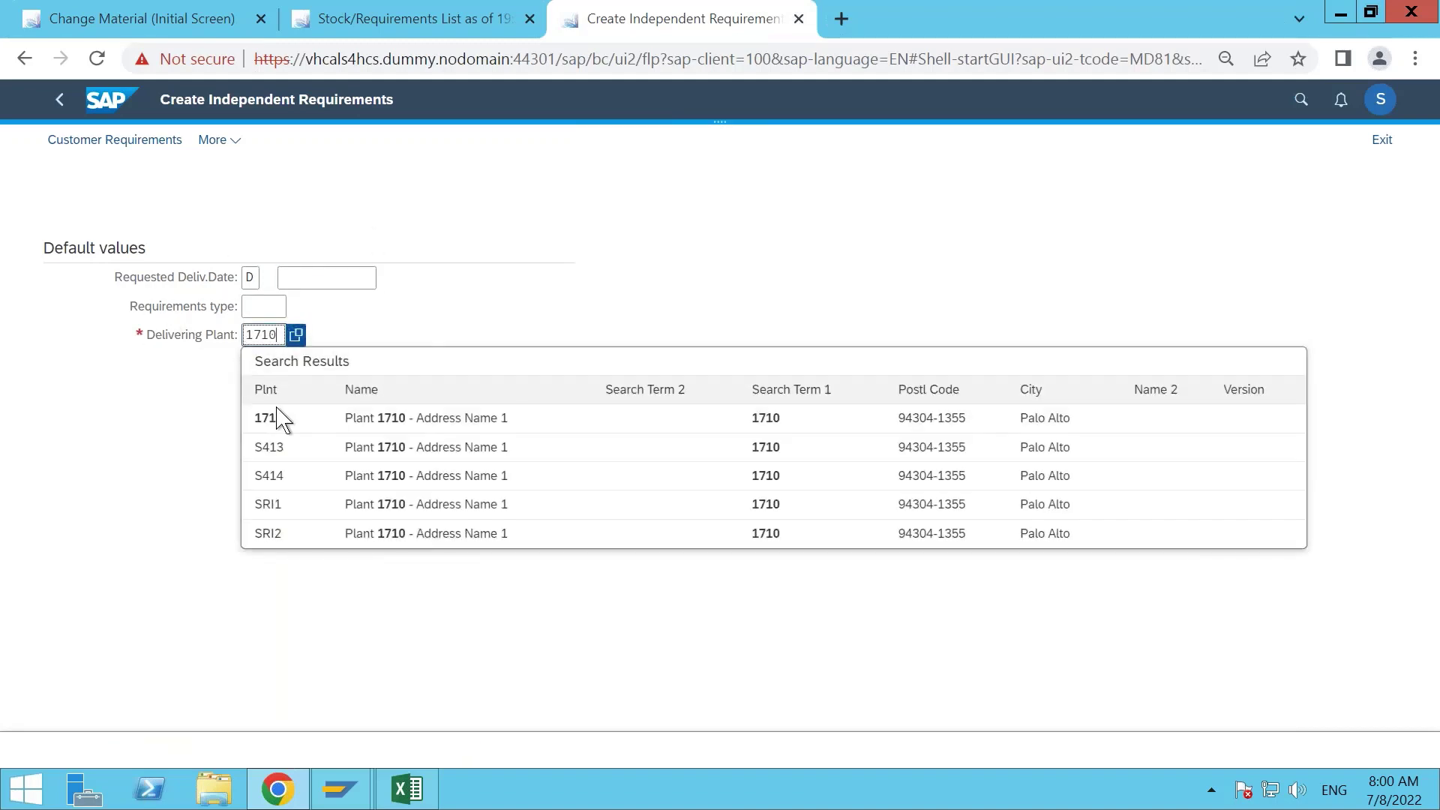
click(278, 417)
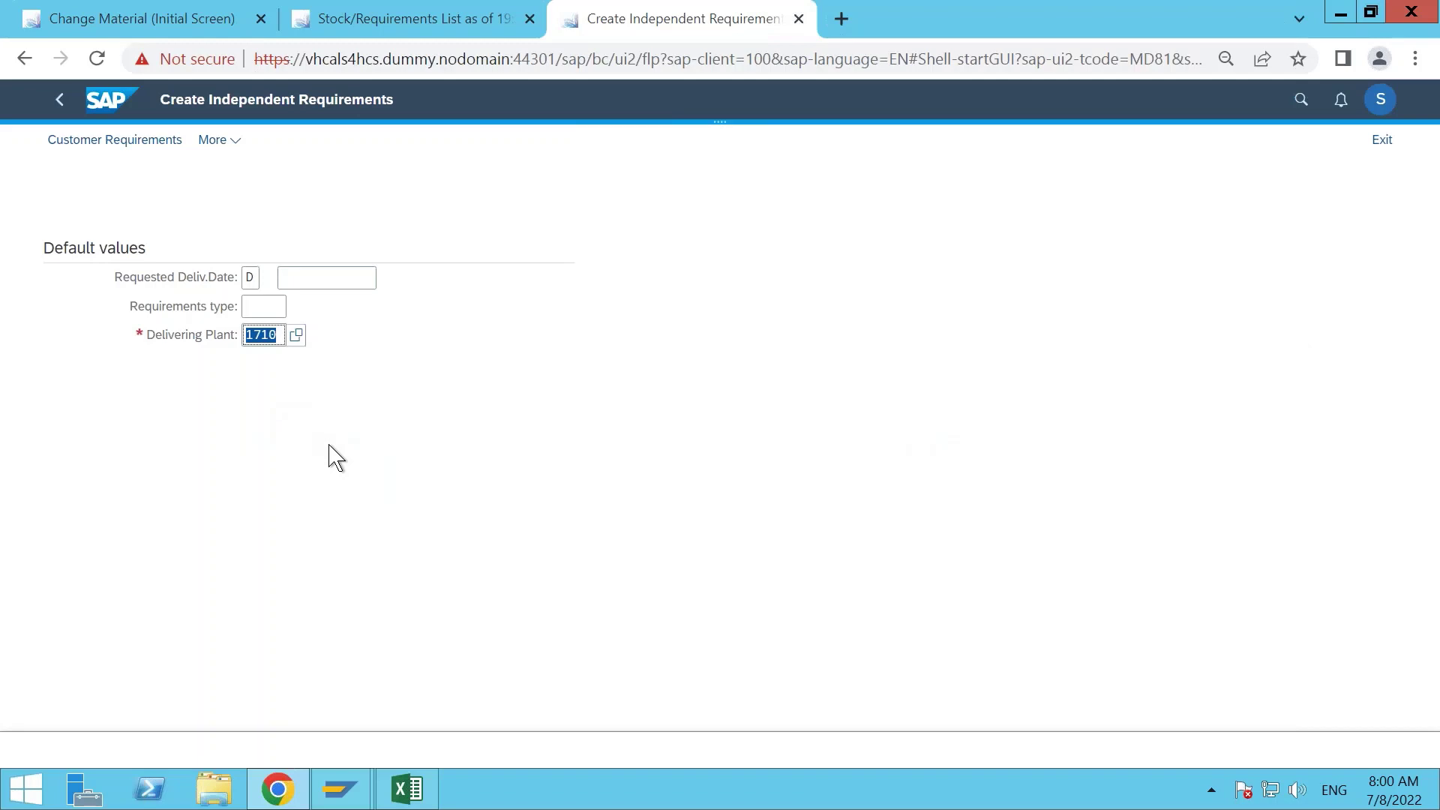
key(Return)
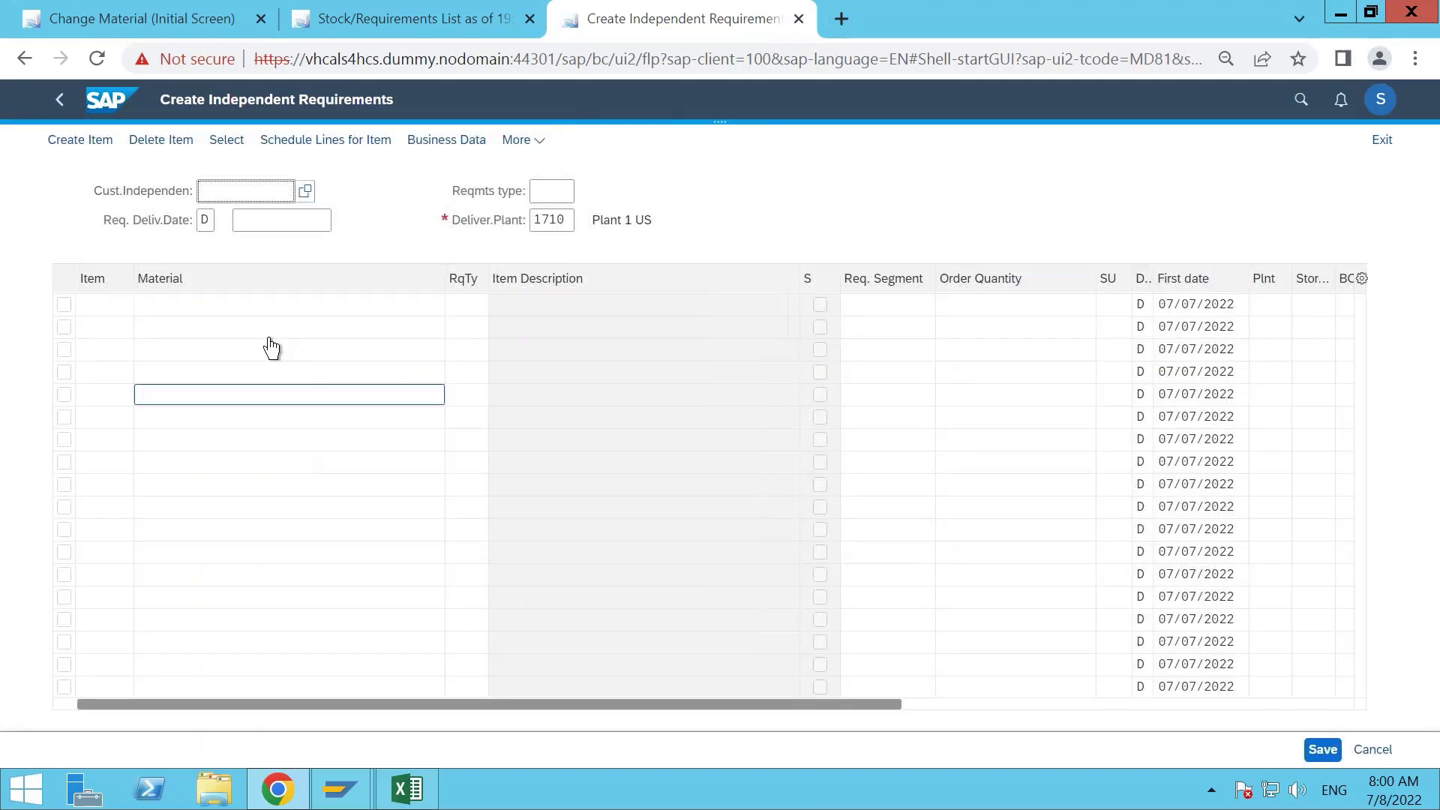
Create and save a customer independent requirement for material FERT-MTS-40 with an order quantity of 50.
click(242, 307)
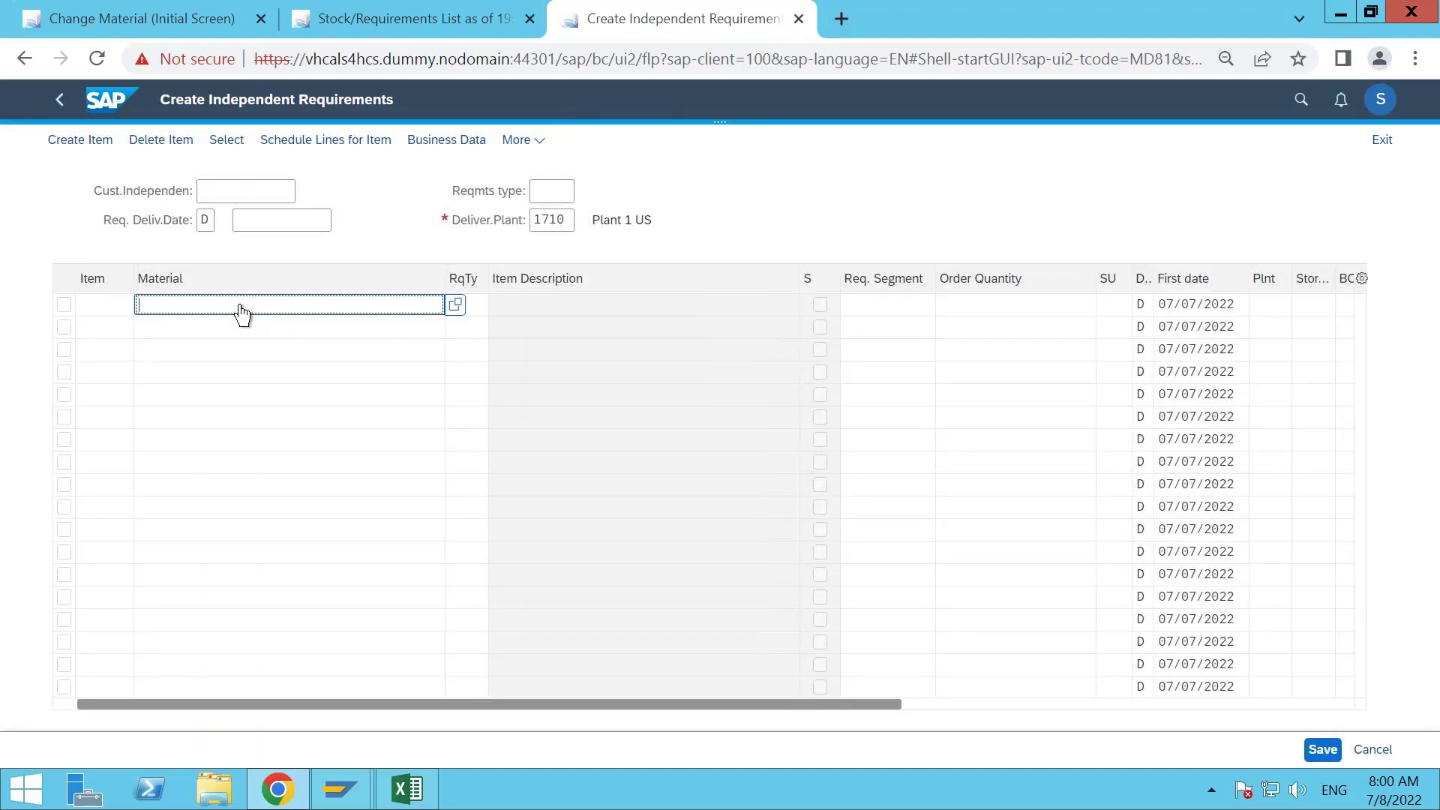
text(fer)
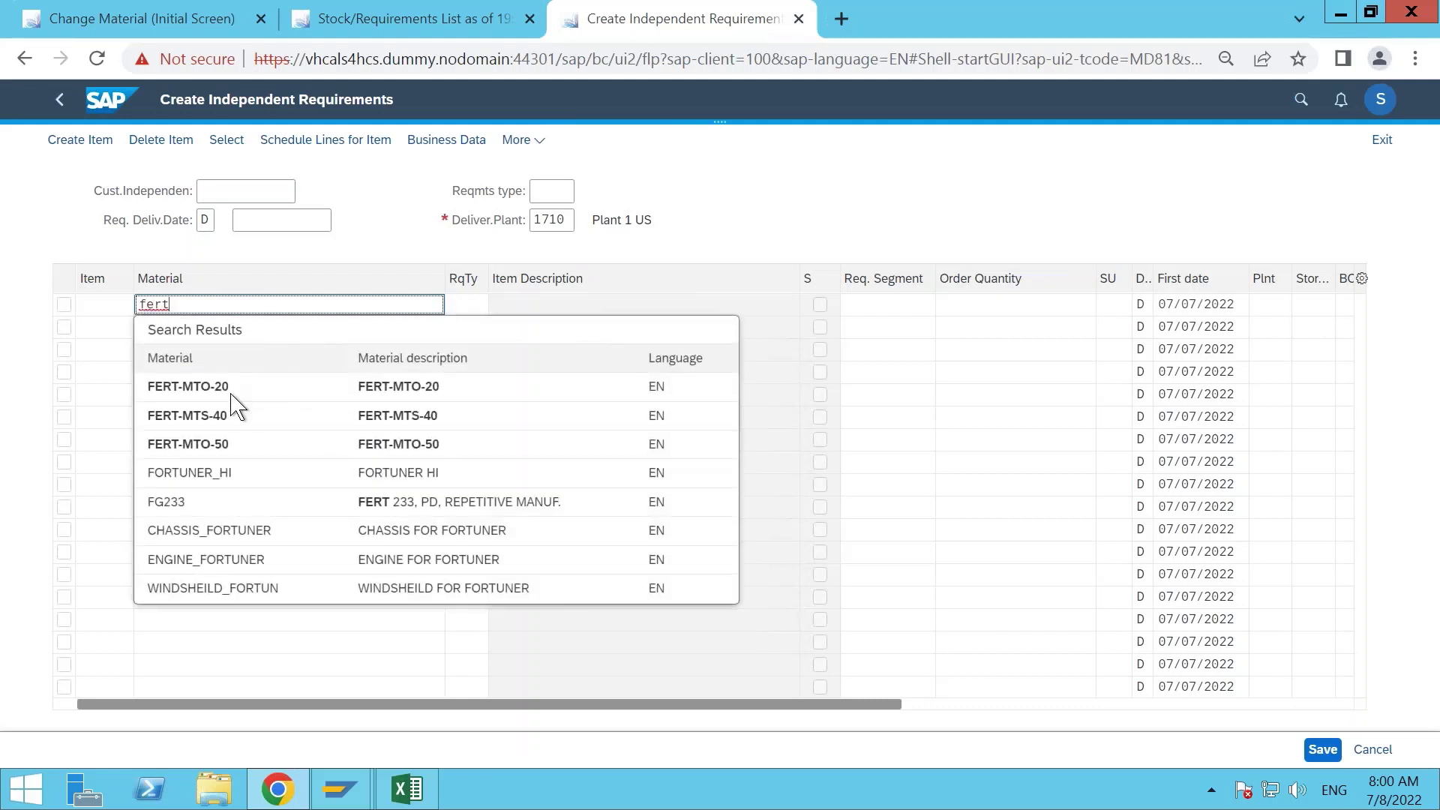
text(t)
click(221, 417)
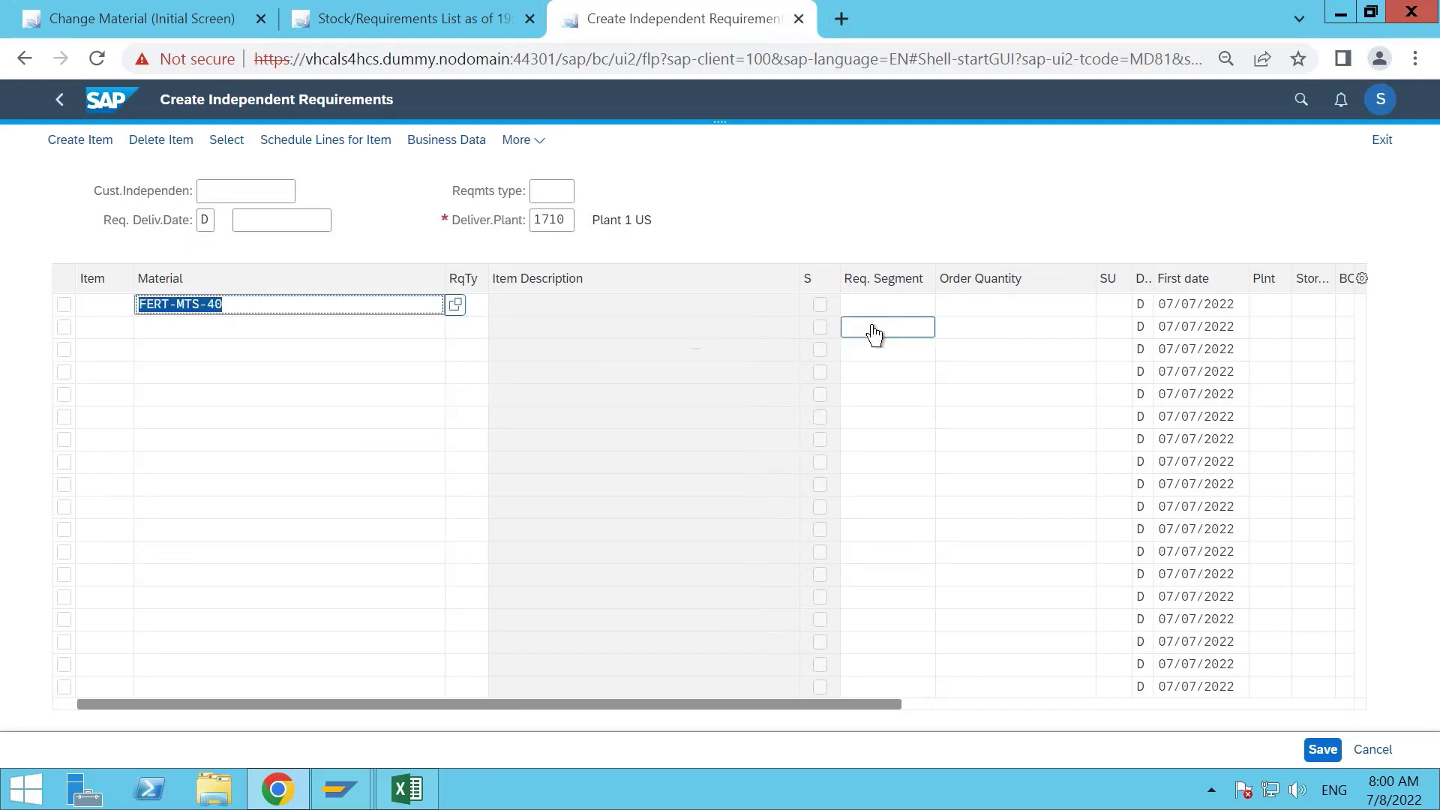
click(979, 308)
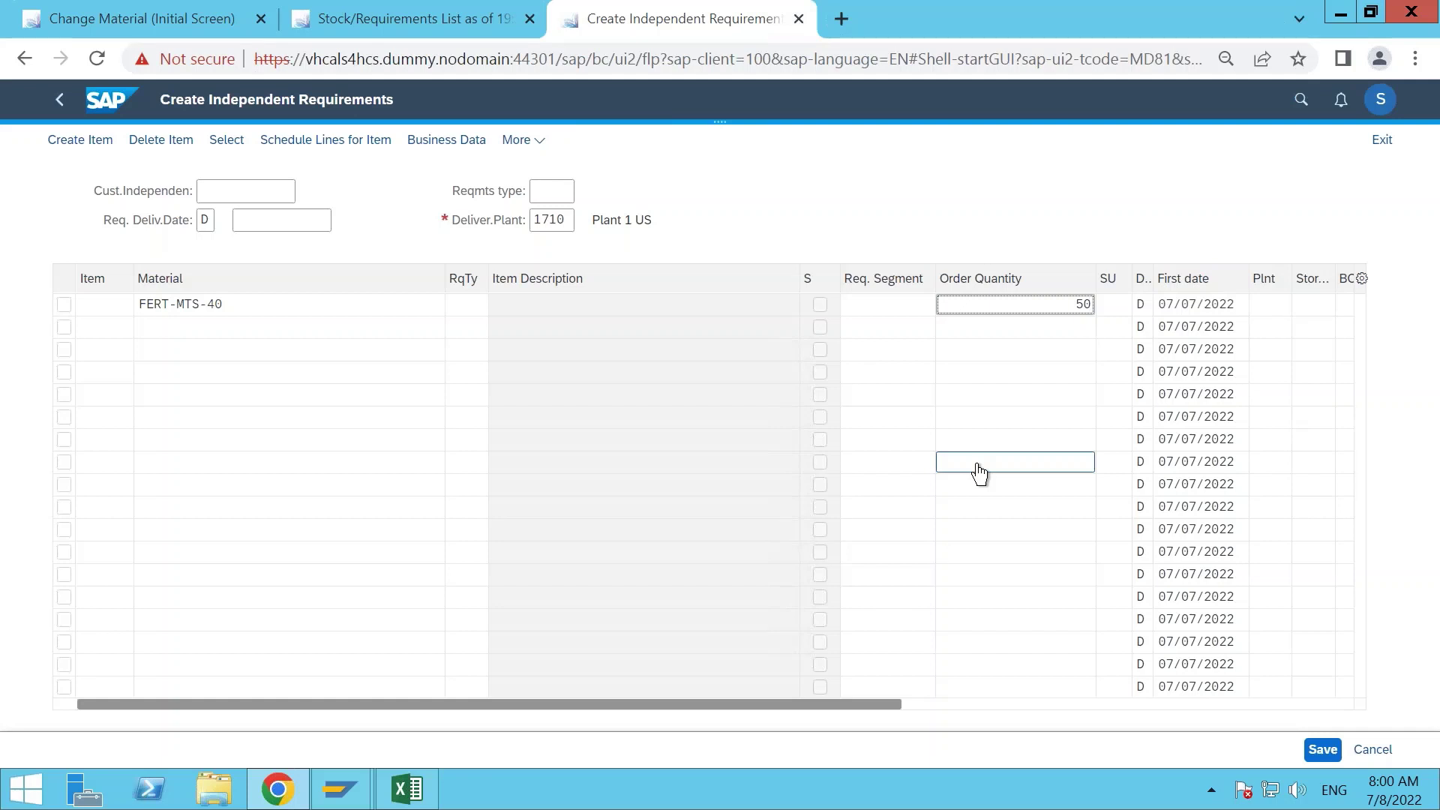
key(Return)
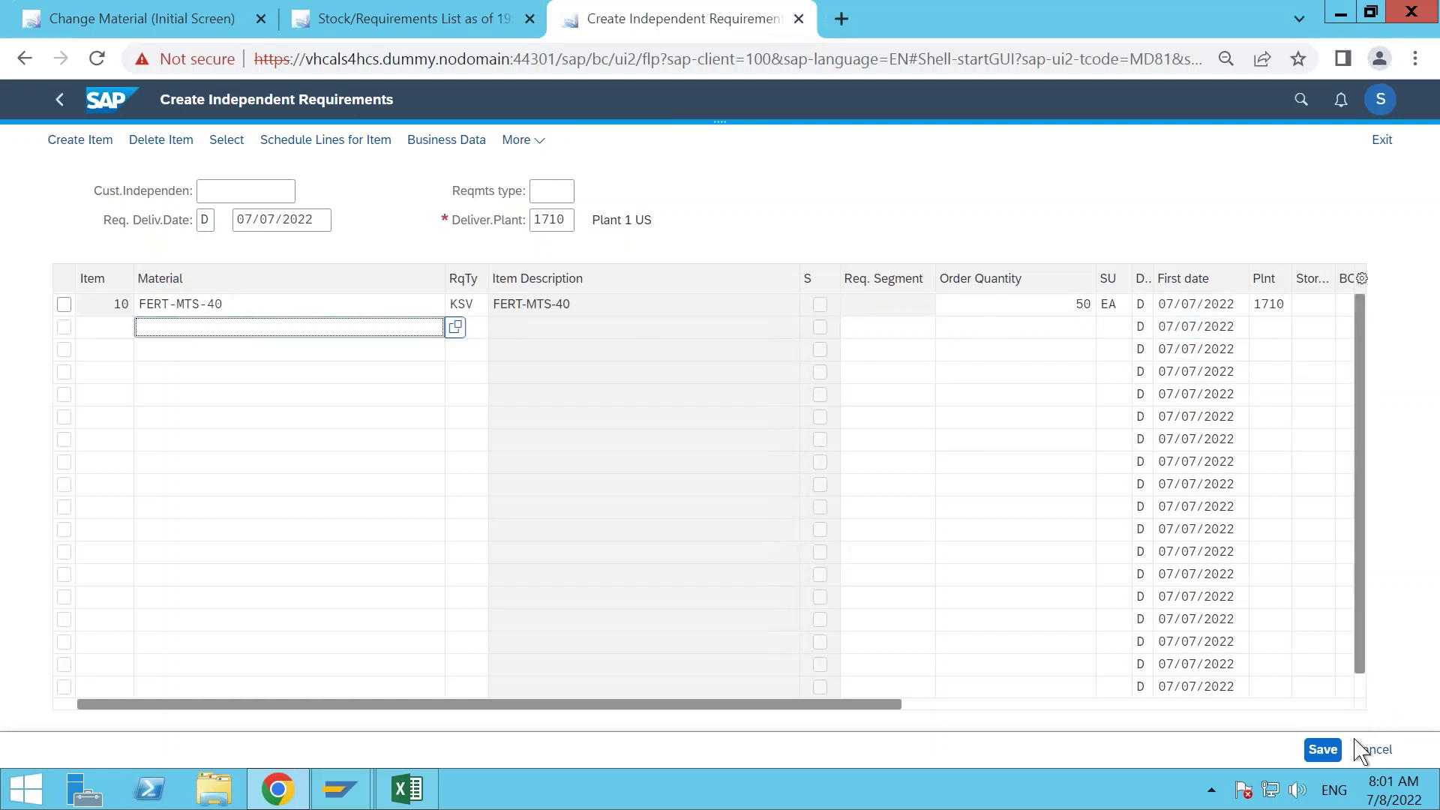
click(1324, 751)
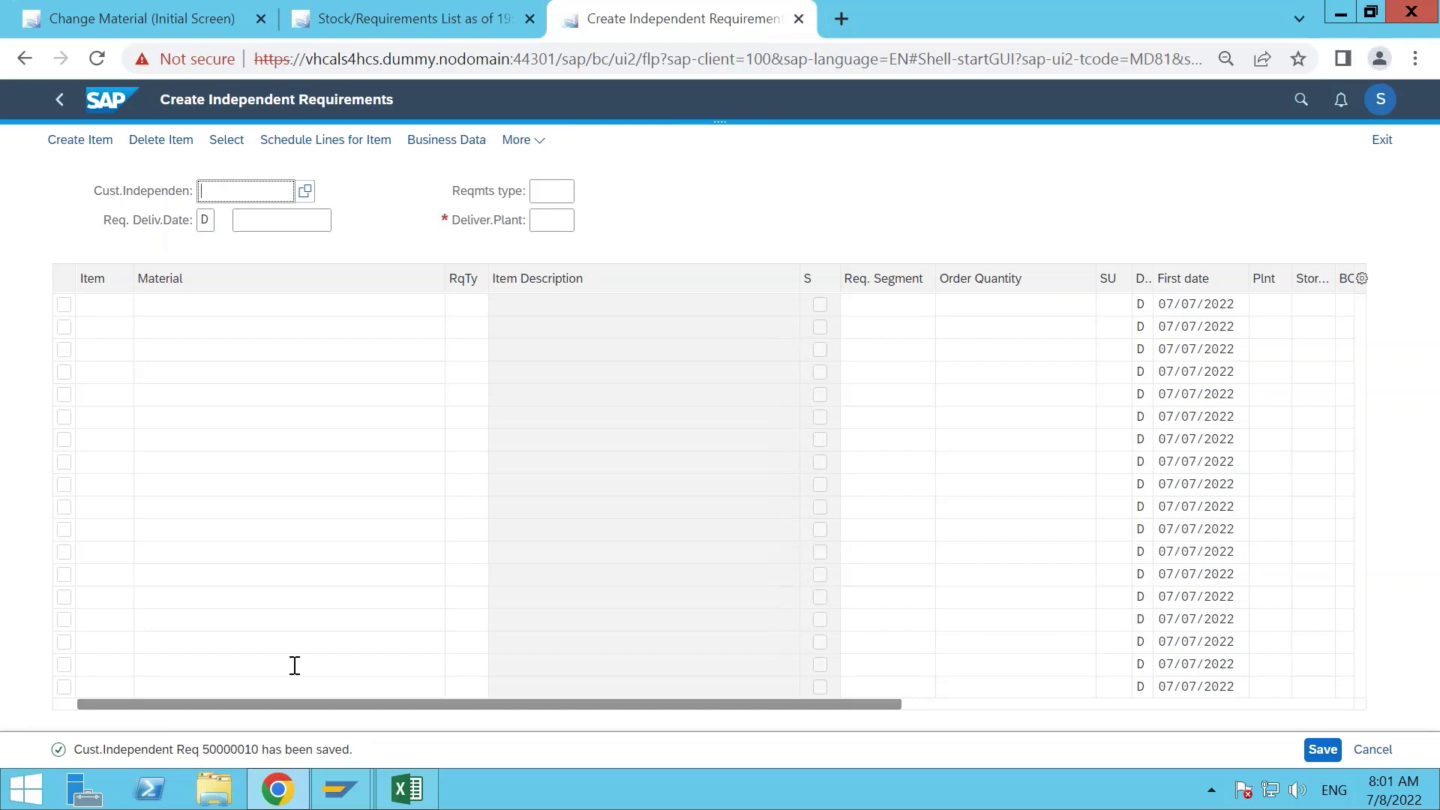
Refresh the stock/requirements list for FERT-MTS-40 and compare it with the strategy 40 PIR and sales example in the Excel workbook's Sheet3.
click(368, 21)
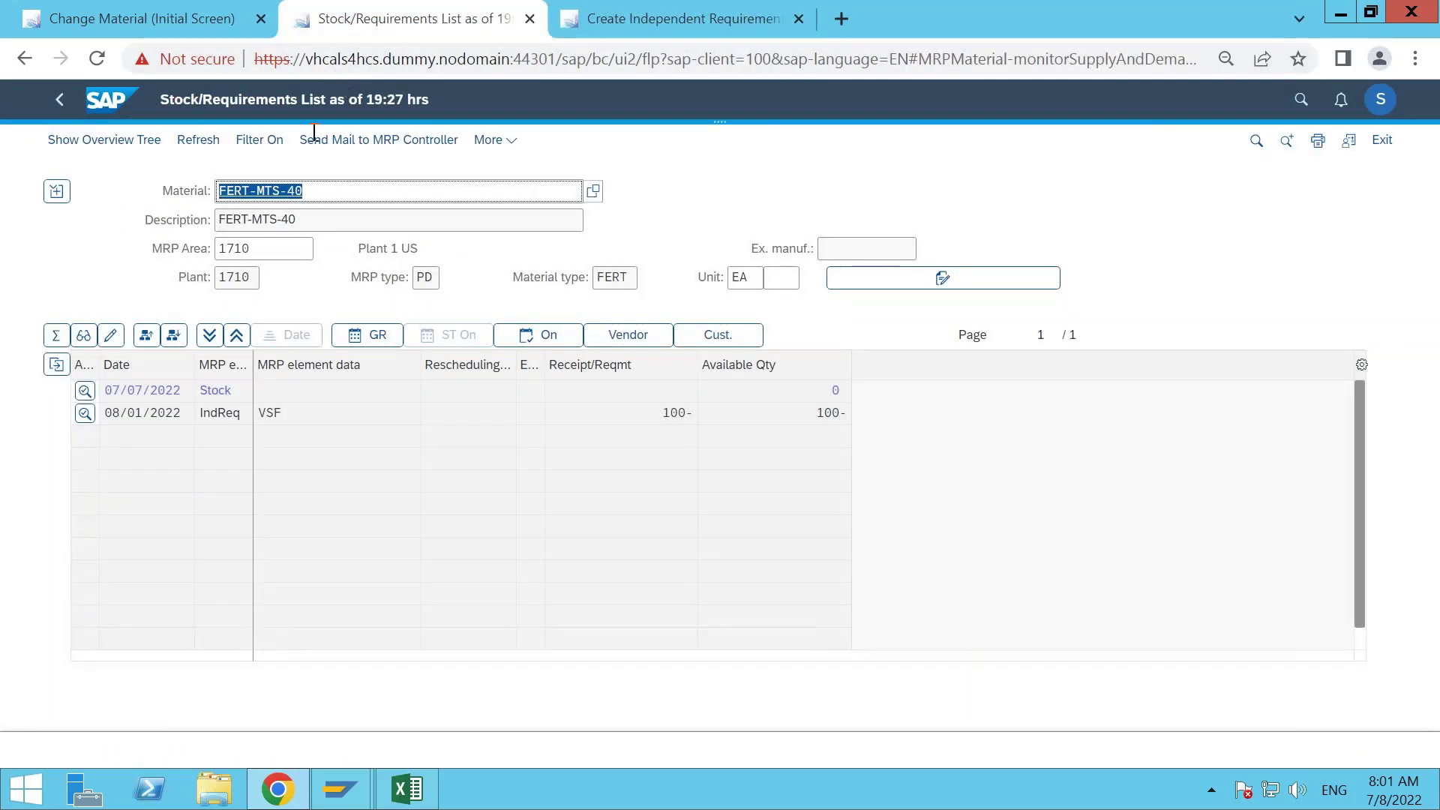
click(198, 142)
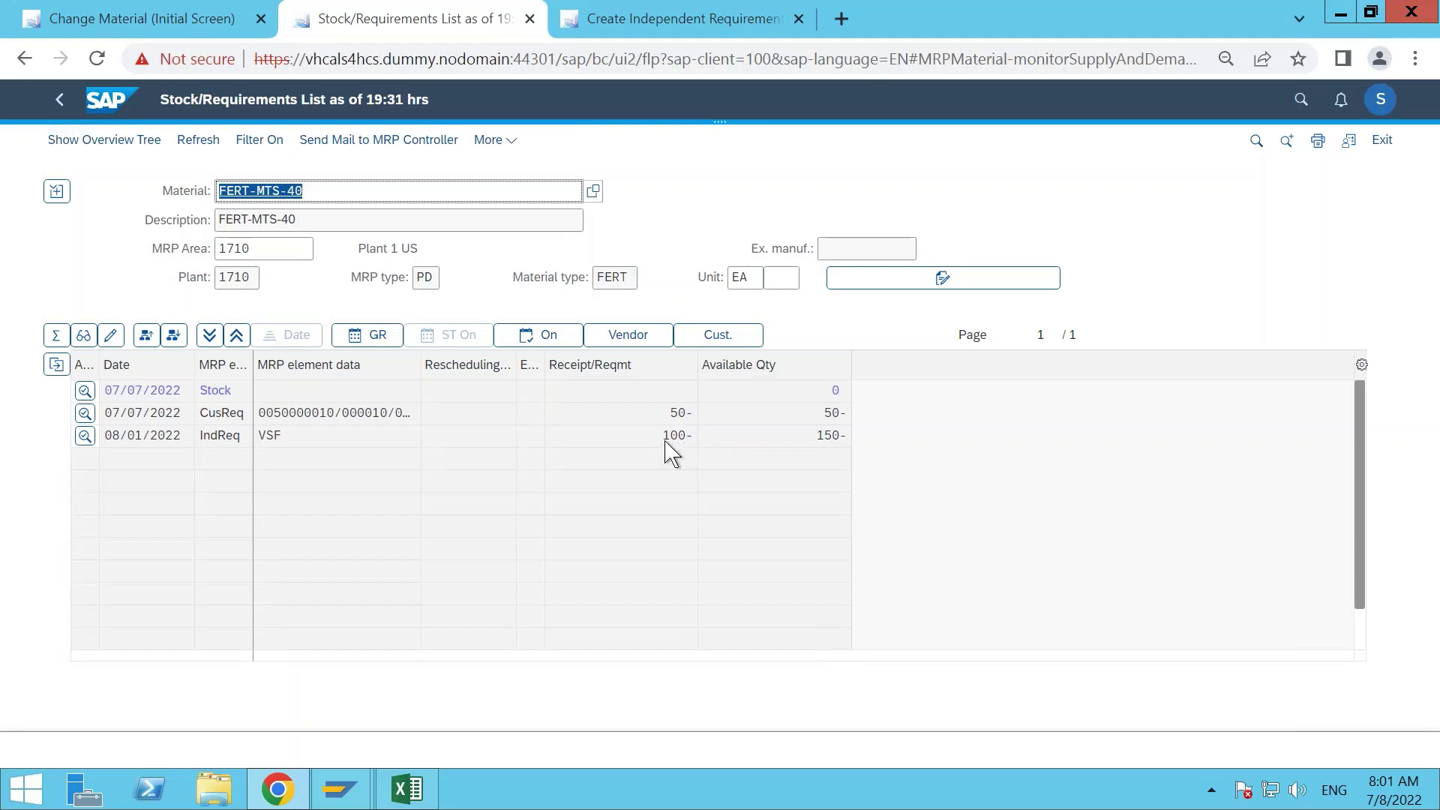
click(398, 791)
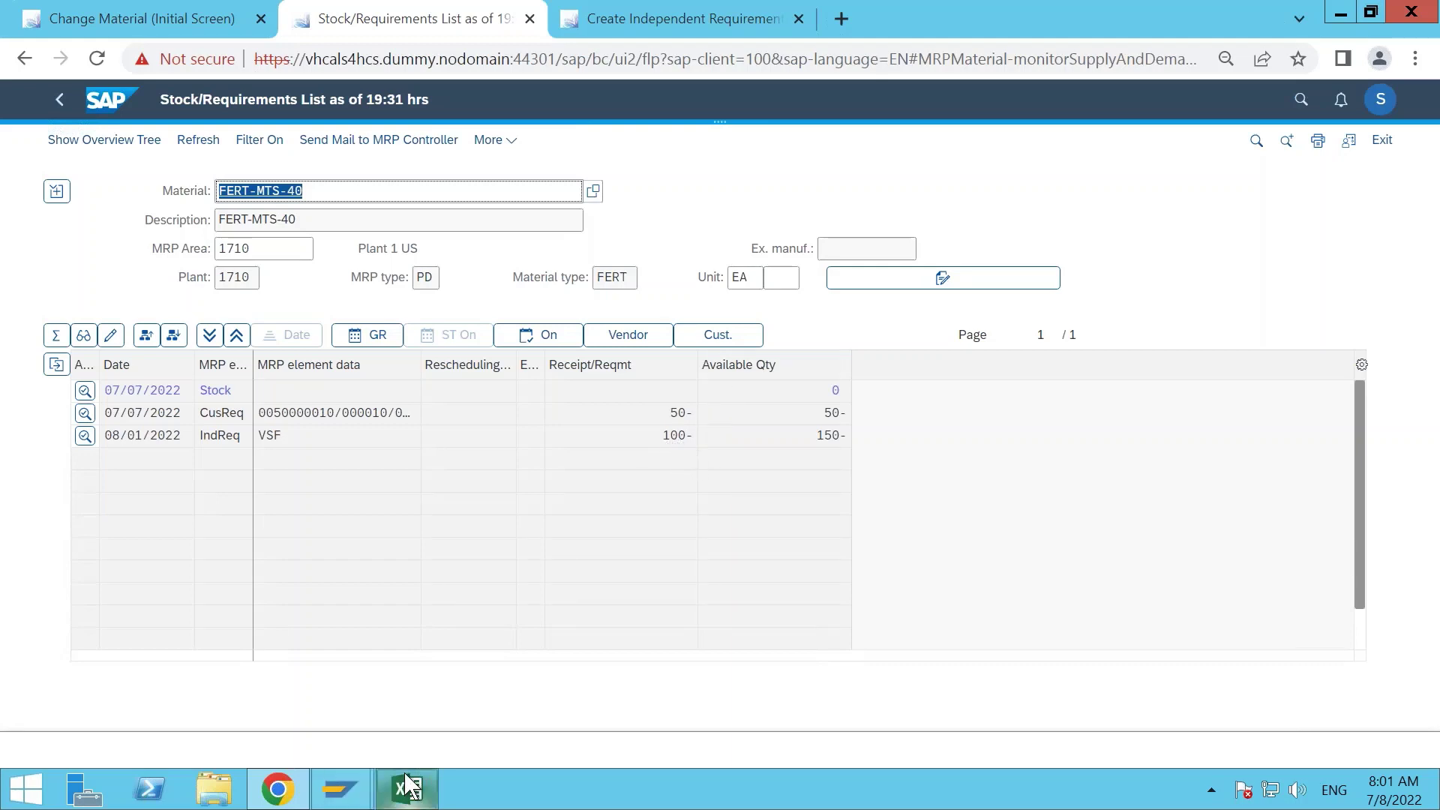
click(421, 442)
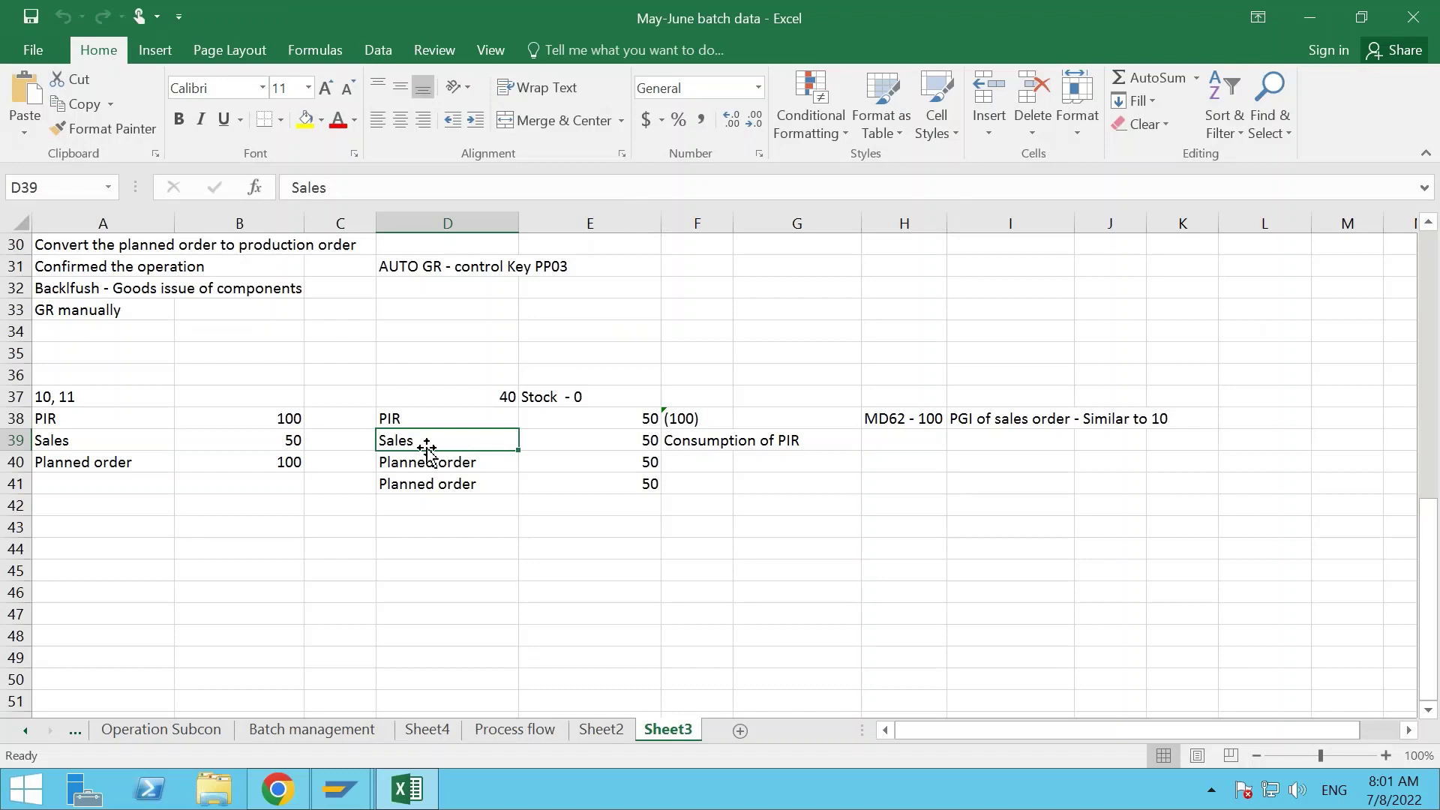
click(385, 418)
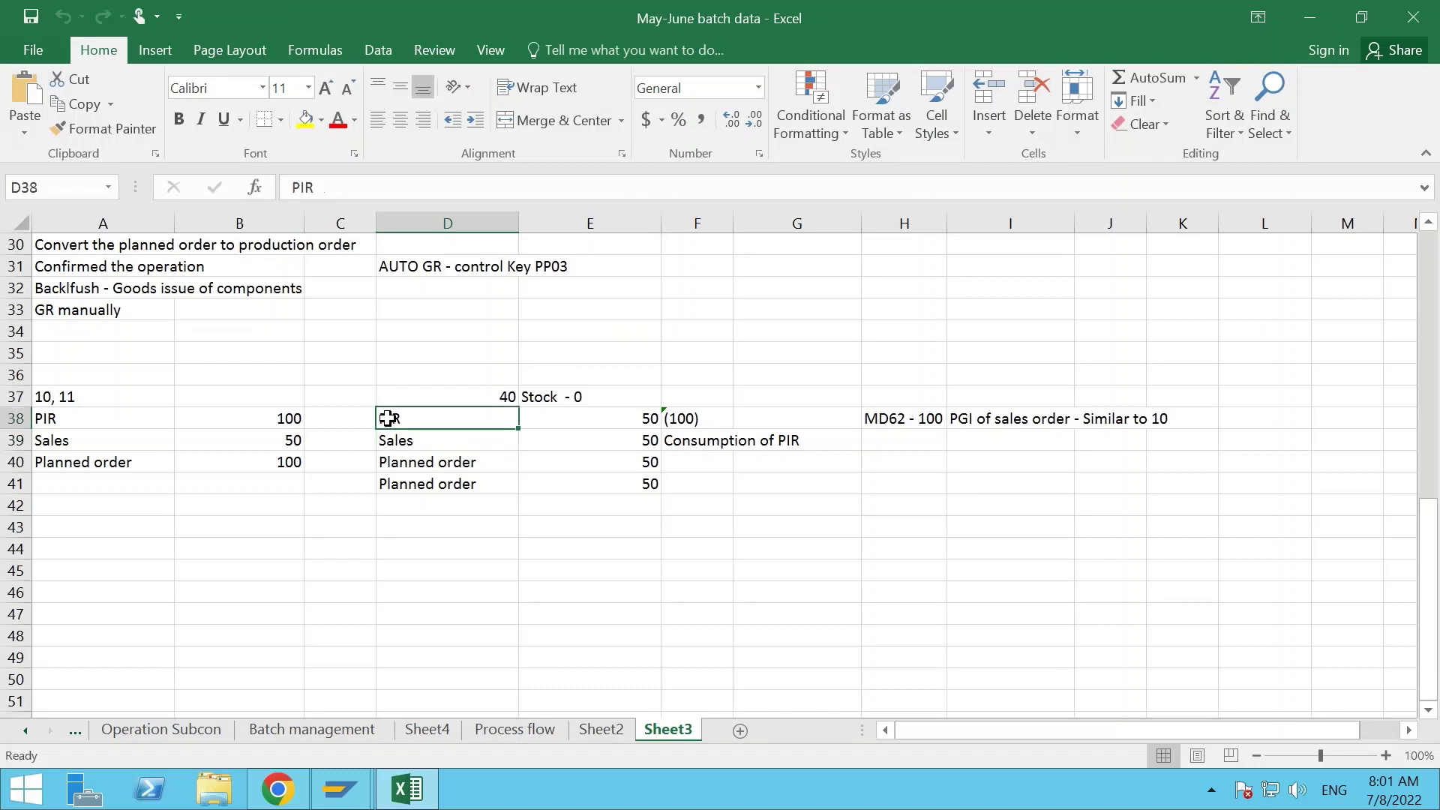
click(651, 418)
click(697, 414)
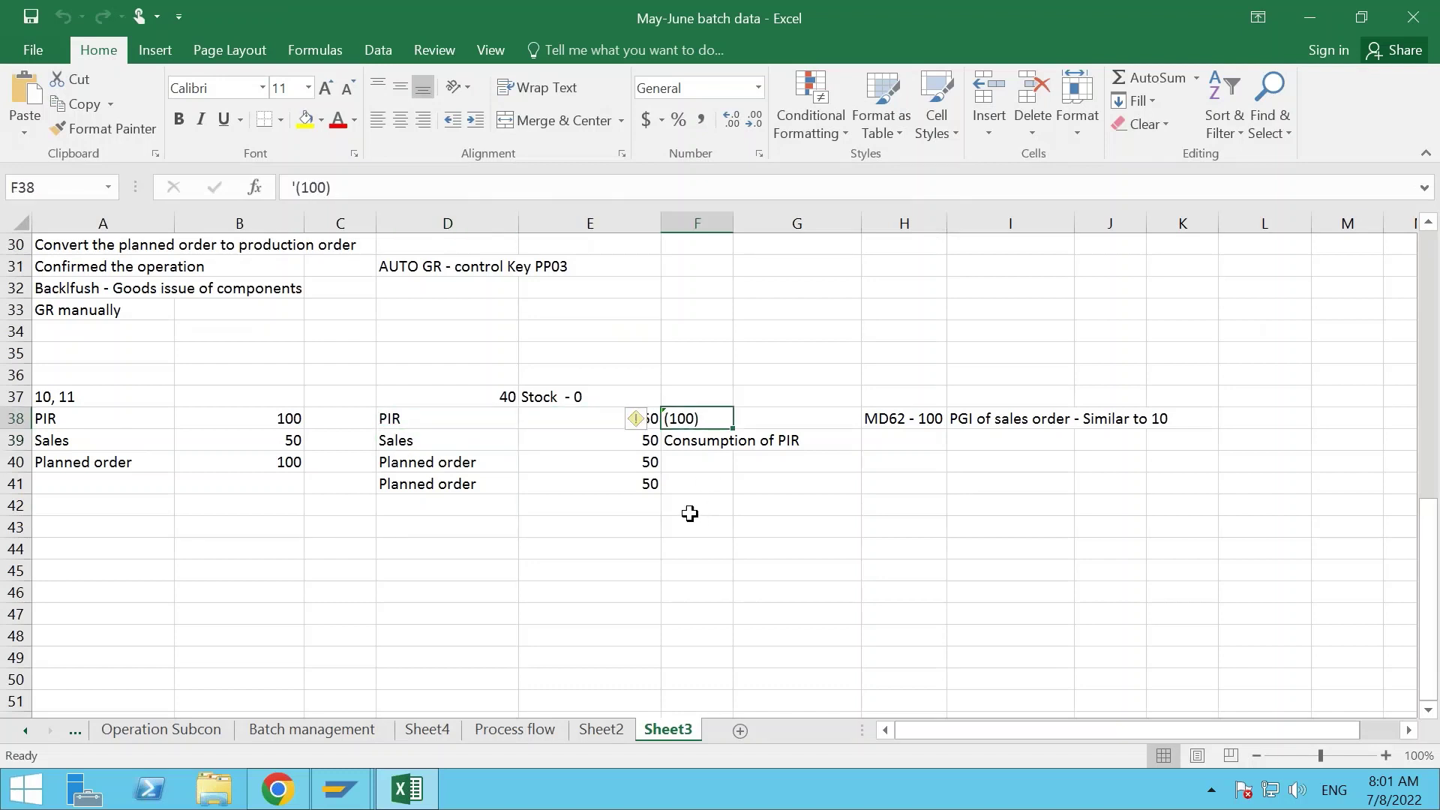
Switch back to SAP in Chrome, set the forward consumption period to 90 in FERT-MTS-40's MRP 3 view, and save the material.
click(277, 789)
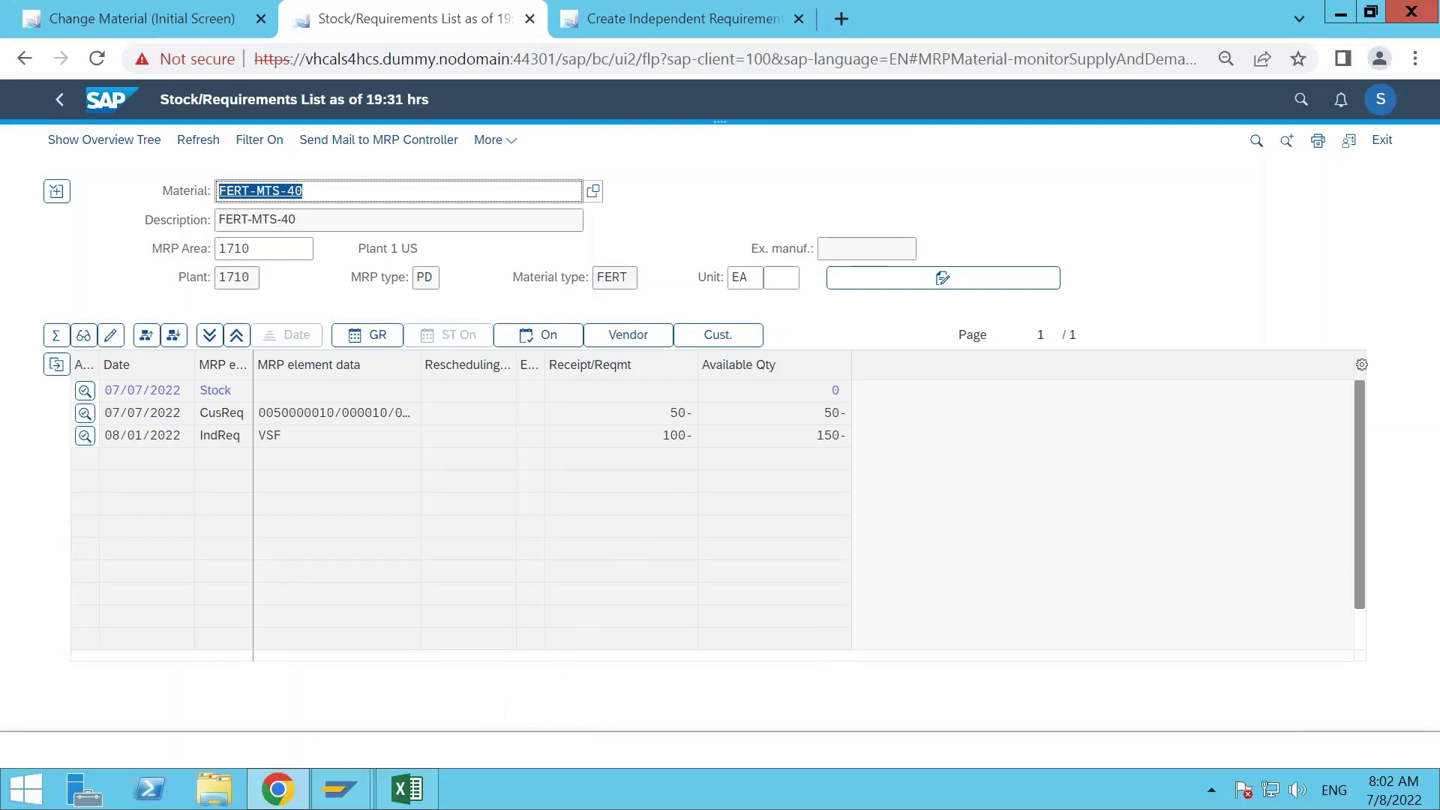
click(159, 24)
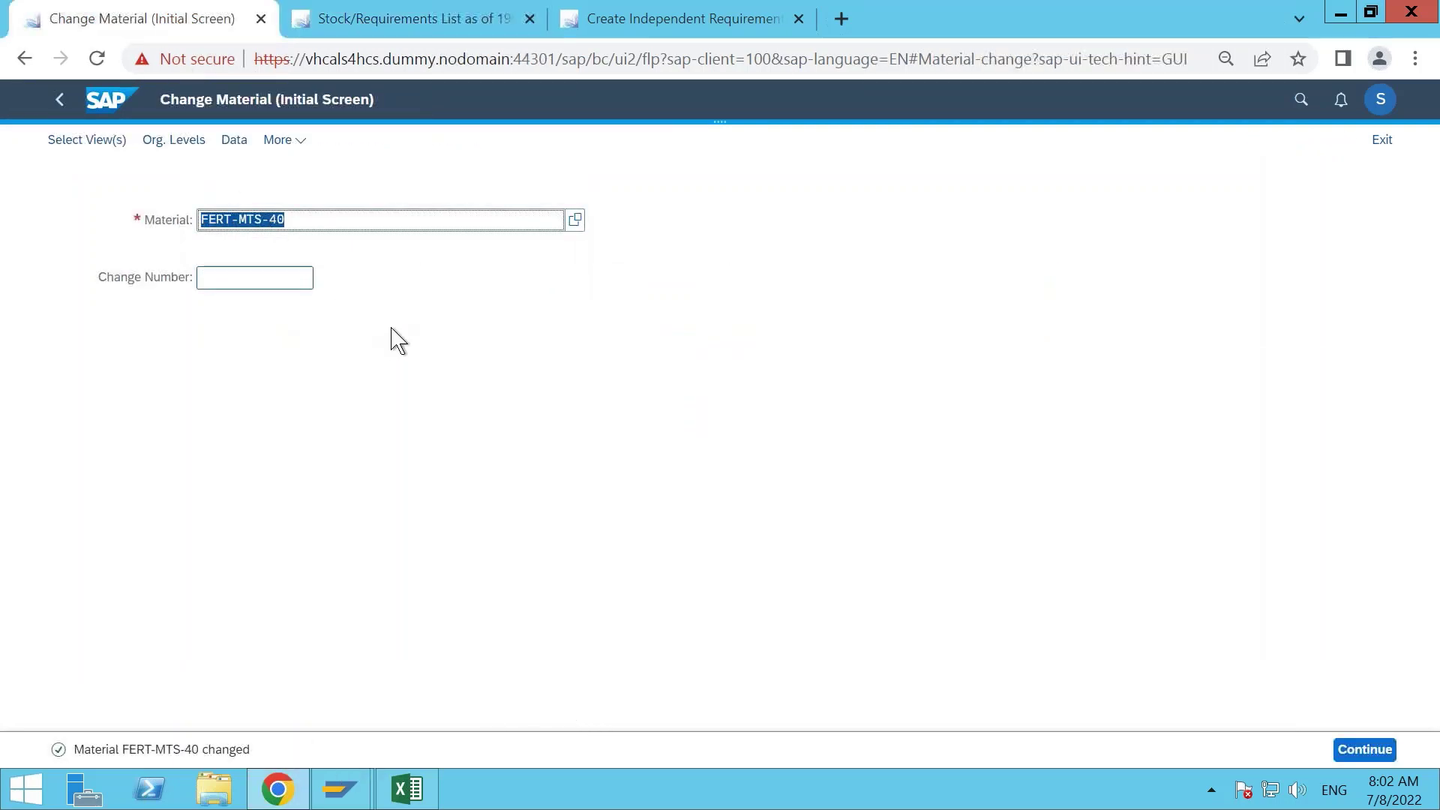
key(Return)
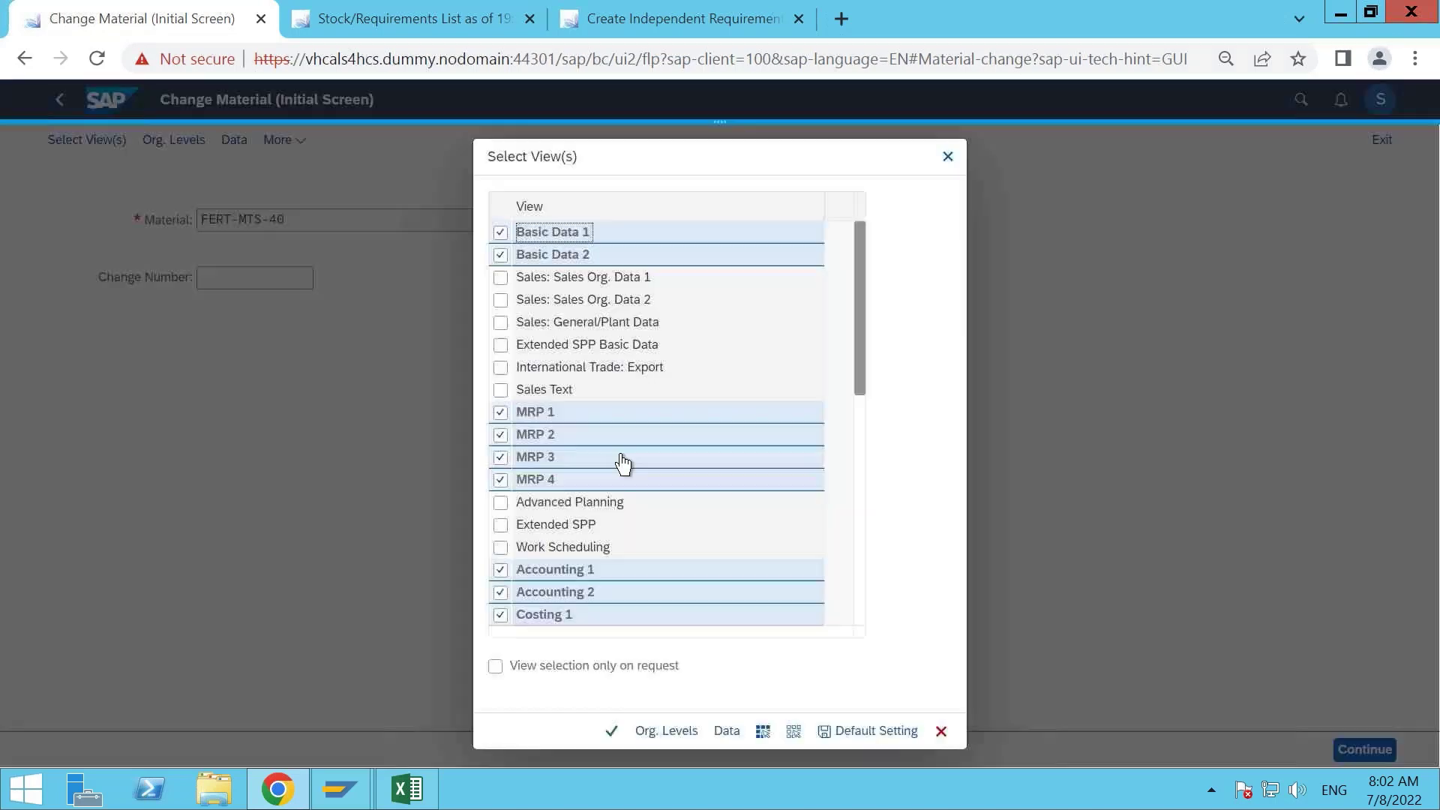
click(611, 732)
click(793, 587)
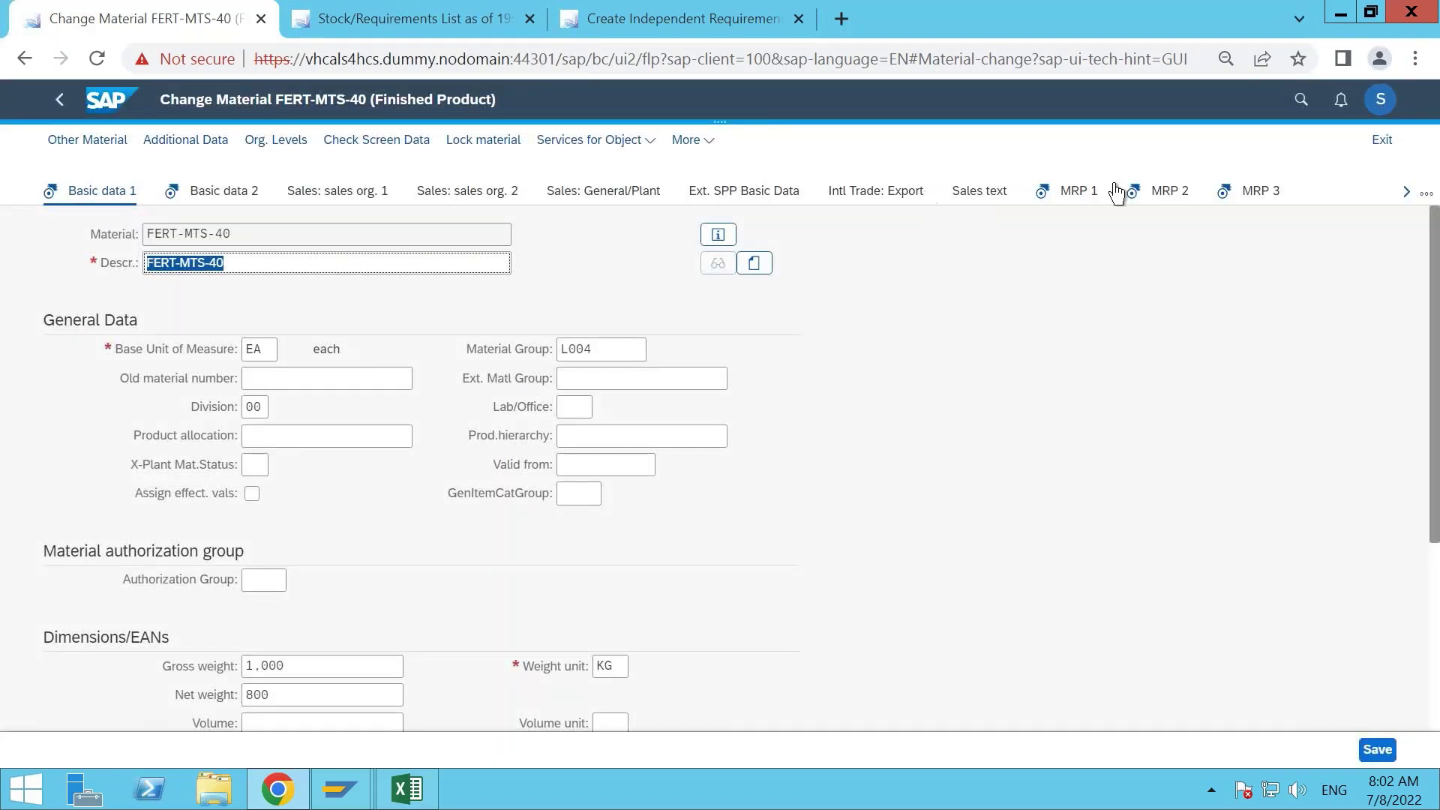
click(1256, 192)
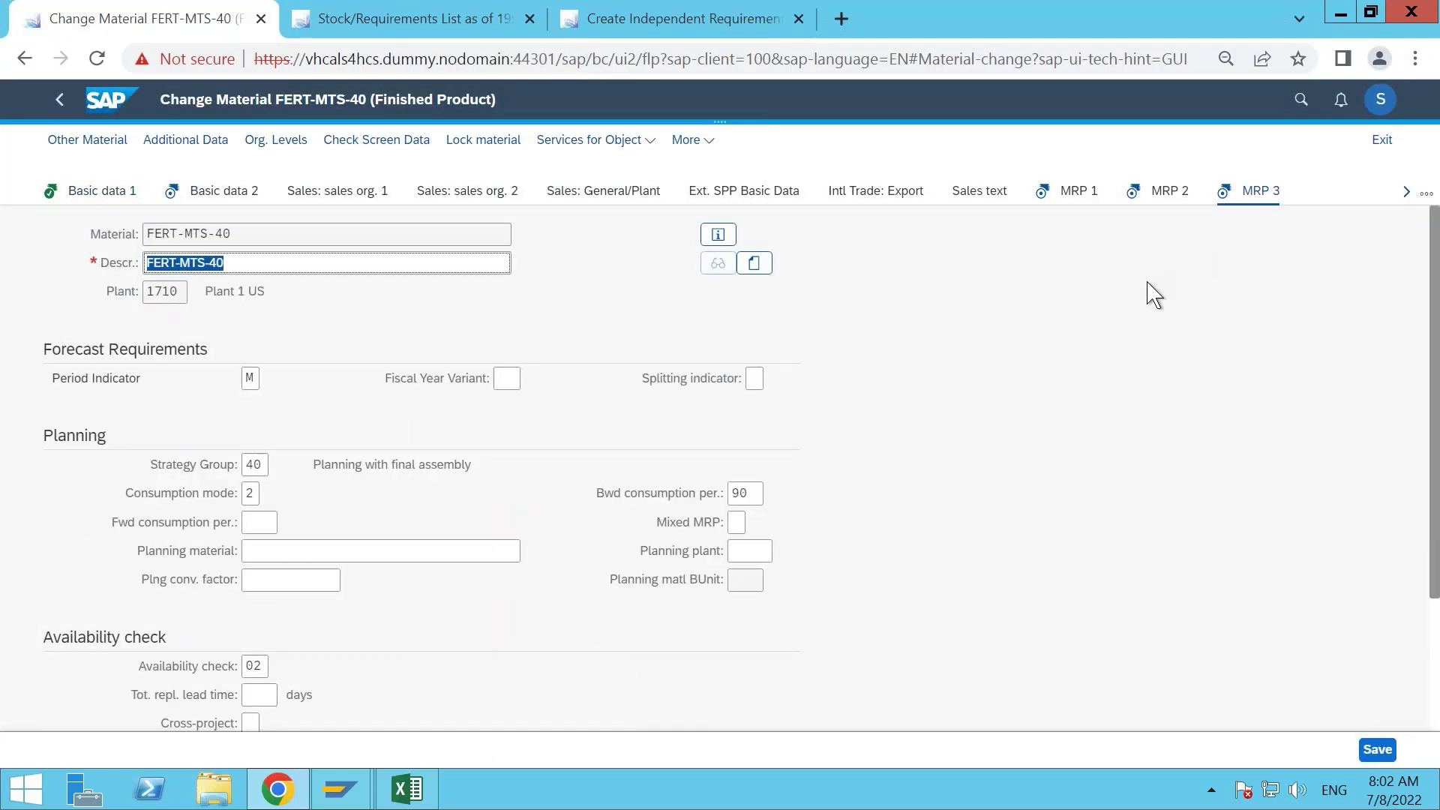
click(257, 523)
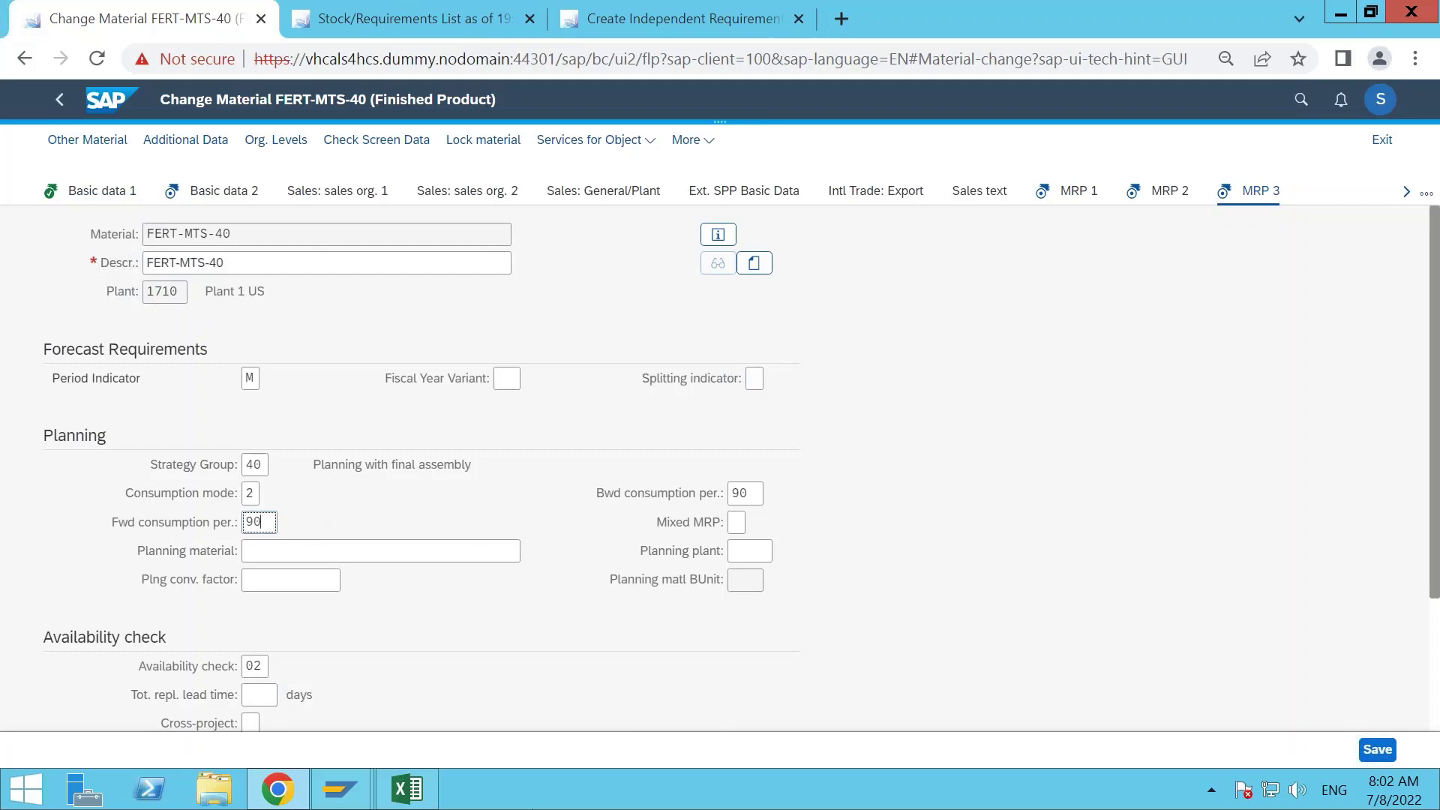
click(1380, 750)
Return to the stock/requirements list of FERT-MTS-40 and refresh it to check the consumption of the planned independent requirement.
click(362, 796)
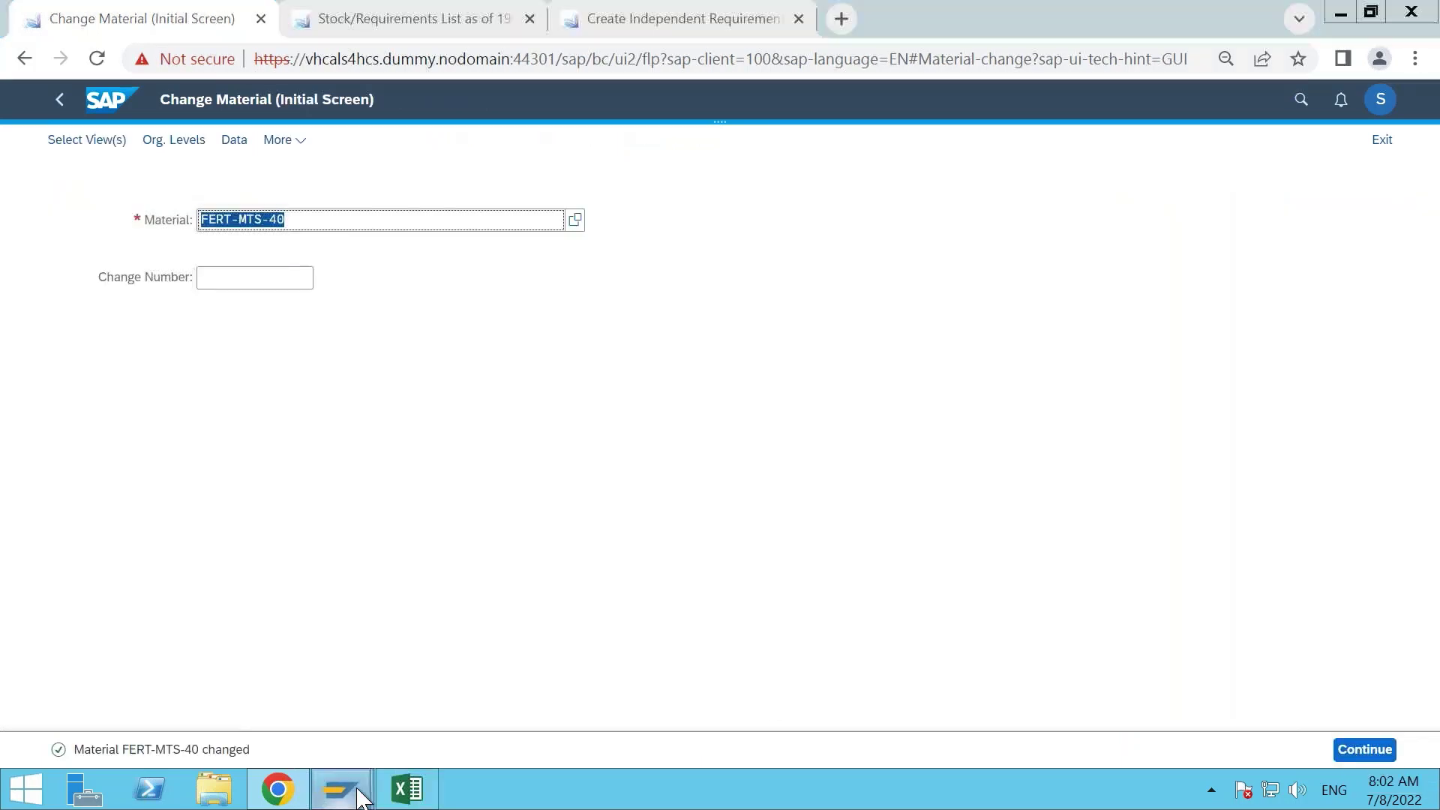
click(407, 789)
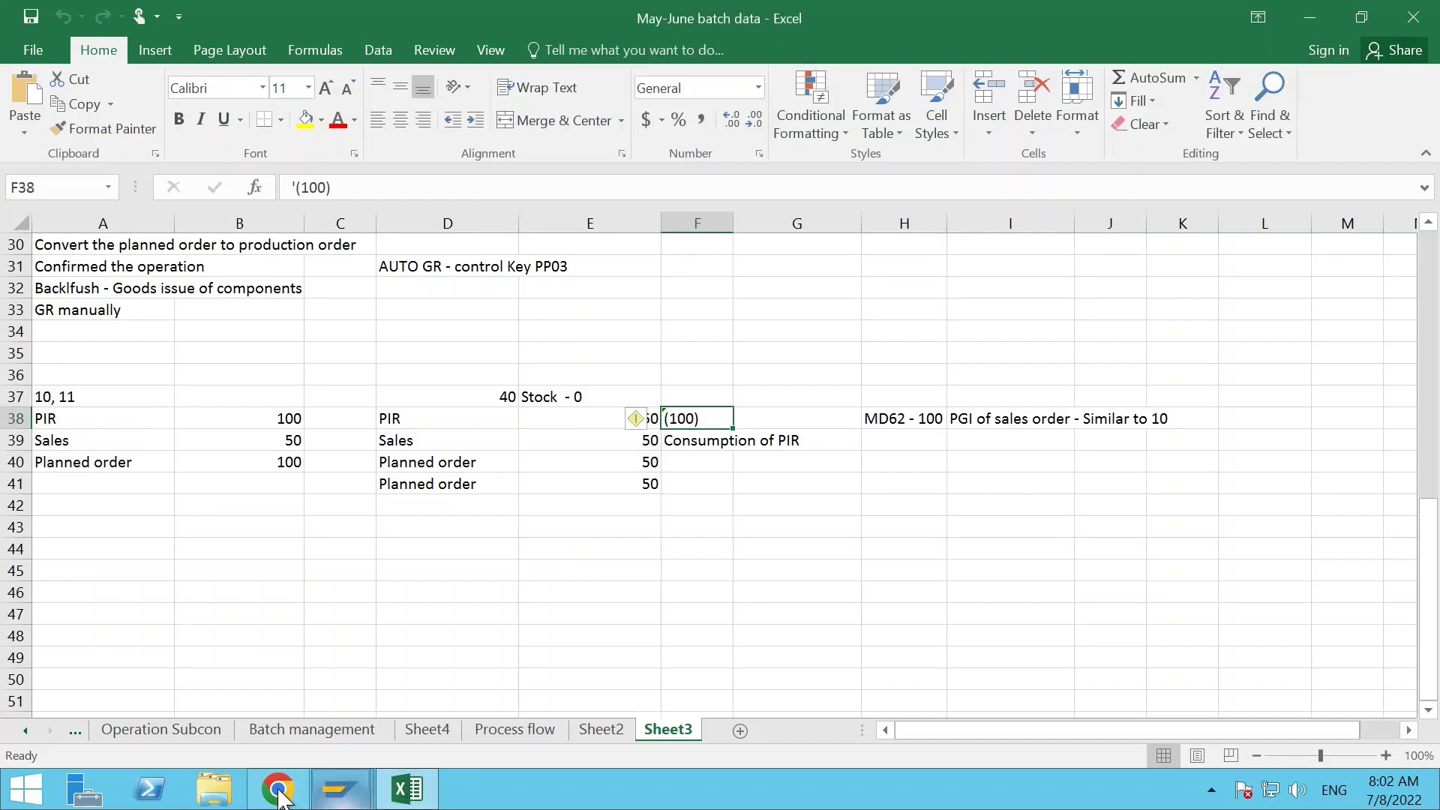
click(278, 796)
click(365, 20)
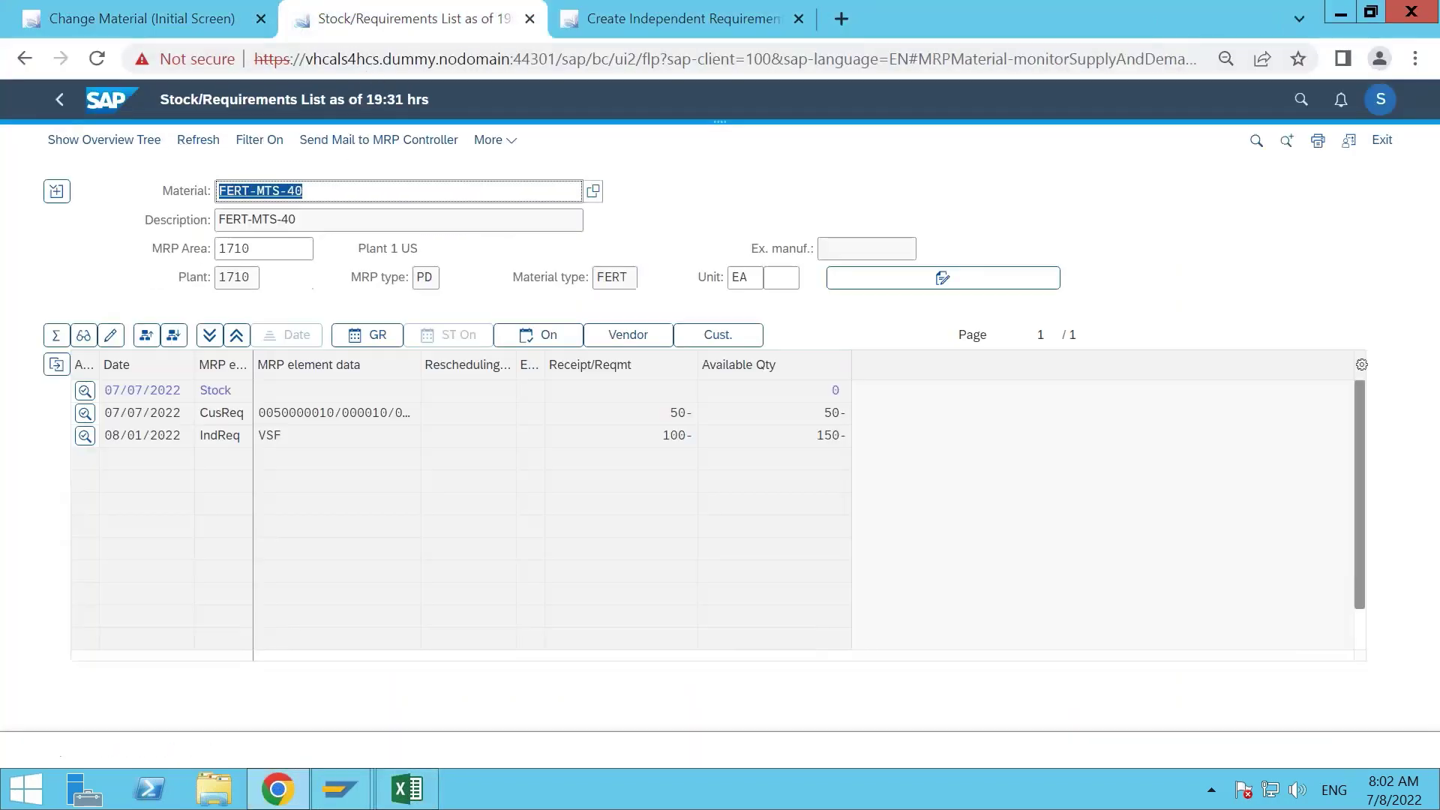
click(194, 144)
Switch to Excel and review the strategy 40 PIR, sales and planned order quantities on Sheet3.
click(407, 789)
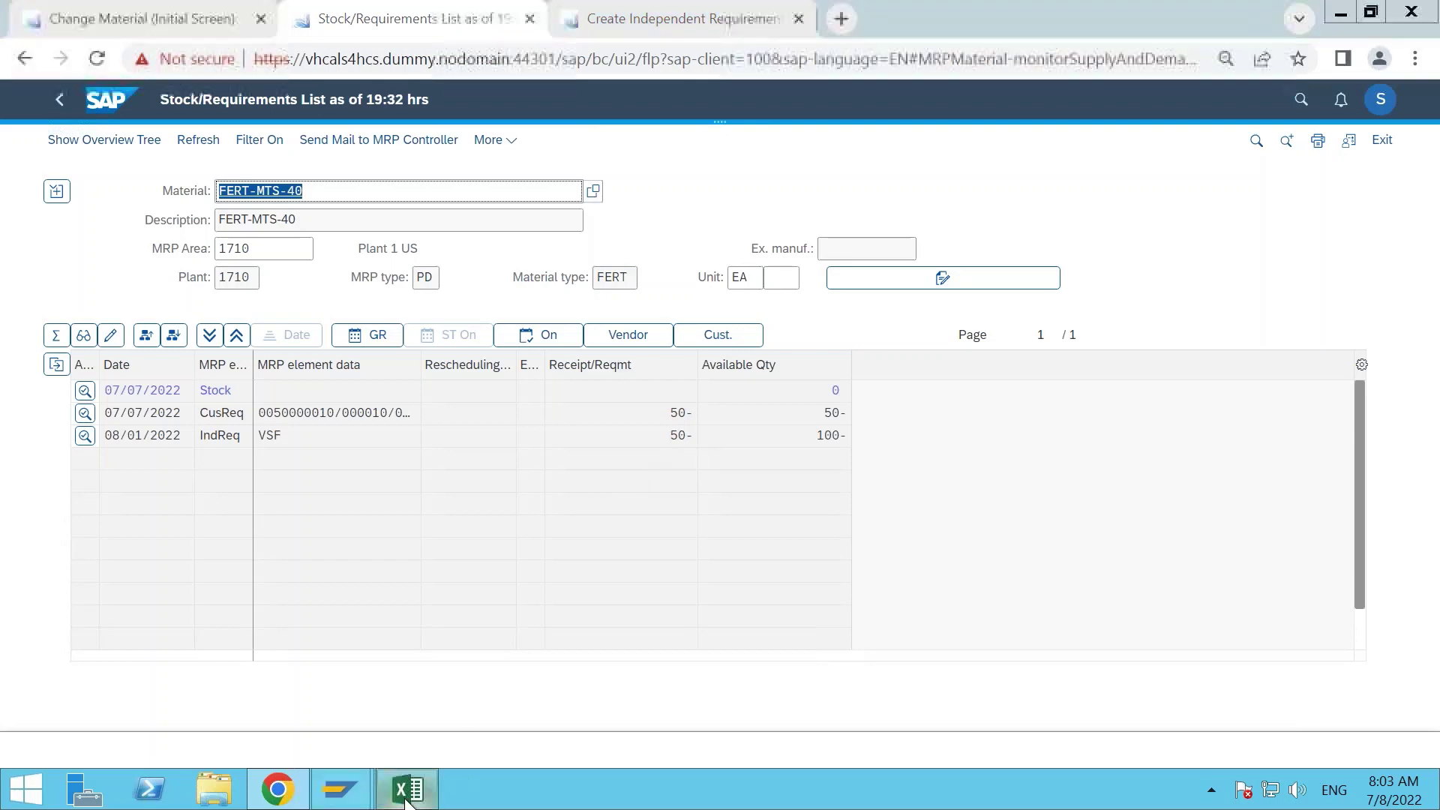
drag(605, 424, 597, 485)
click(494, 633)
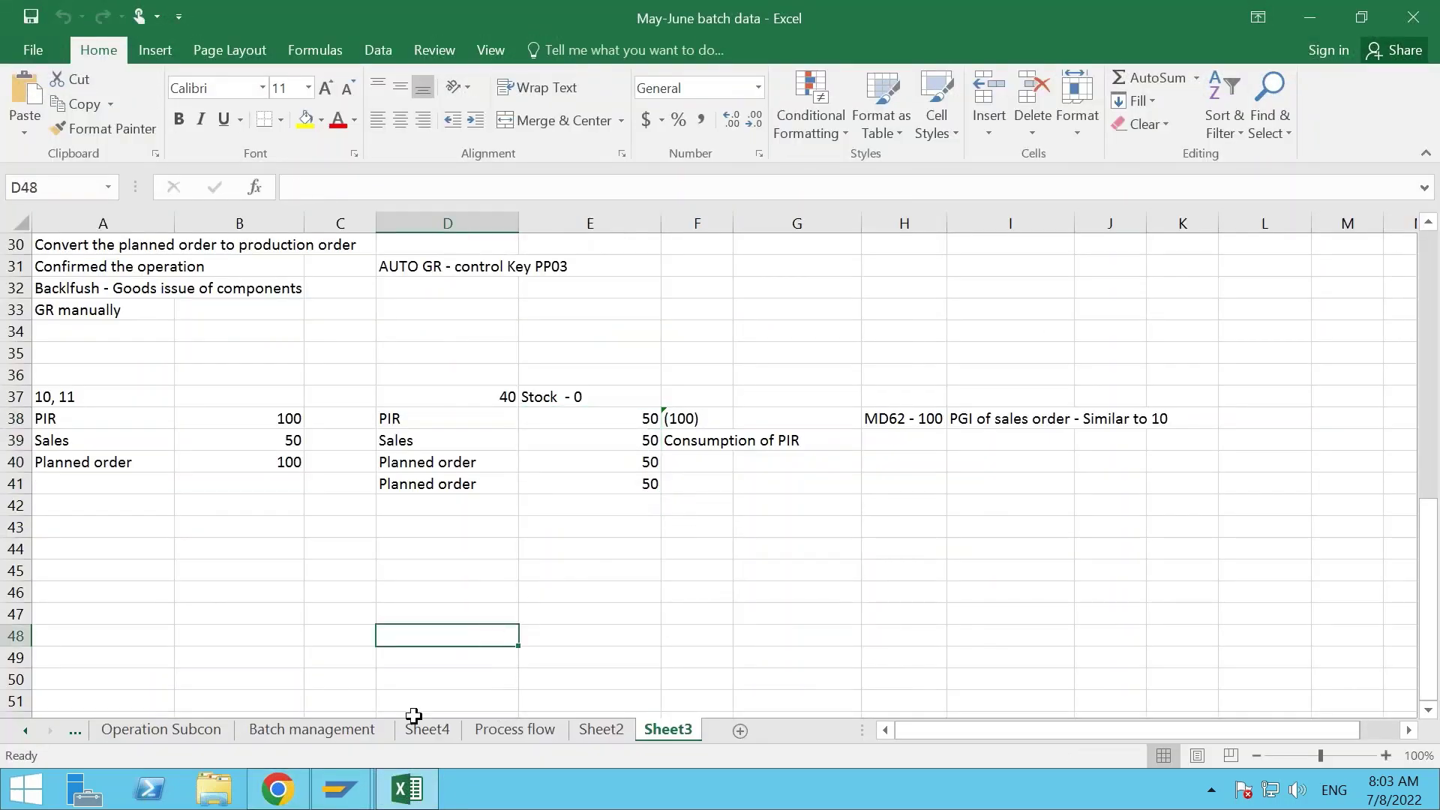
Switch back to Chrome, display the VSF independent requirement's details and planning table, and return to the stock/requirements list.
click(290, 790)
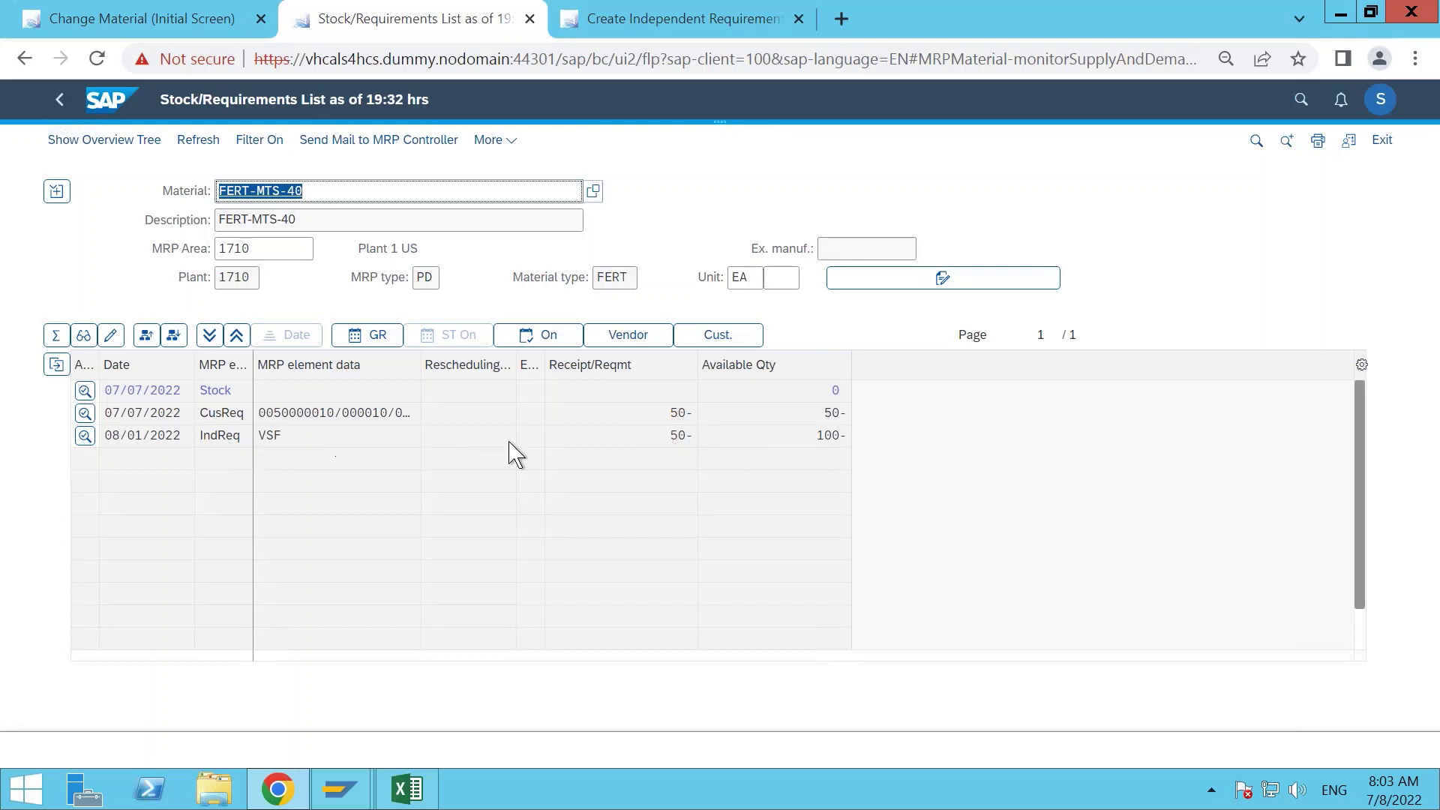
click(85, 436)
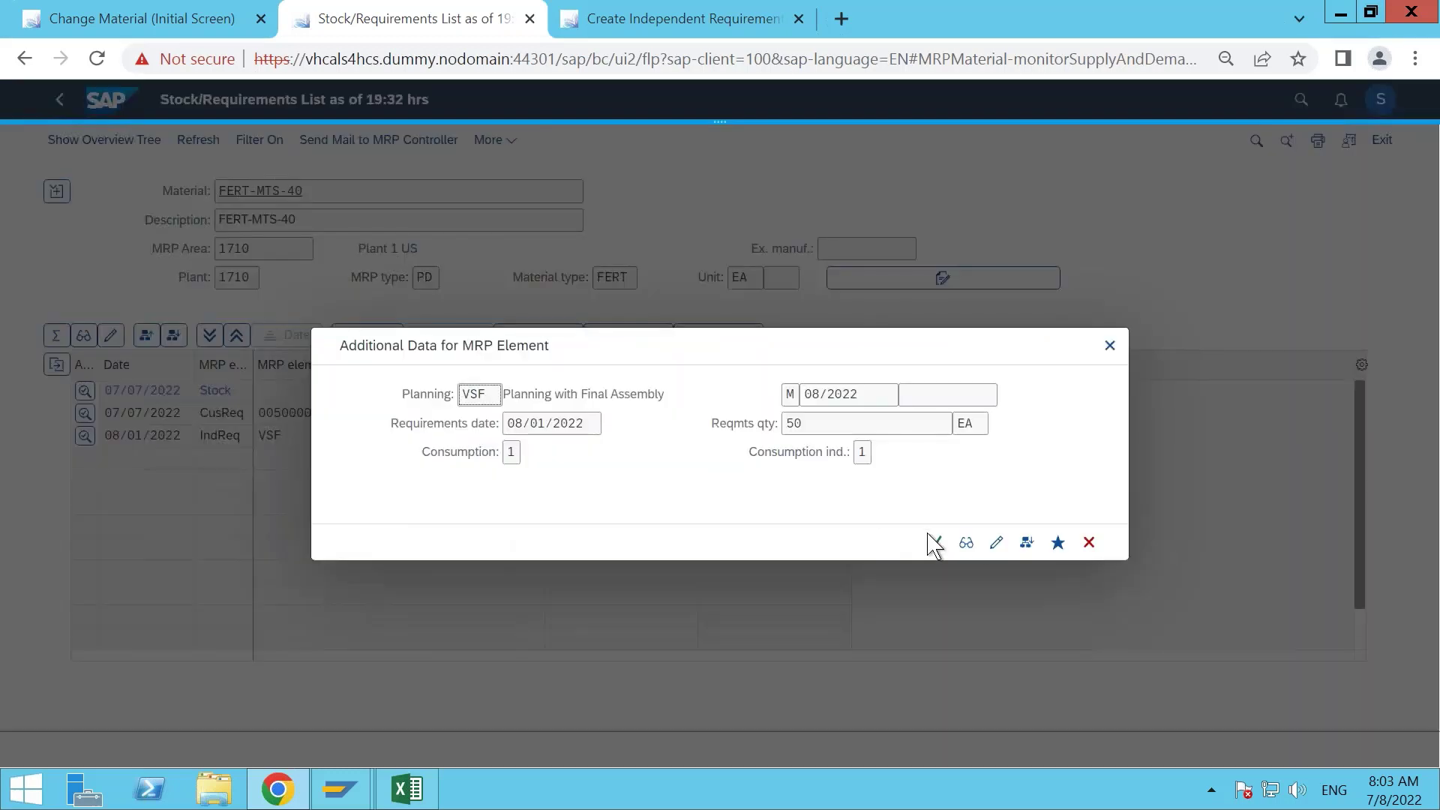
click(966, 544)
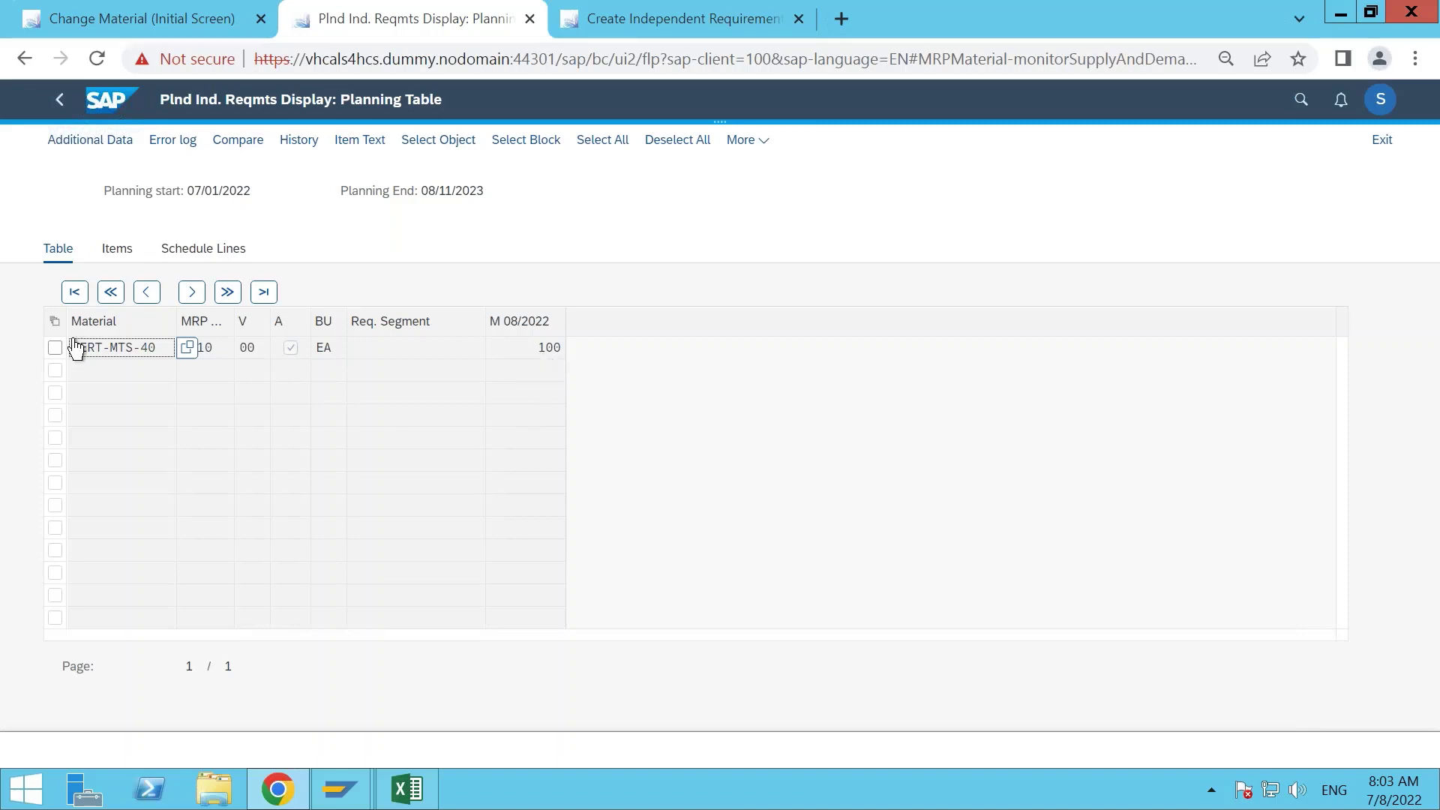
click(59, 99)
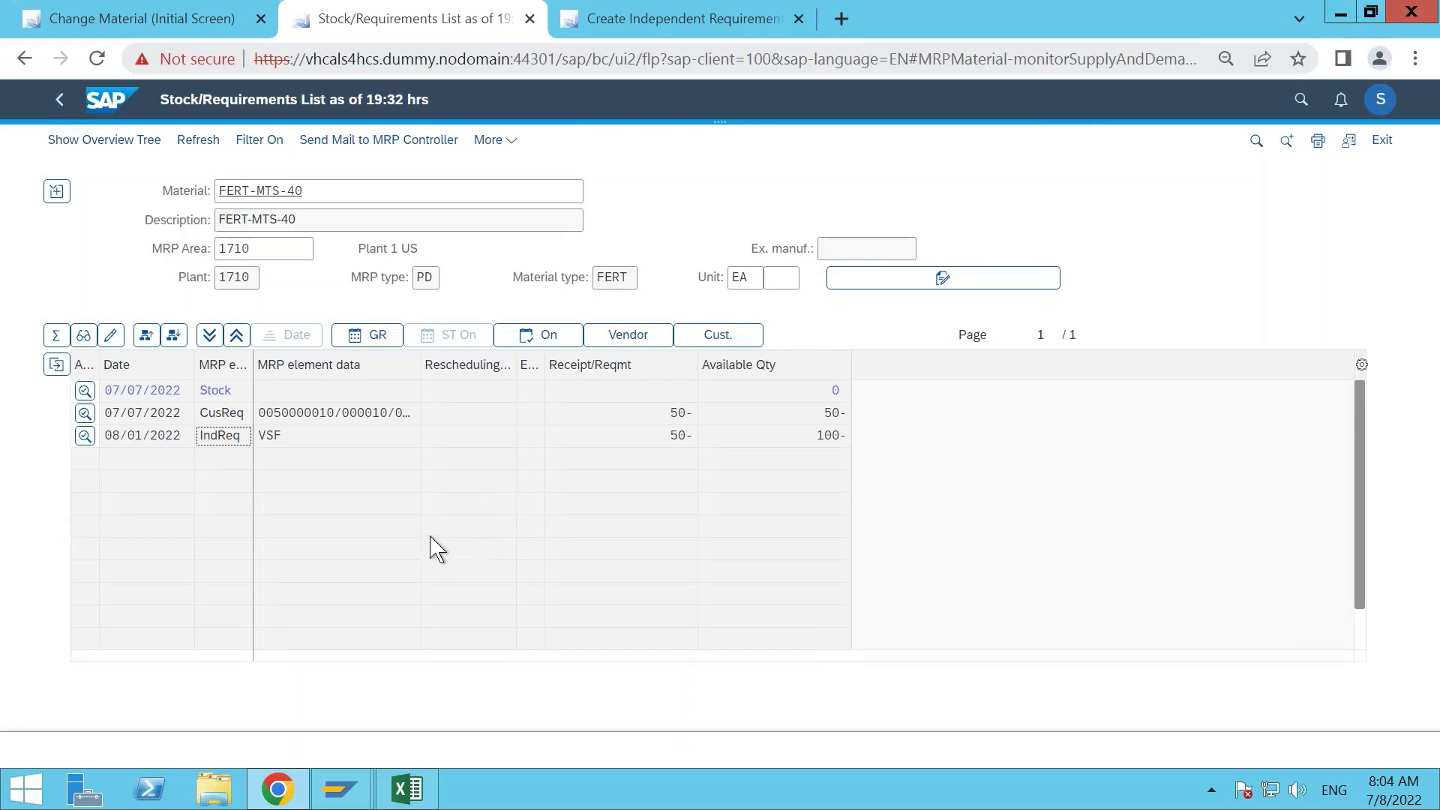
click(591, 31)
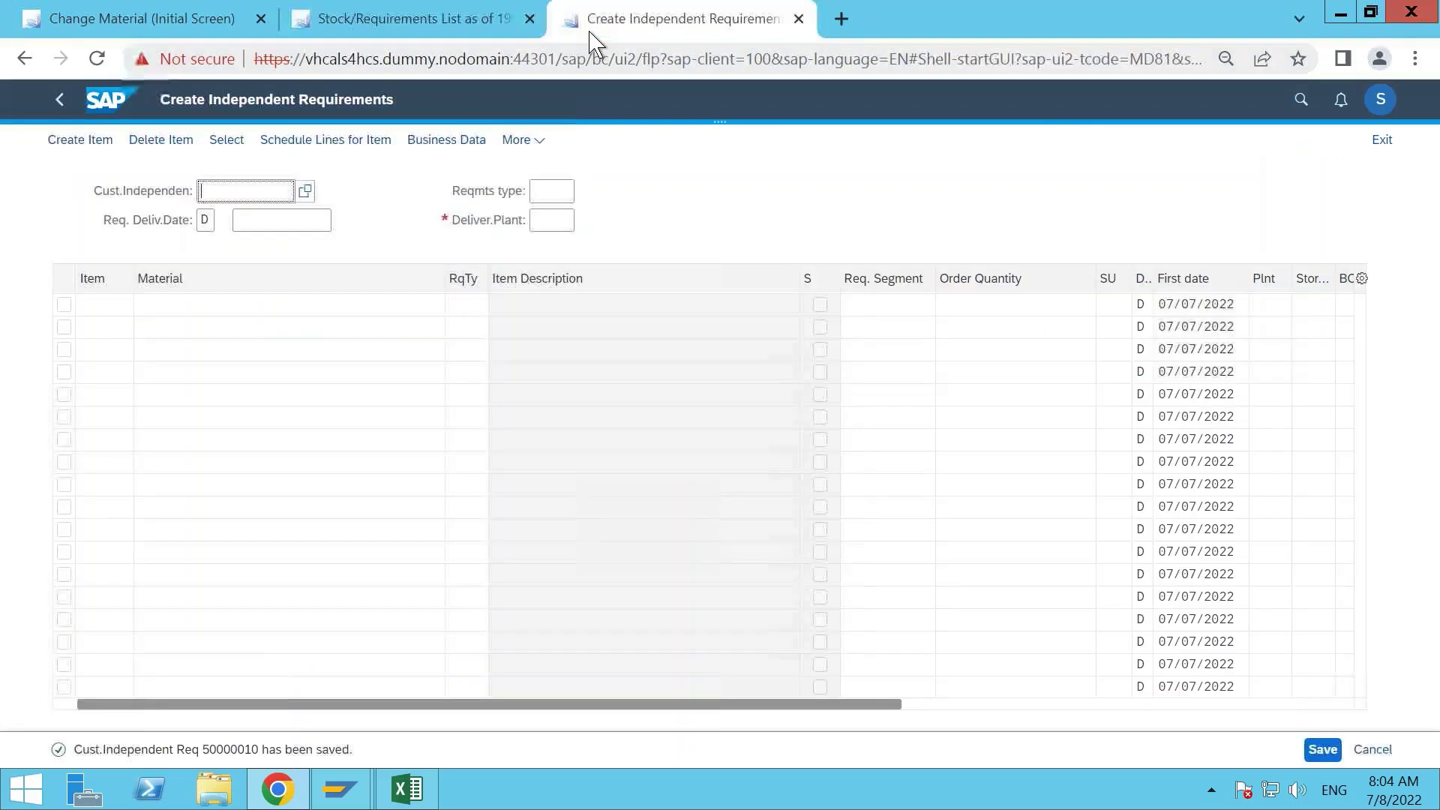
click(384, 30)
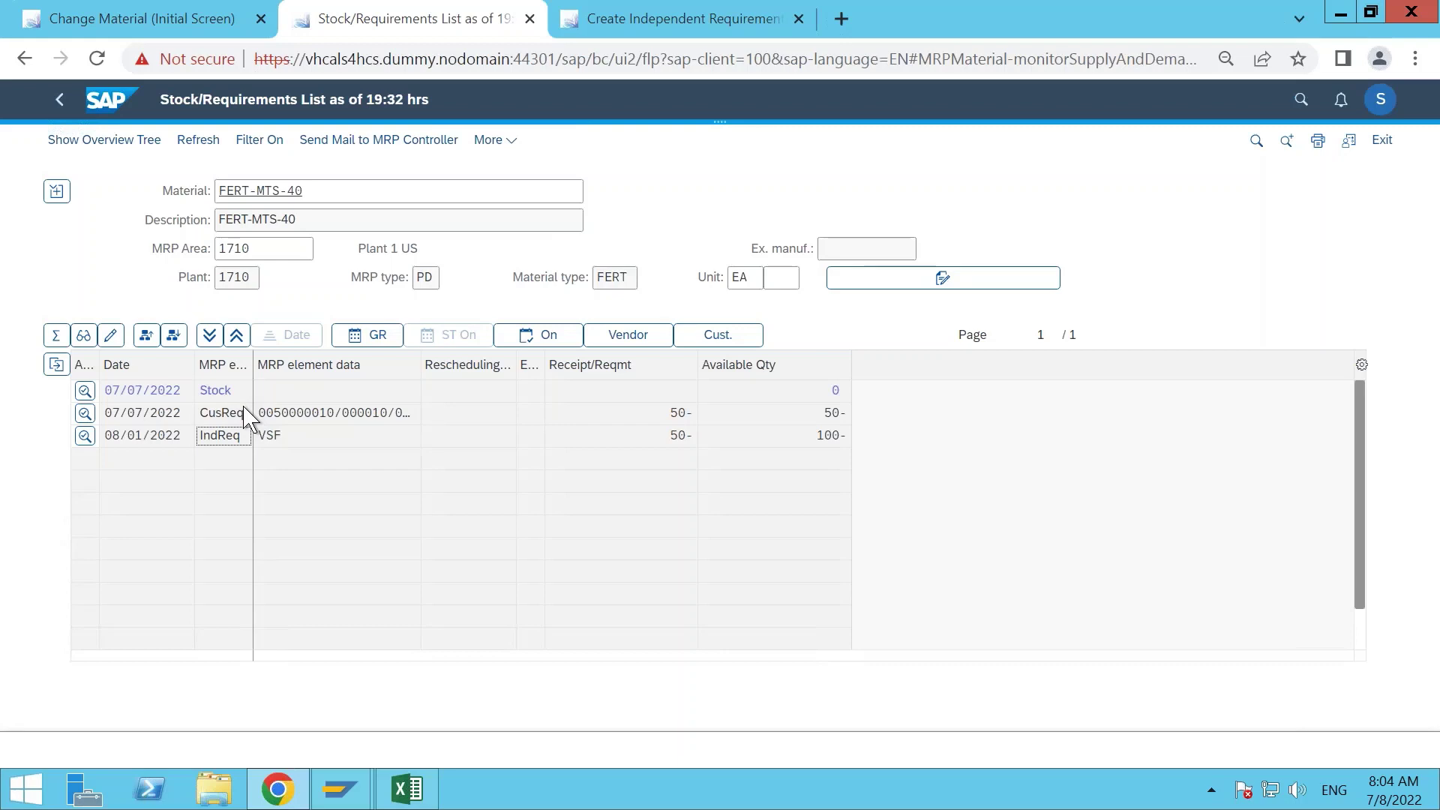
Delete the FERT-MTS-40 item from the customer independent requirement, save it, and refresh the stock/requirements list.
click(84, 417)
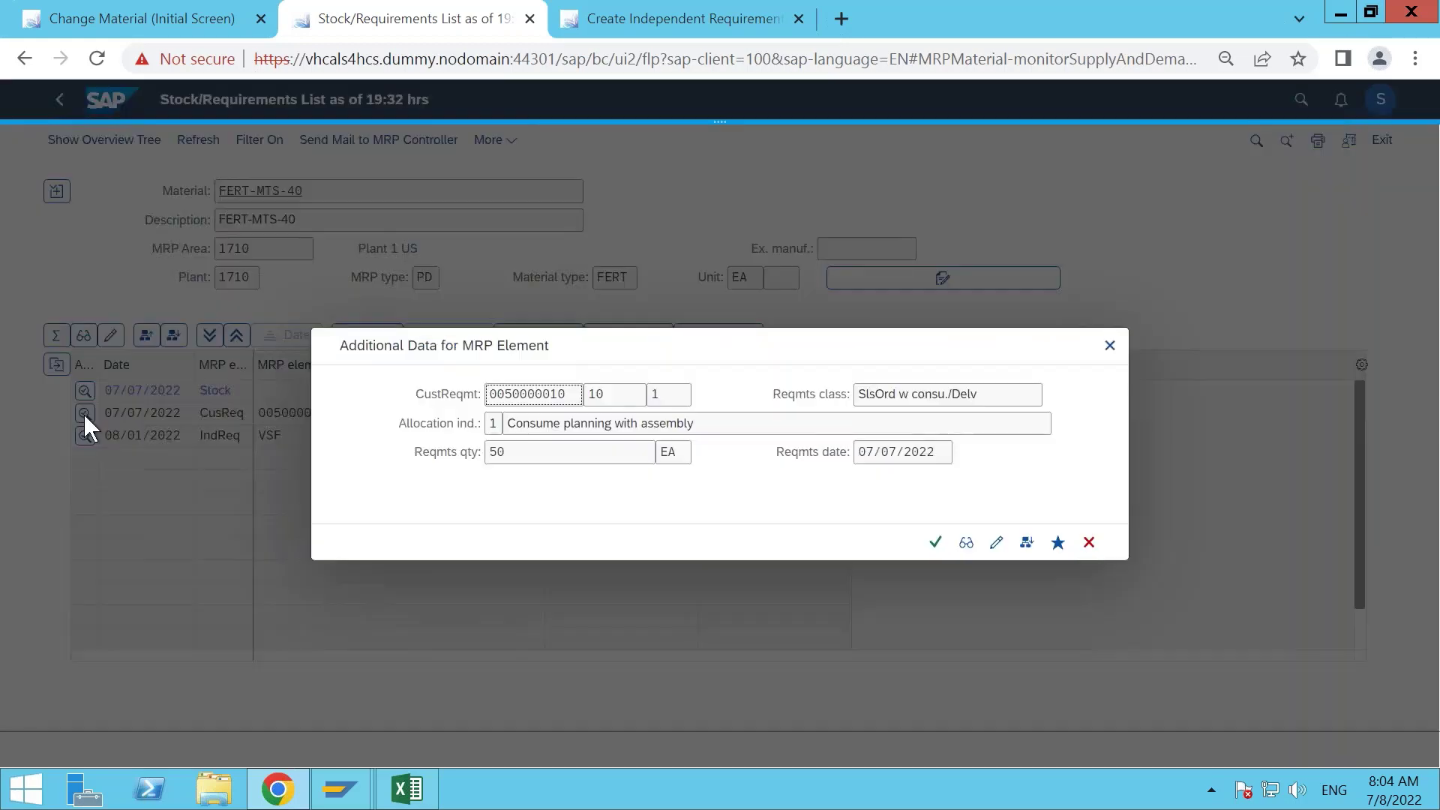
click(996, 544)
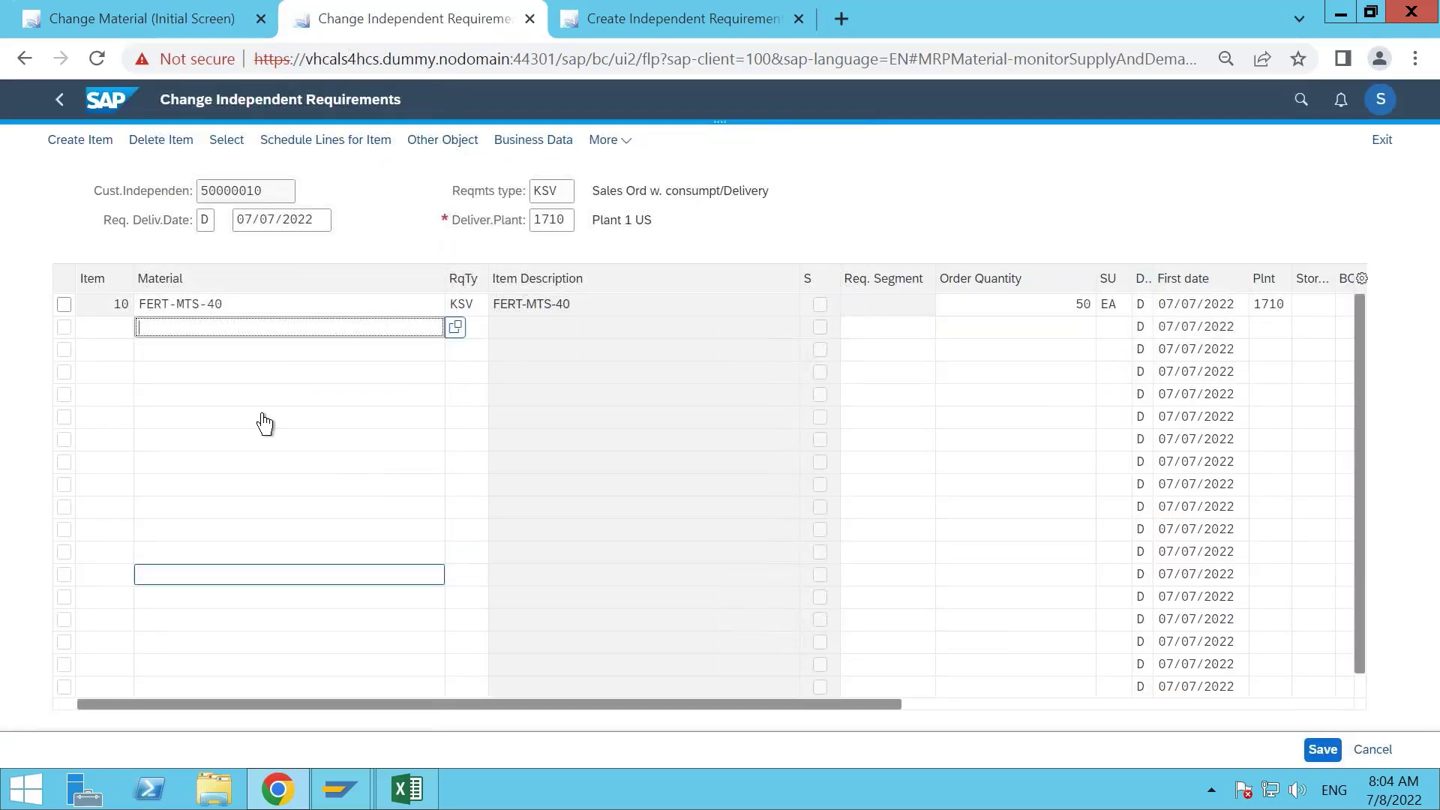
click(64, 305)
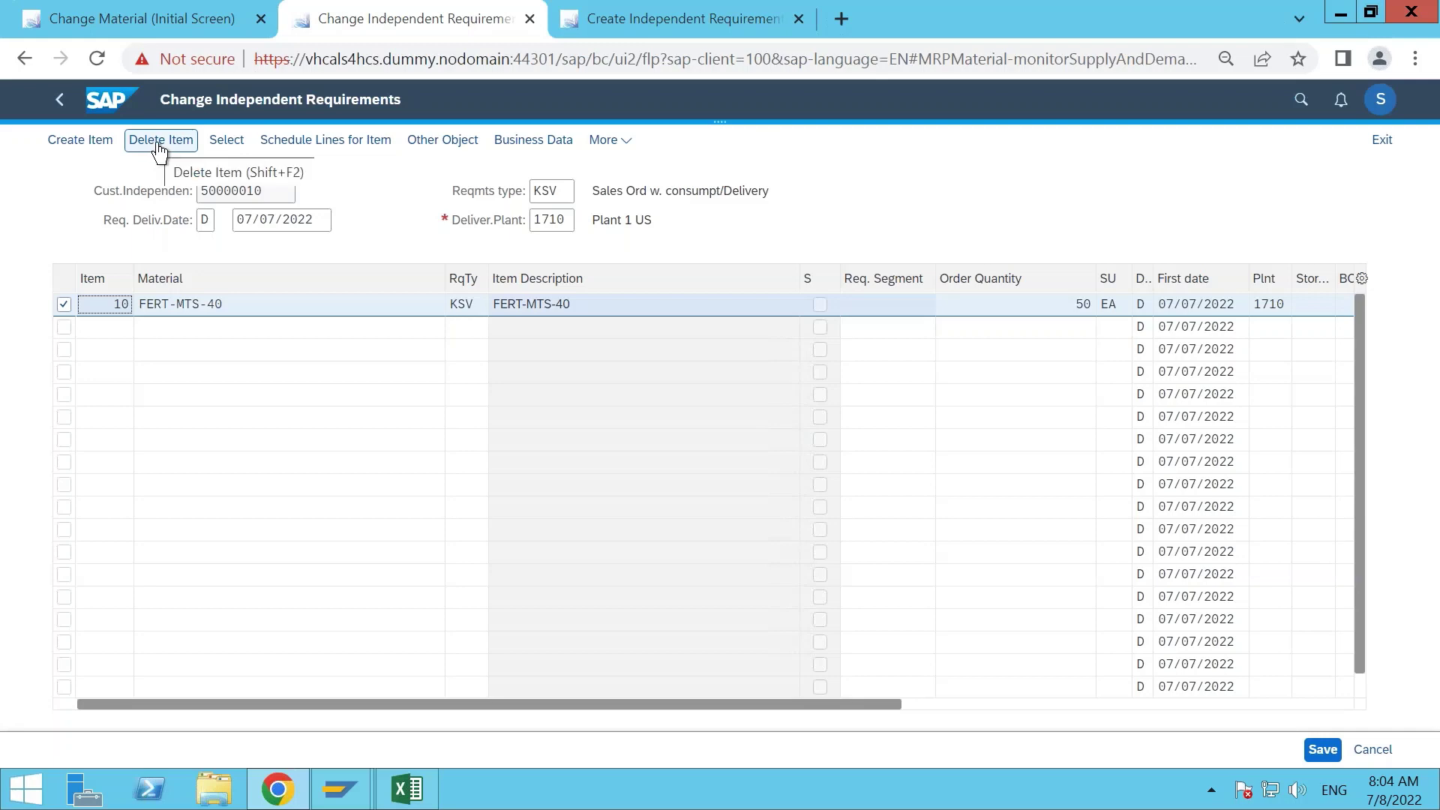
click(158, 146)
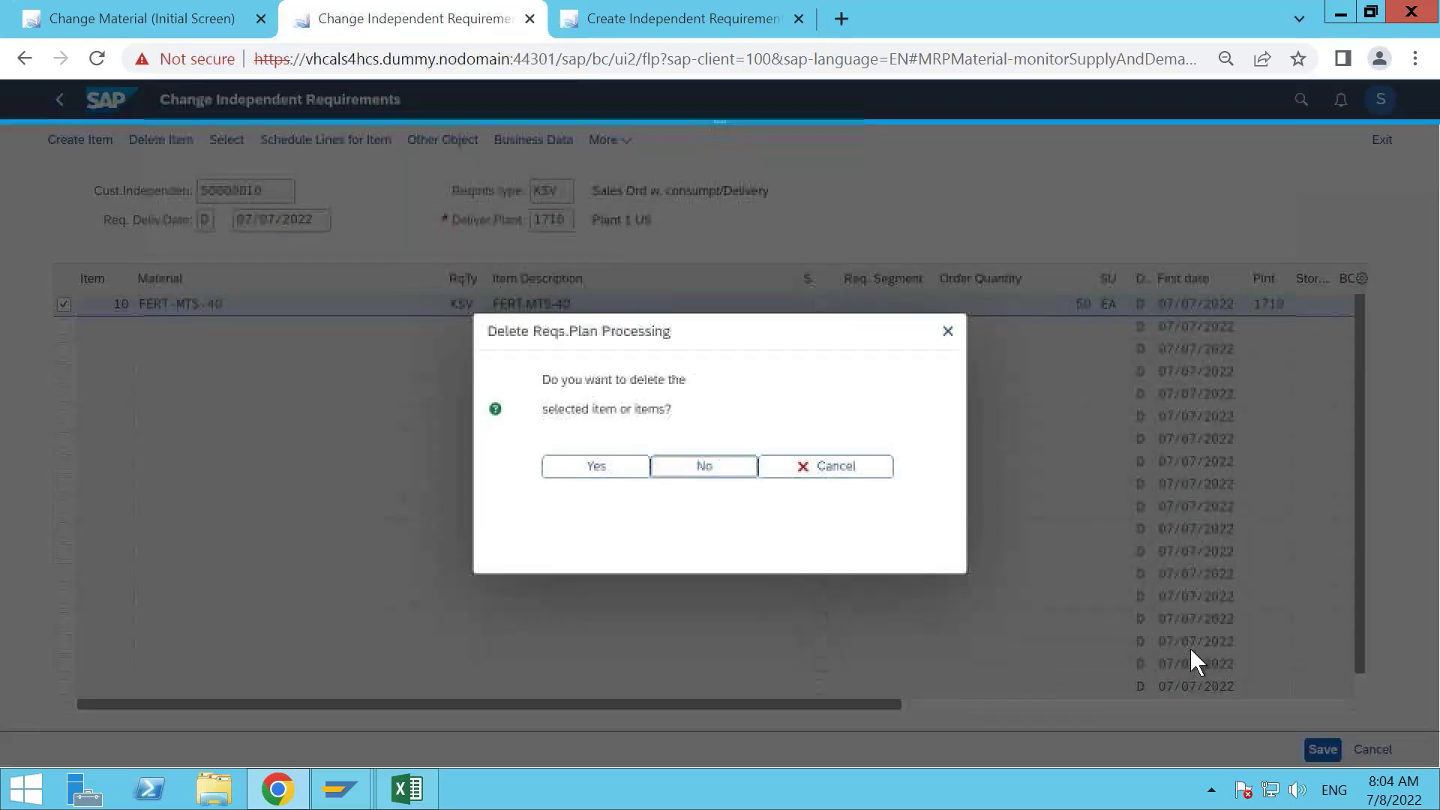
click(596, 467)
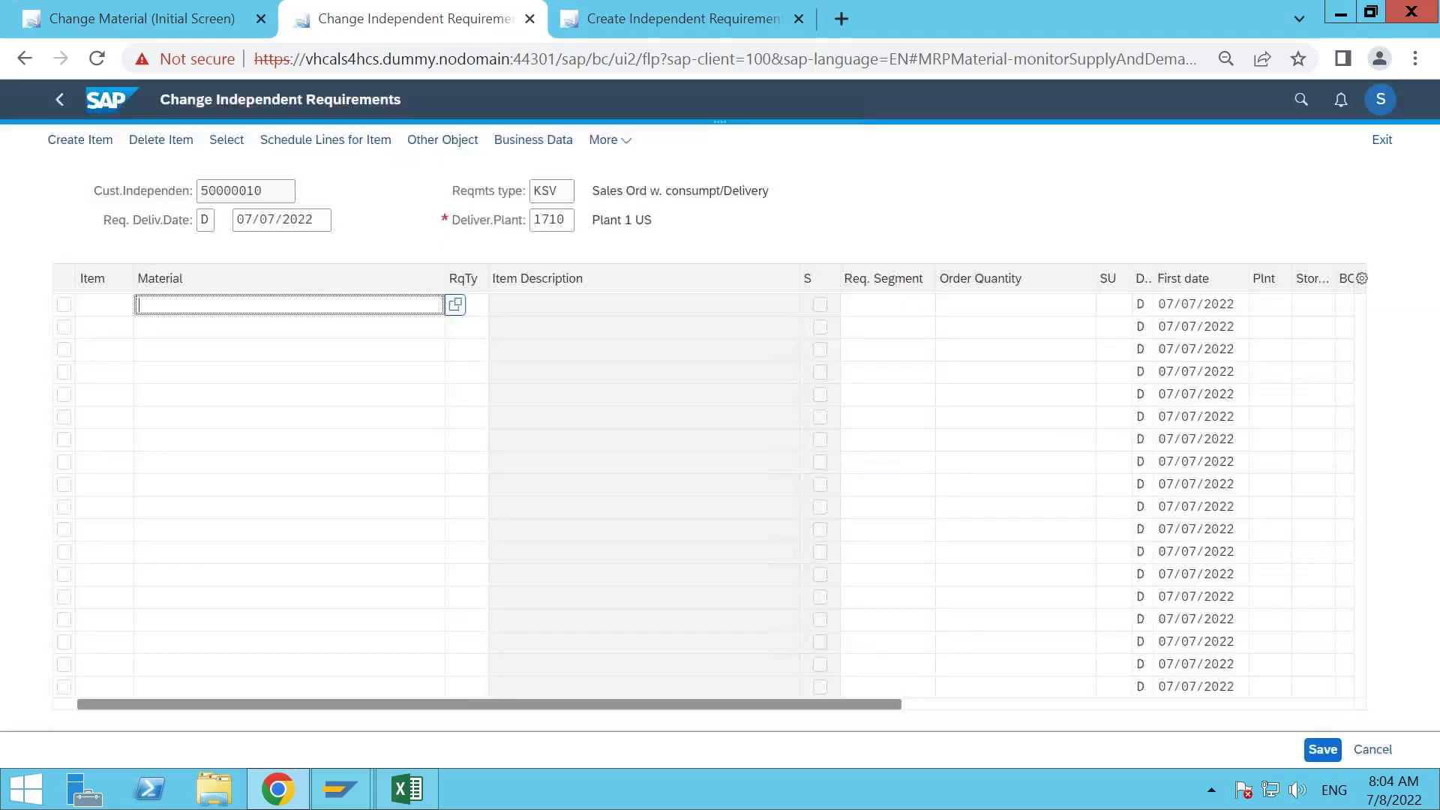
click(1323, 749)
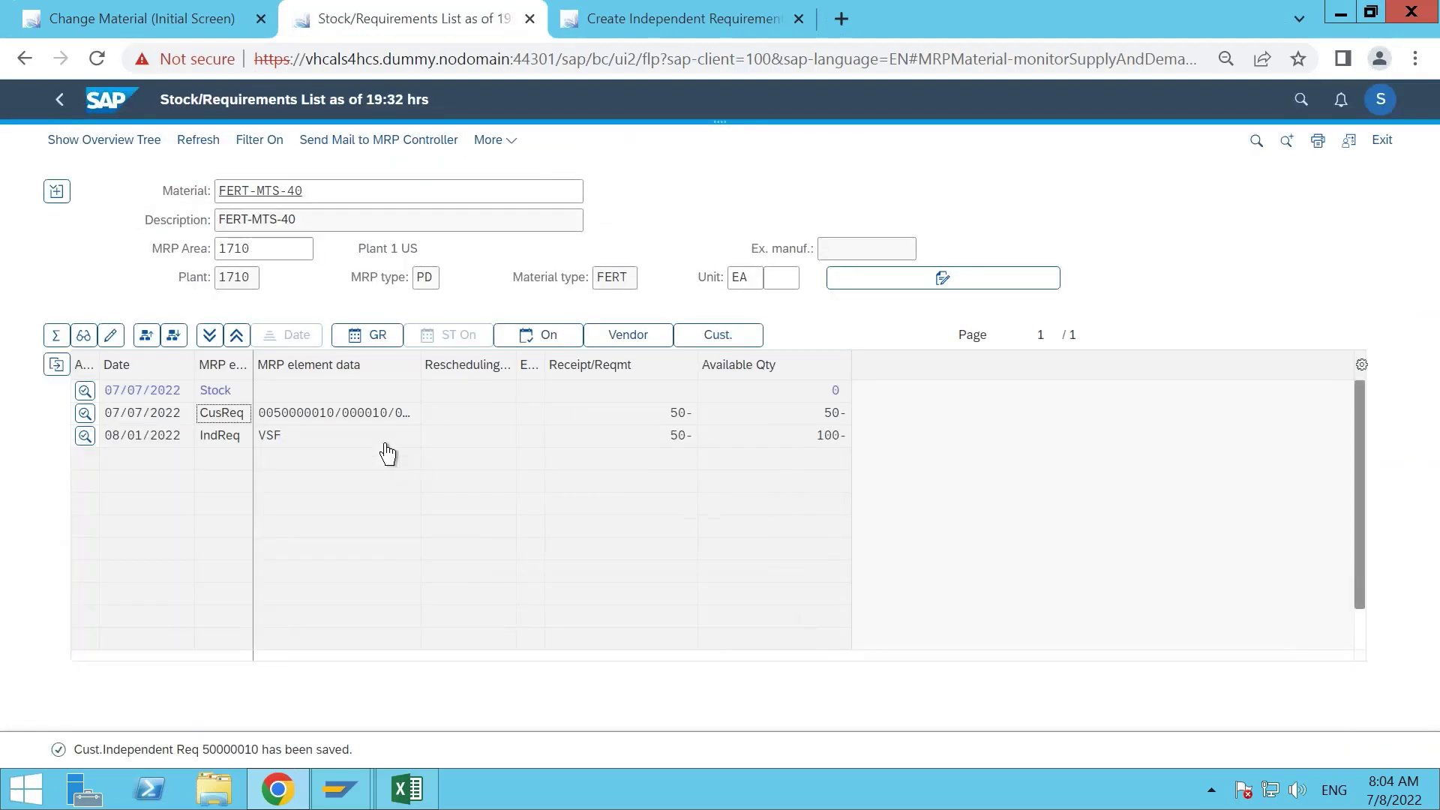
click(209, 143)
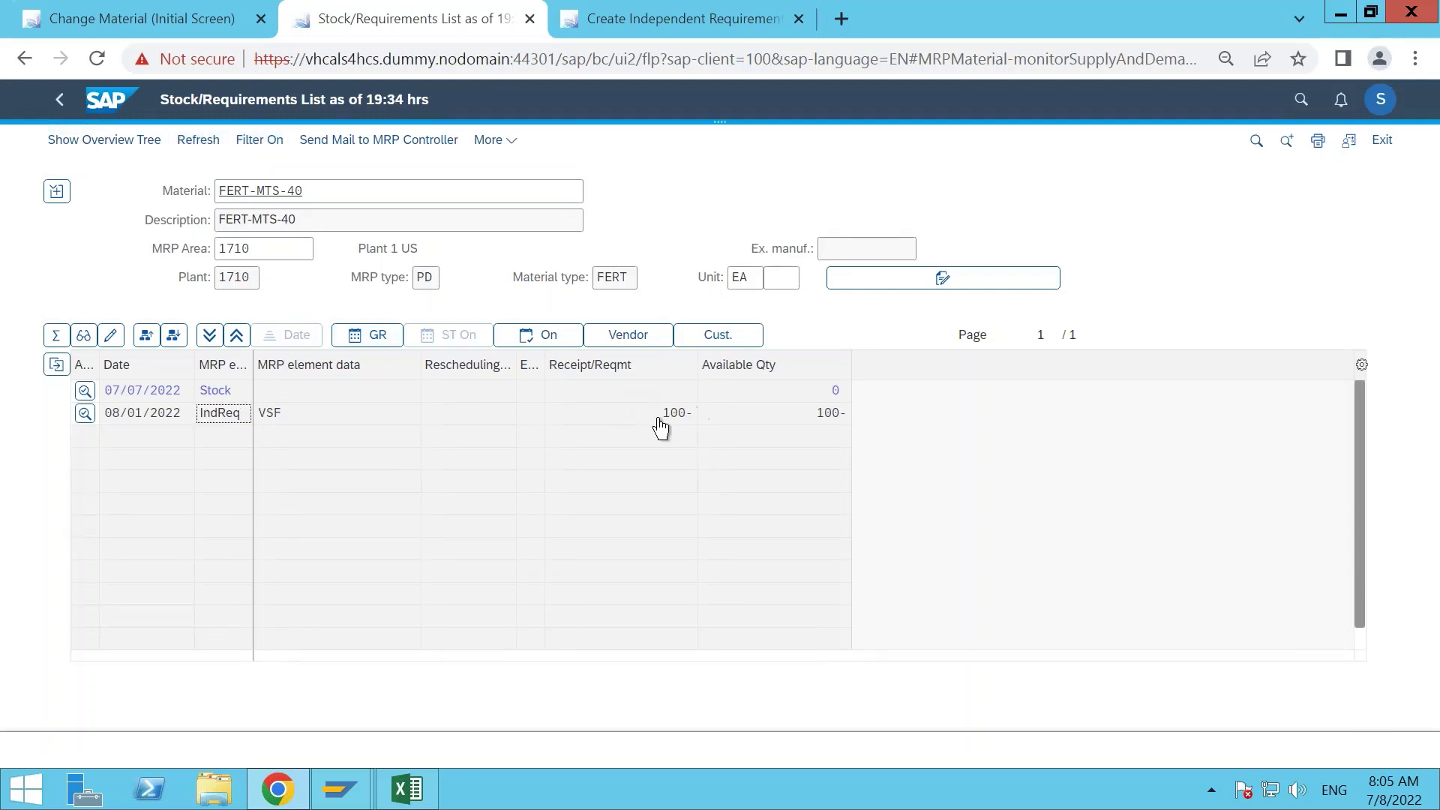
From the Change Material session, find VA01 and open Create Sales Orders.
click(193, 20)
click(1303, 99)
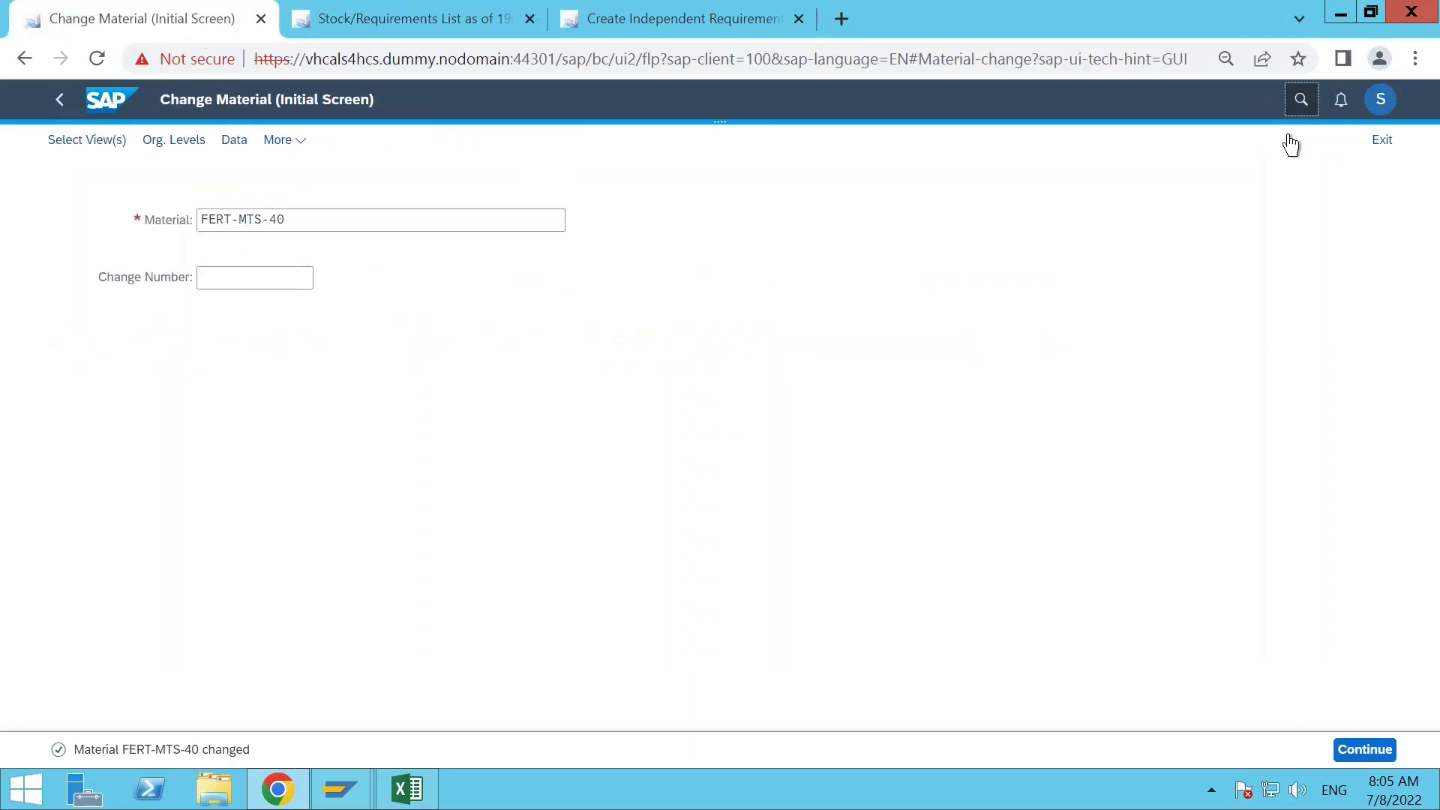
text(va01)
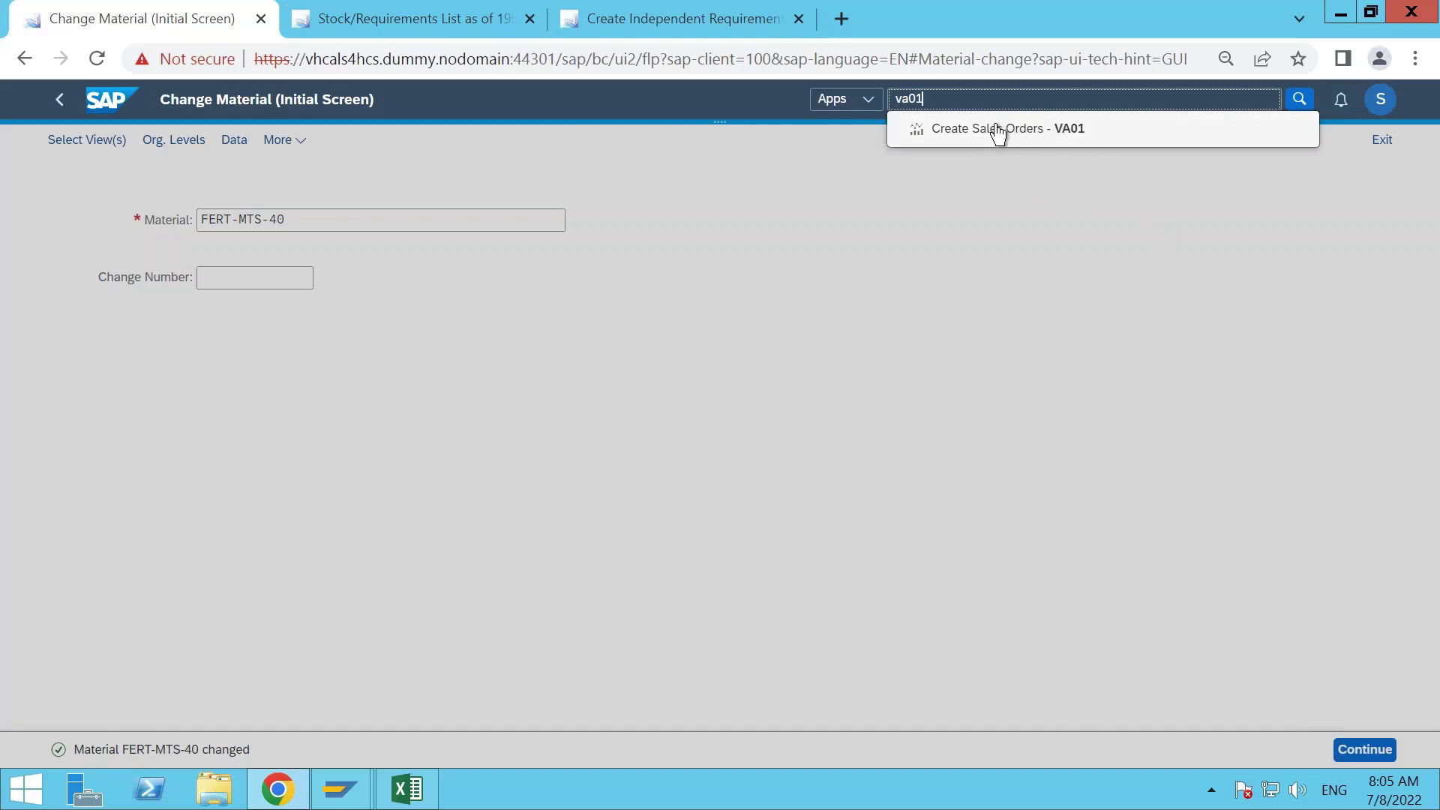
click(997, 131)
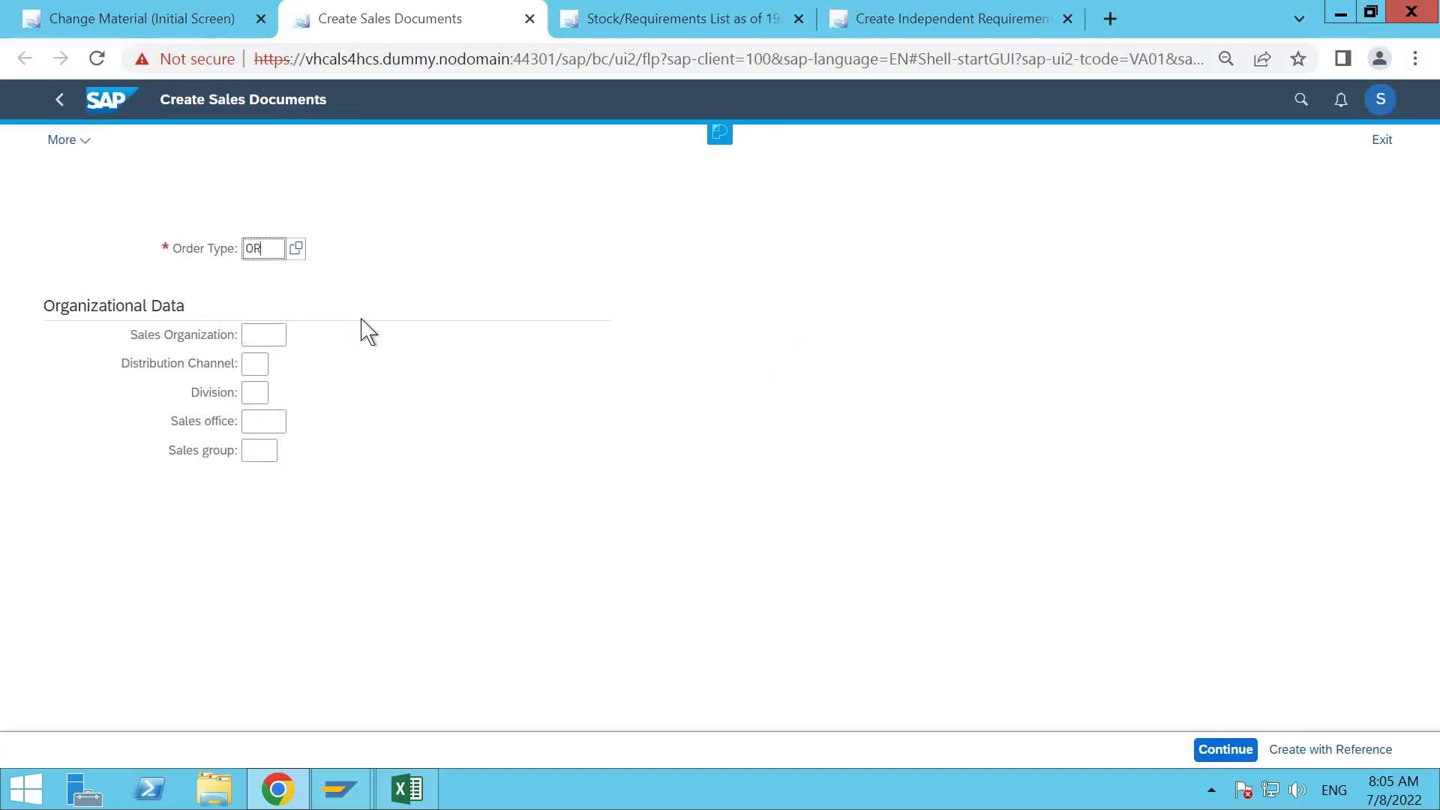
Start a sales order of type OR for sales organization 1710, distribution channel 10 and division 00.
click(274, 333)
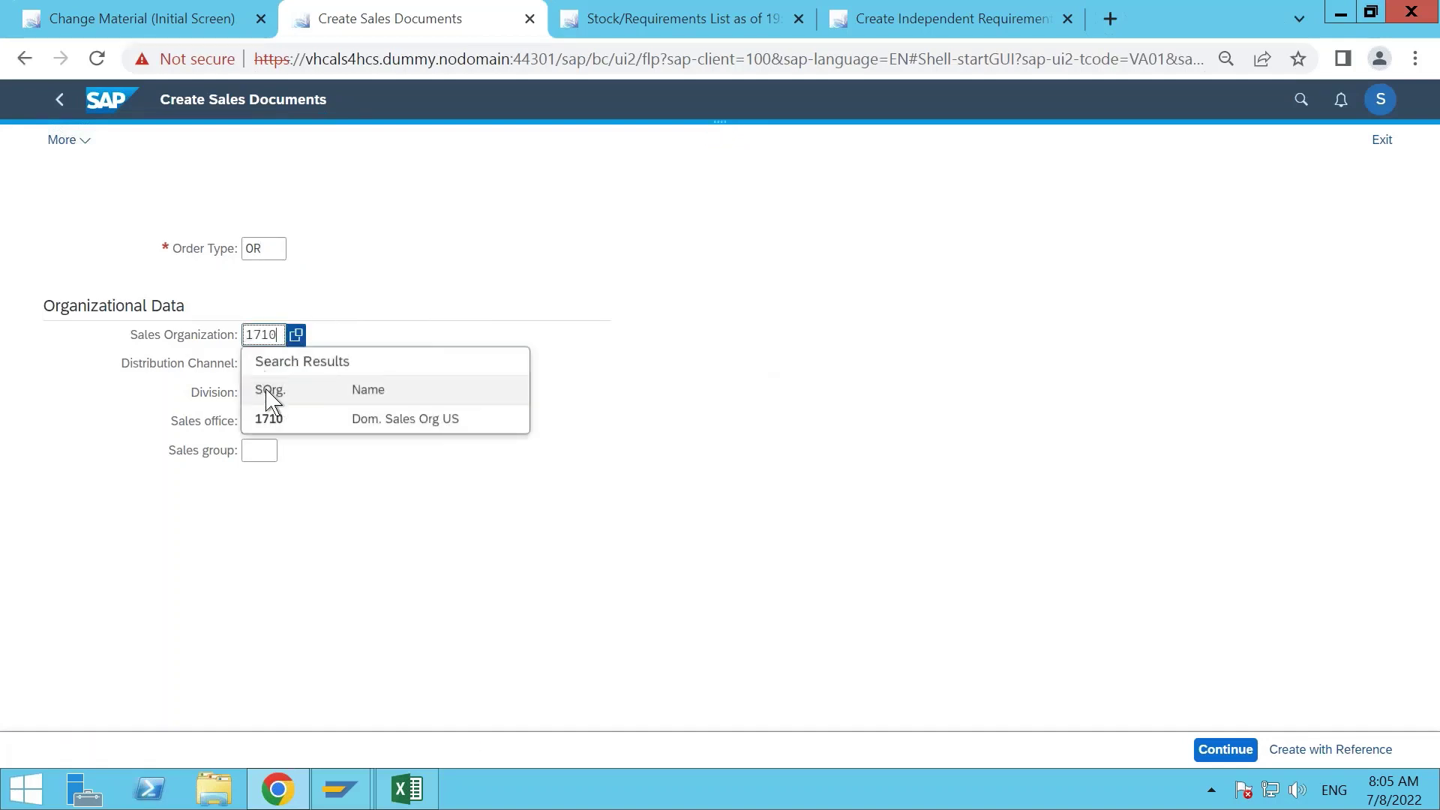
click(276, 418)
key(Tab)
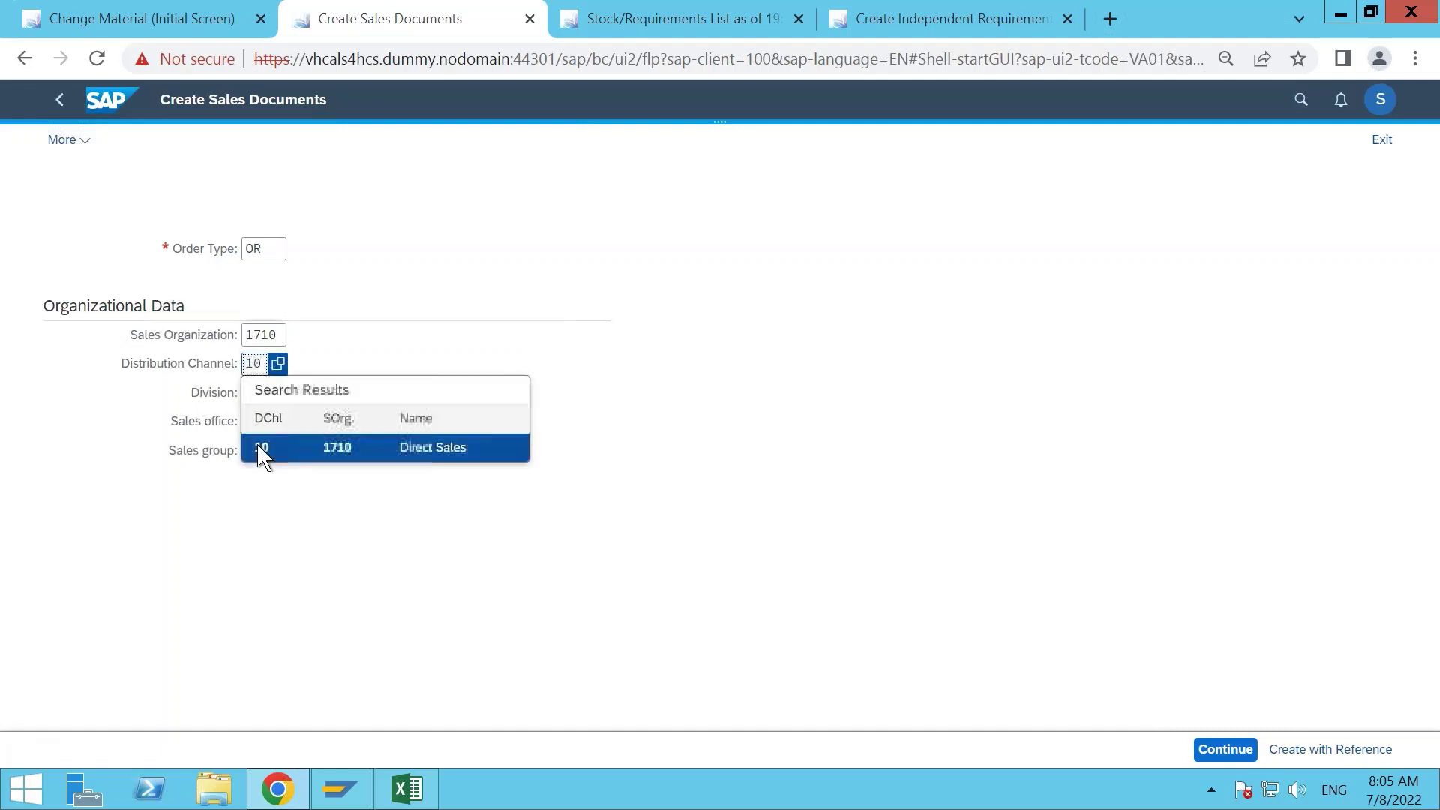
click(259, 449)
key(Tab)
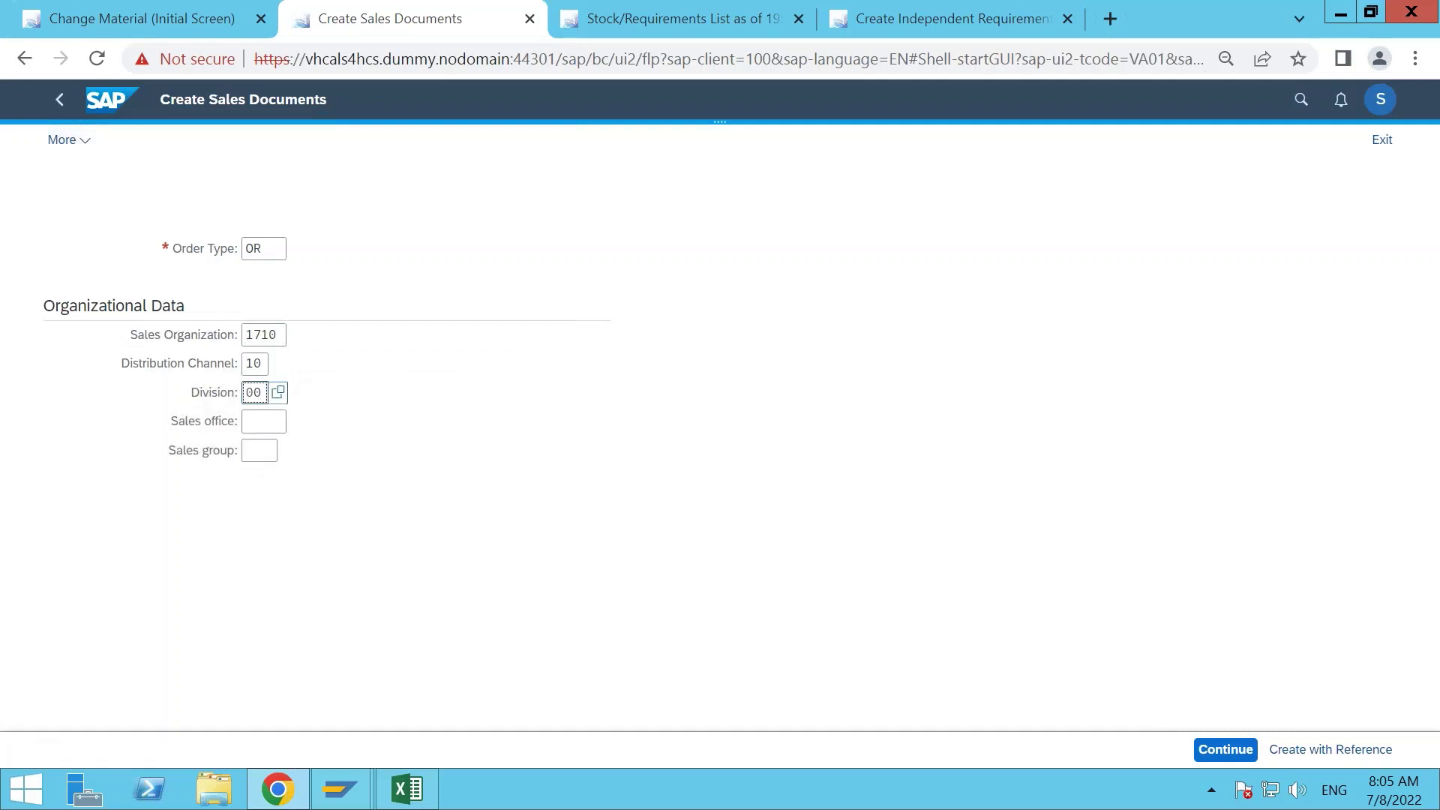
click(1223, 754)
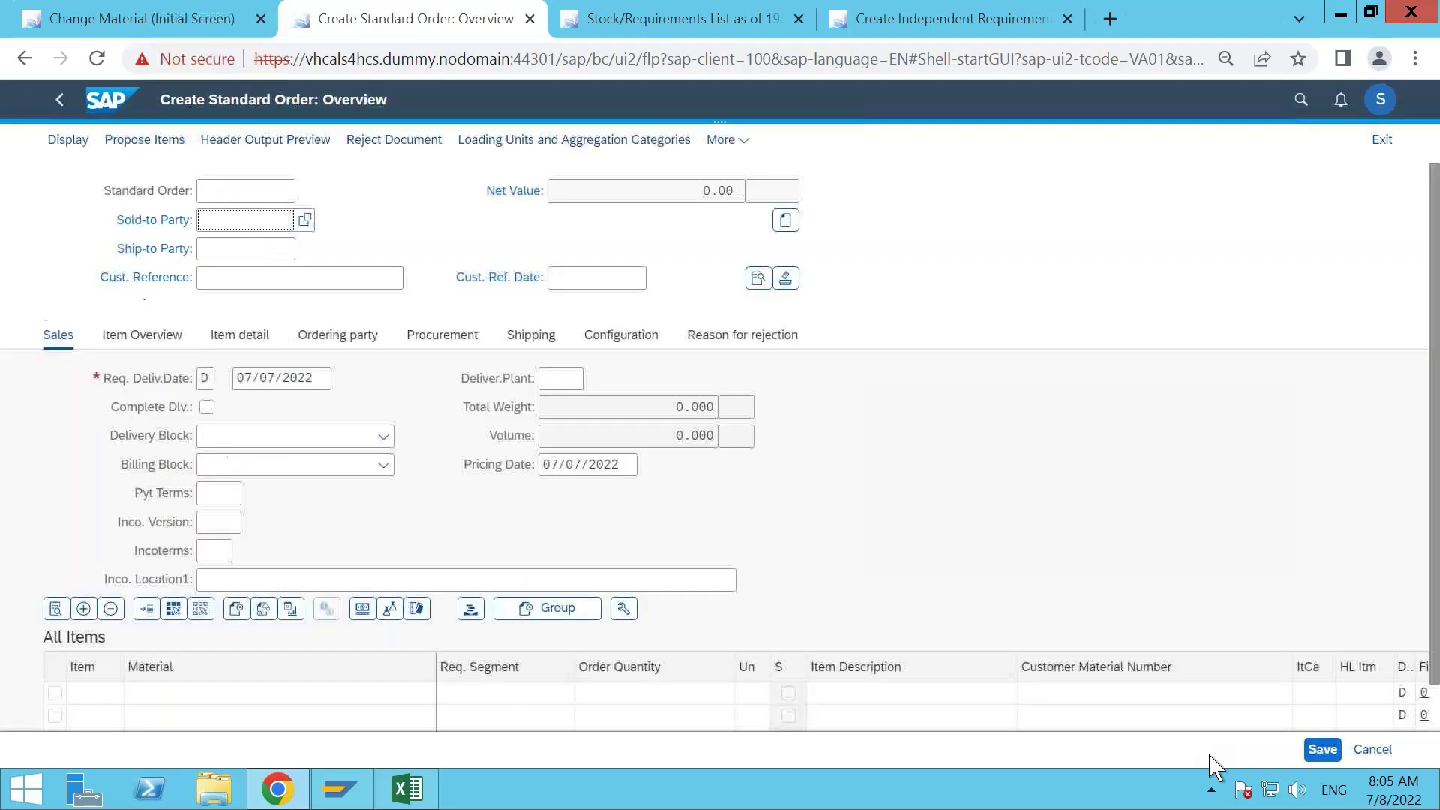
Search the general customer list and choose Domestic Customer US 3 as the order's sold-to party.
scroll(324, 489, down, 1)
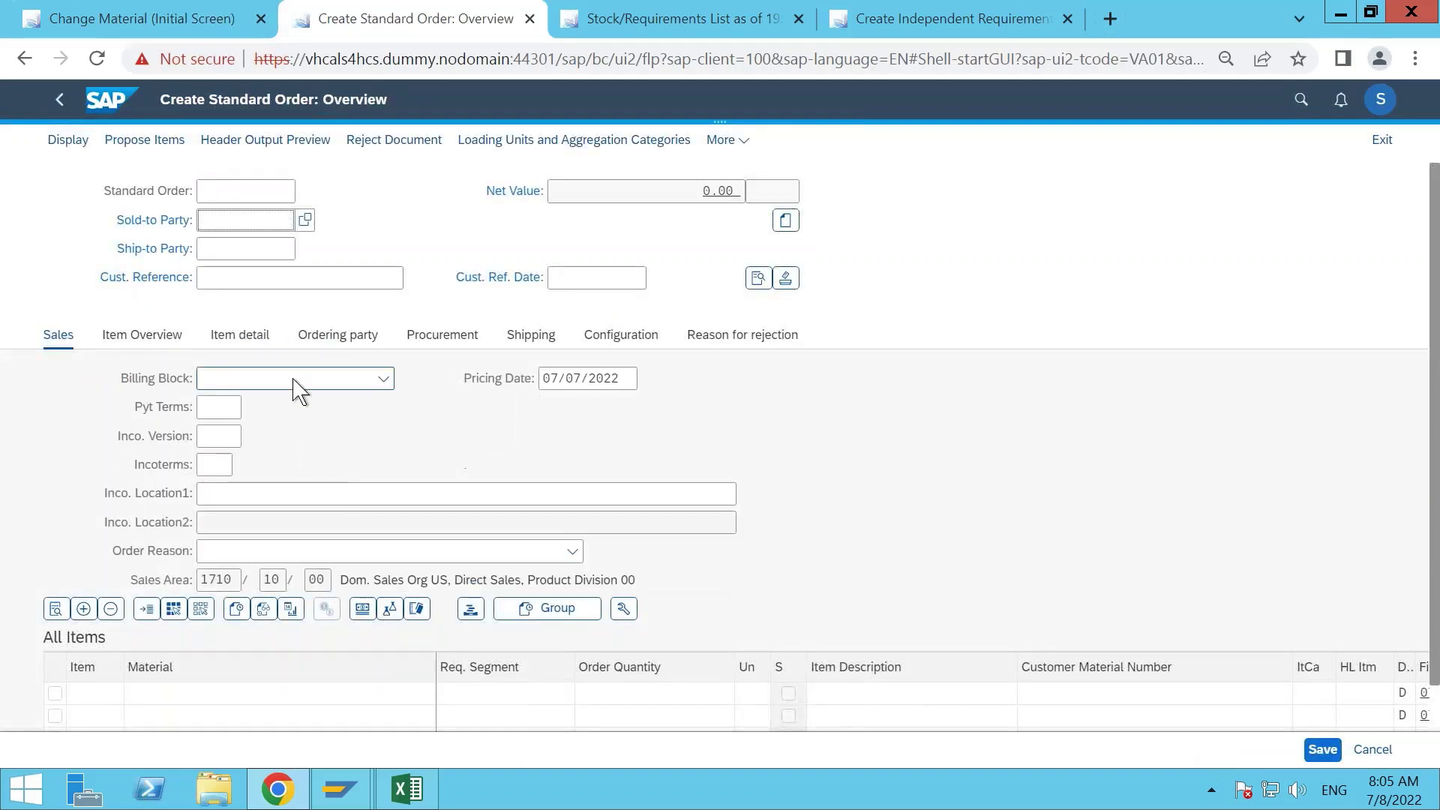
click(272, 225)
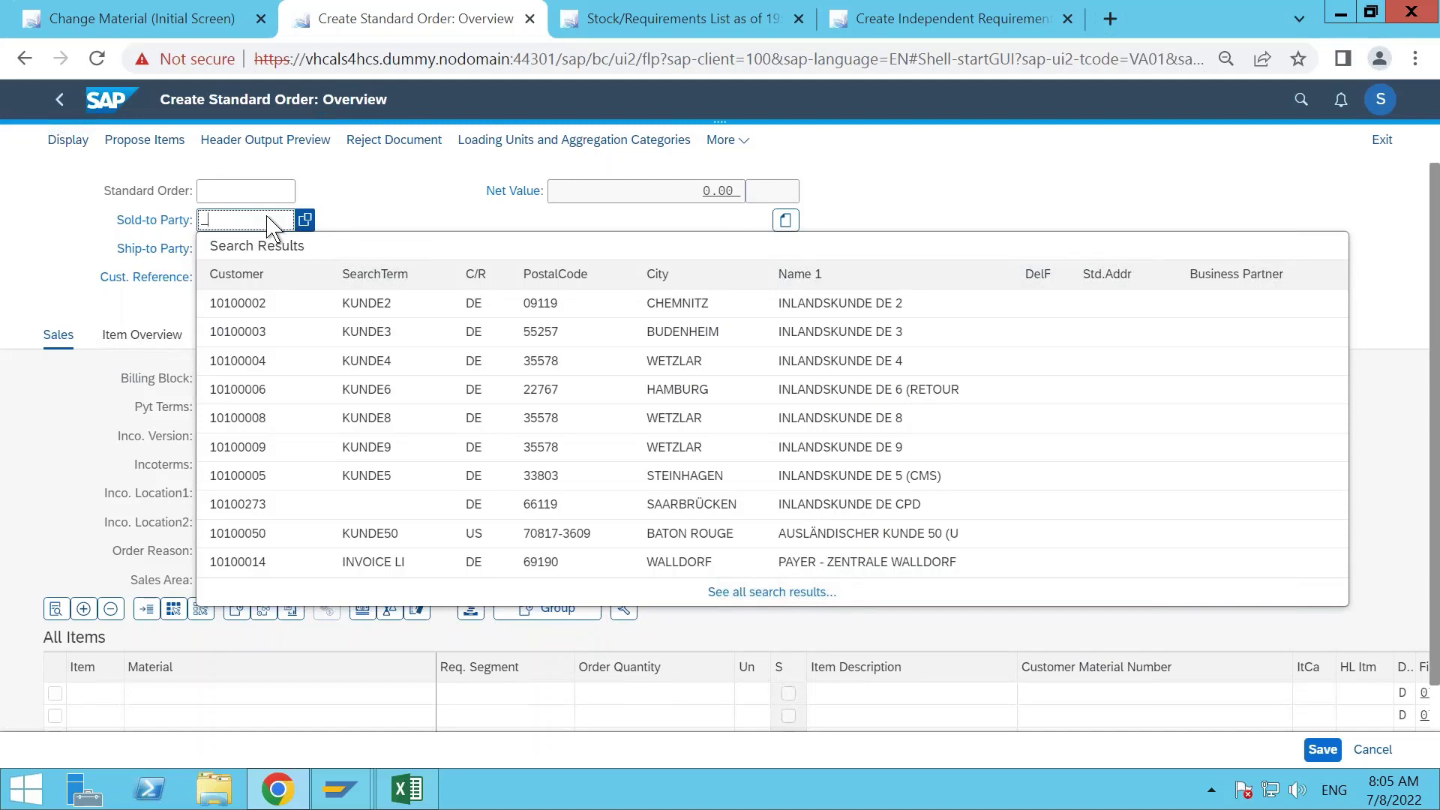
click(271, 225)
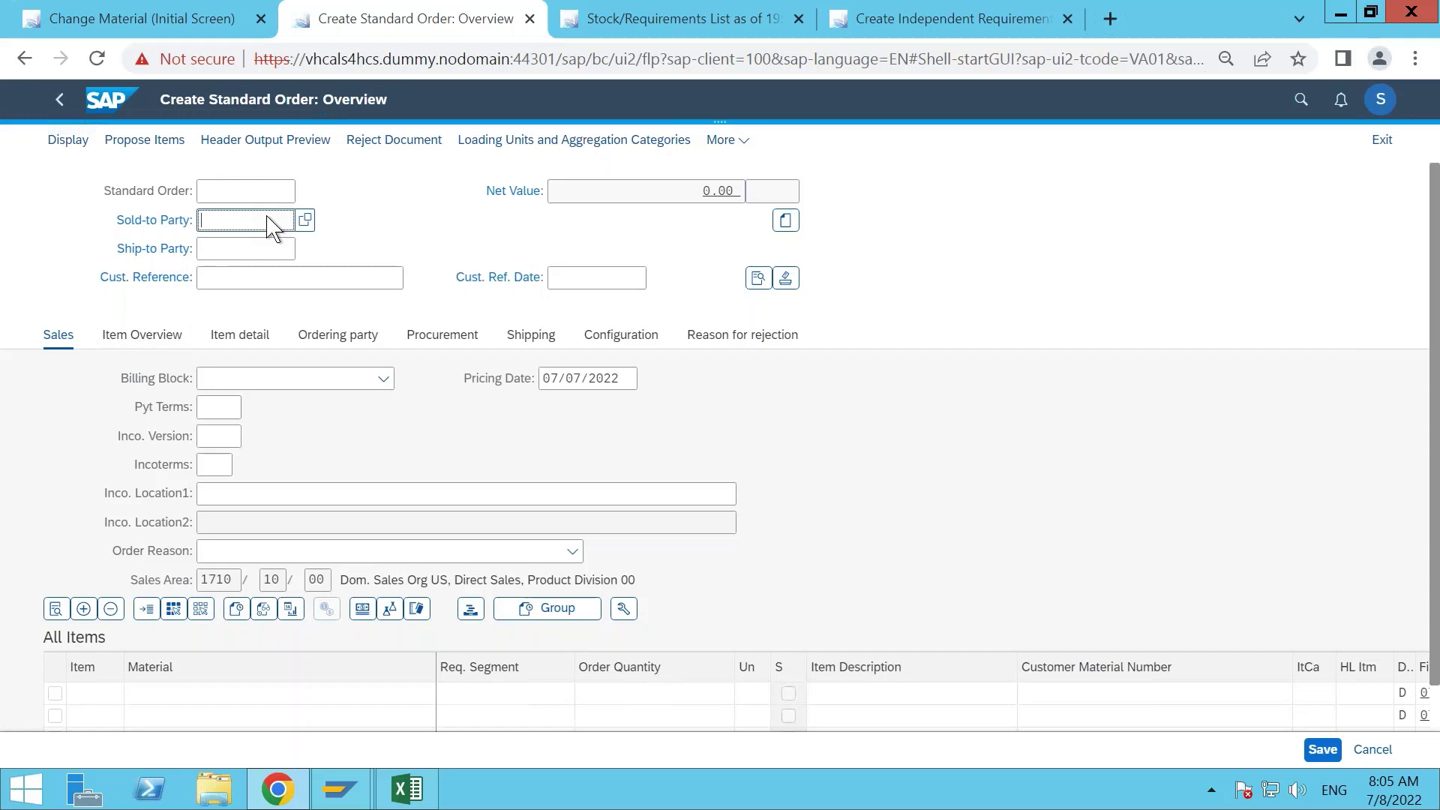
click(306, 221)
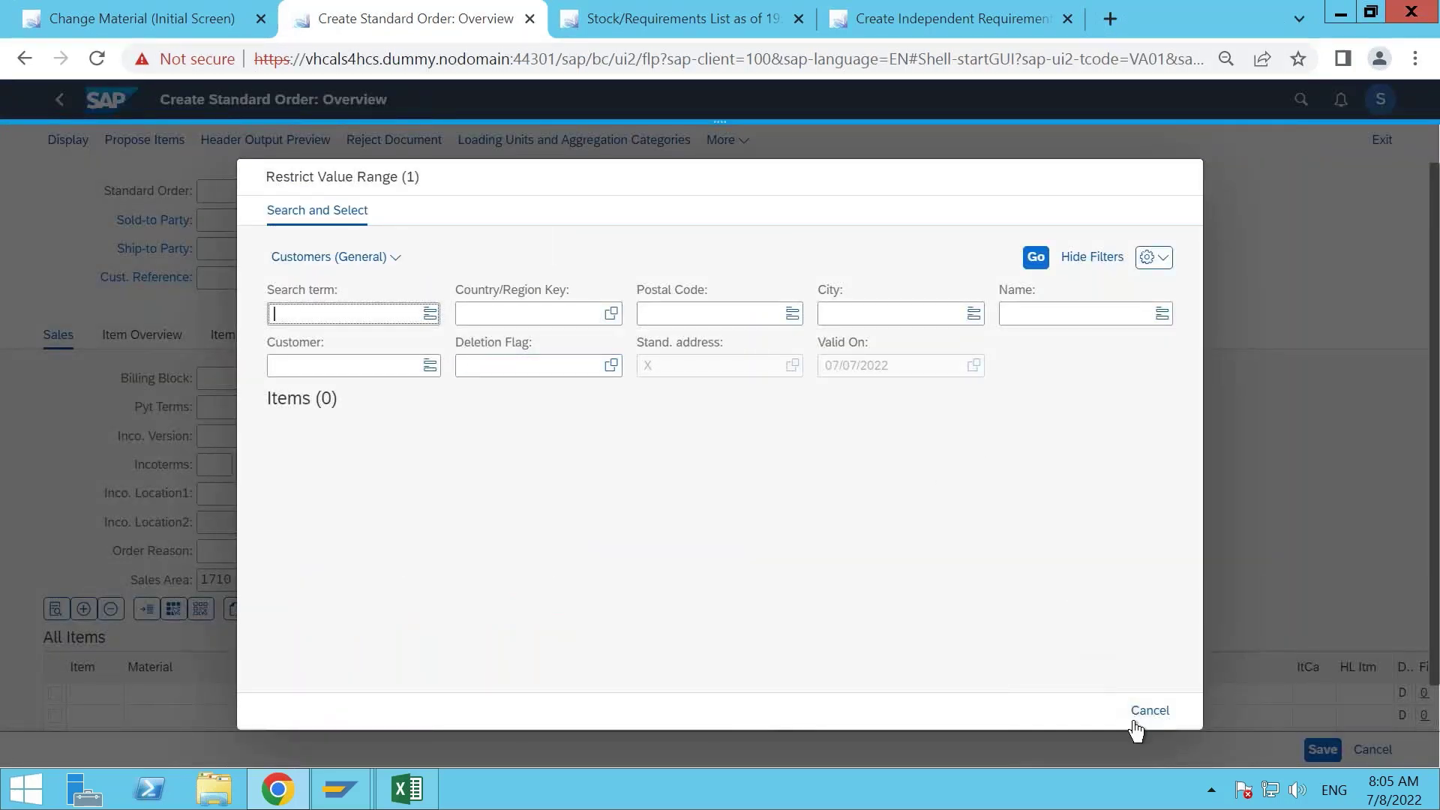
click(1035, 258)
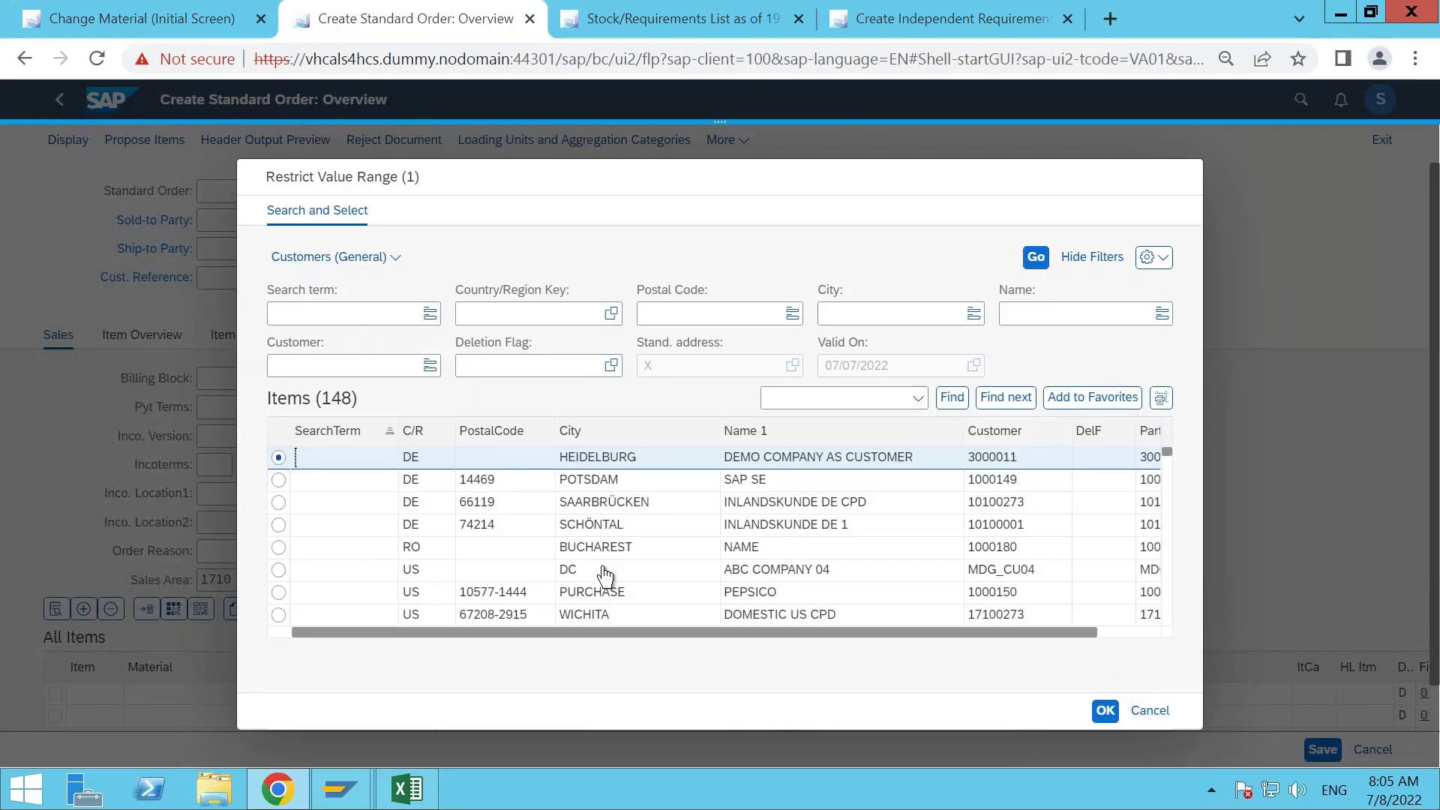
scroll(605, 576, down, 3)
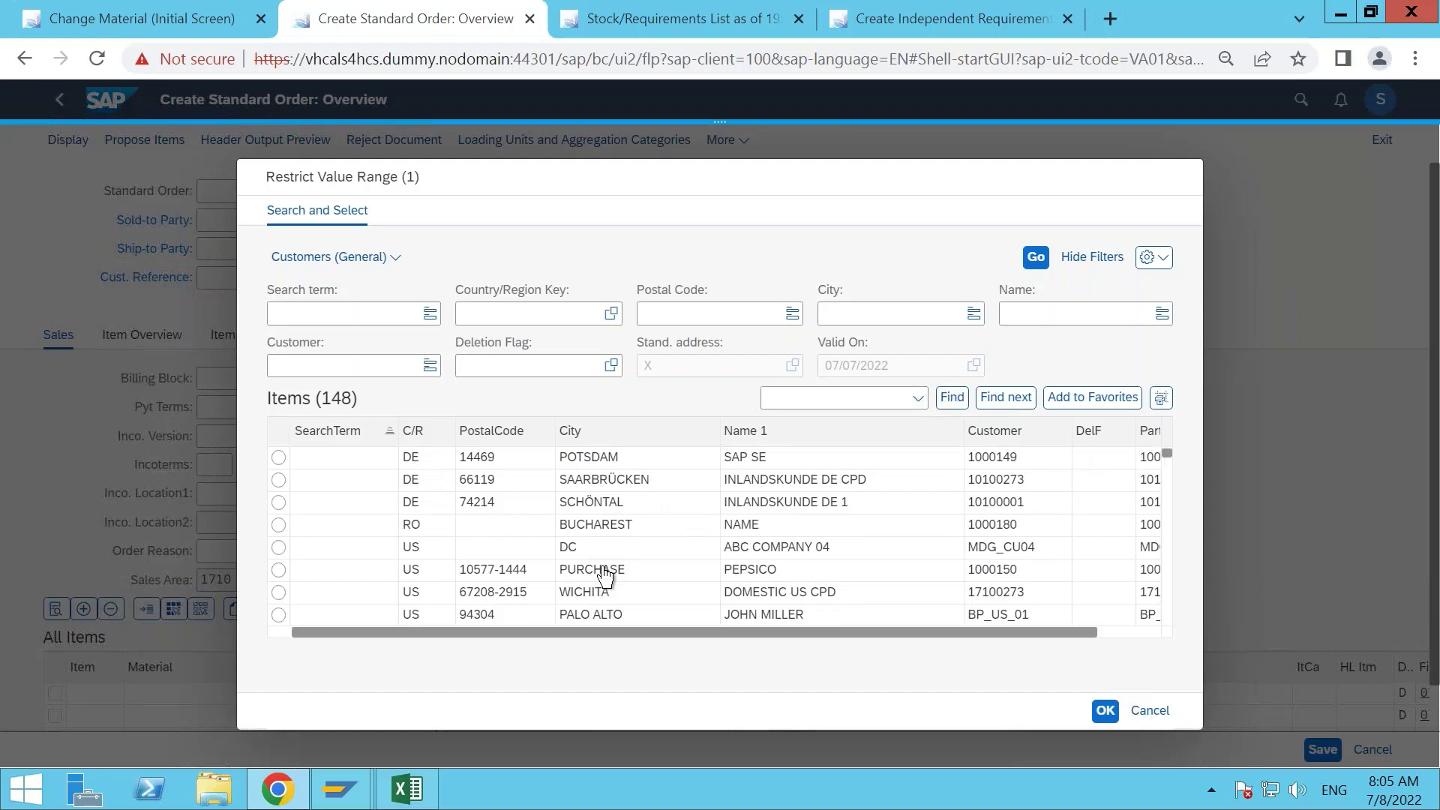
scroll(604, 575, down, 13)
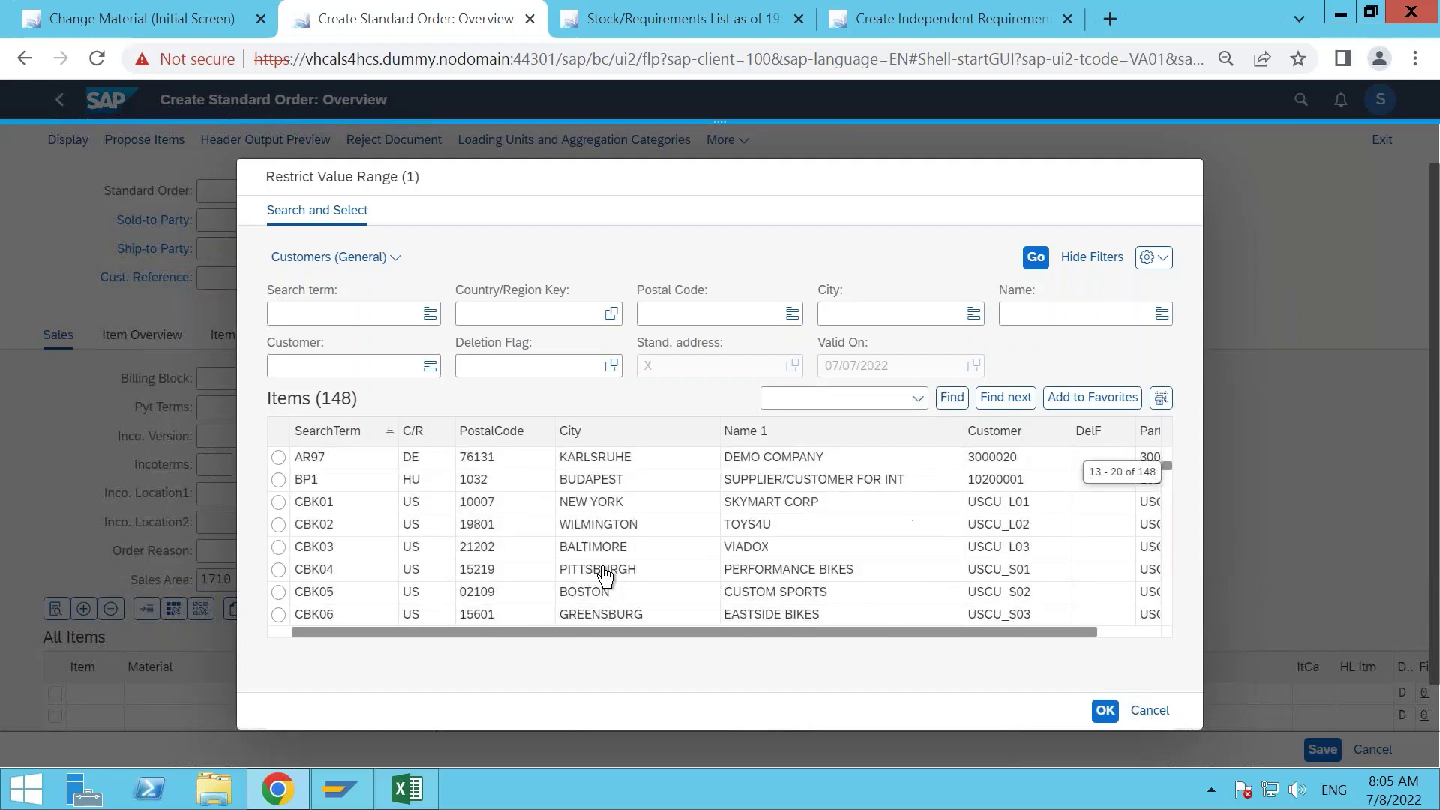
scroll(605, 576, down, 7)
scroll(605, 576, up, 2)
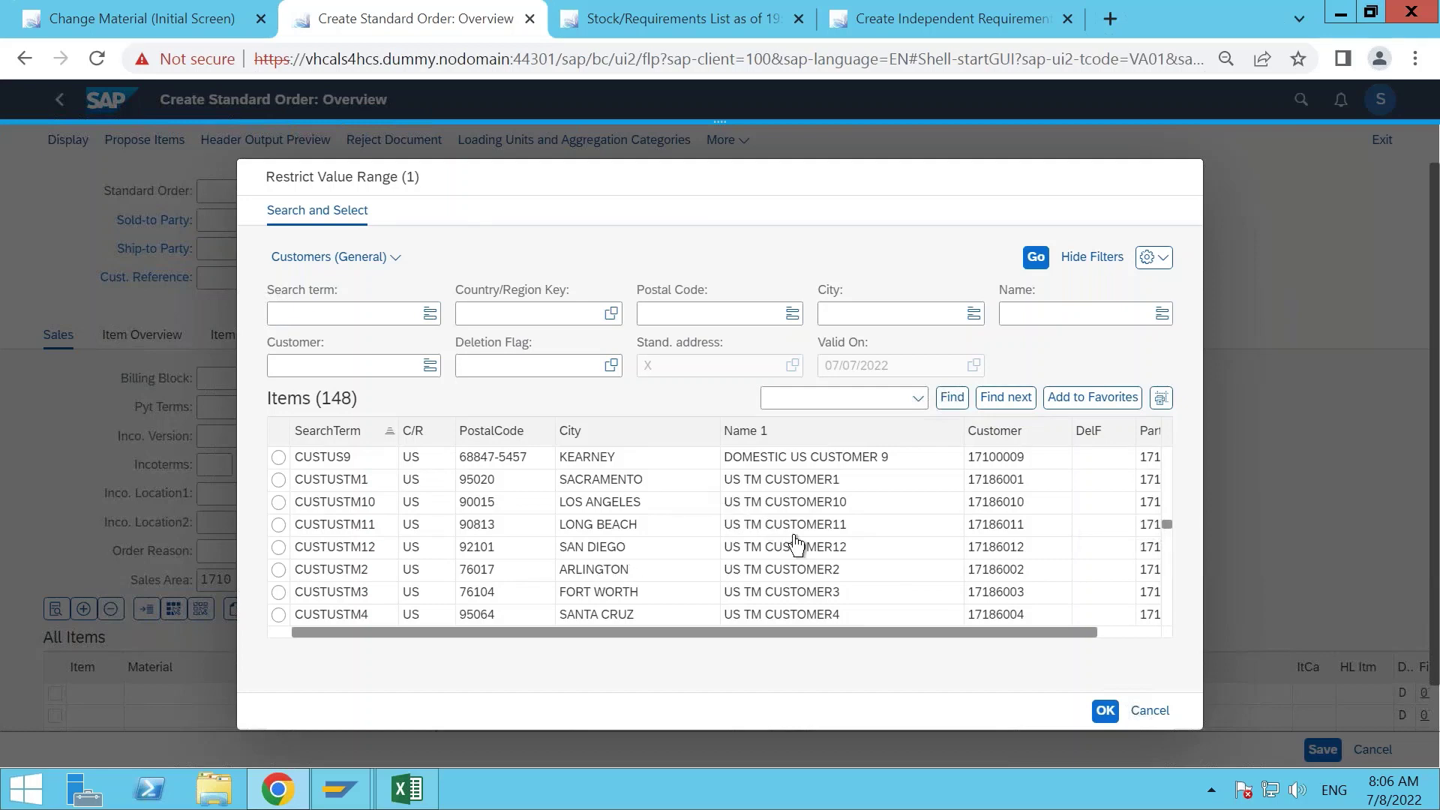
scroll(807, 549, up, 1)
scroll(806, 549, up, 3)
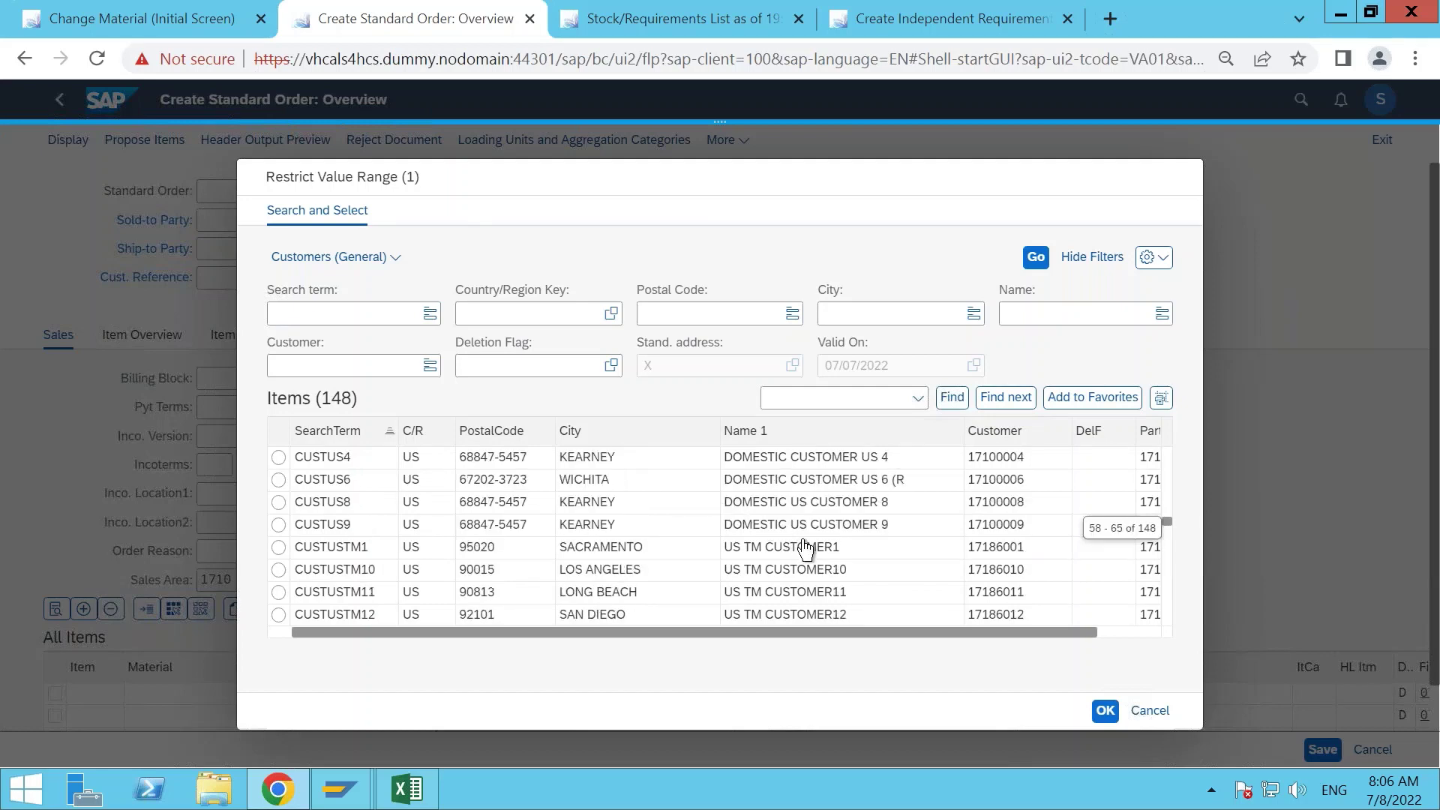
scroll(806, 549, up, 1)
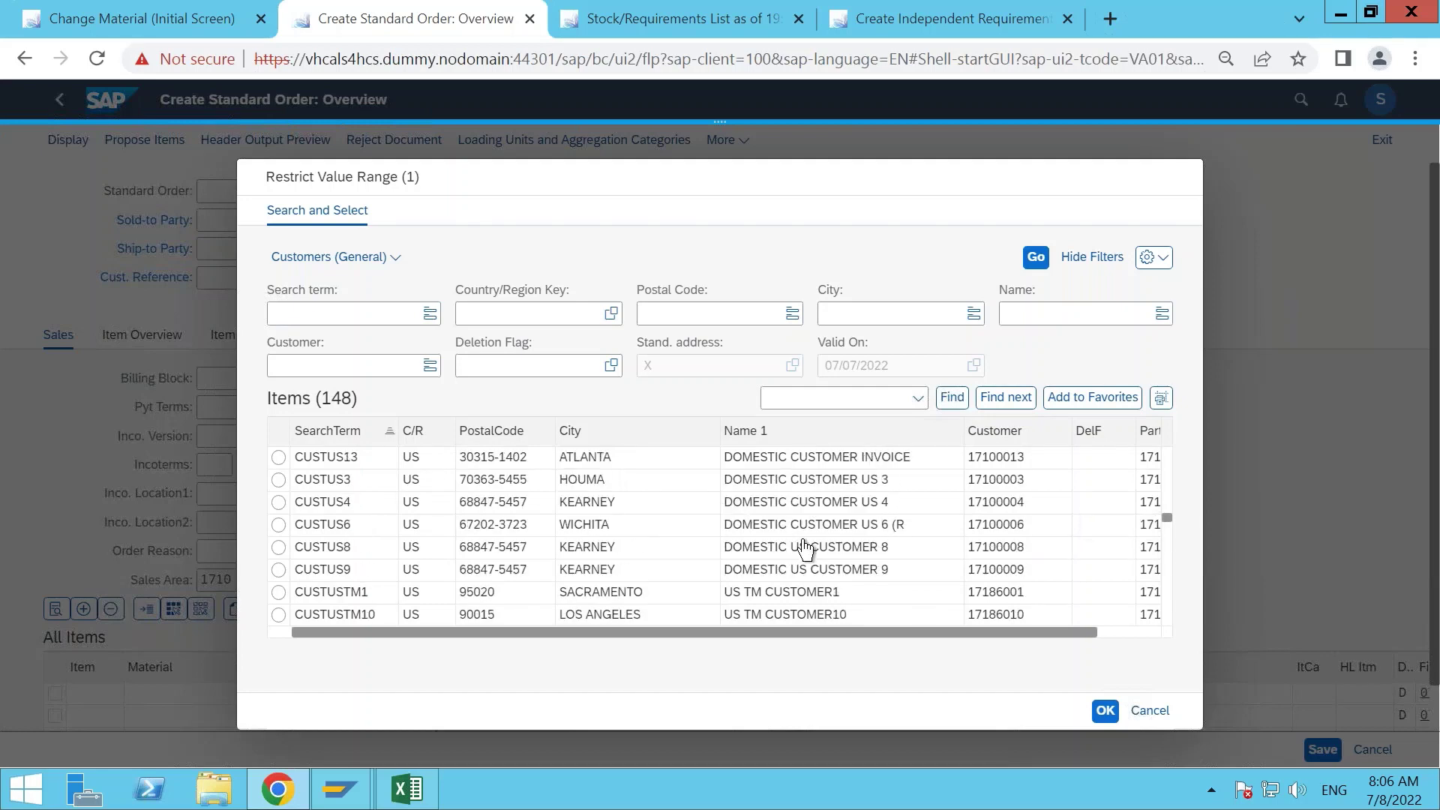
scroll(806, 549, up, 1)
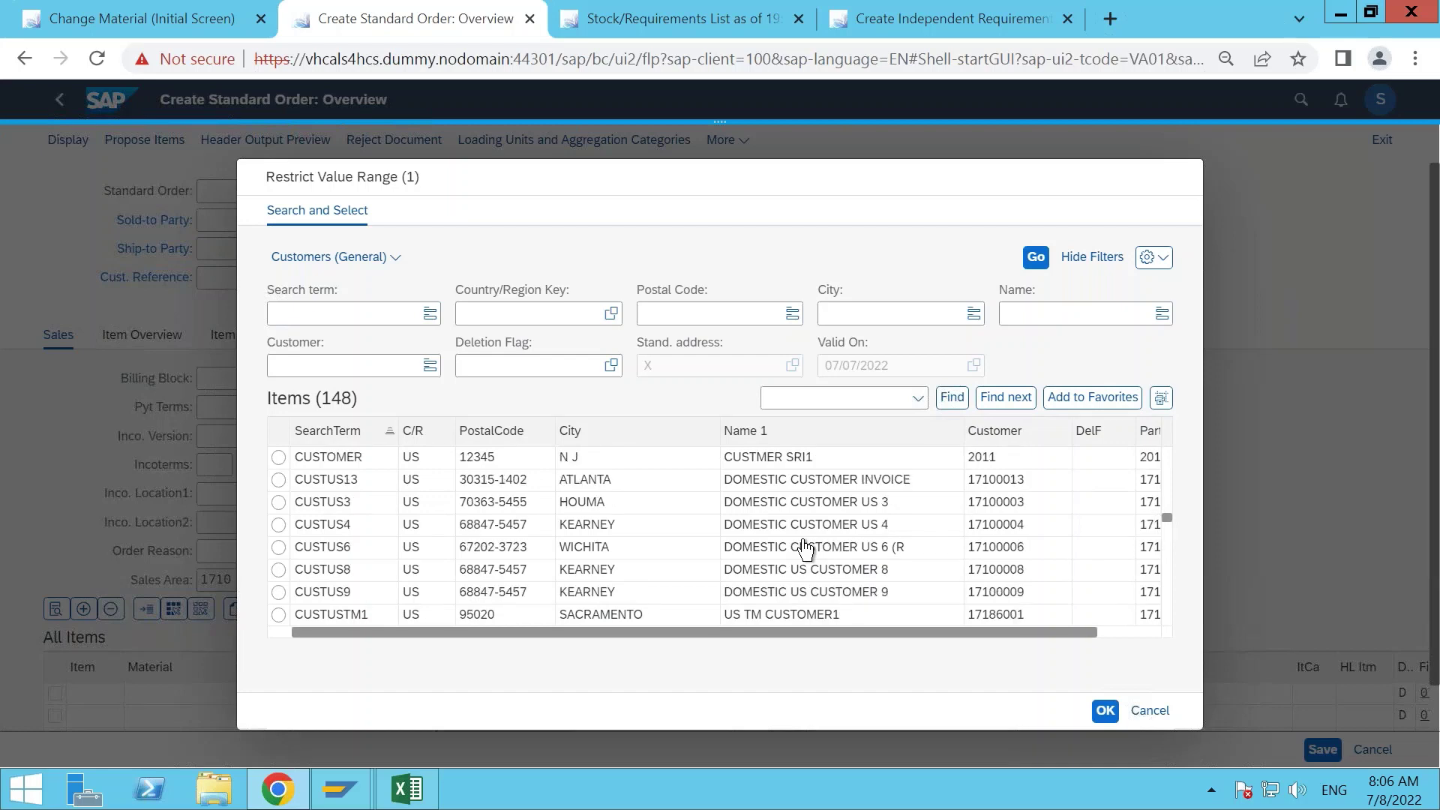
double_click(812, 502)
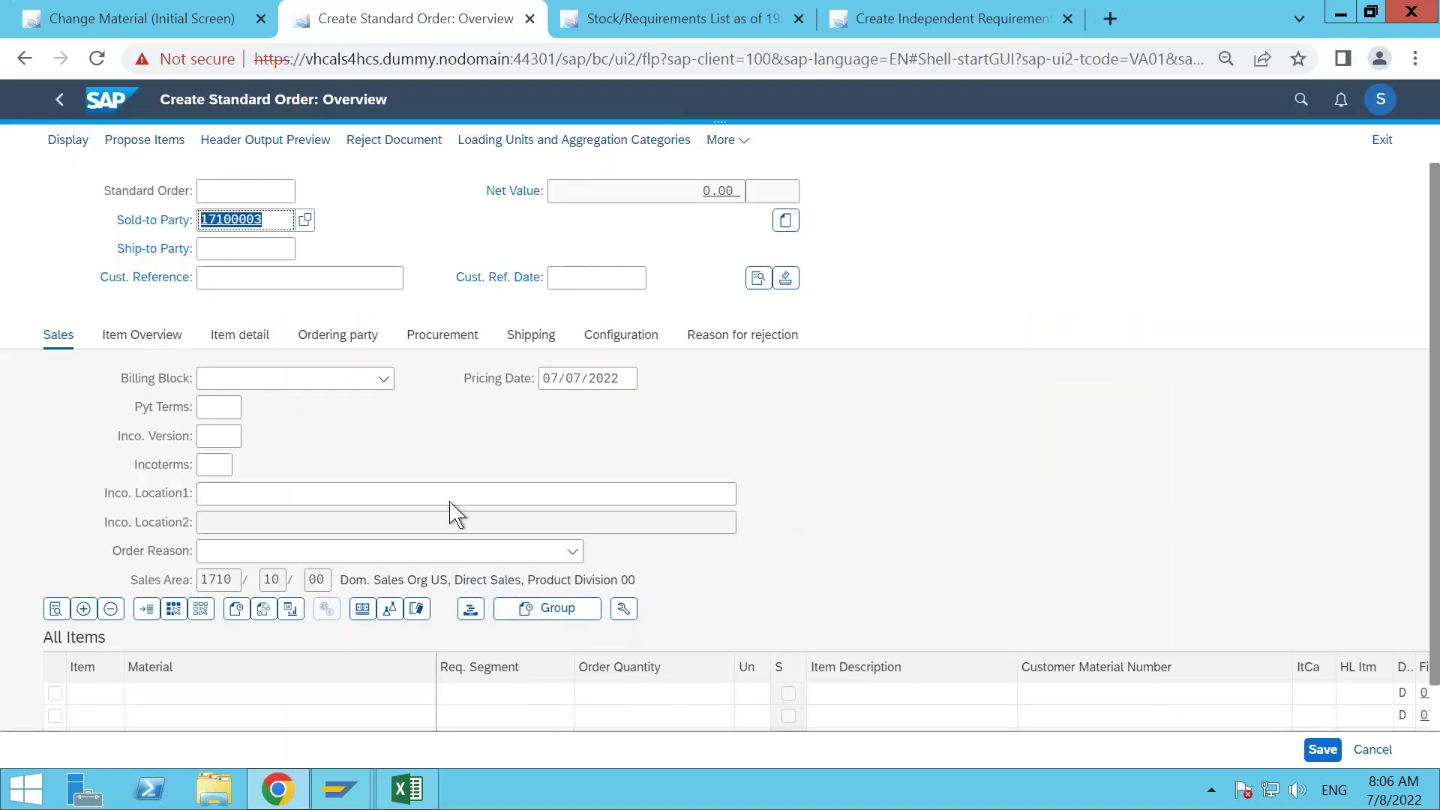
Copy the sold-to party into the ship-to party, enter the customer reference "Test for Strategy 40", and confirm the header data.
click(257, 249)
drag(285, 219, 218, 223)
key(ctrl+c)
click(241, 254)
key(ctrl+v)
click(250, 289)
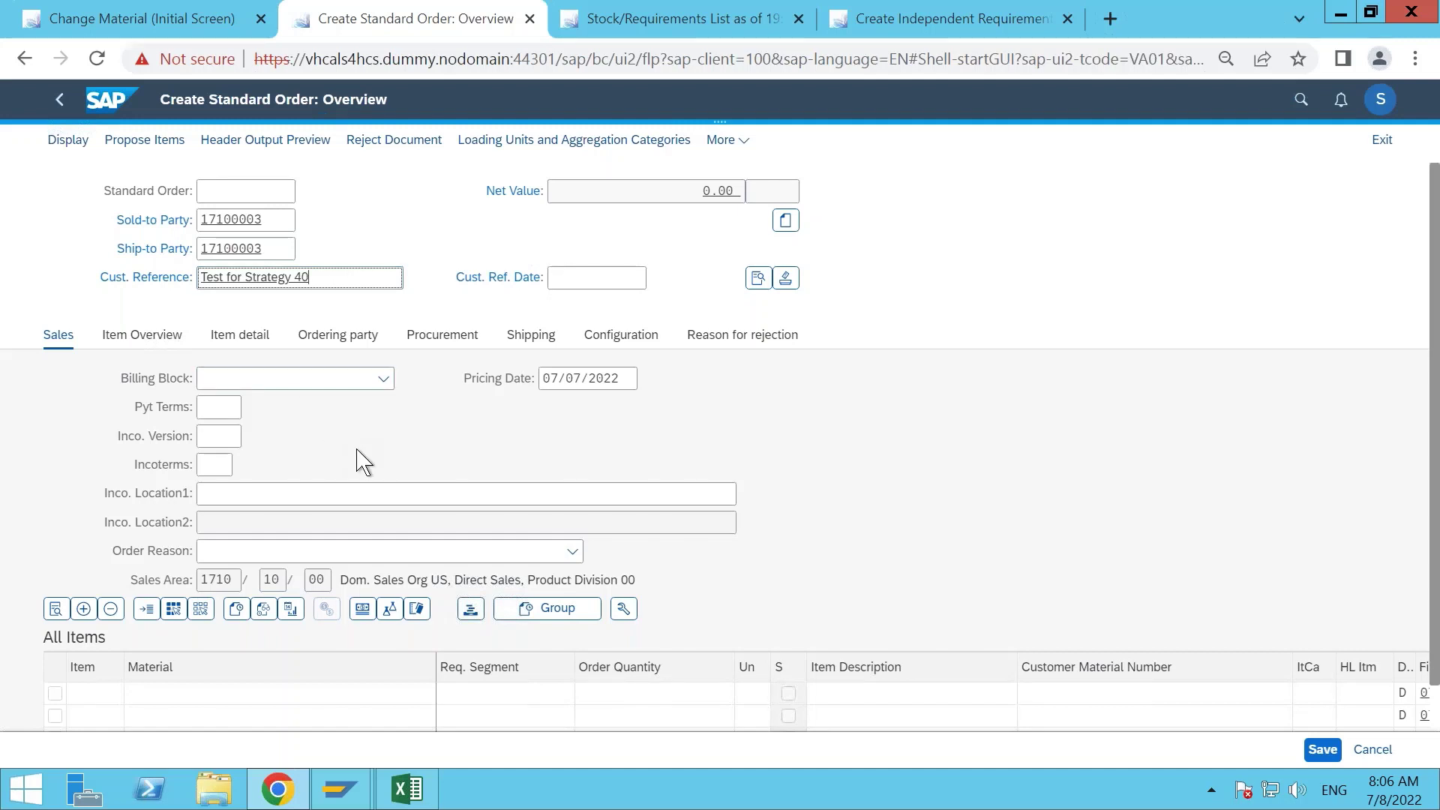
key(Return)
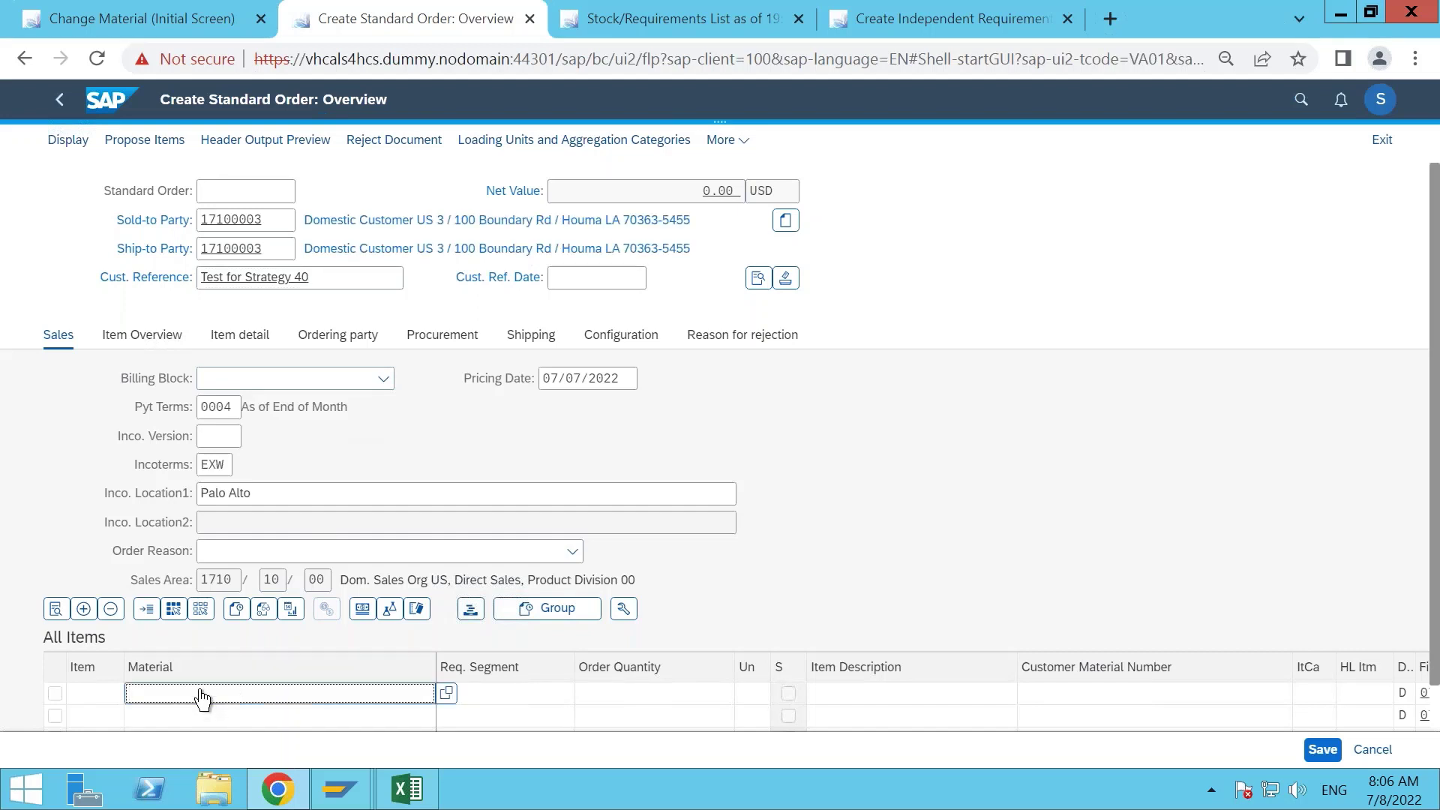
Add material FERT-MTS-40 with an order quantity of 50 as the first item and continue past availability control.
text(Fert)
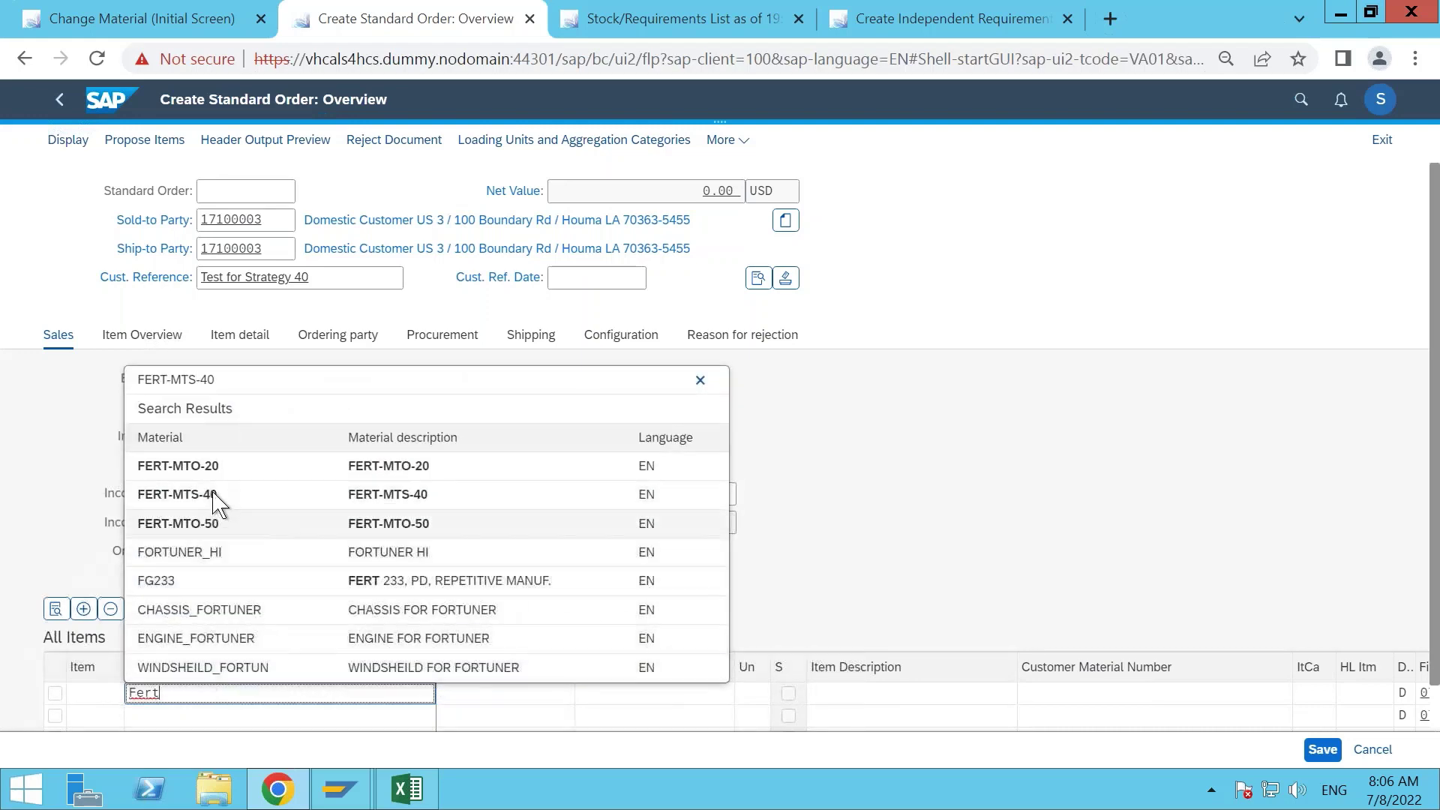
click(219, 495)
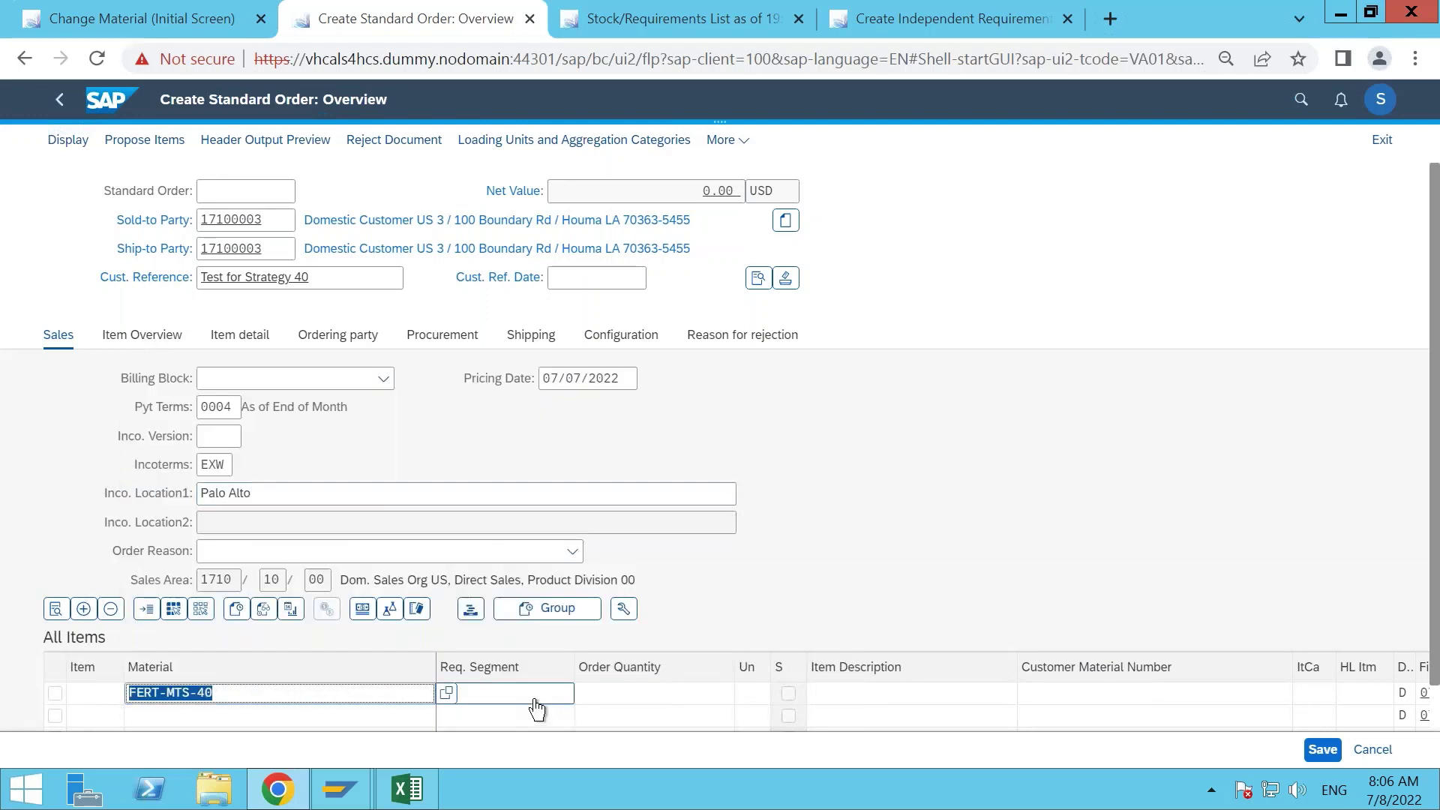
click(628, 705)
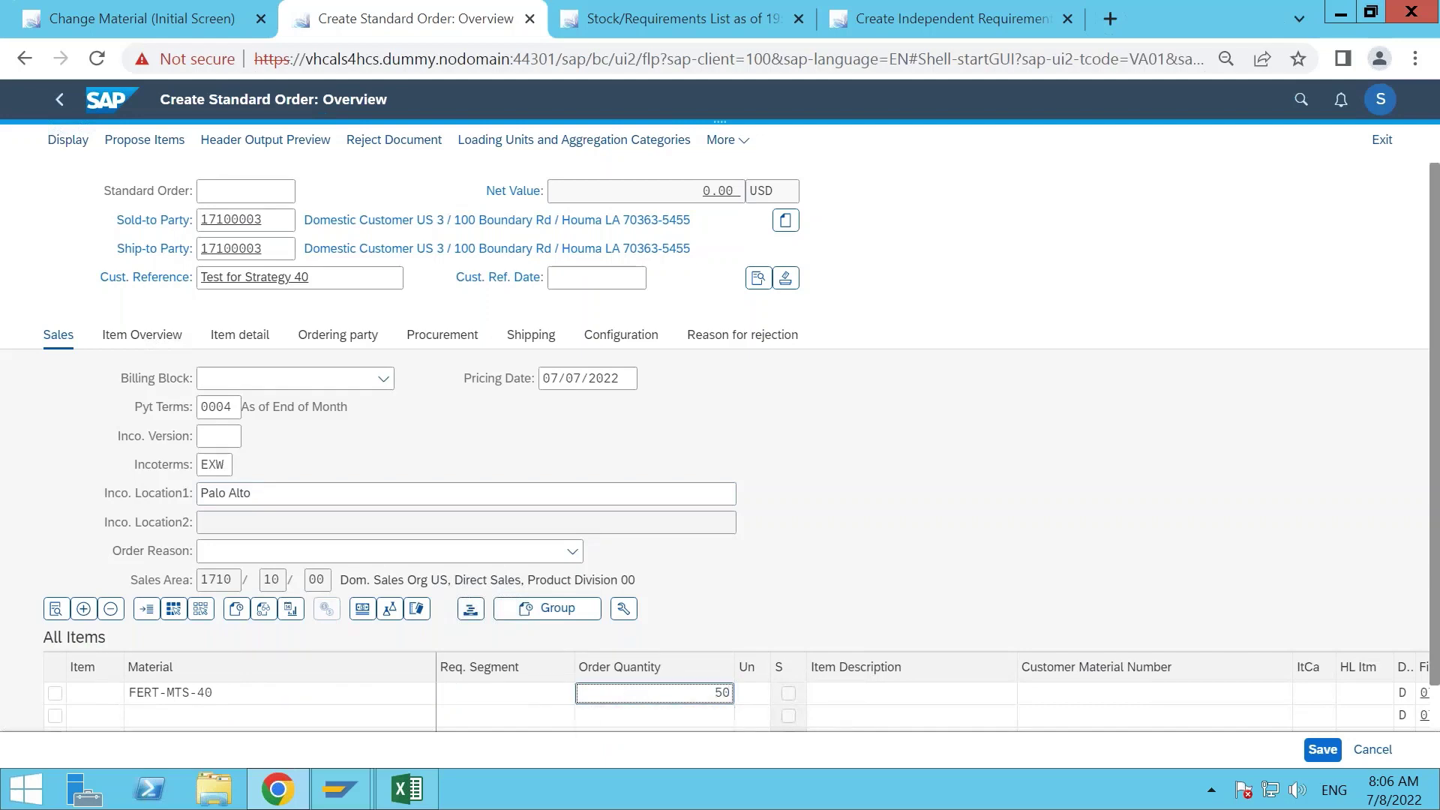
key(Return)
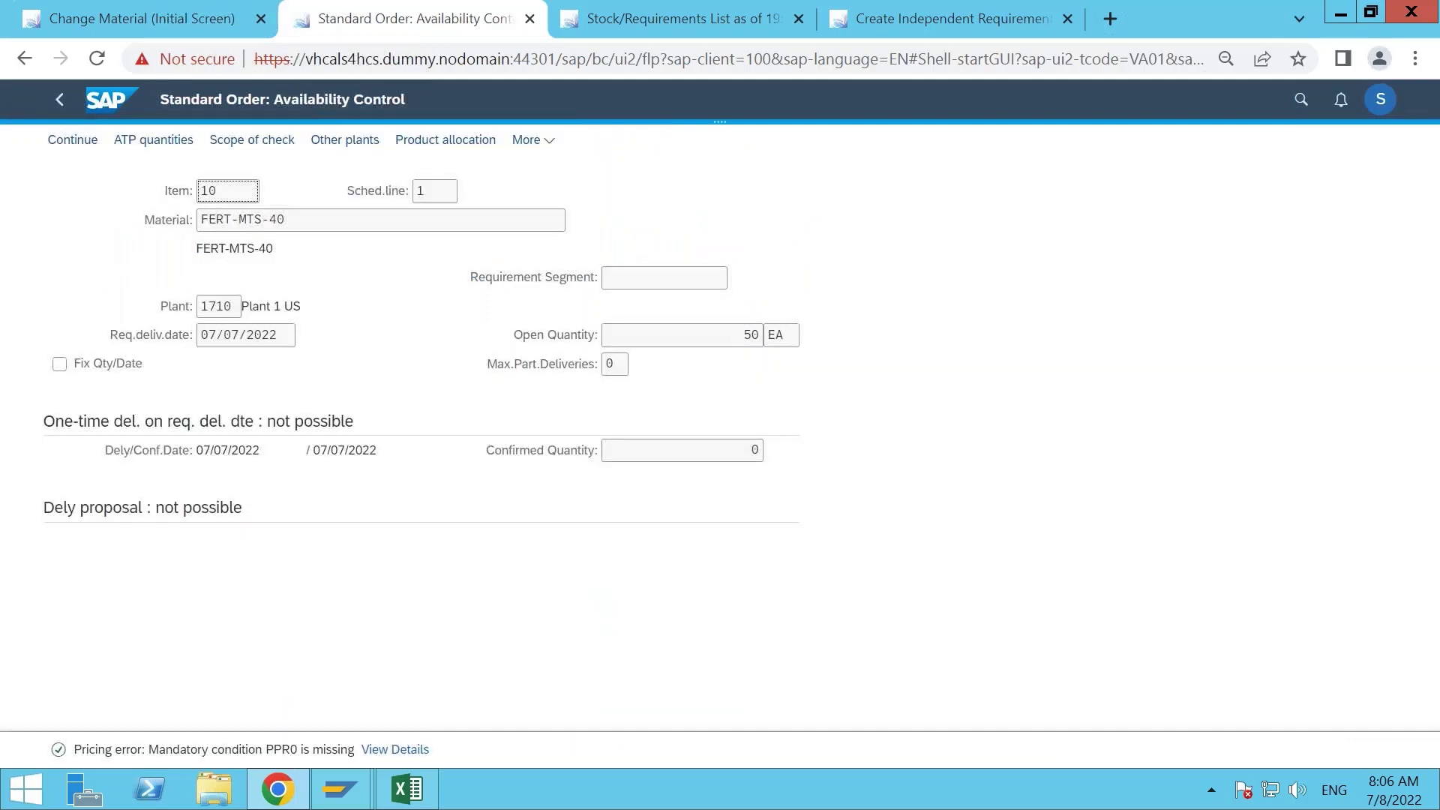
click(69, 141)
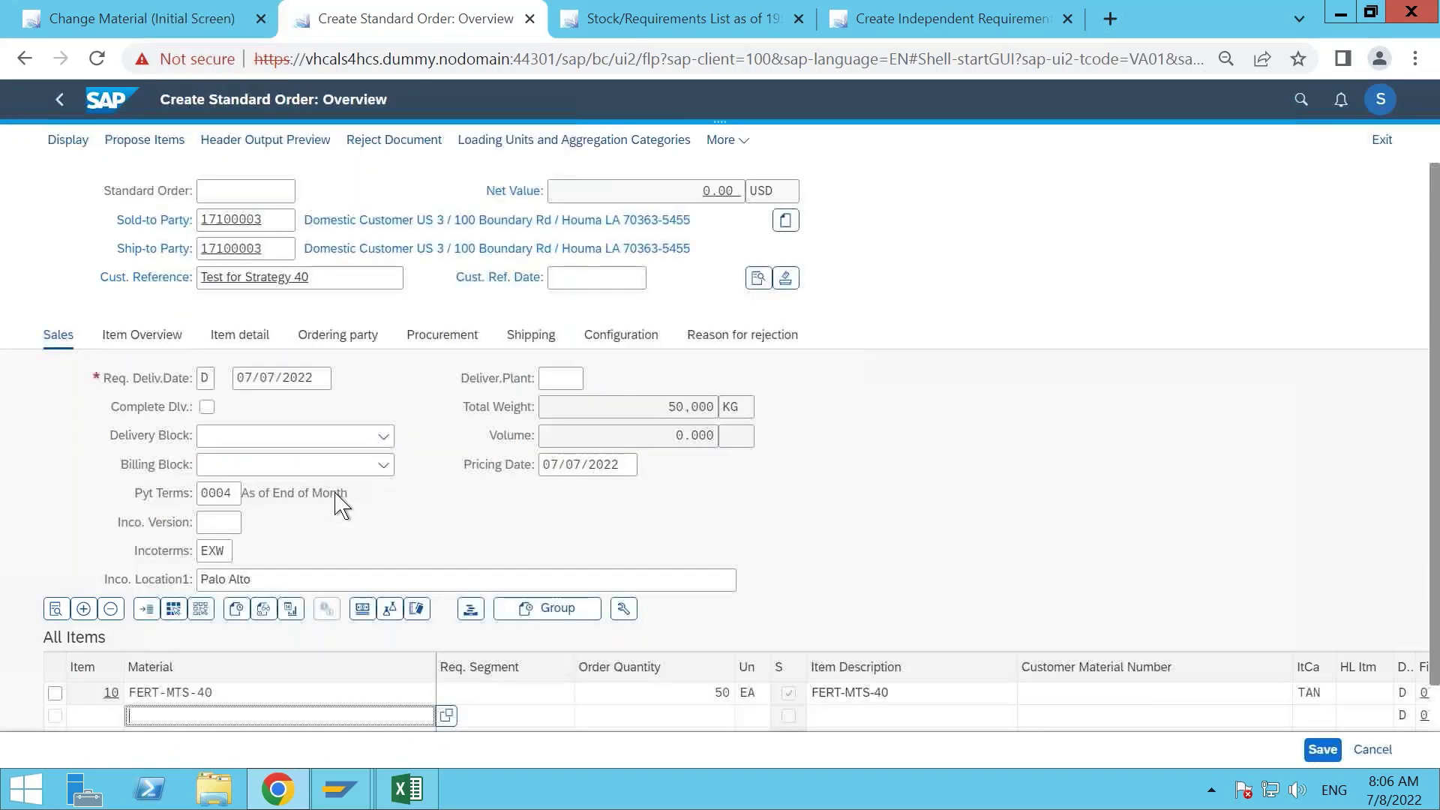
Open the pricing conditions of order item 10 and add condition type PPR0 to its pricing elements.
click(88, 697)
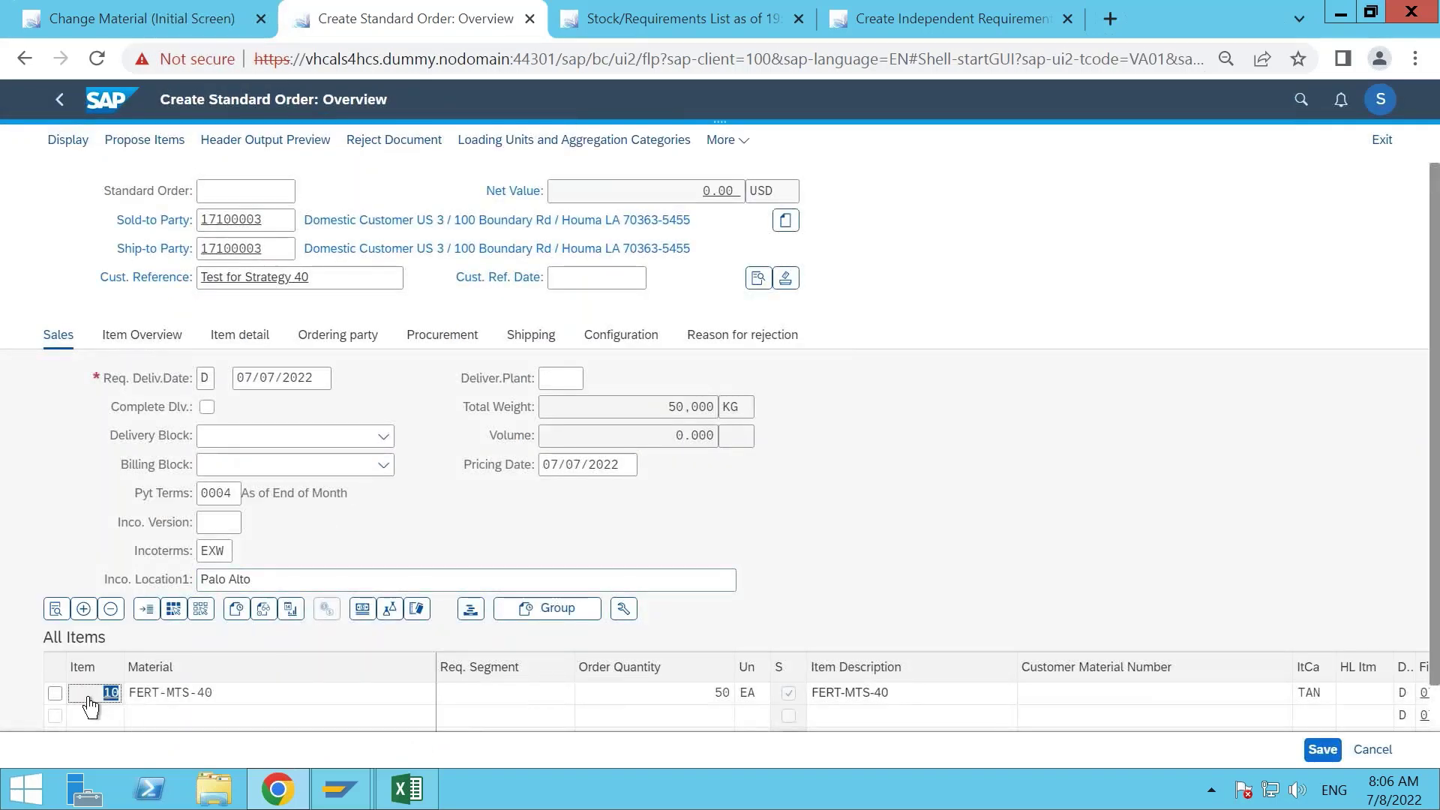
double_click(89, 699)
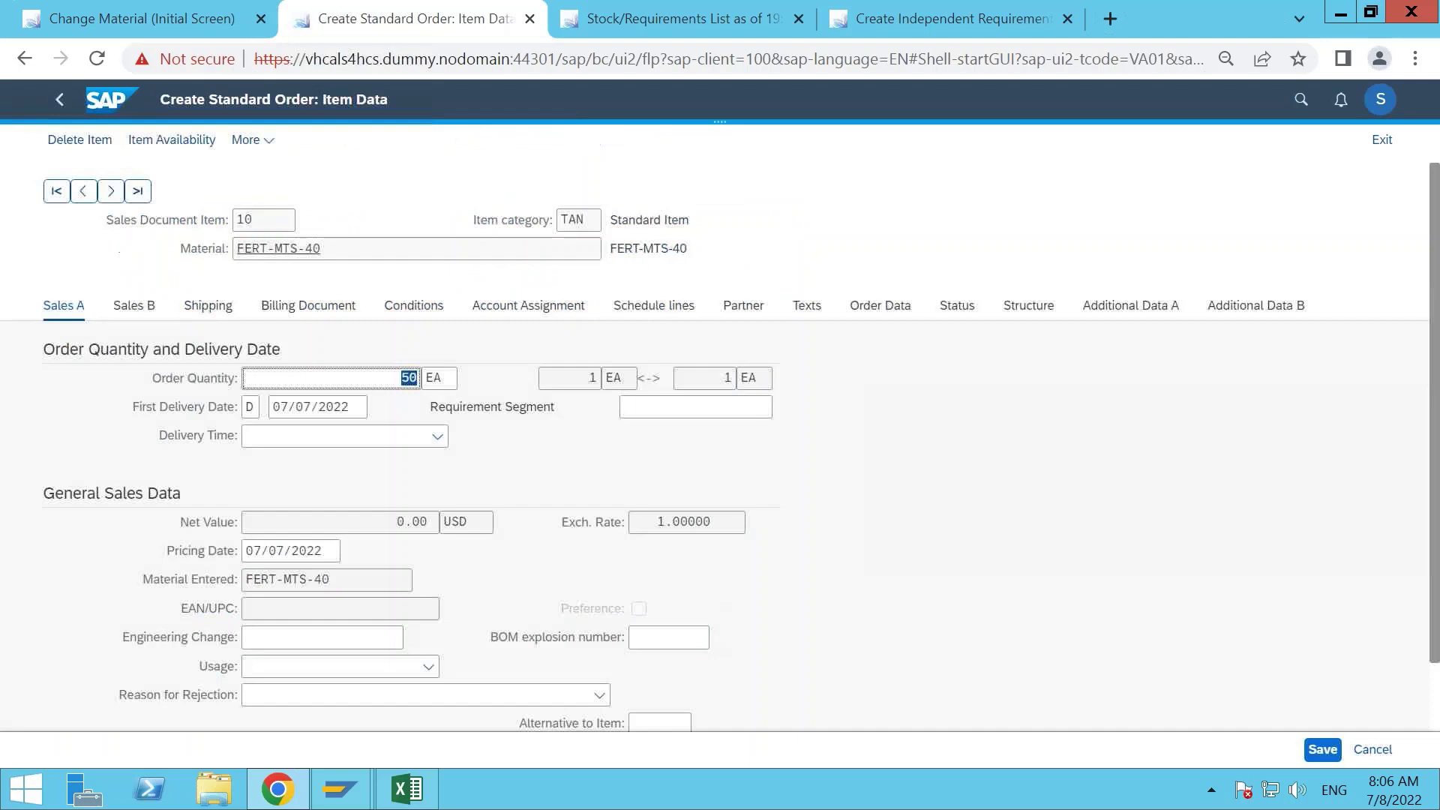
click(412, 308)
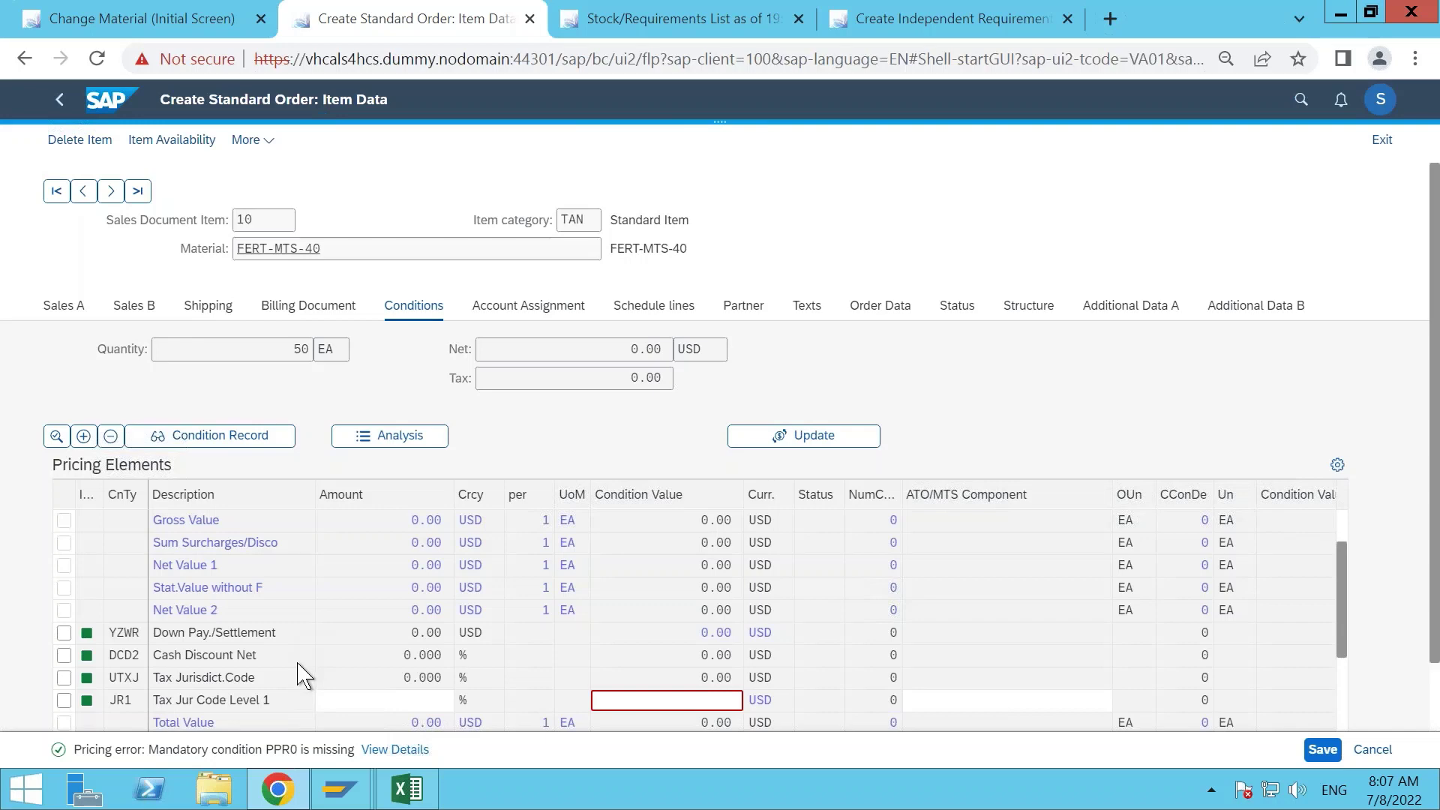
scroll(300, 675, down, 1)
click(123, 721)
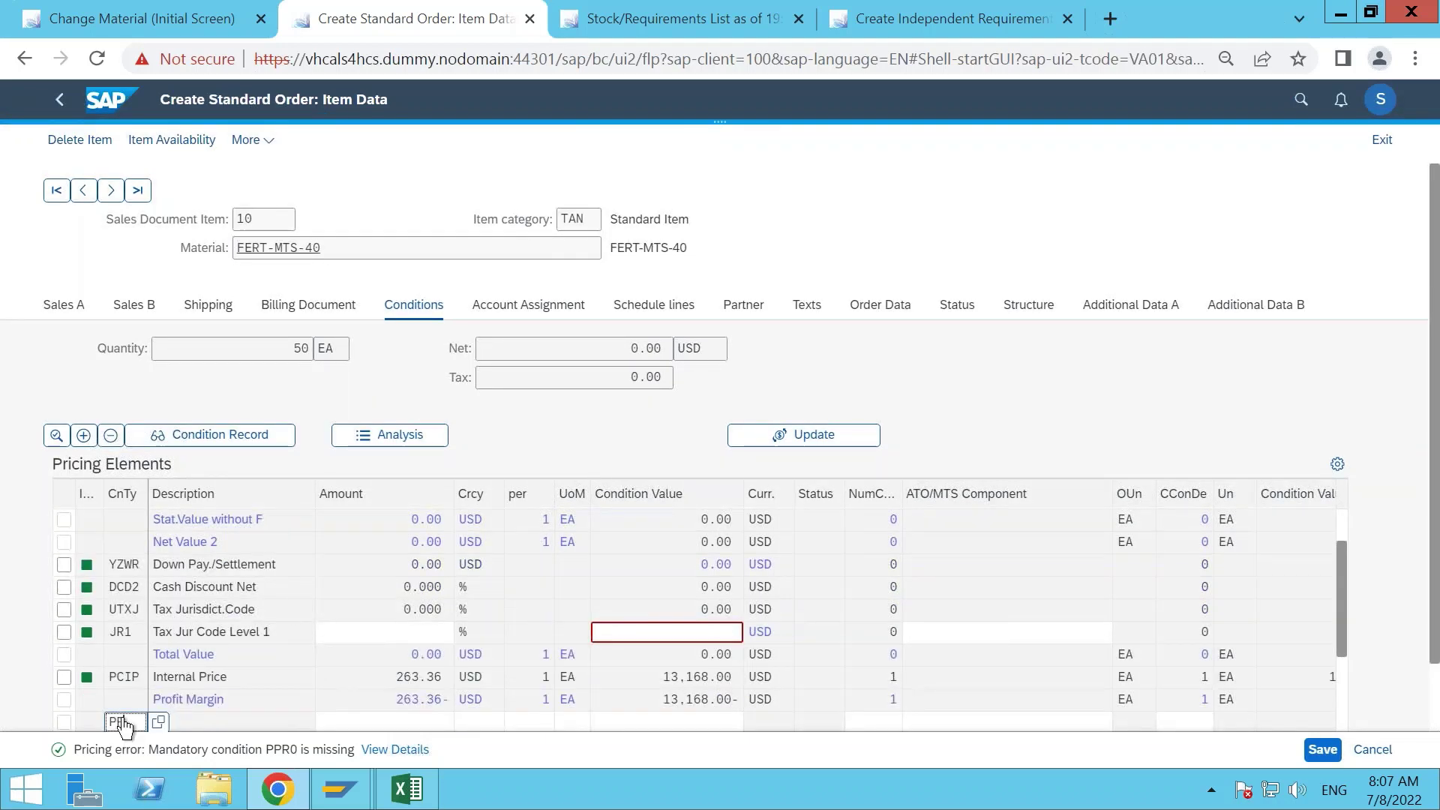
text(PPR0)
key(Return)
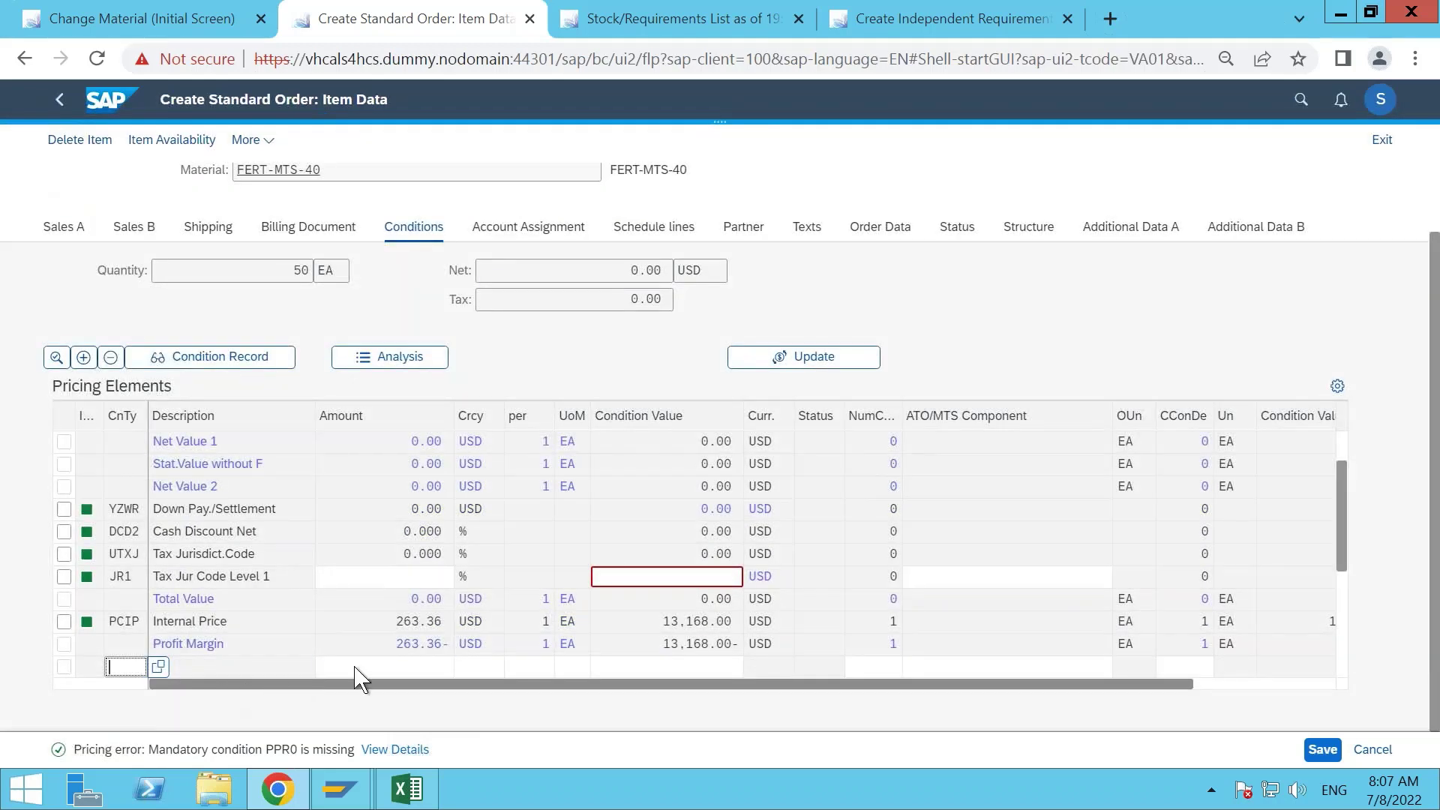
Display the FERT-MTS-40 material master from the order item, copy its company code standard price from Accounting 1, and return to the conditions.
scroll(429, 606, up, 2)
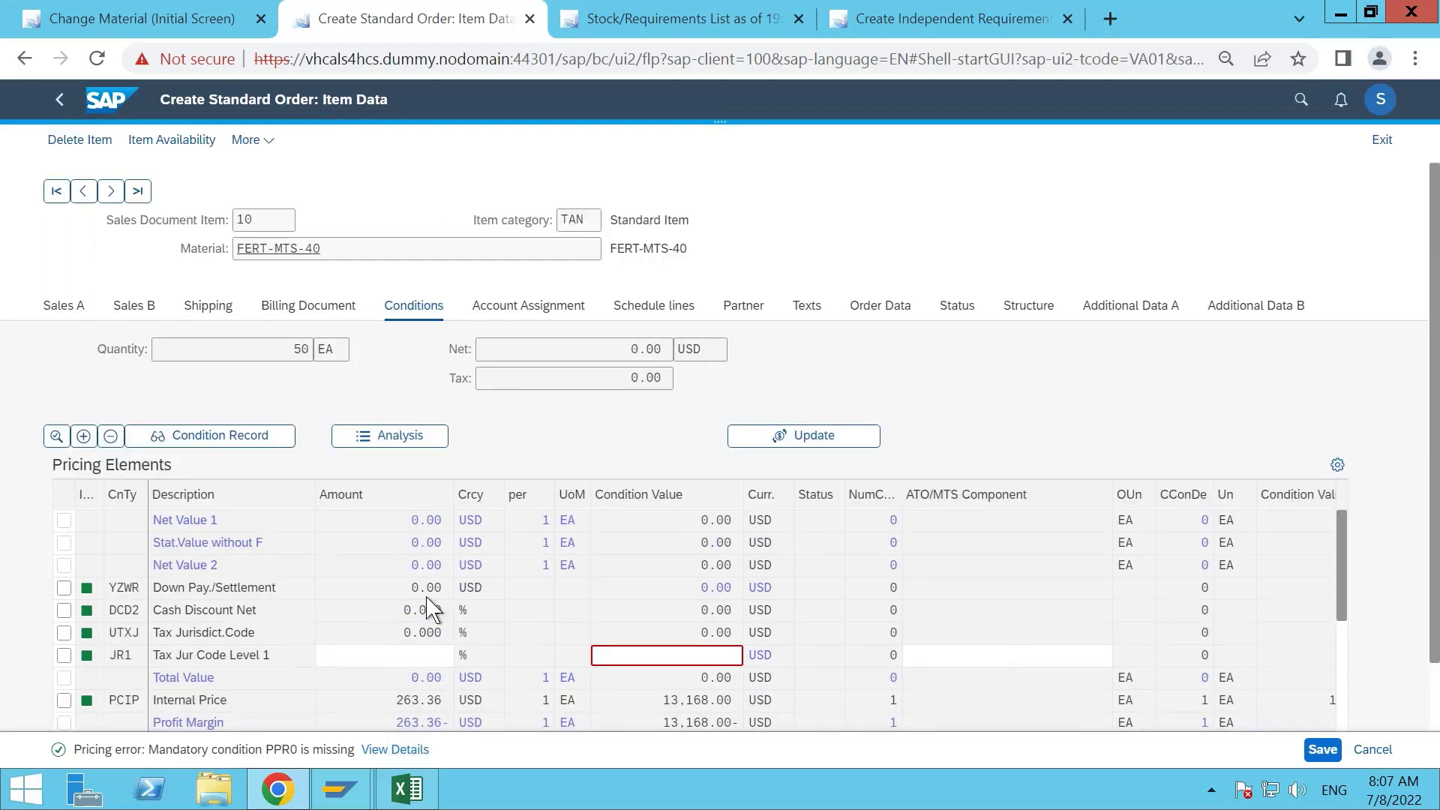
scroll(429, 606, up, 1)
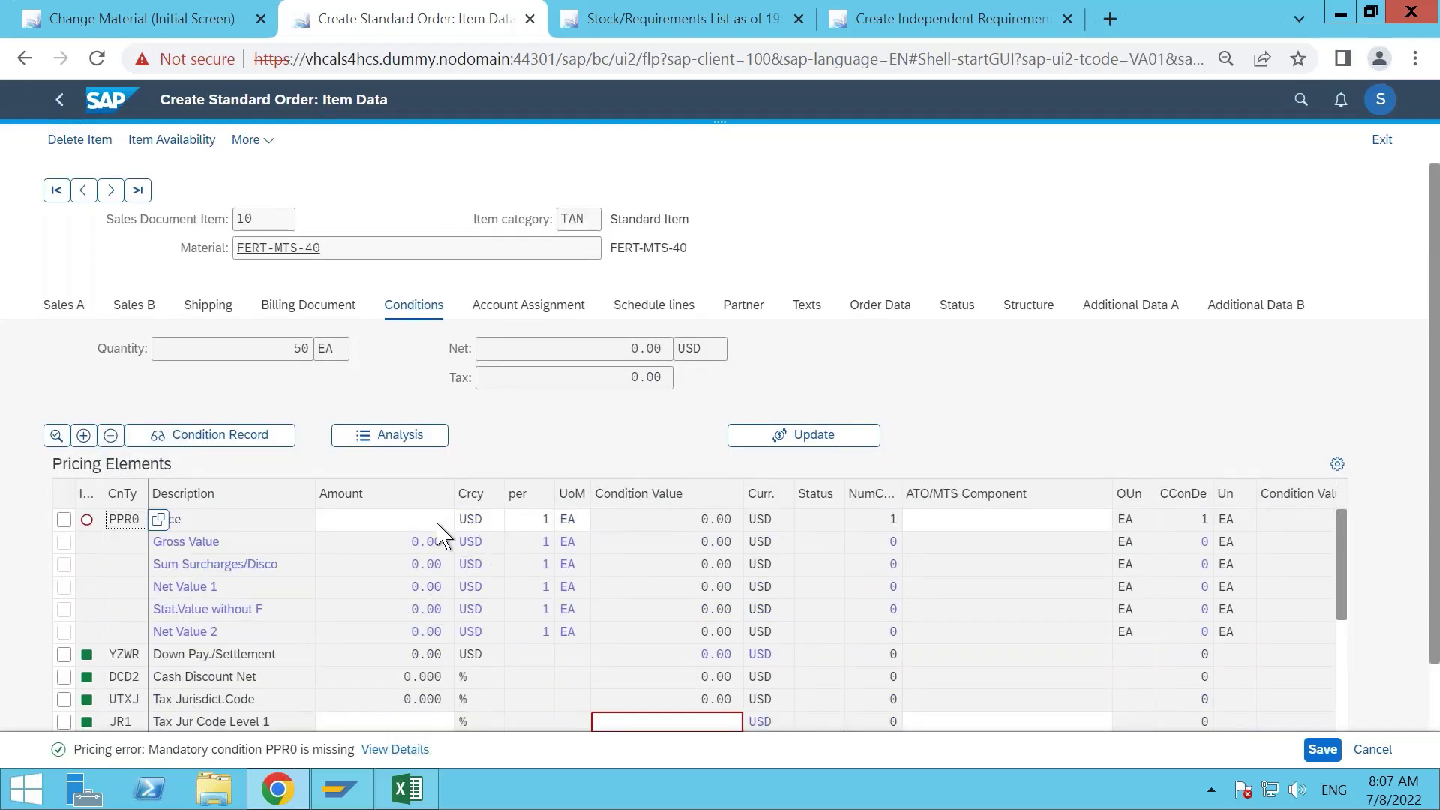
click(415, 523)
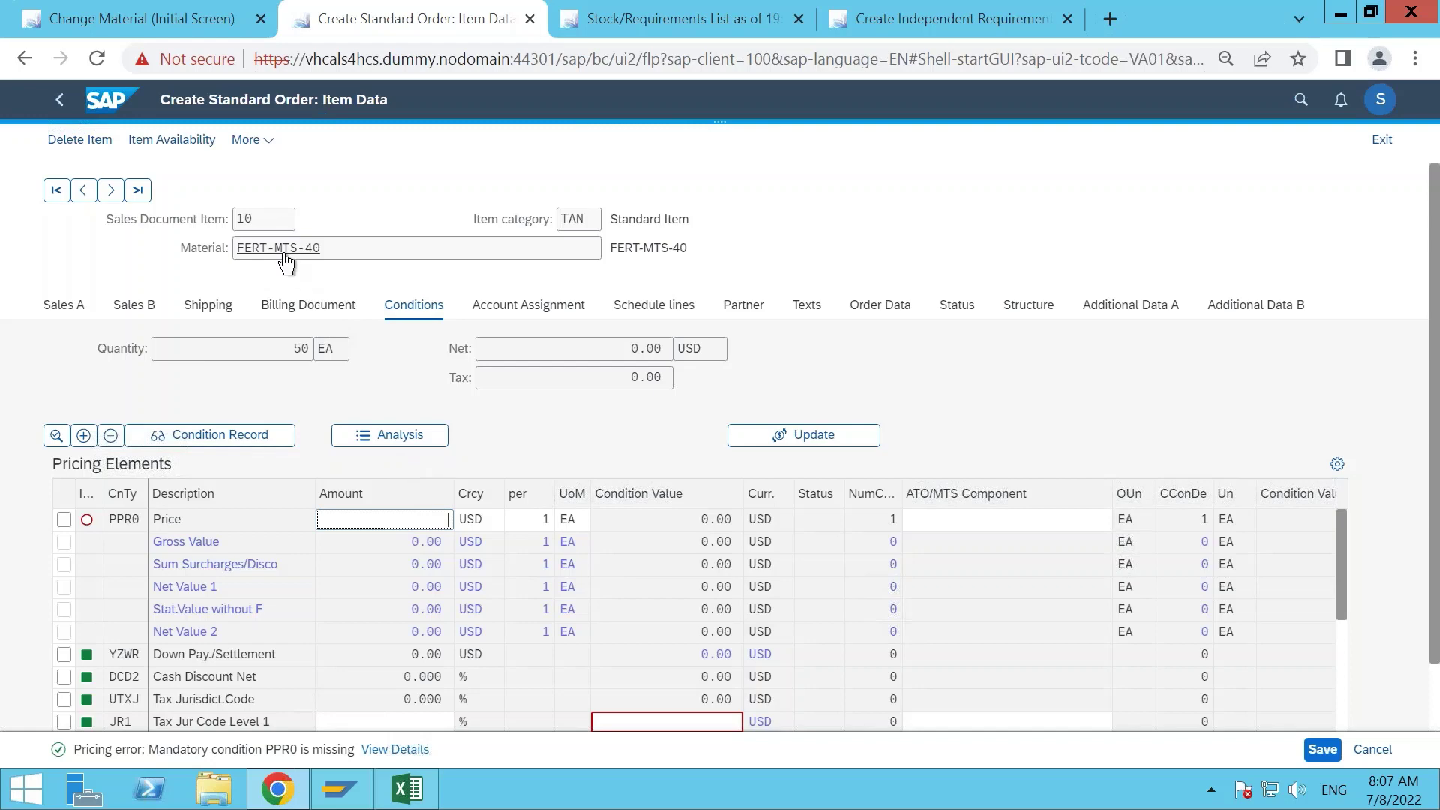
double_click(285, 250)
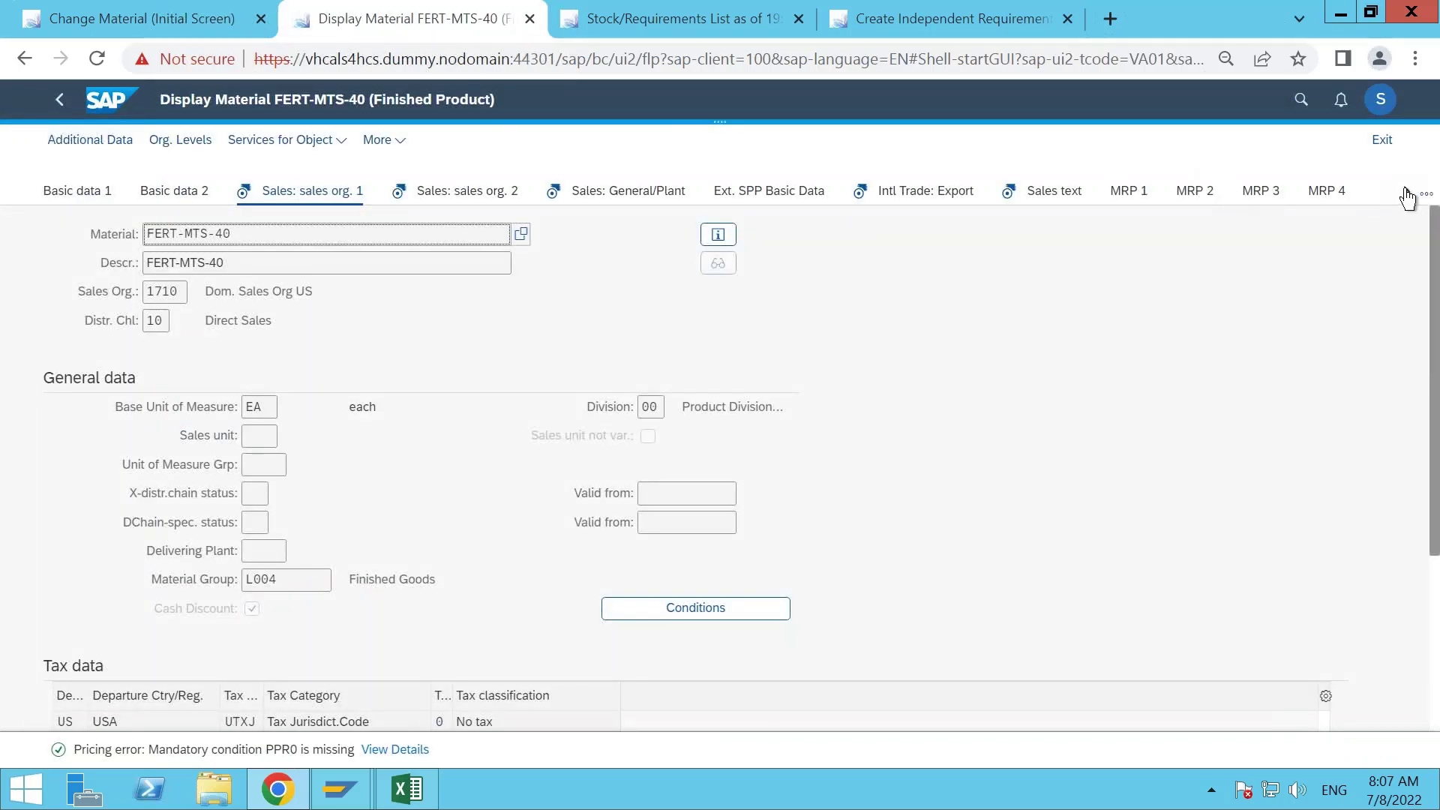
click(1407, 196)
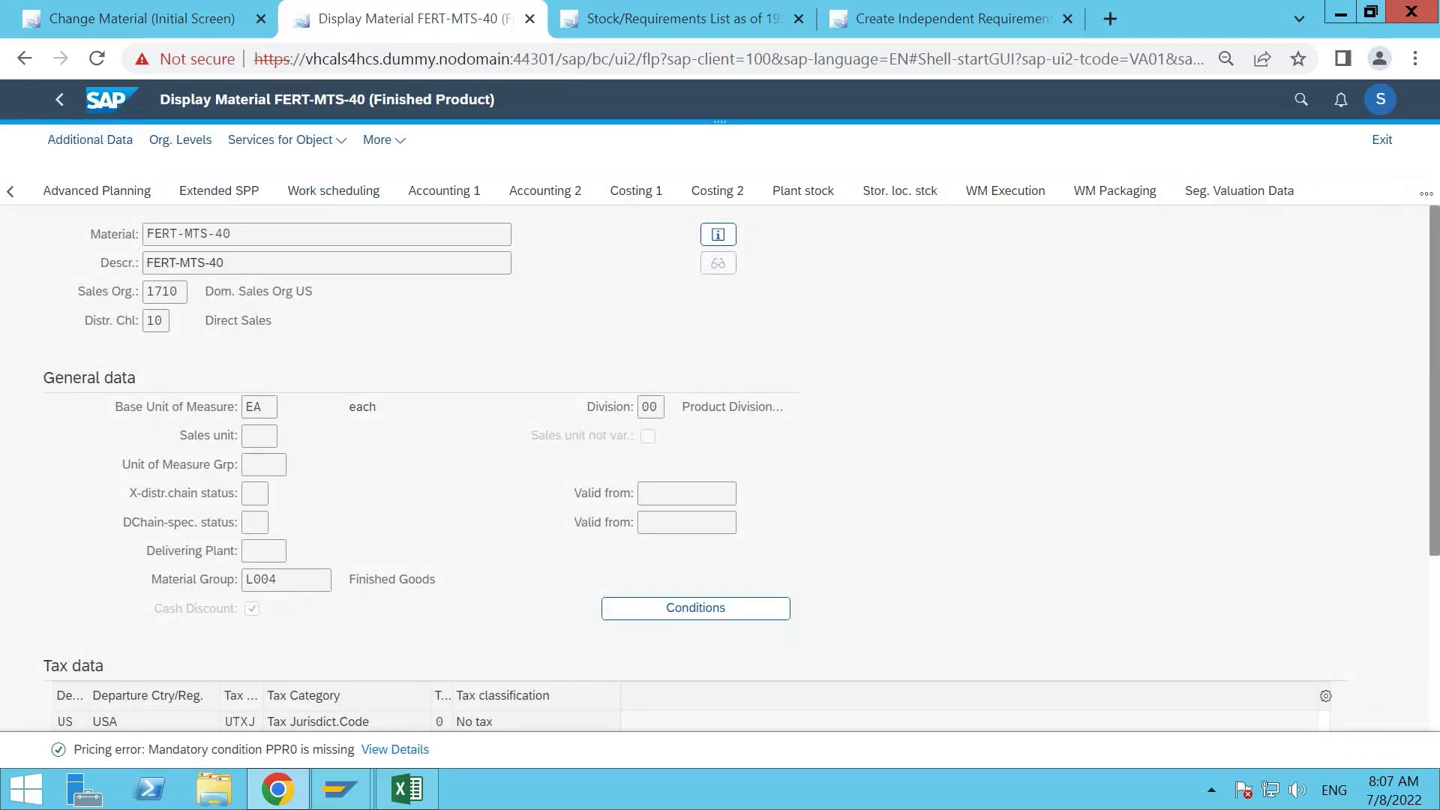
click(448, 196)
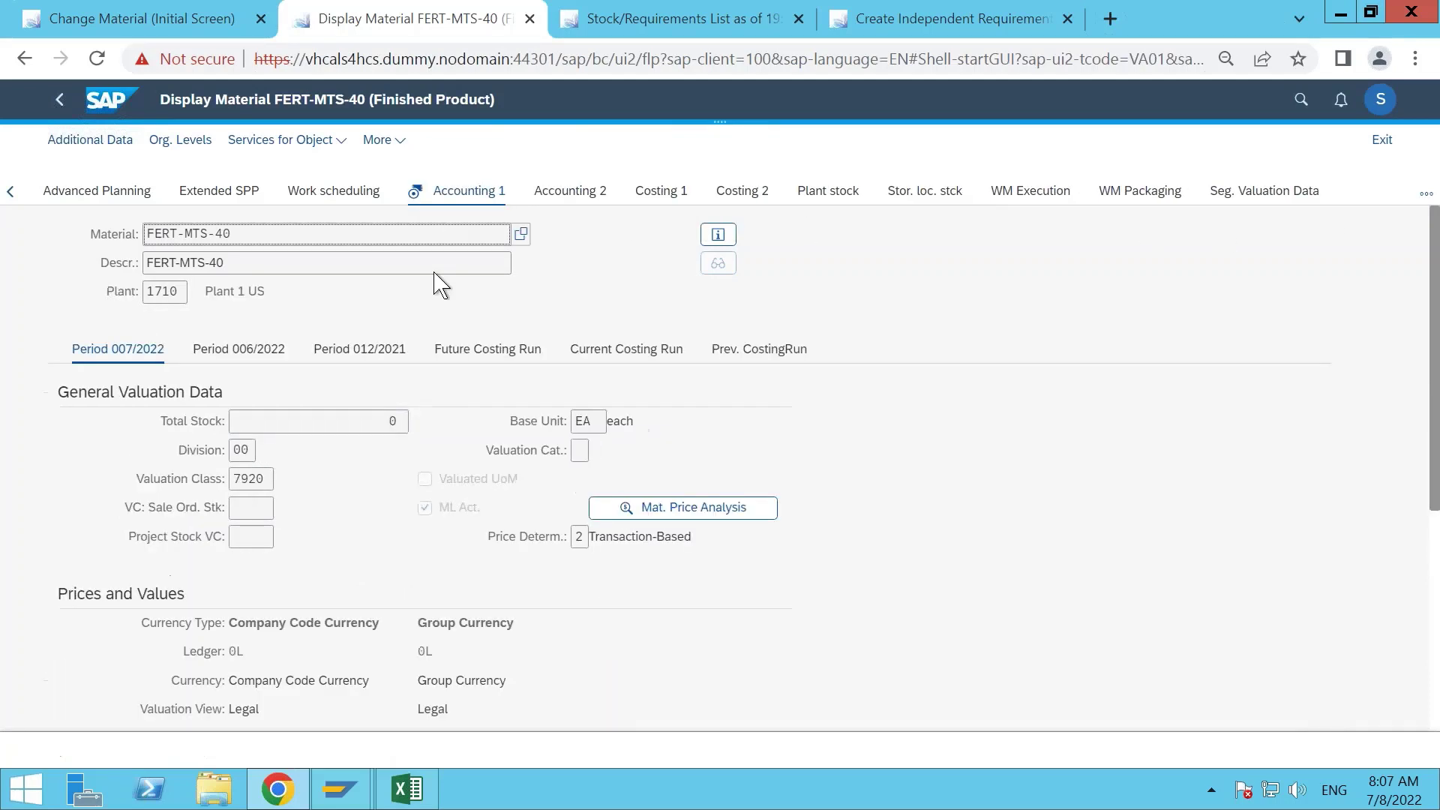
scroll(354, 516, down, 3)
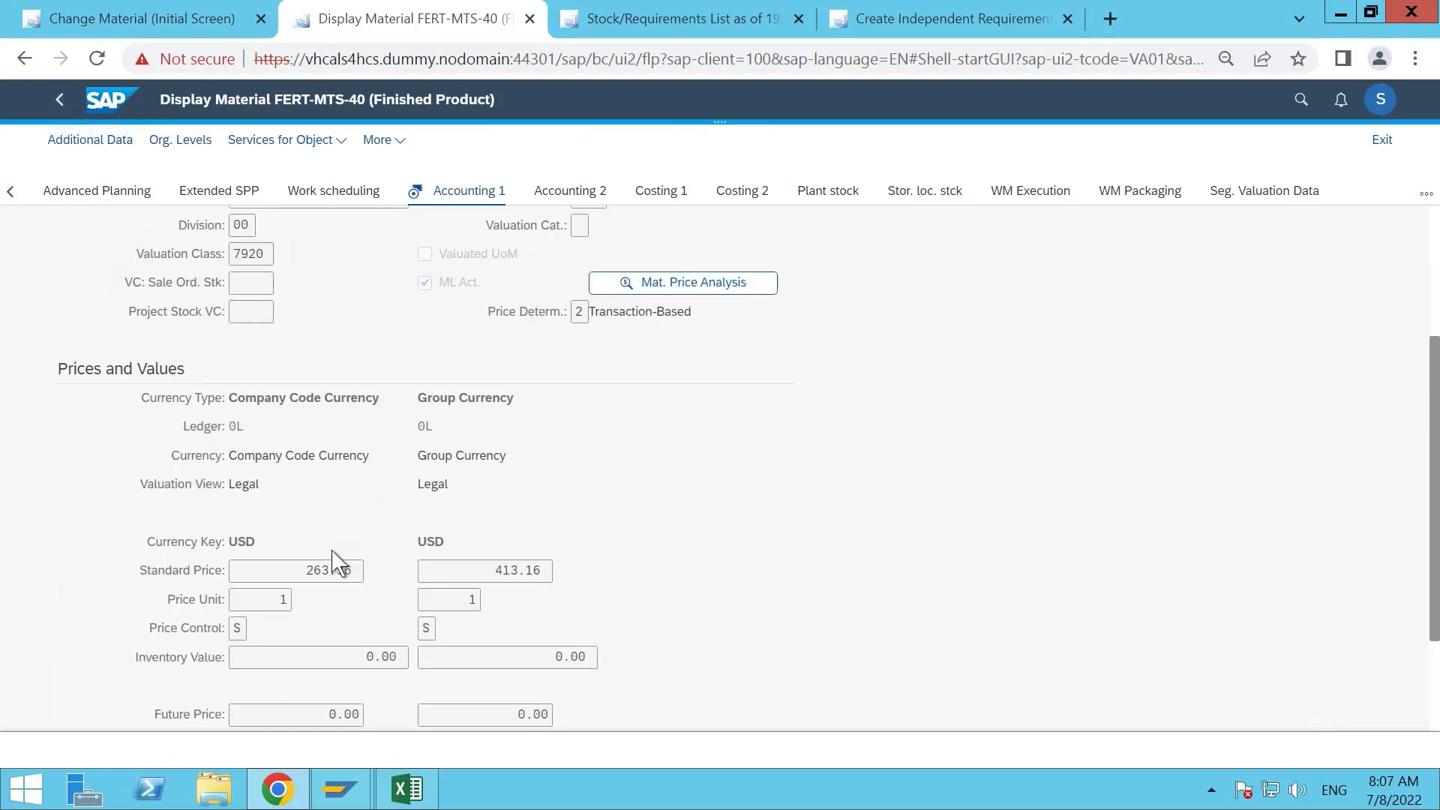
drag(292, 576, 362, 589)
key(ctrl+c)
click(60, 99)
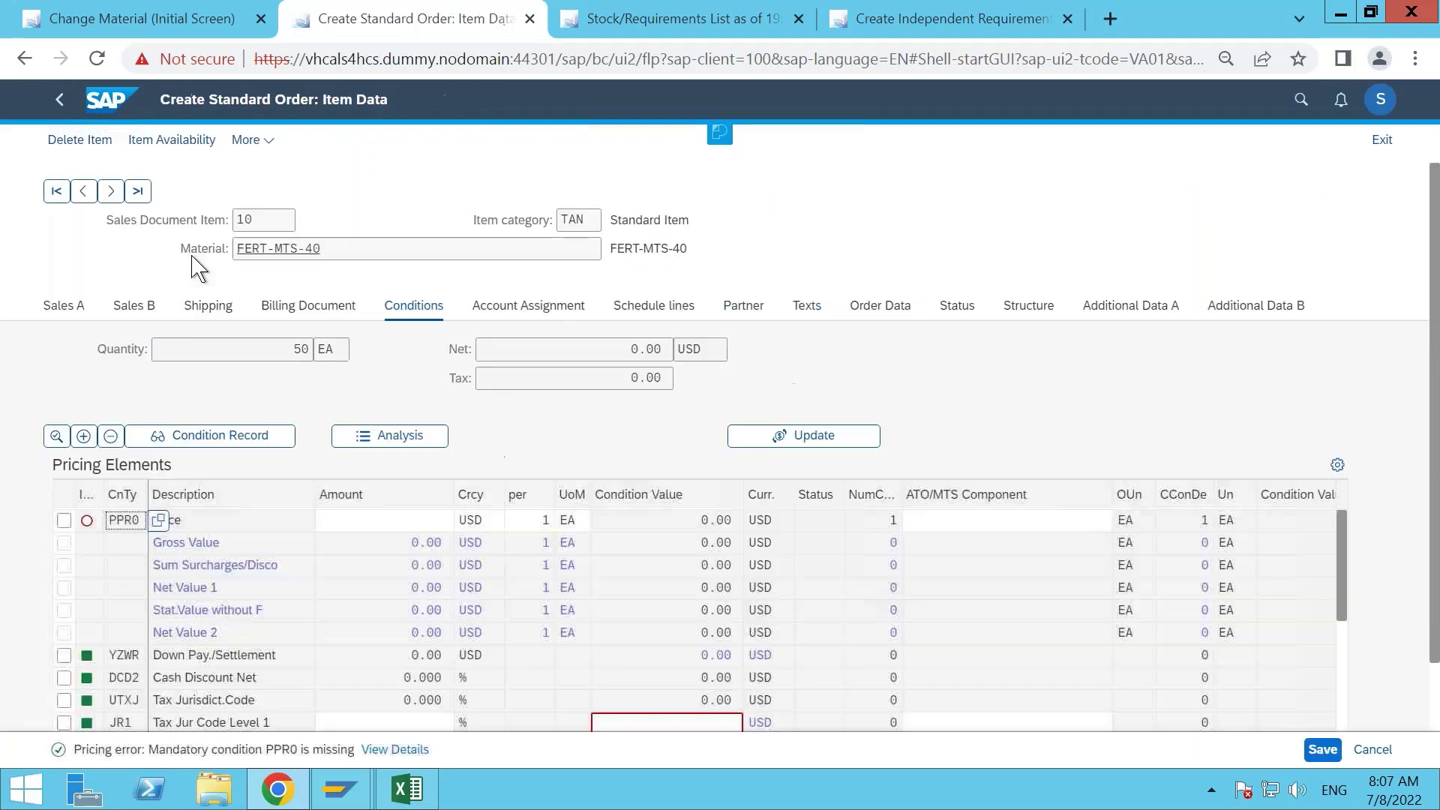
Set the PPR0 price amount to 263.36 USD per EA and review the recalculated pricing elements.
click(420, 521)
key(ctrl+v)
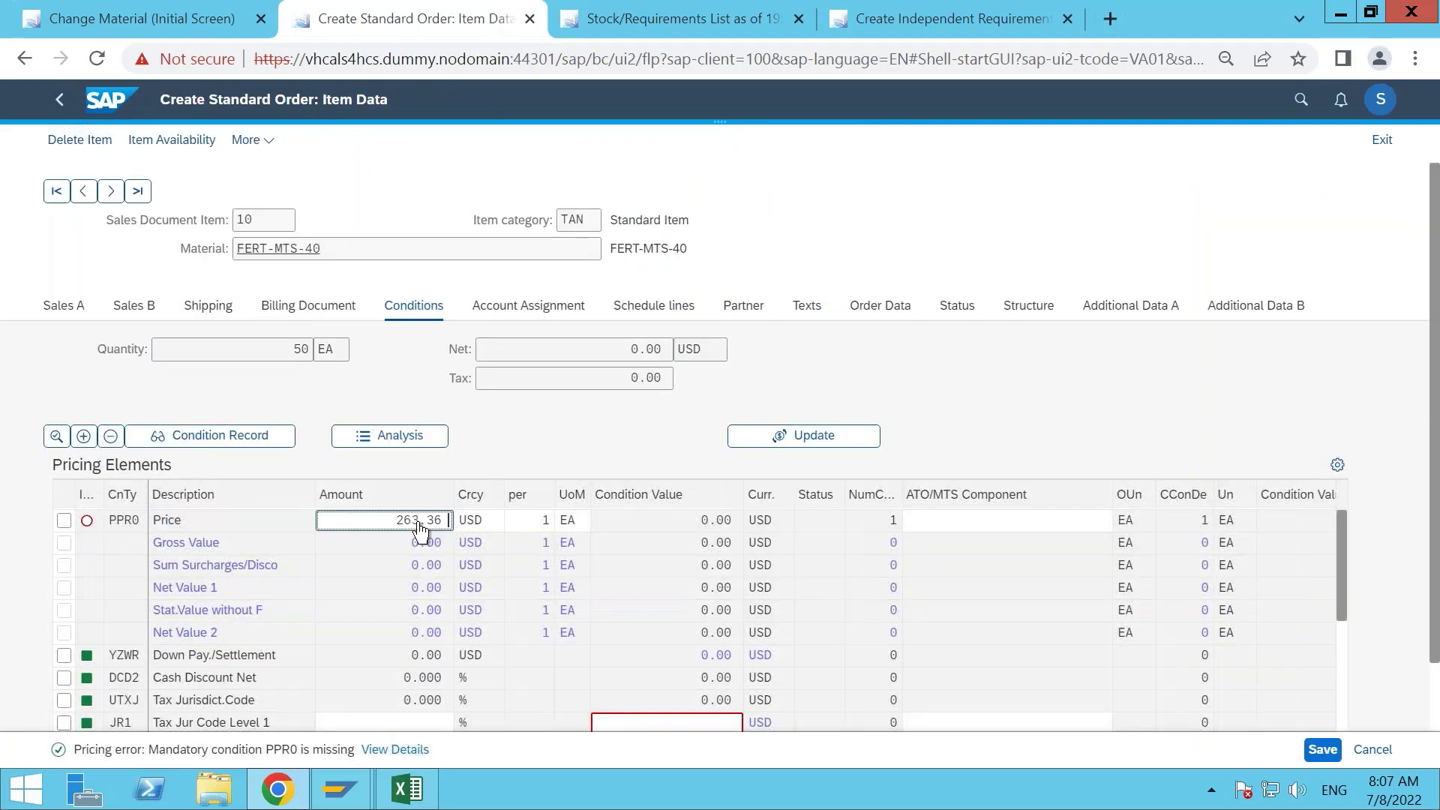
key(Return)
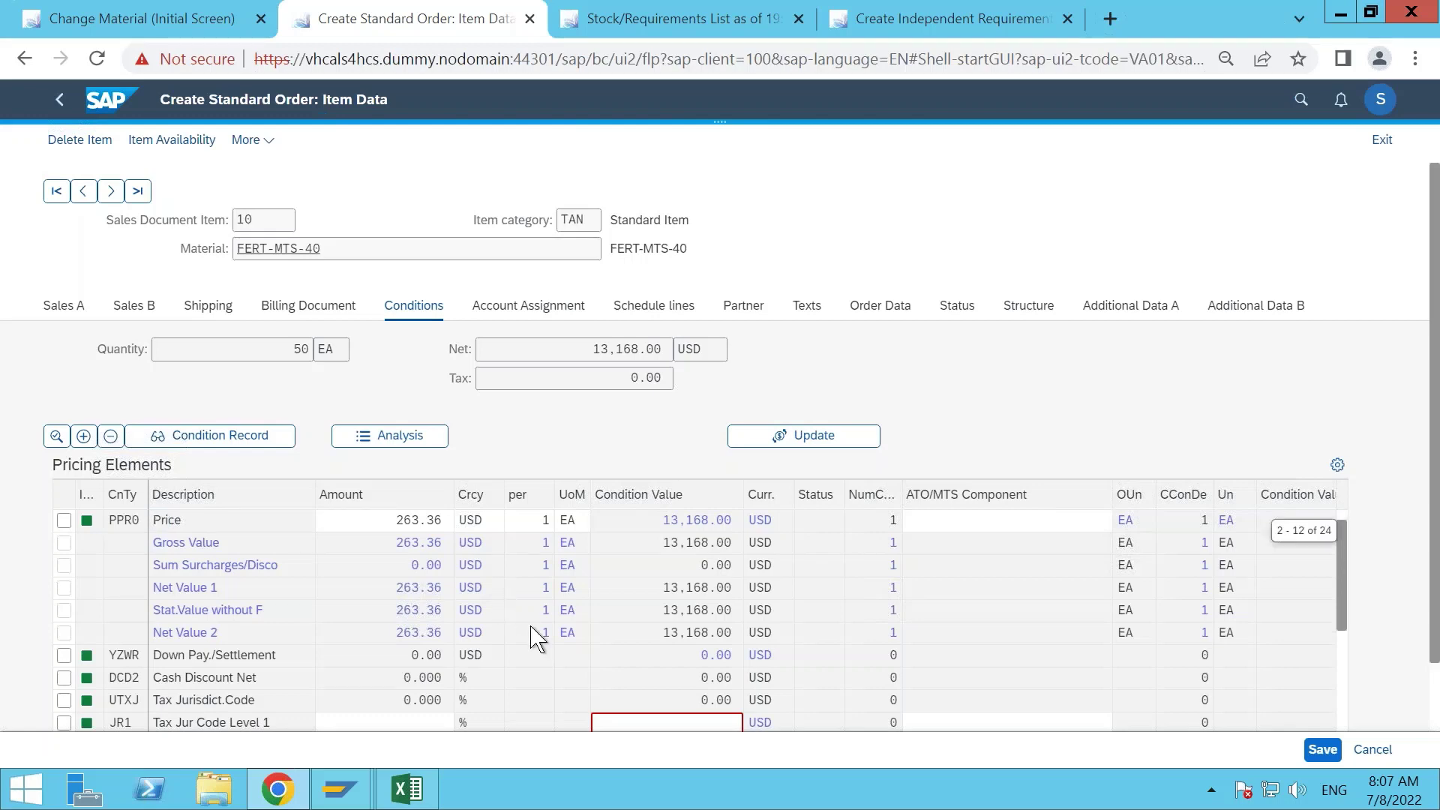
scroll(566, 670, down, 2)
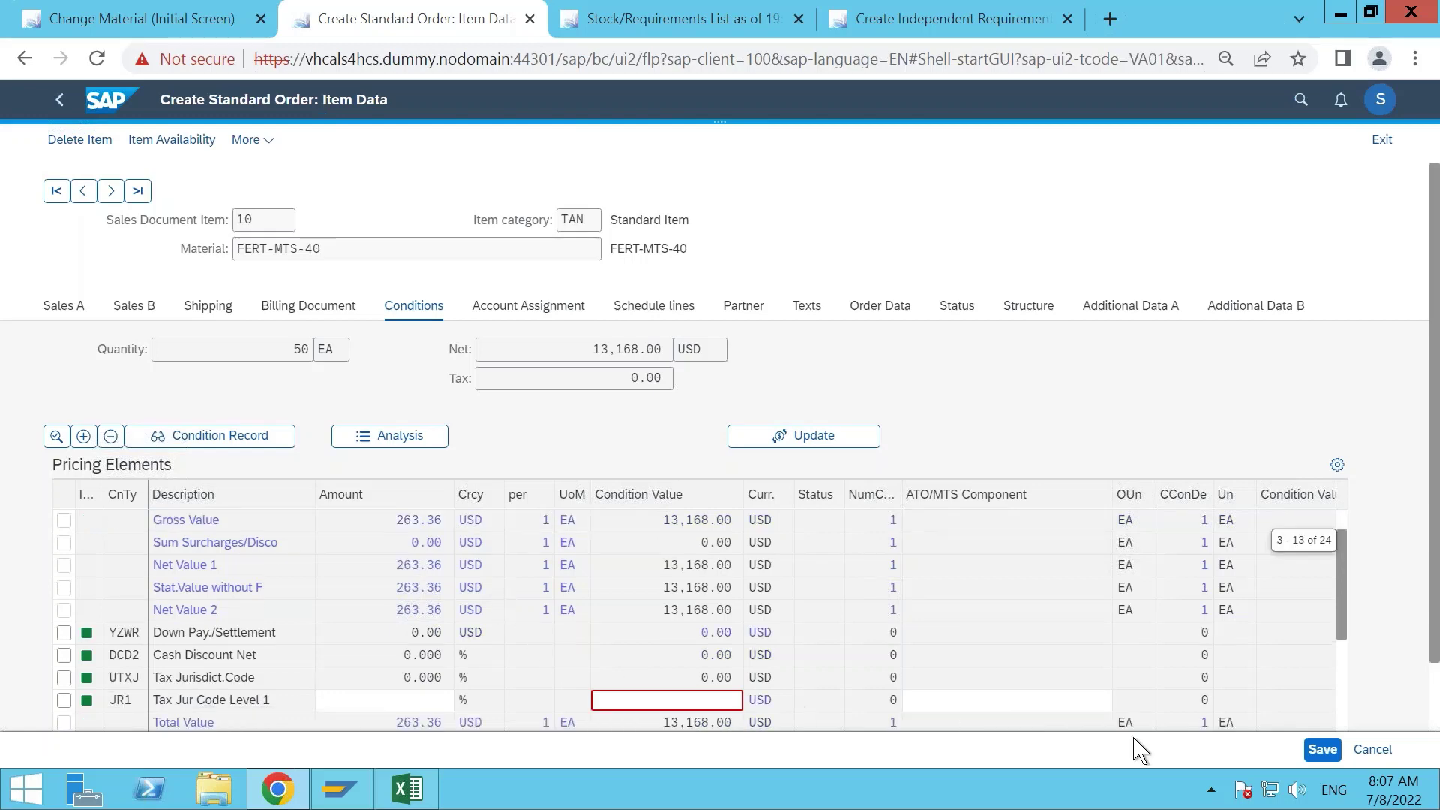
Save the sales order and refresh the stock/requirements list for FERT-MTS-40.
click(1324, 750)
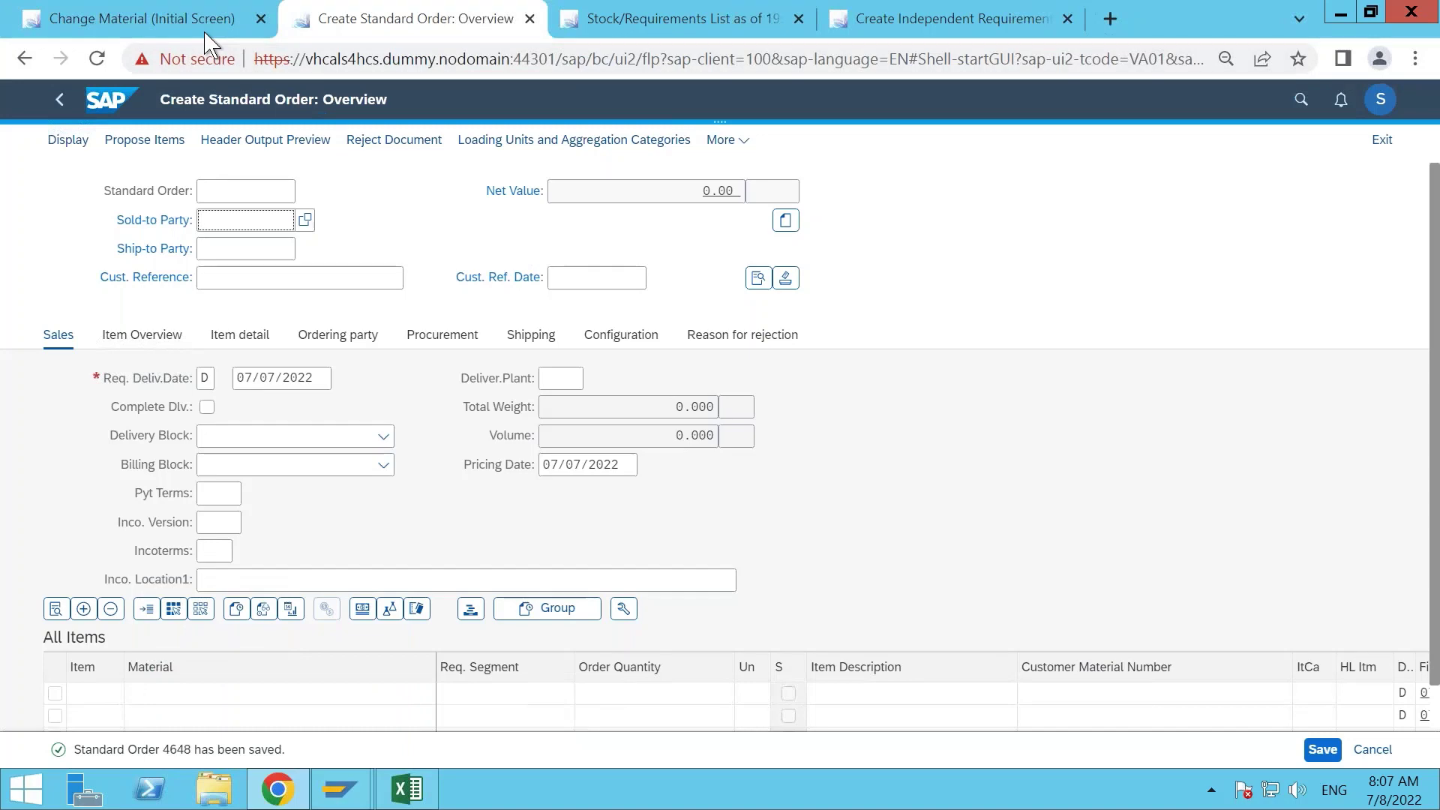
click(579, 24)
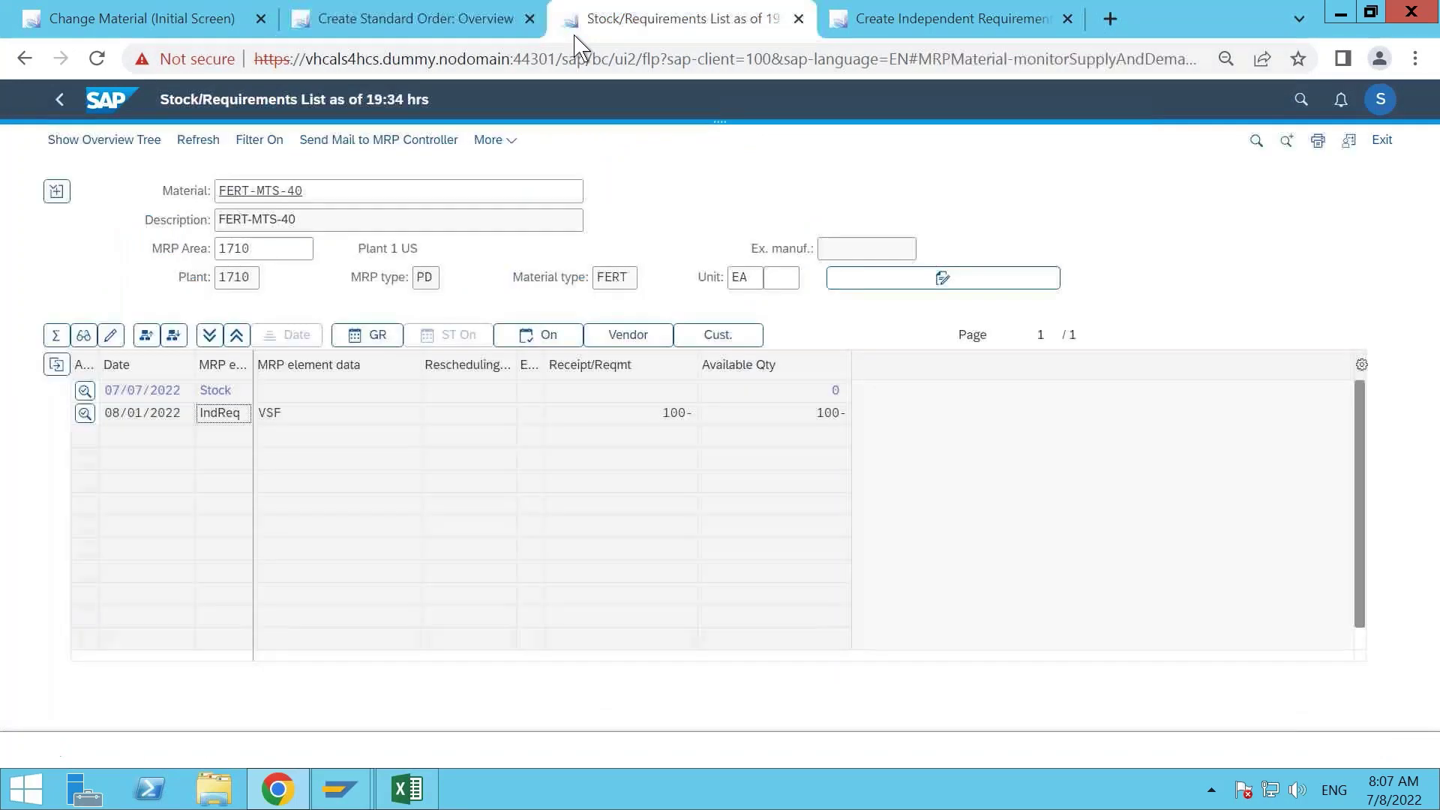
click(204, 147)
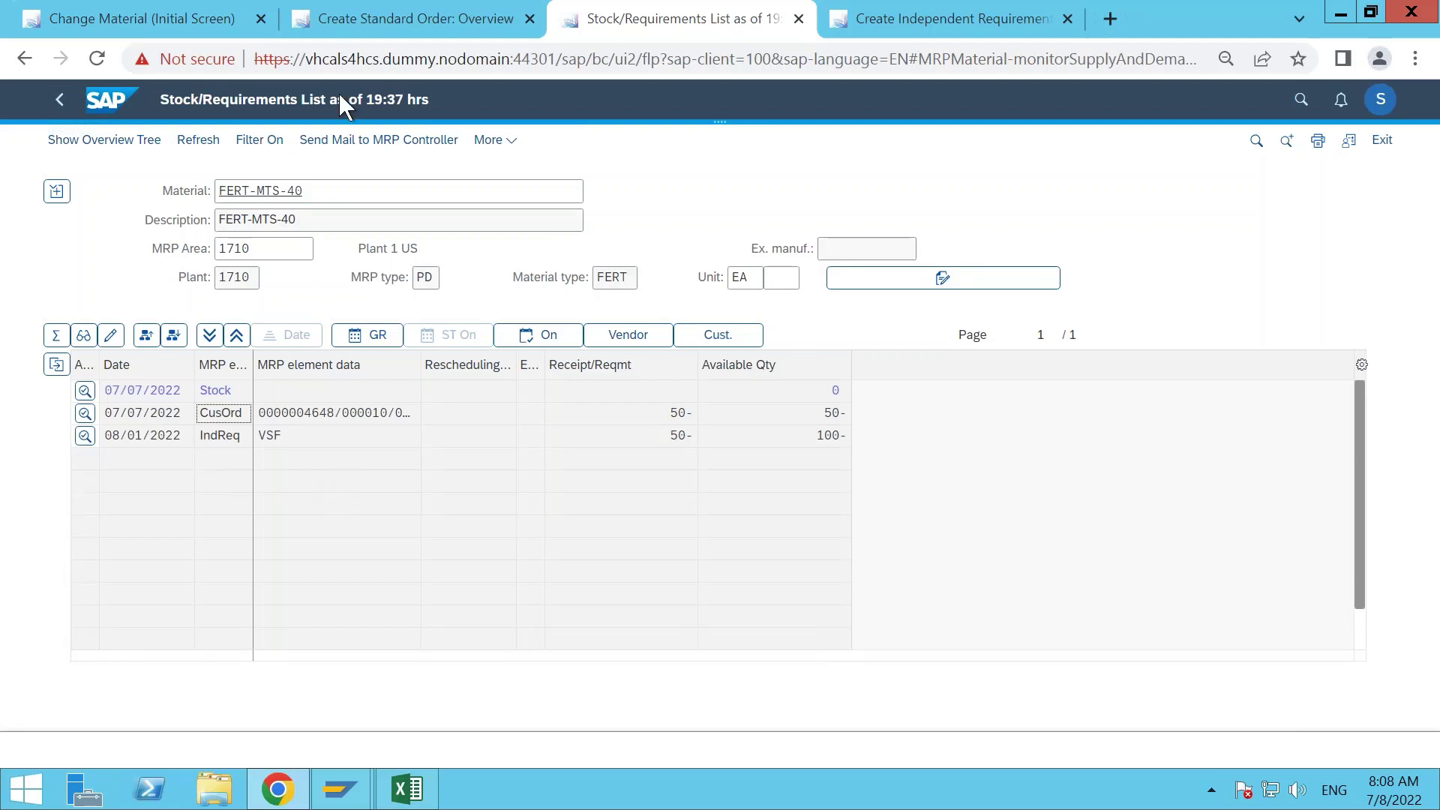
Try an app search for "mrp live" from the sales order session.
click(334, 26)
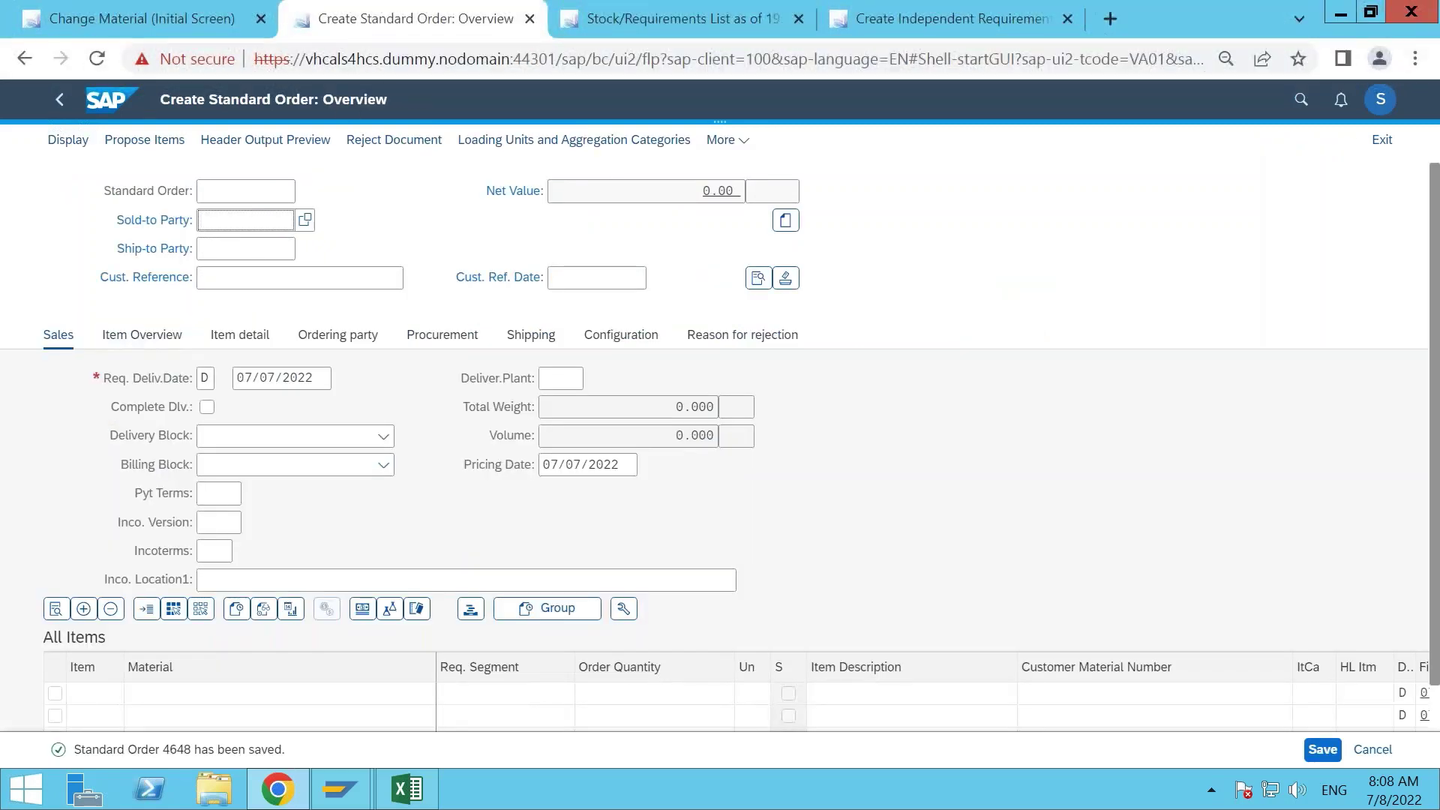
click(1301, 99)
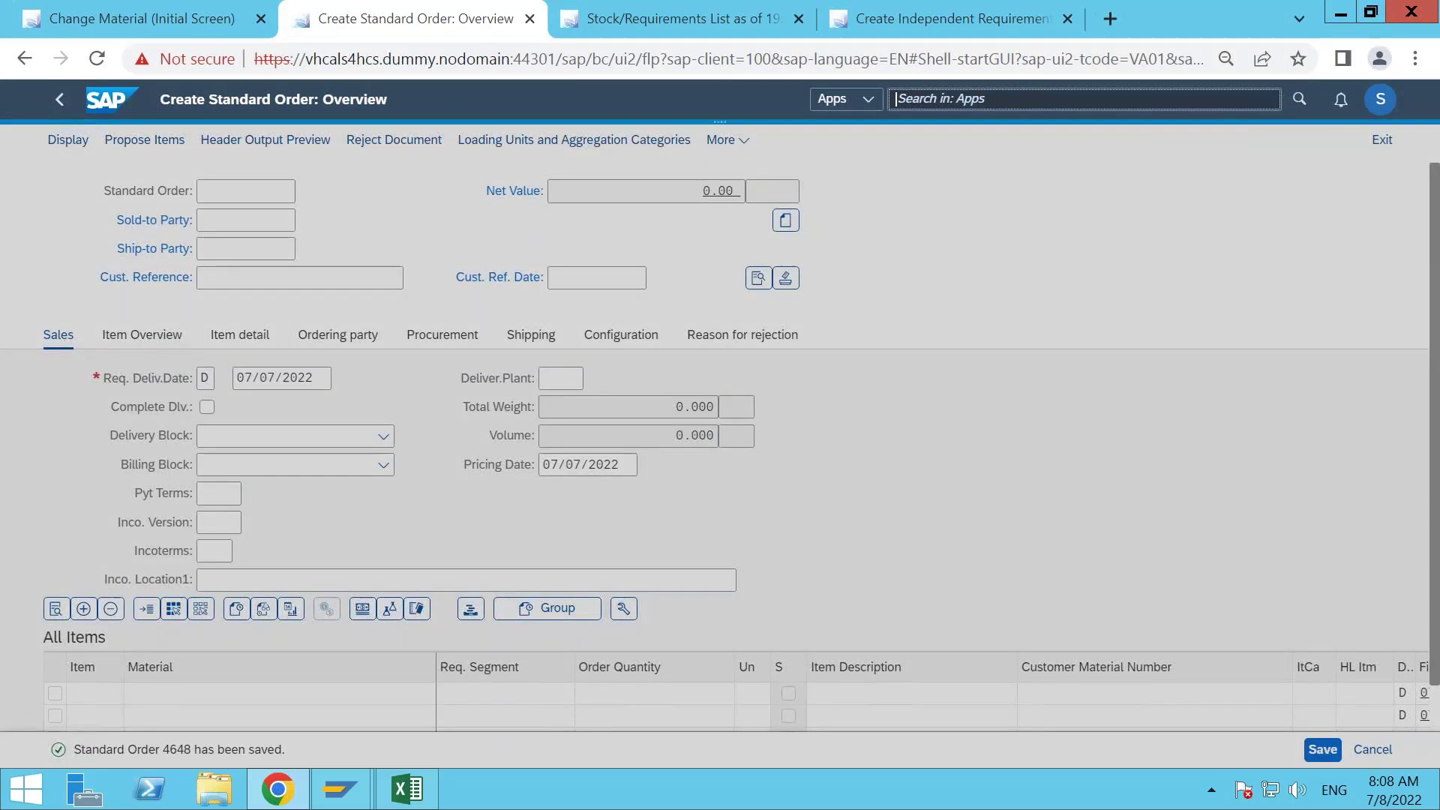
text(mrp live)
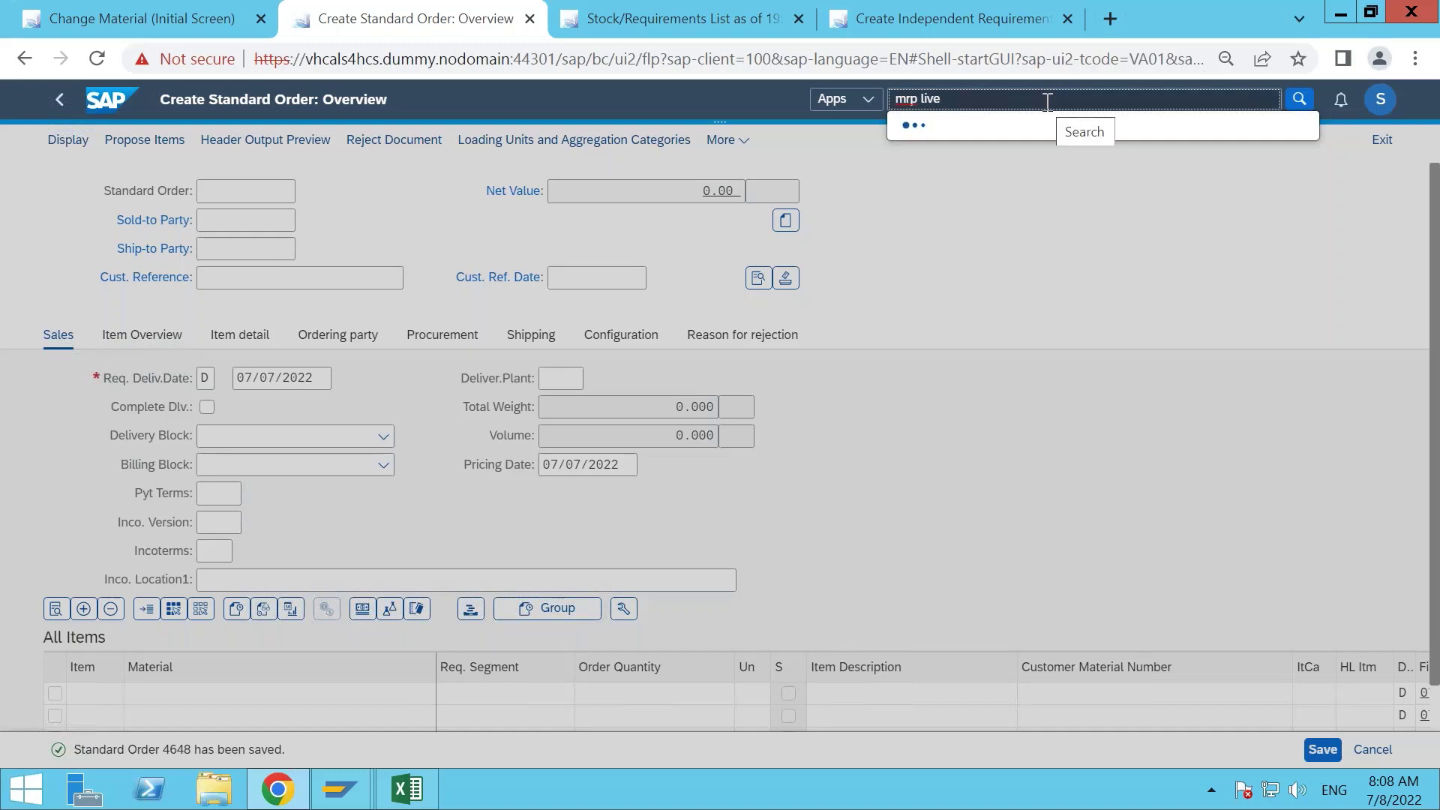
key(BackSpace)
key(BackSpace)
key(BackSpace)
key(BackSpace)
key(BackSpace)
key(BackSpace)
key(BackSpace)
key(BackSpace)
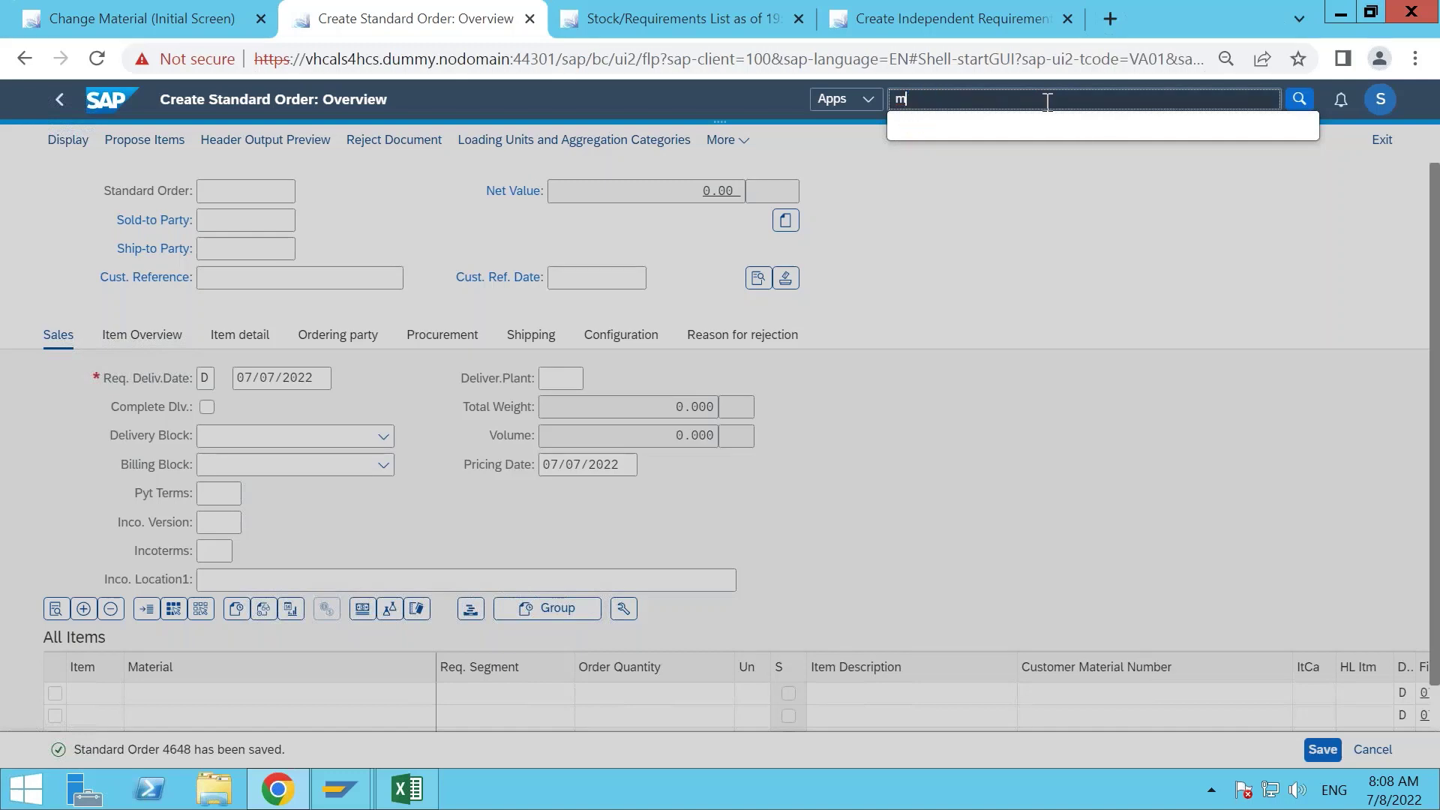
Leave the blank sales order without keeping its unsaved data and search the apps for MD01N.
text(MD01N)
click(99, 107)
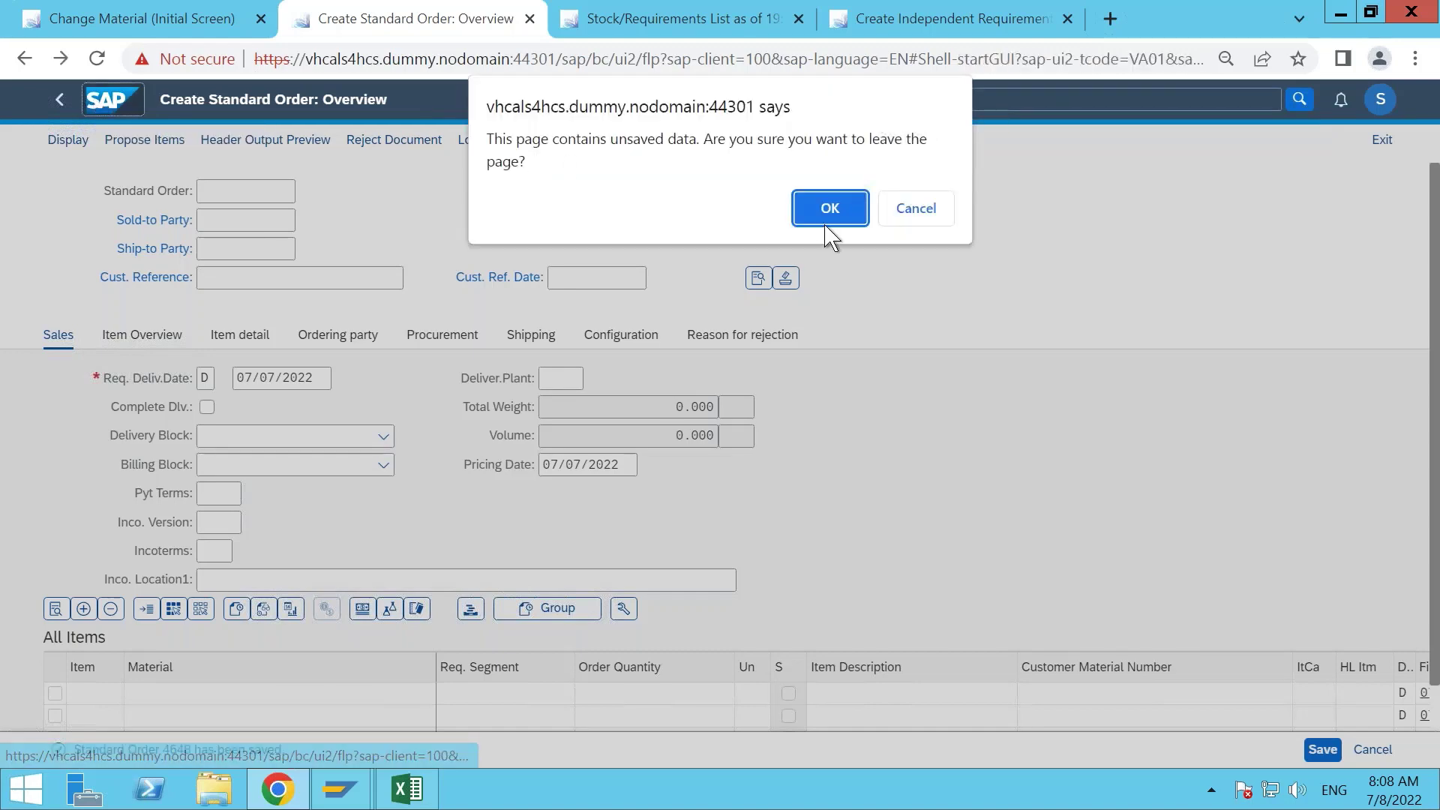
click(829, 213)
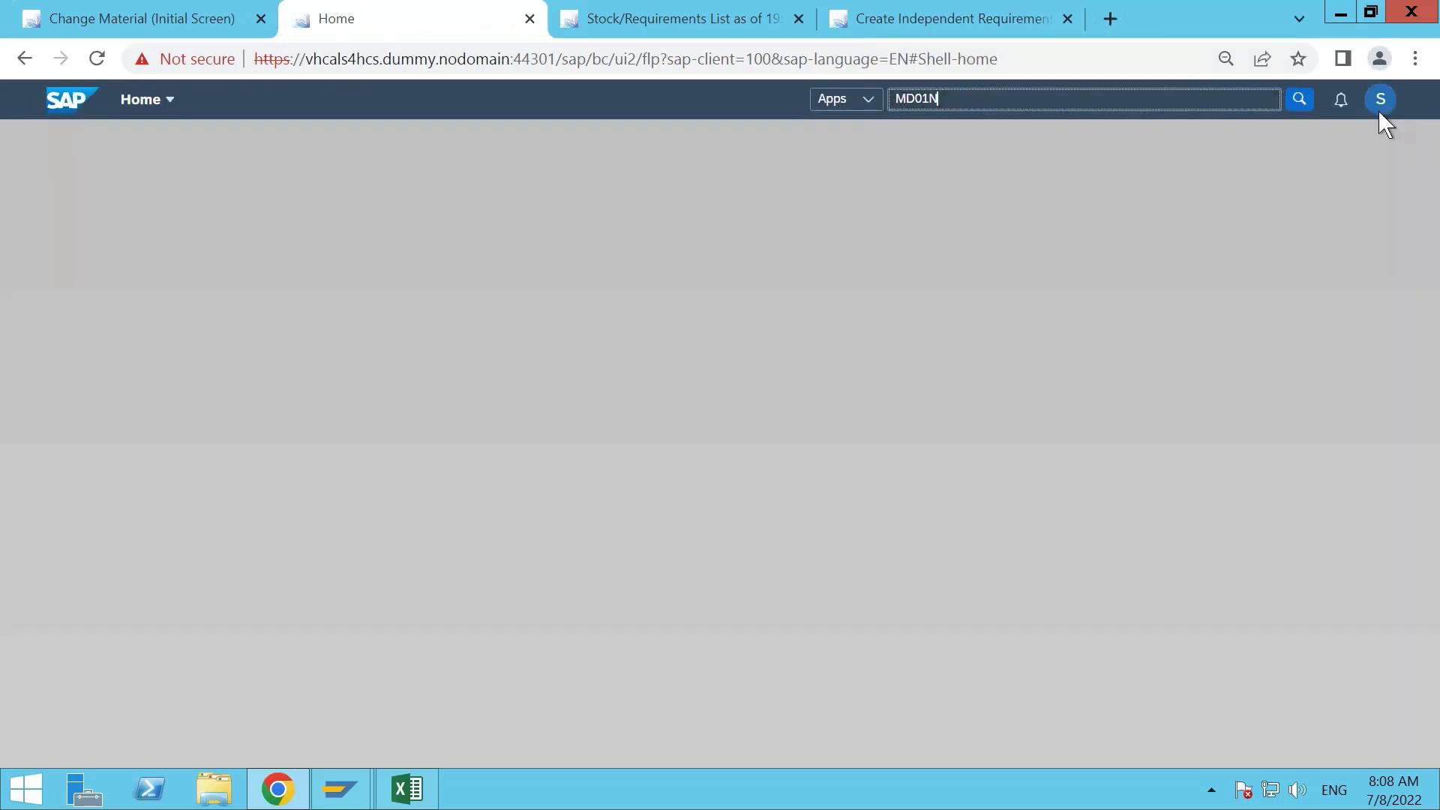
click(1308, 104)
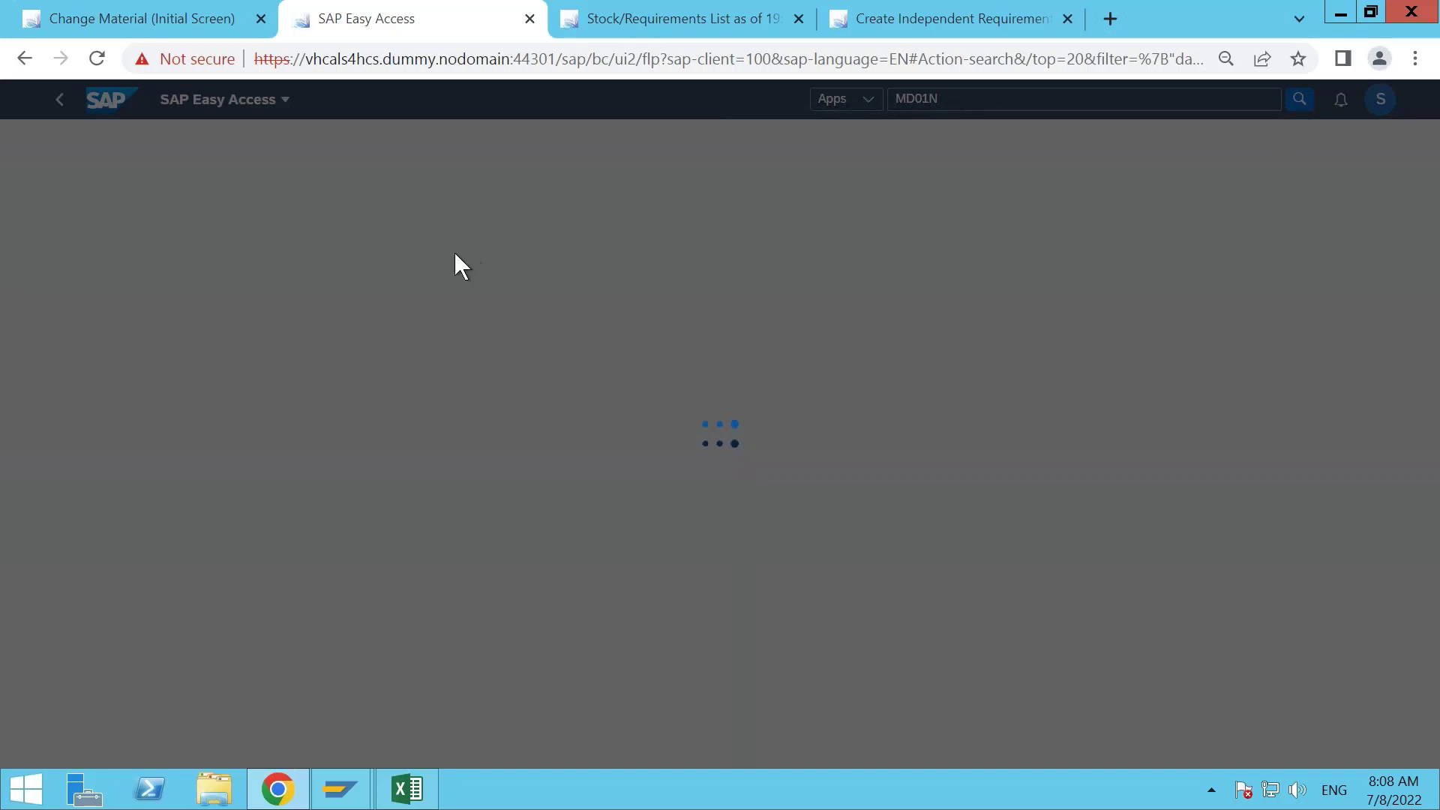
Return the material change session to the home page and look through the app tiles for an MRP run app.
click(124, 23)
click(103, 101)
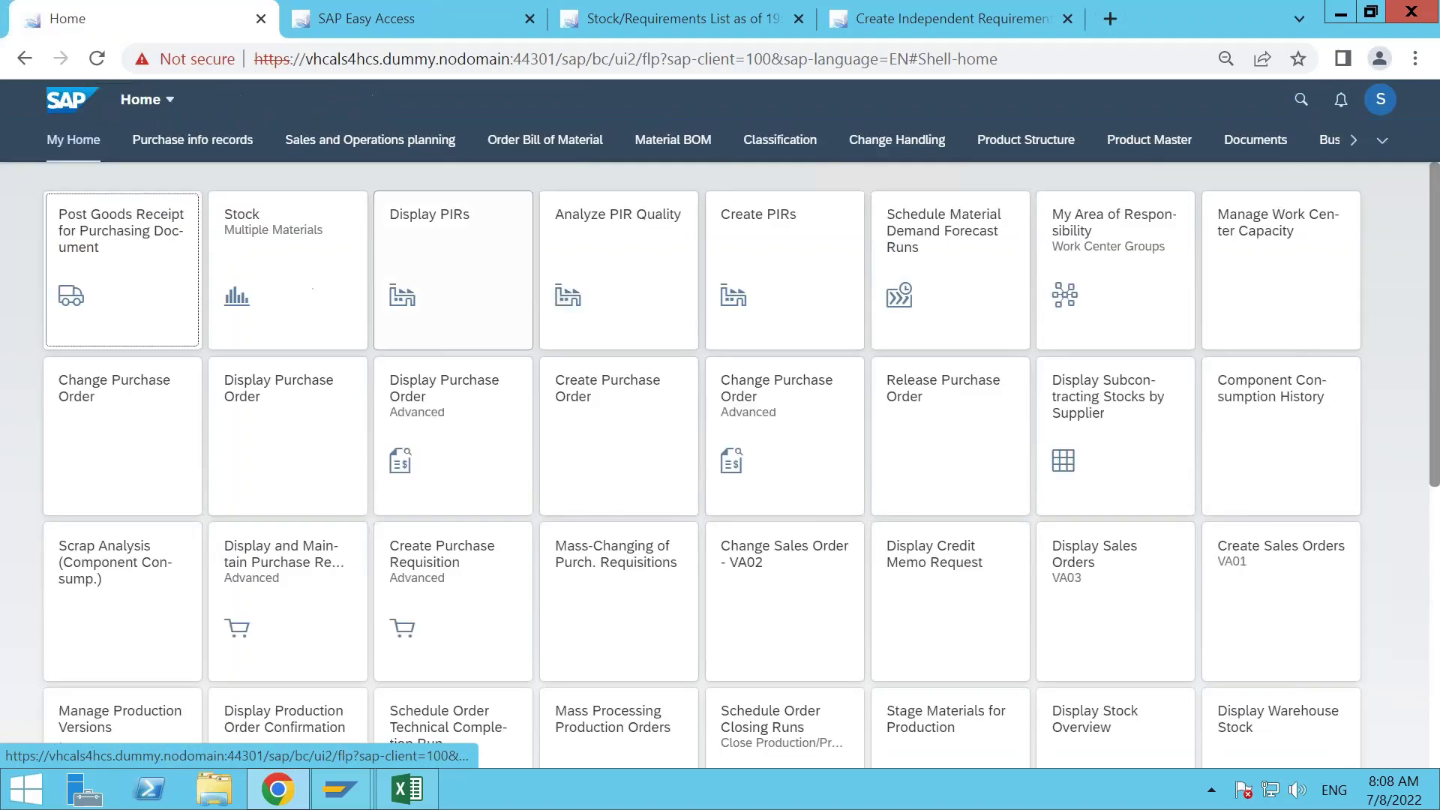
scroll(537, 449, down, 2)
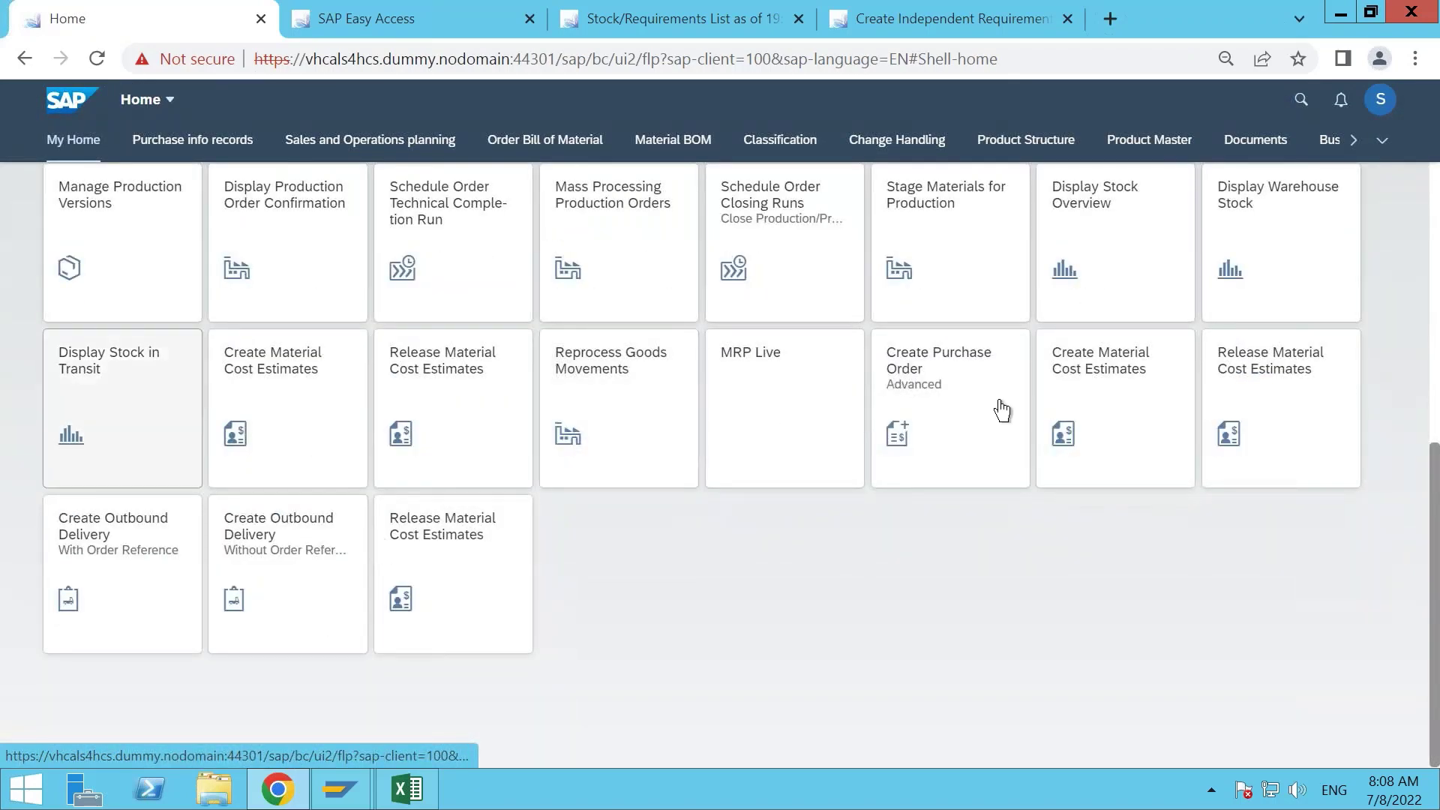
scroll(1014, 411, up, 5)
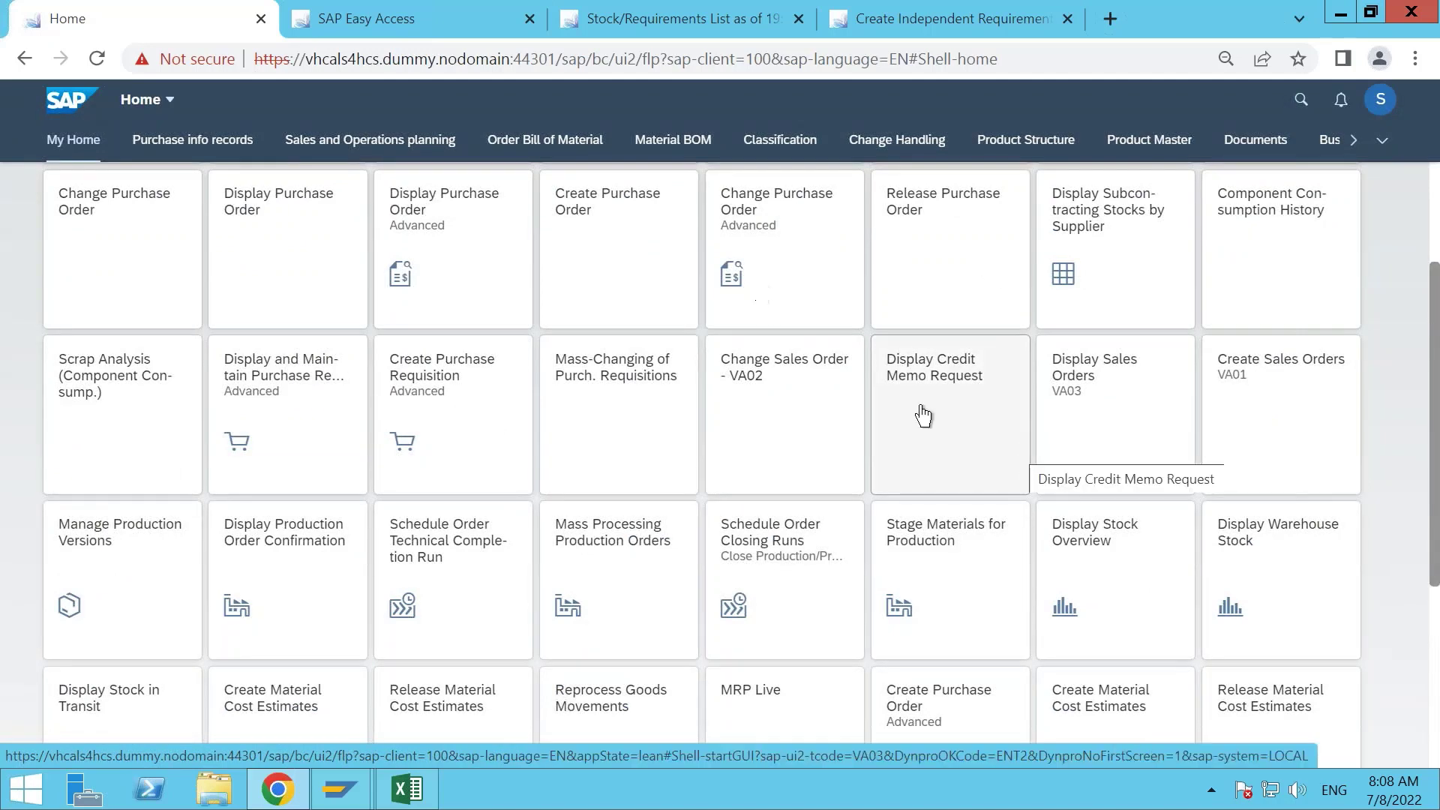
scroll(774, 533, up, 3)
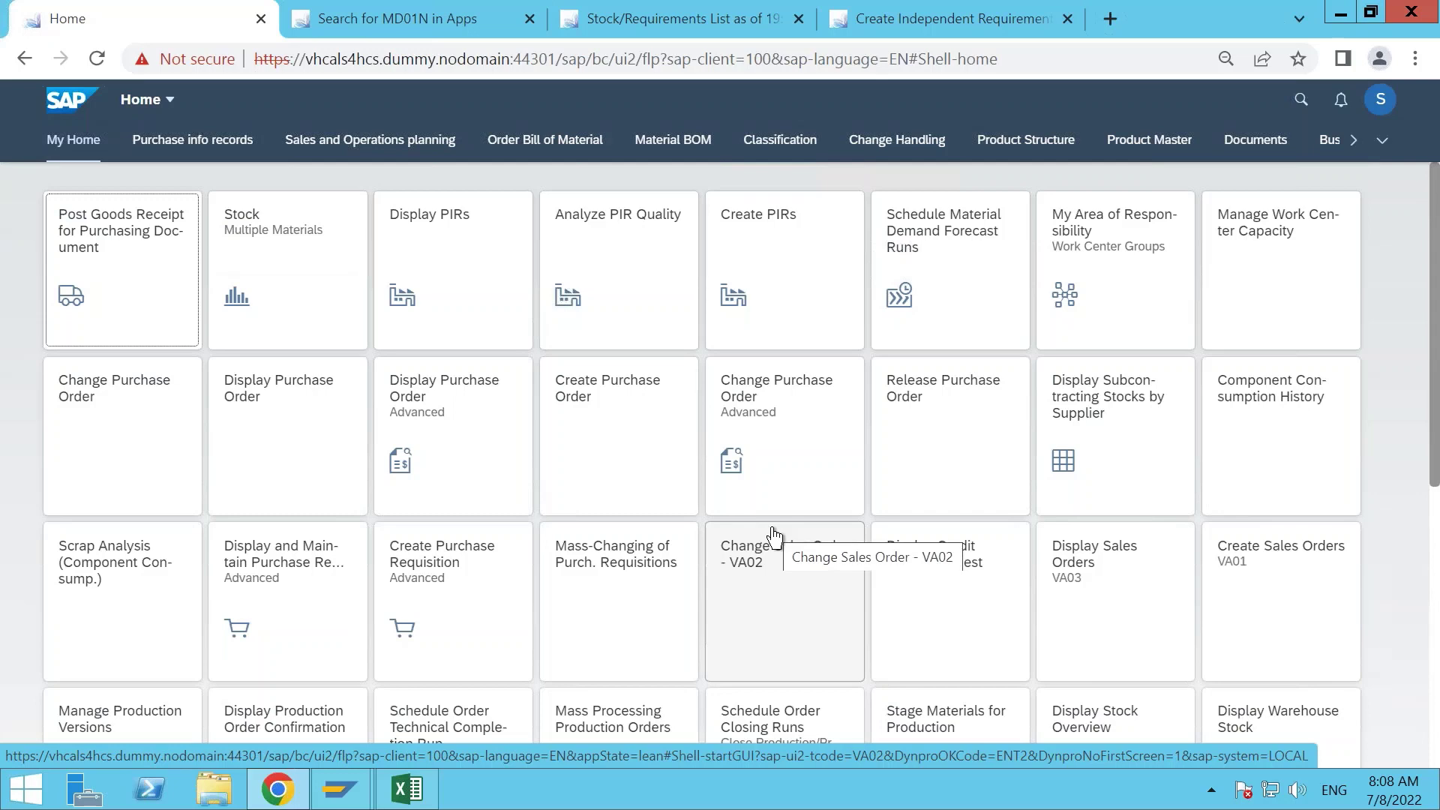
scroll(775, 536, down, 2)
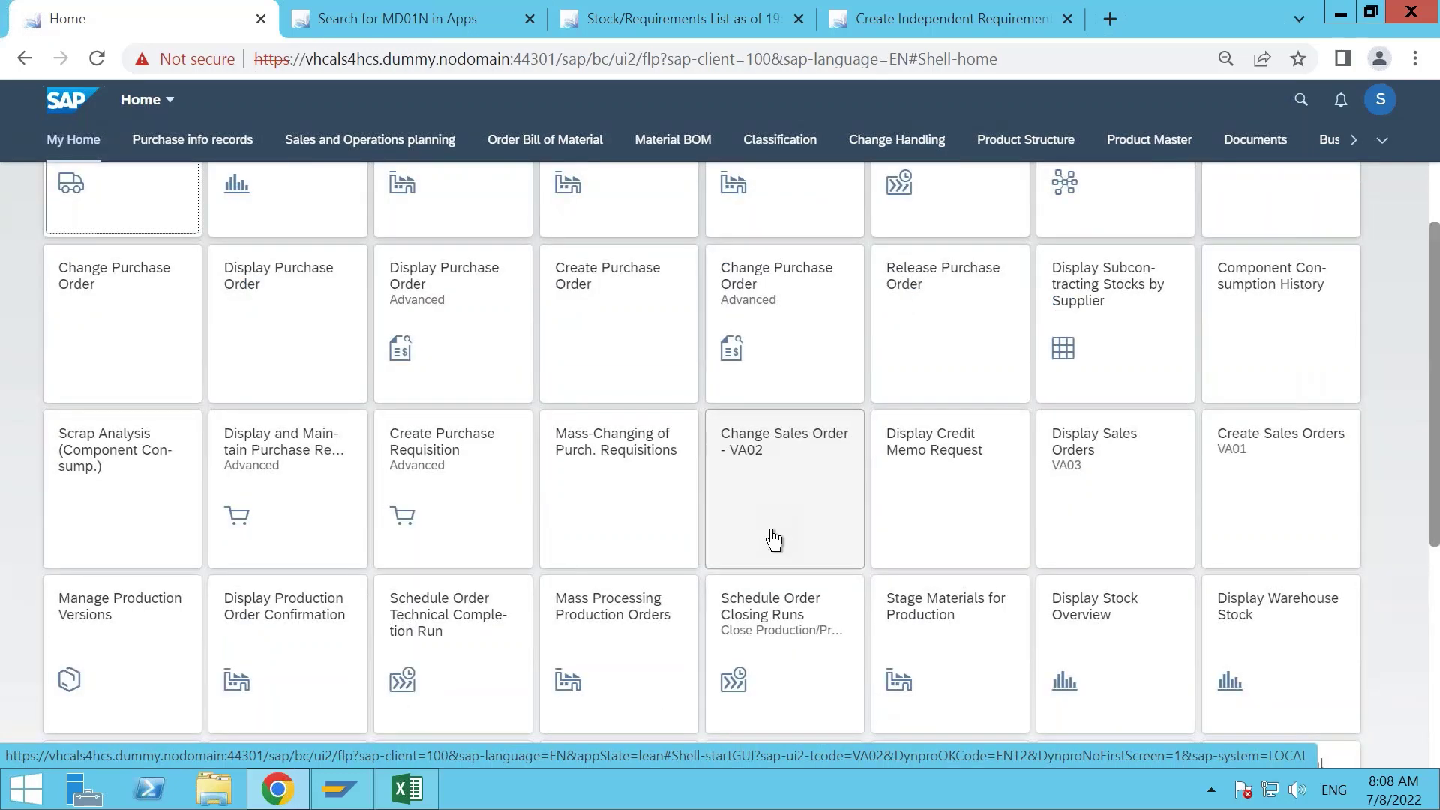
scroll(775, 539, down, 6)
scroll(775, 539, up, 8)
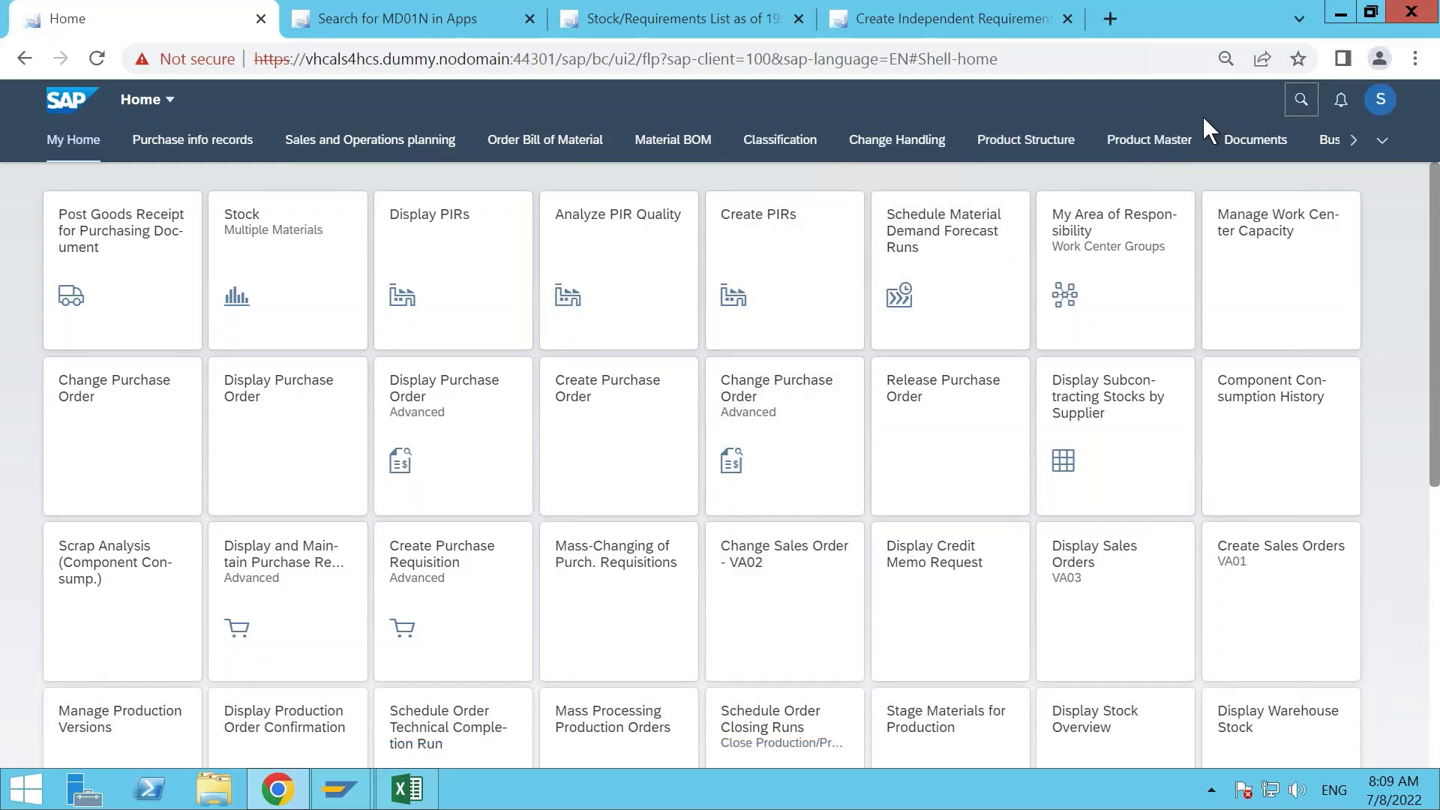
Search the apps for MD01N from the home page of the former material change session.
key(Return)
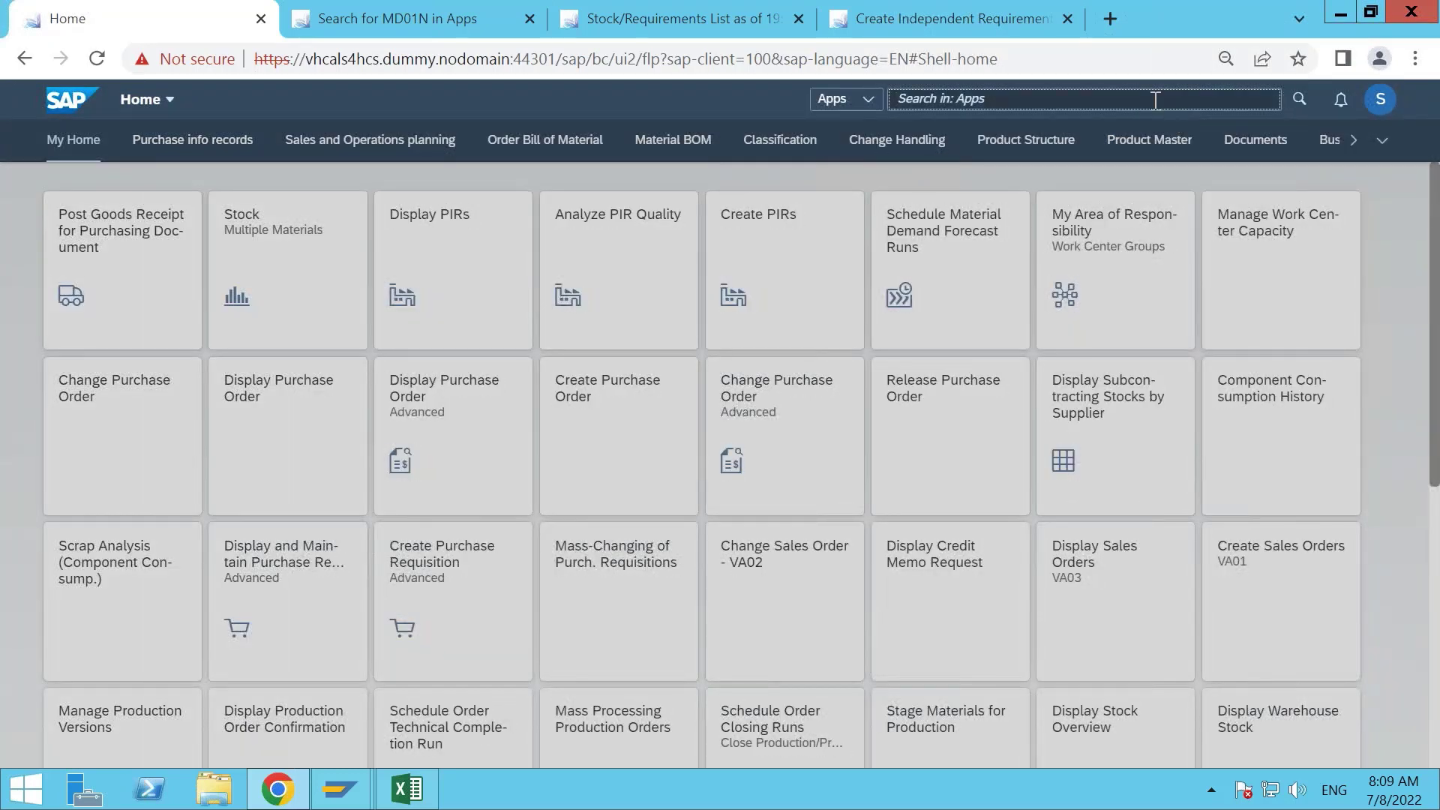
text(MD)
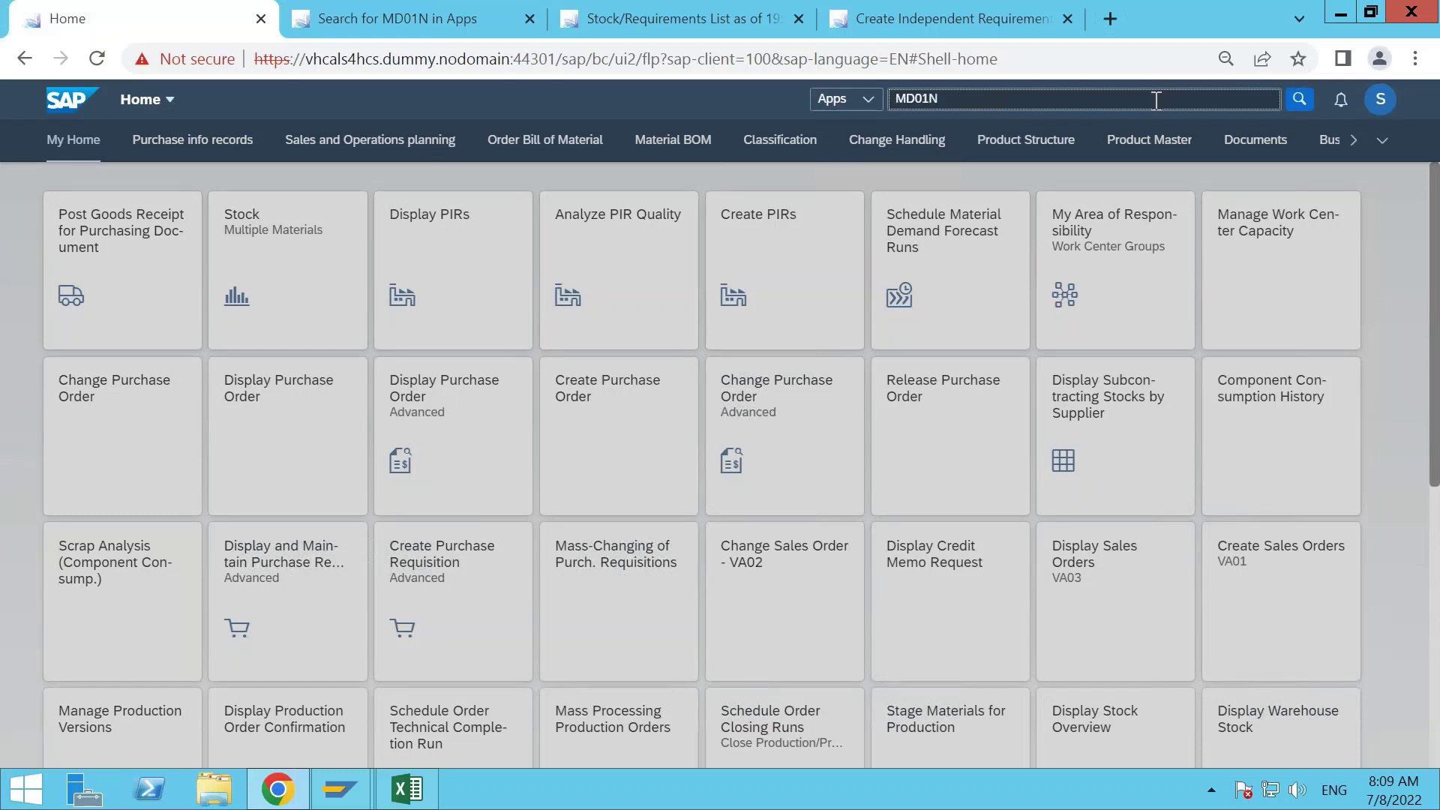
text(01N)
click(1299, 101)
click(1299, 100)
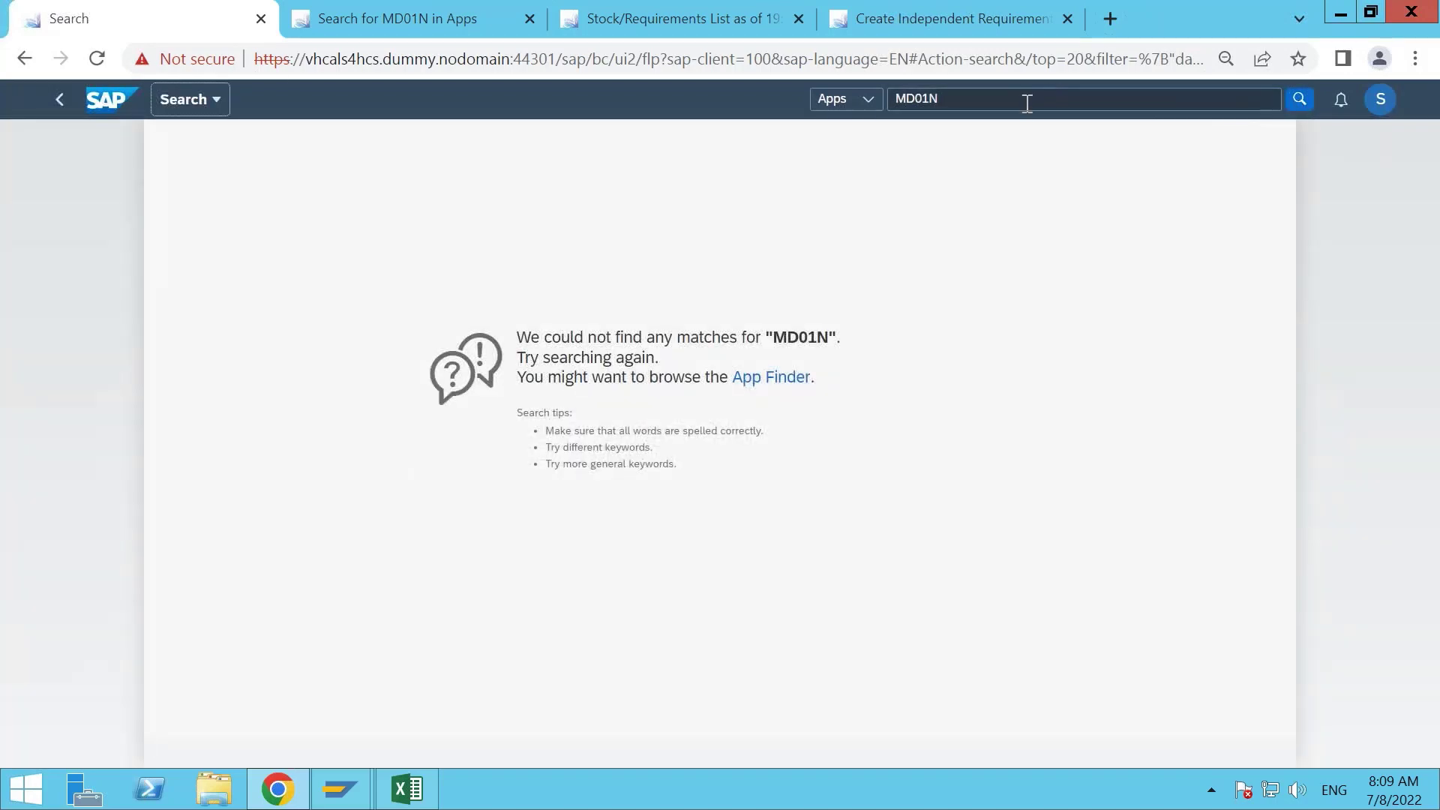
Replace the app search term with "MRP live" and open the MRP Live app.
click(1025, 102)
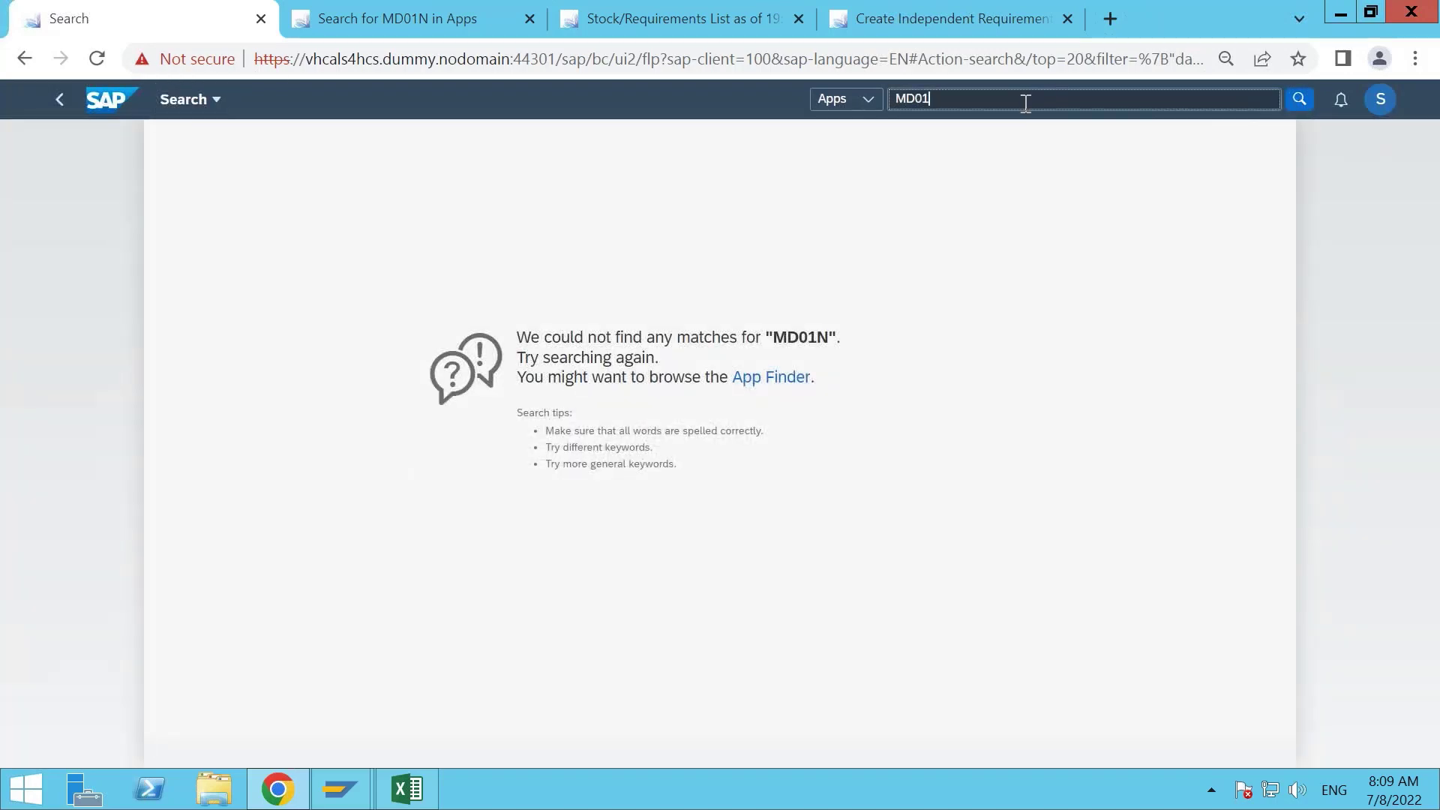
key(BackSpace)
key(BackSpace)
key(BackSpace)
key(BackSpace)
text(MRP live)
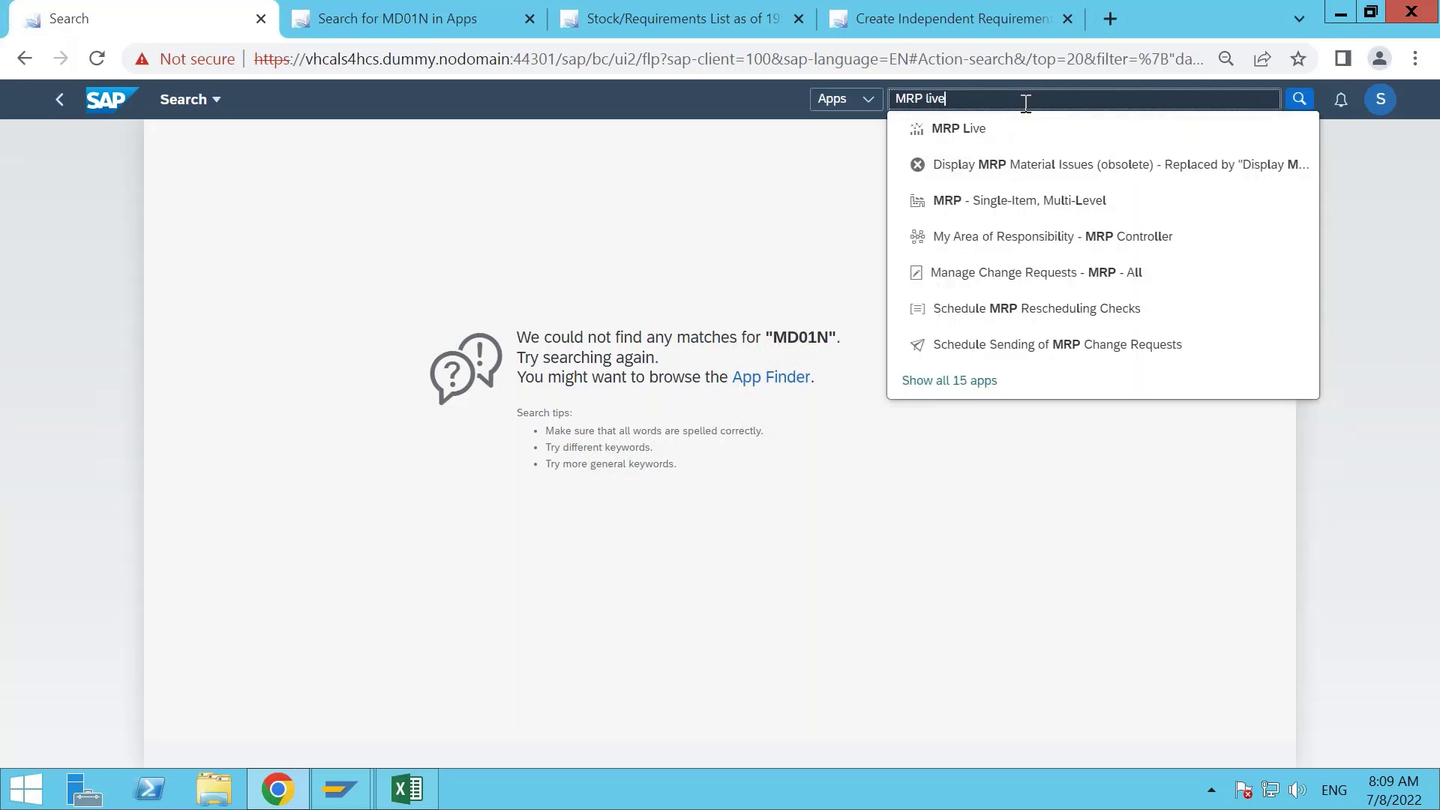
click(987, 138)
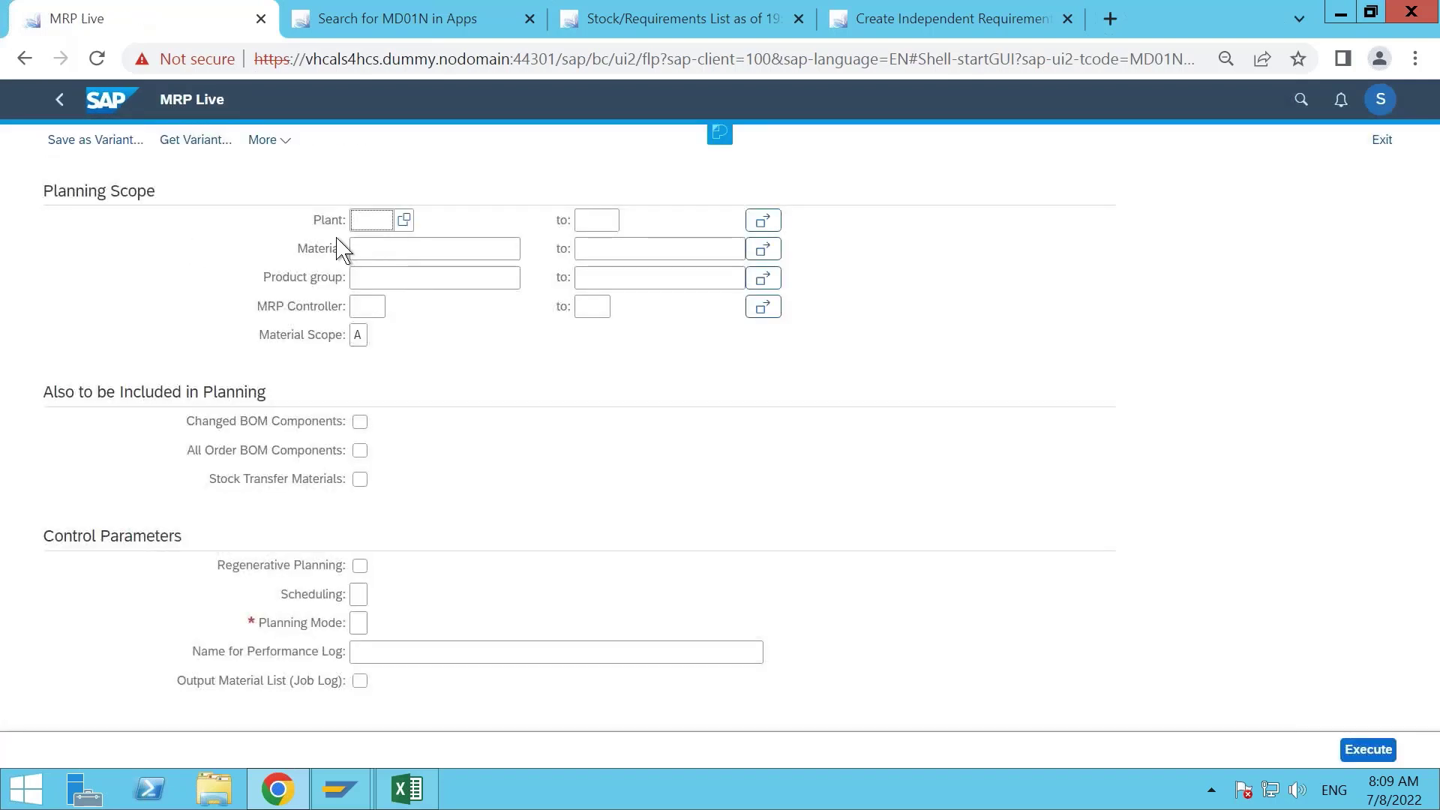
Set the planning scope to plant 1710 and material FERT-MTS-40, and include all order BOM components.
text(0)
click(373, 249)
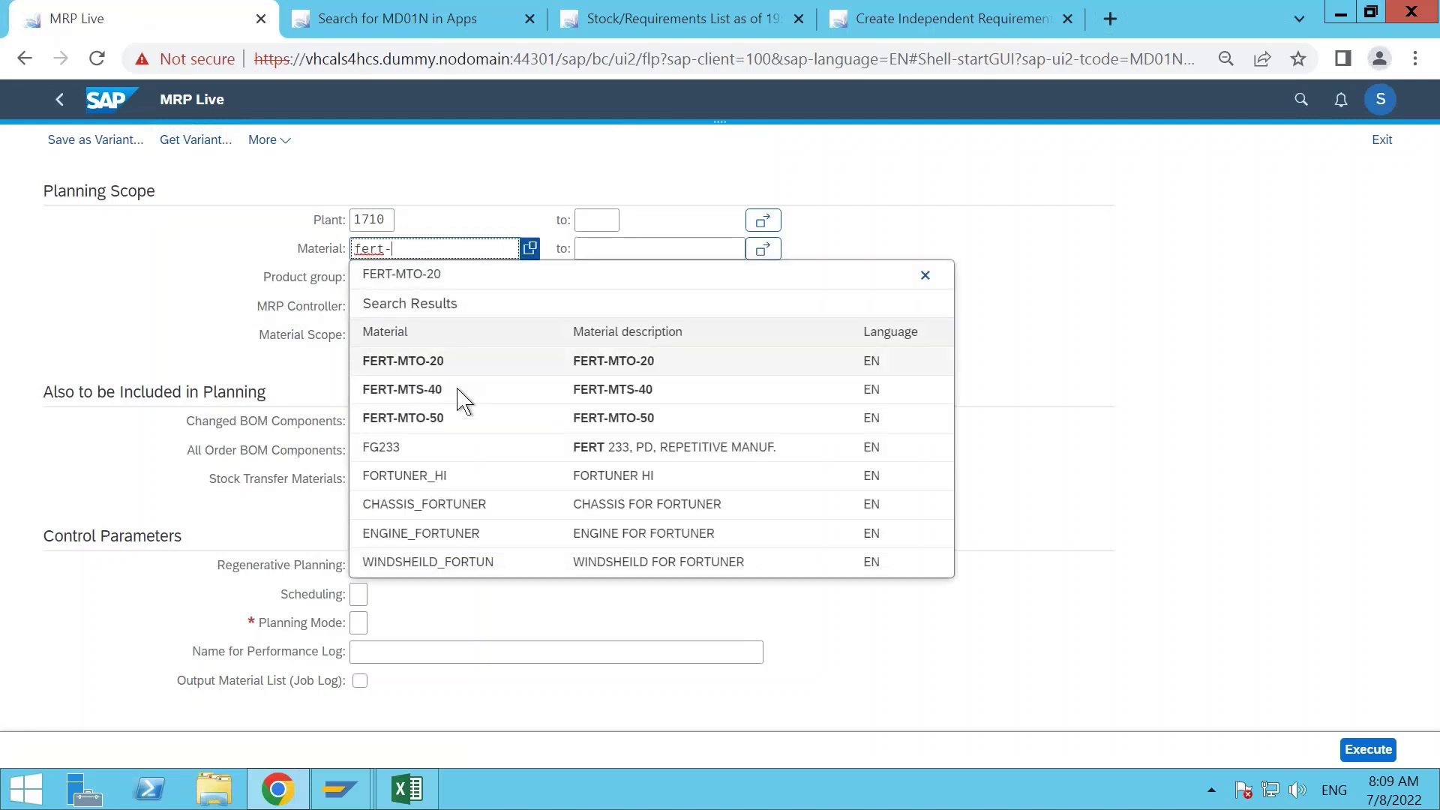
click(460, 399)
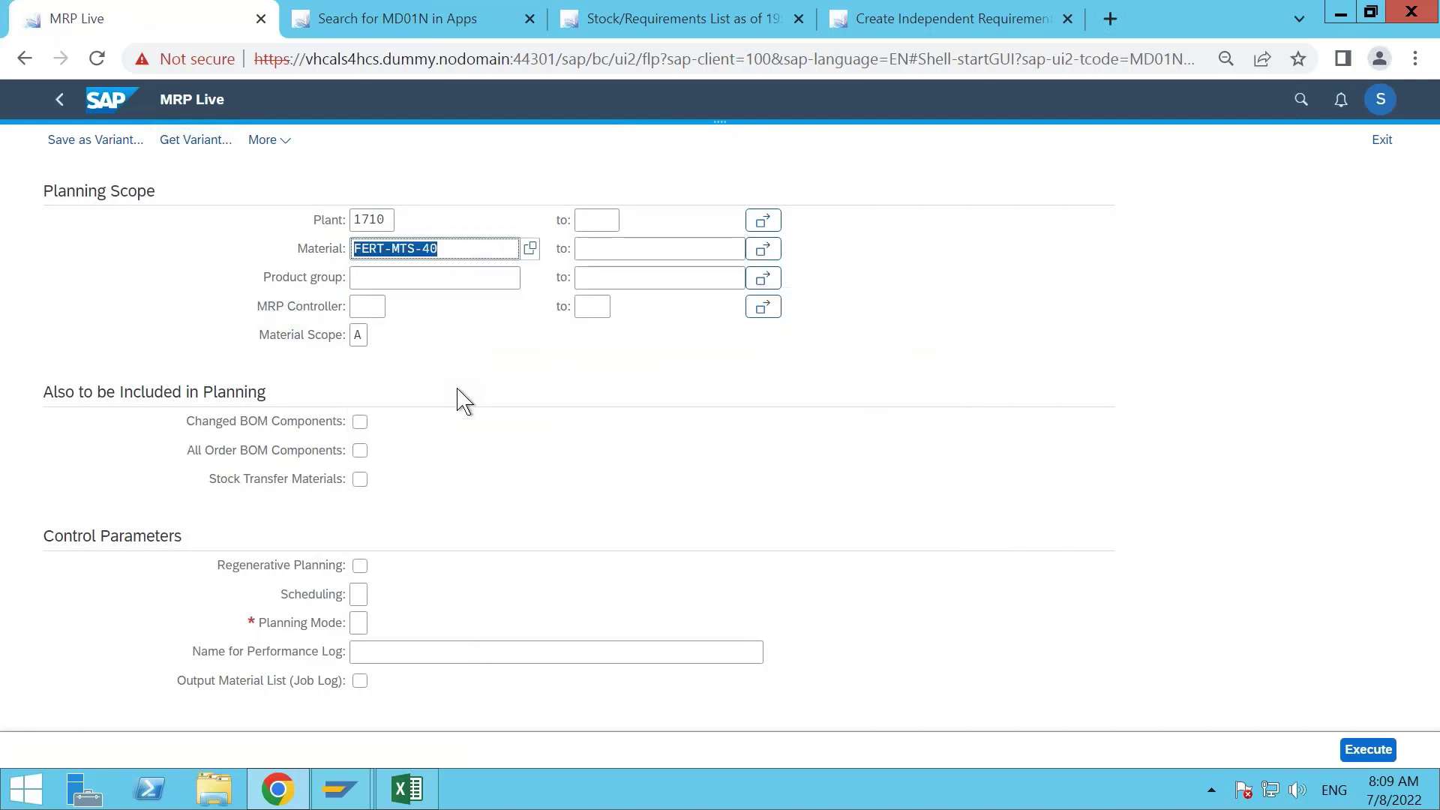
click(363, 452)
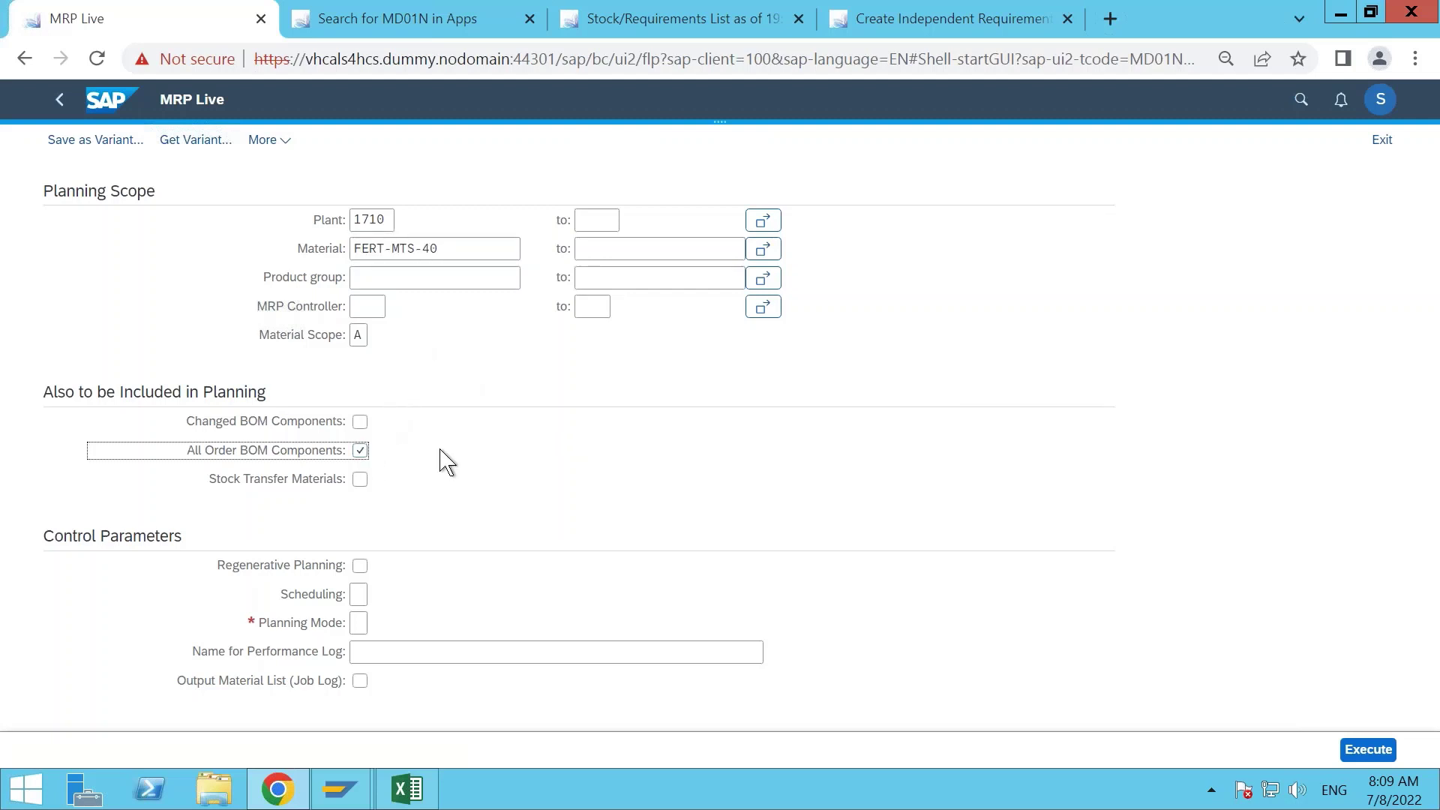
Set Scheduling to 1 and Planning Mode to 1, and execute the MRP Live run.
click(358, 594)
text(1)
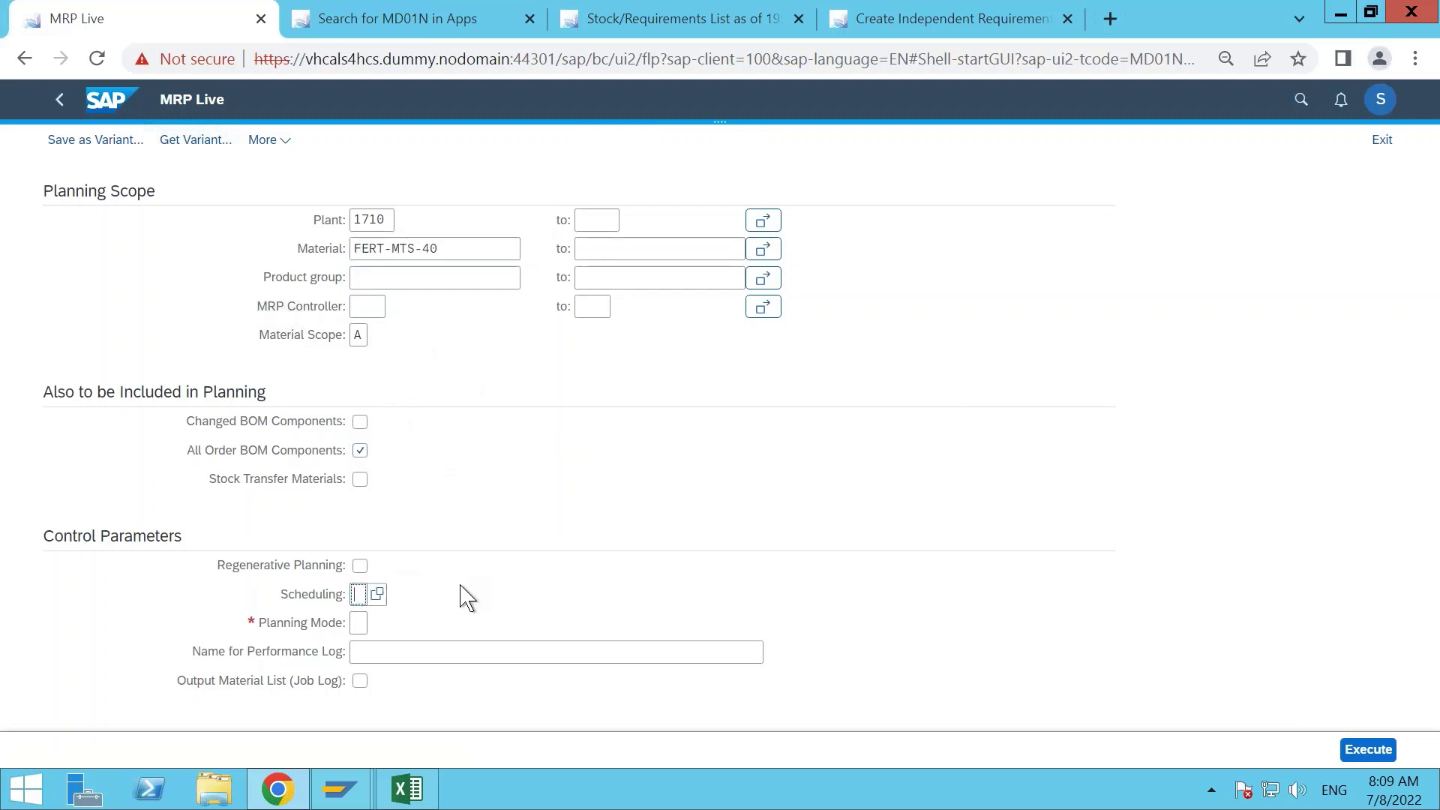
click(359, 623)
text(1)
click(748, 738)
click(1369, 749)
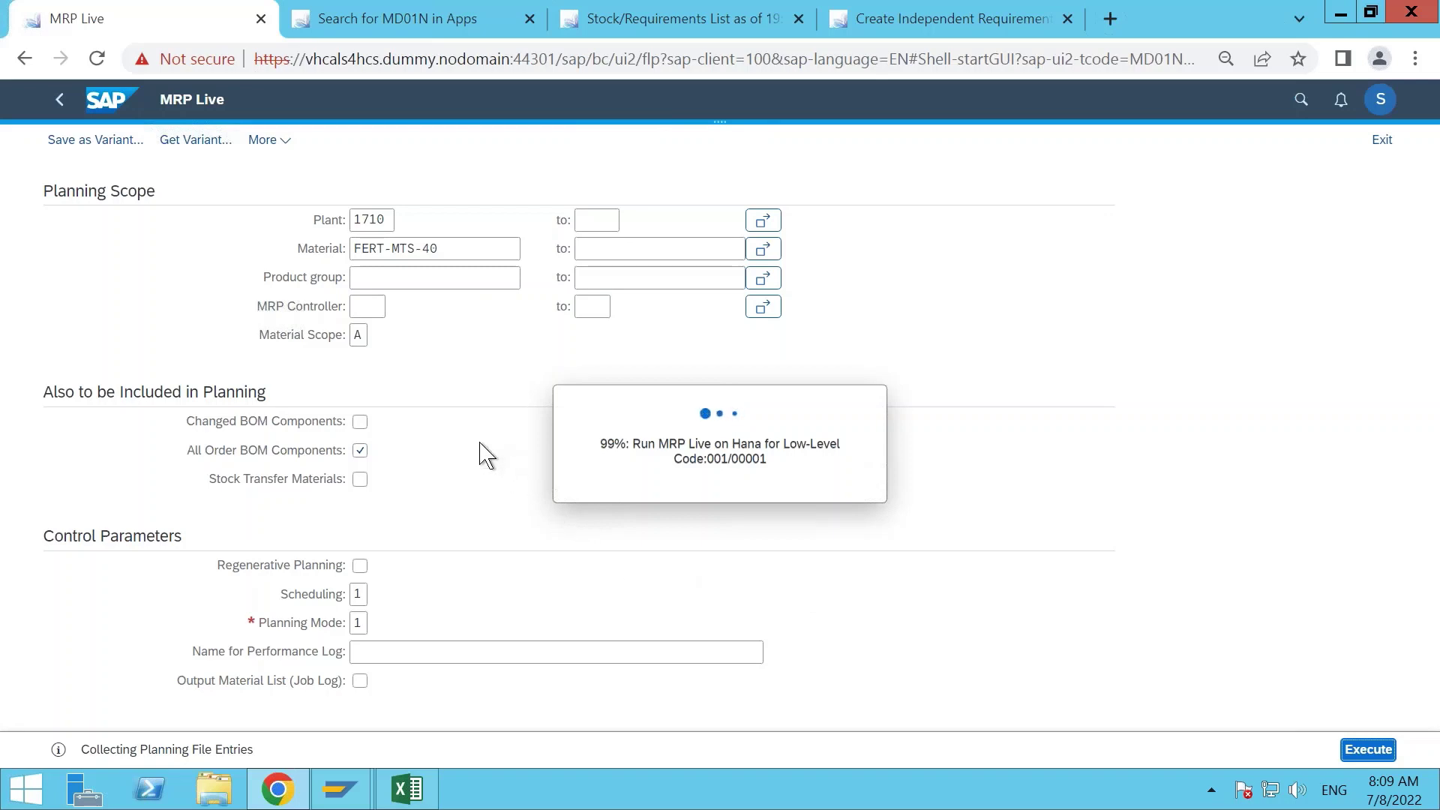
Check the MRP Live run's result and refresh the stock/requirements list of FERT-MTS-40.
click(589, 27)
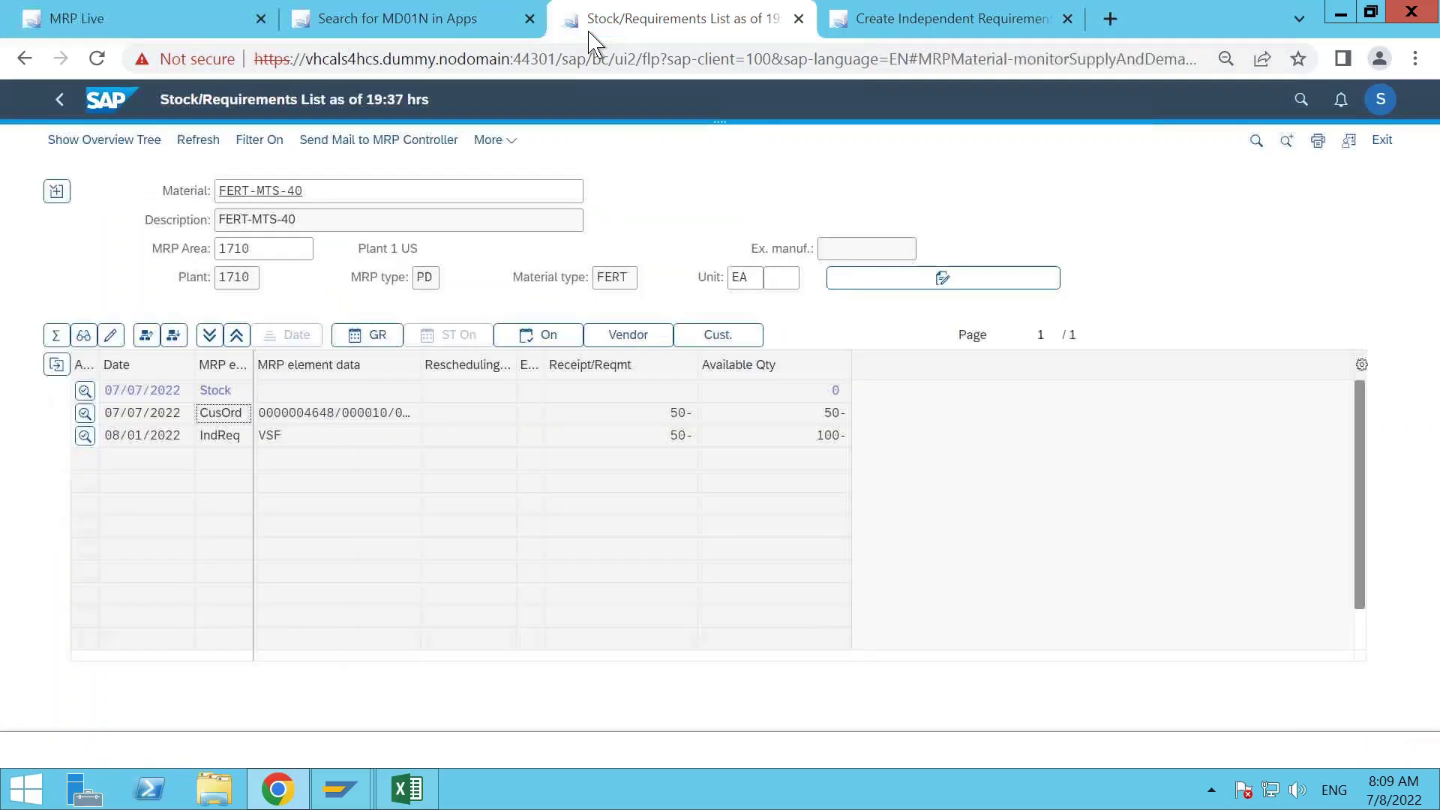
click(178, 32)
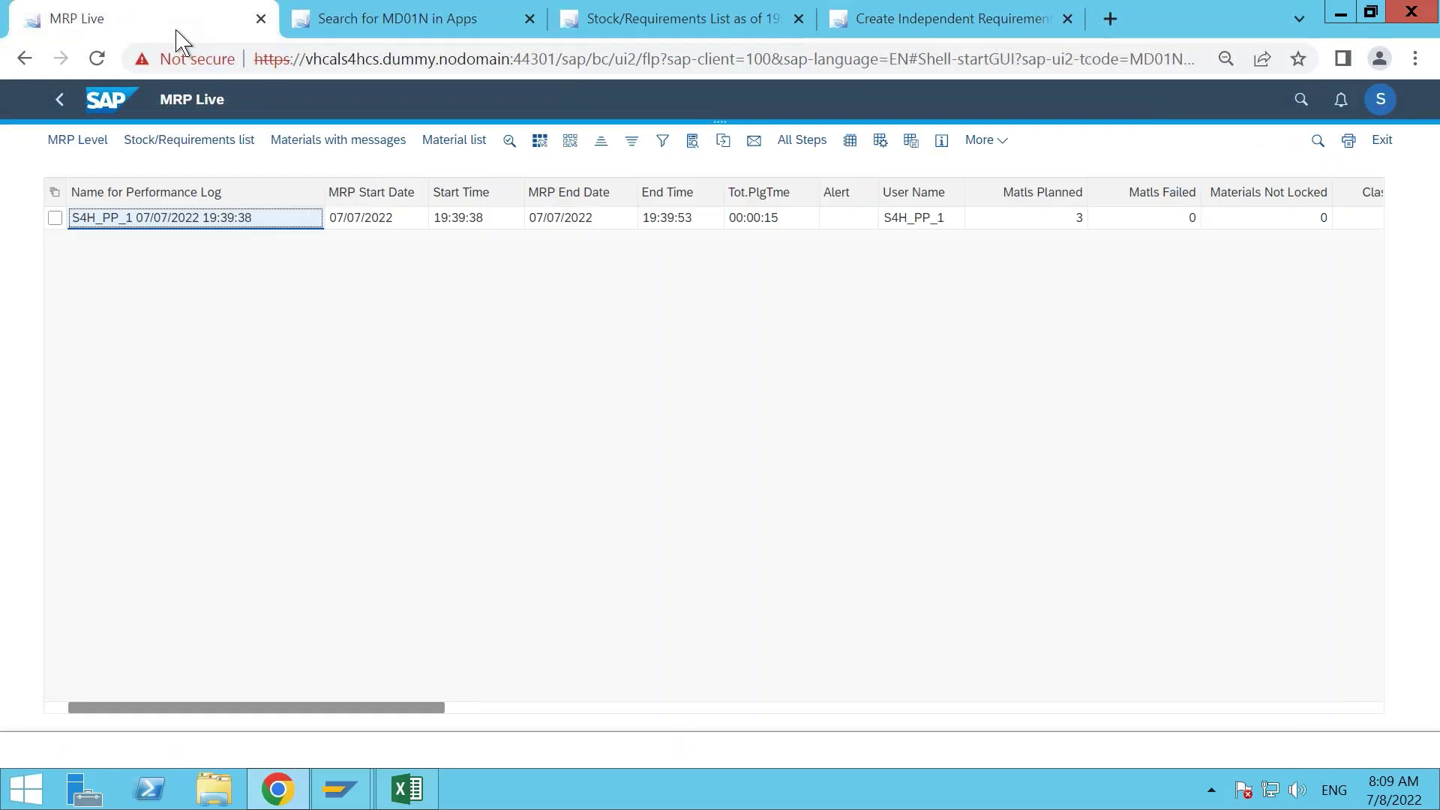
click(584, 30)
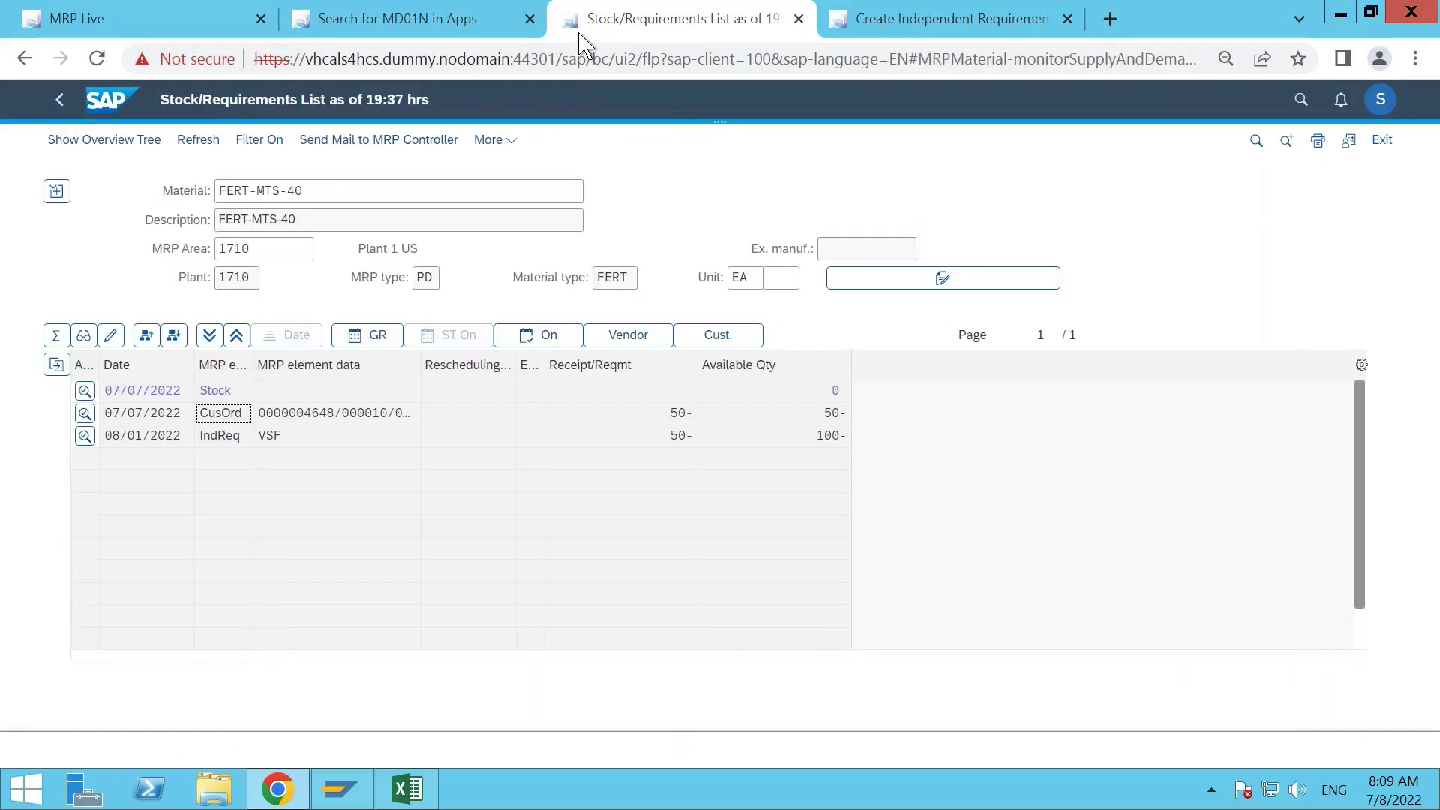
click(214, 142)
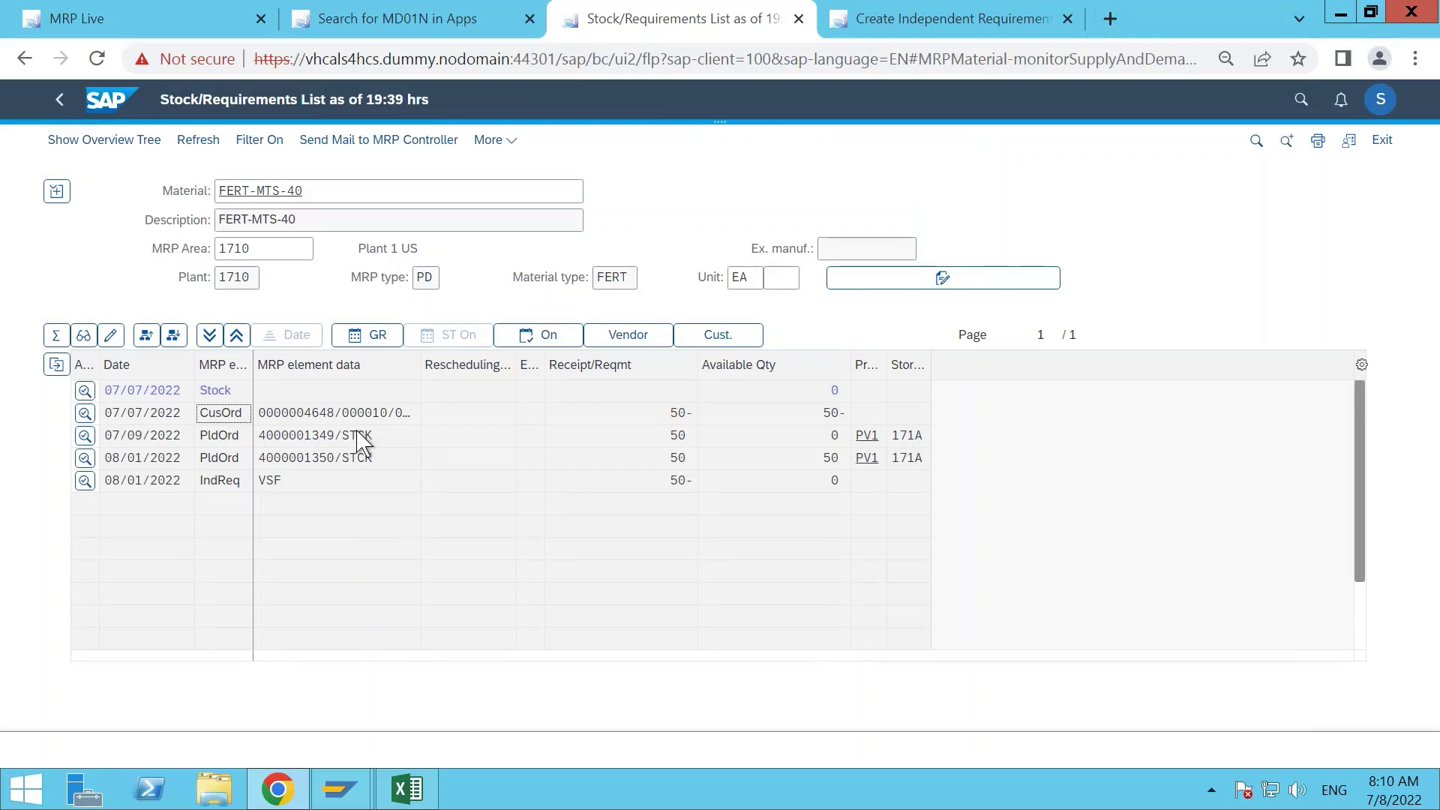
Switch to the Excel workbook, highlight the two planned order rows of 50 in the strategy 40 example, and return to SAP.
click(407, 789)
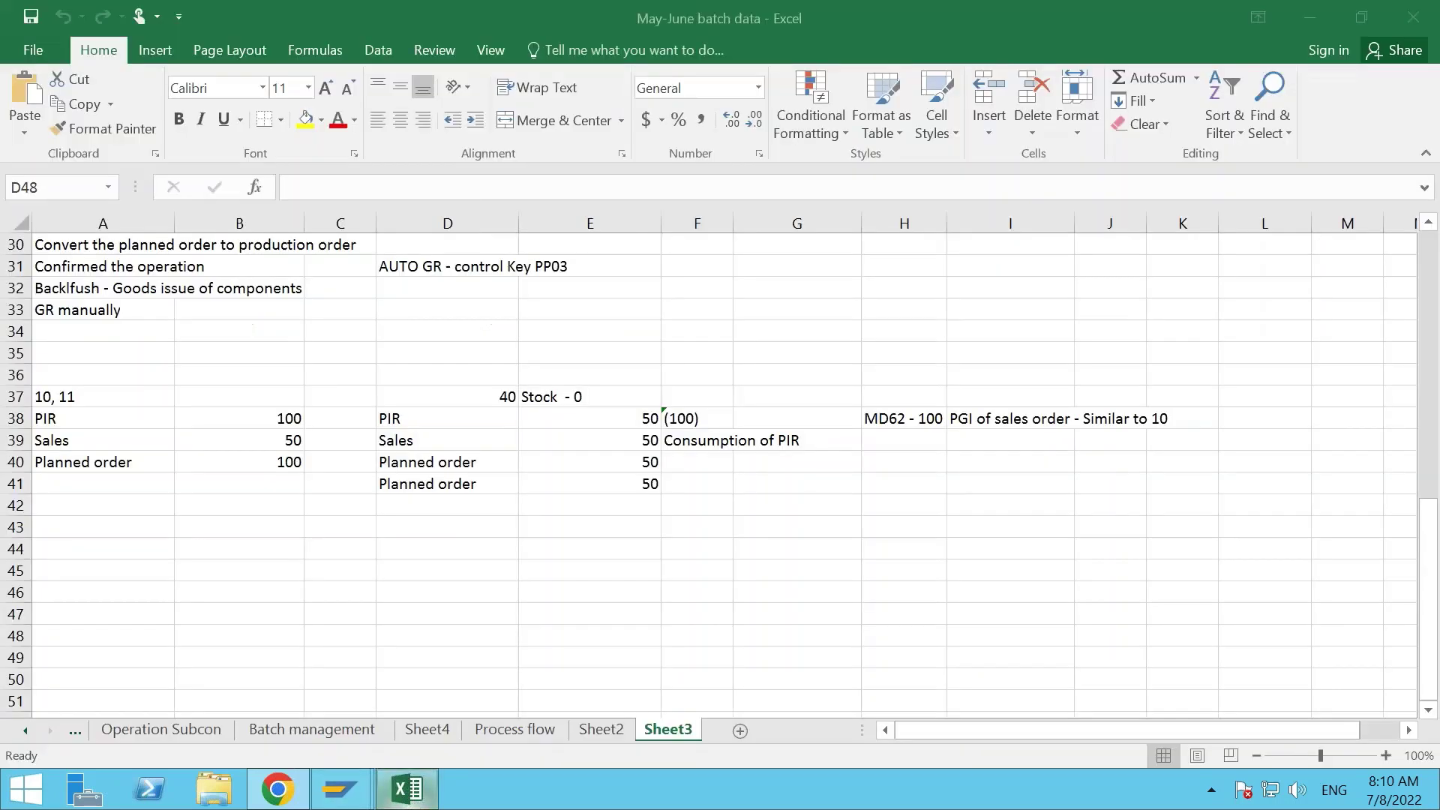
drag(448, 473, 687, 491)
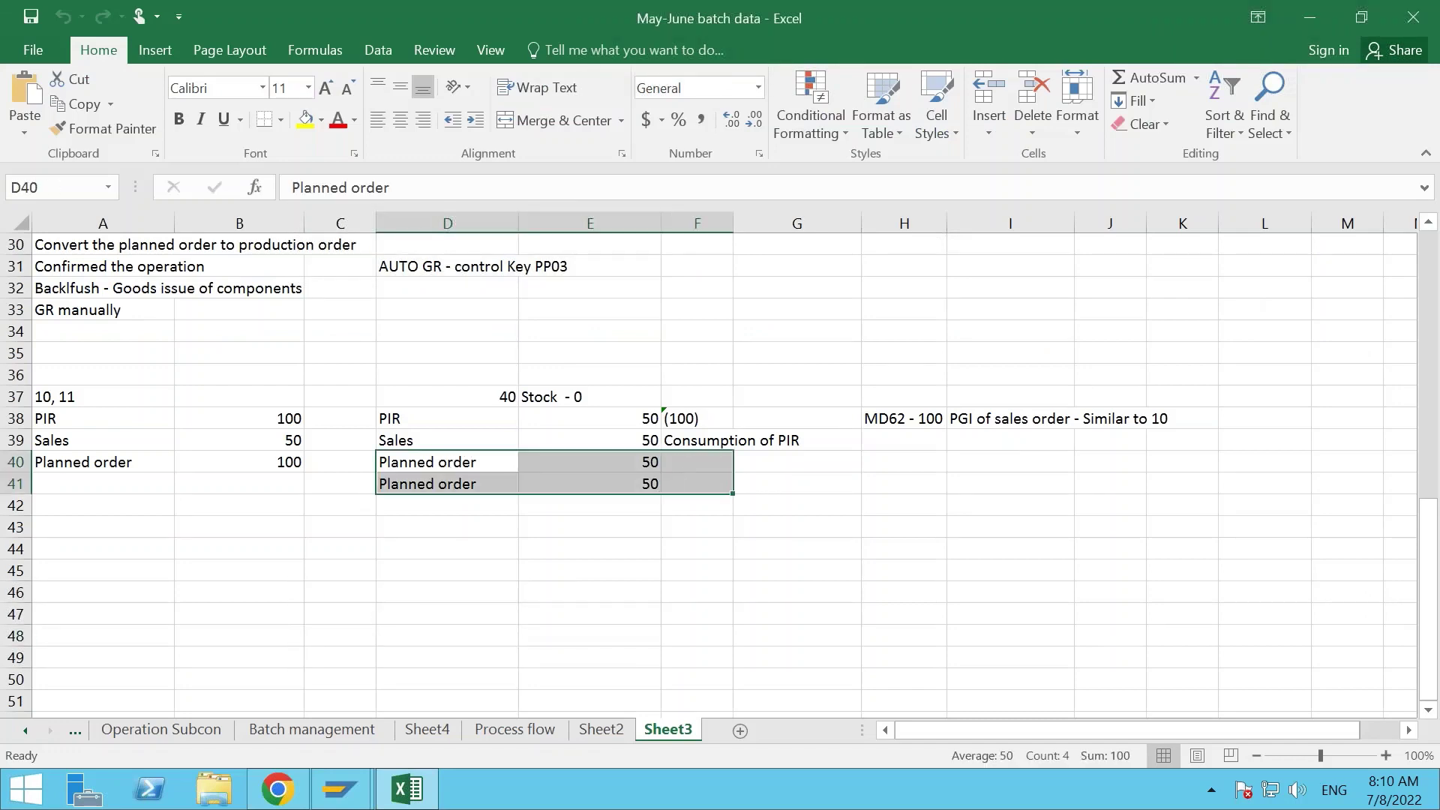
key(alt+Tab)
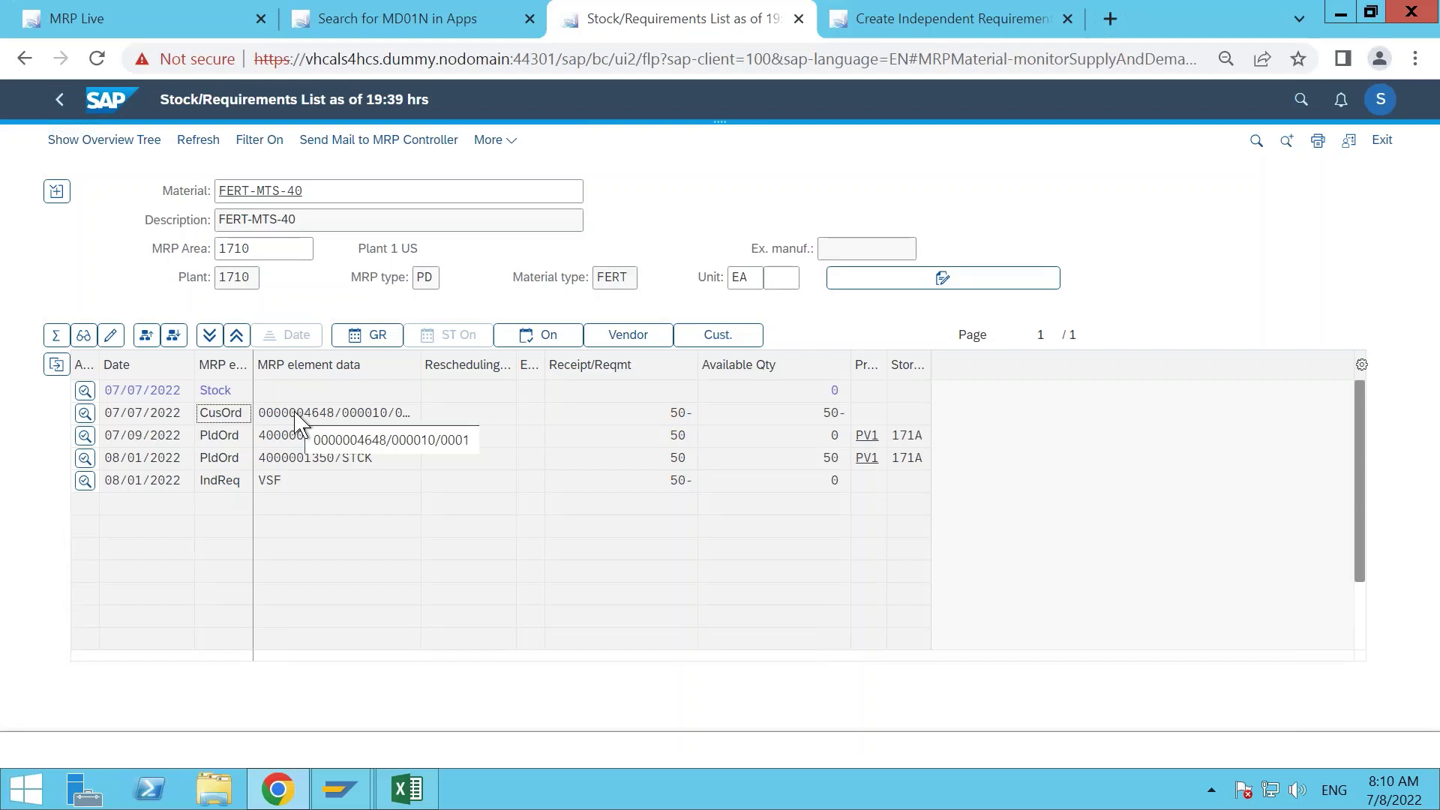
Display the planned order dated 07/09/2022 from the stock/requirements list and examine its account assignment data.
click(85, 441)
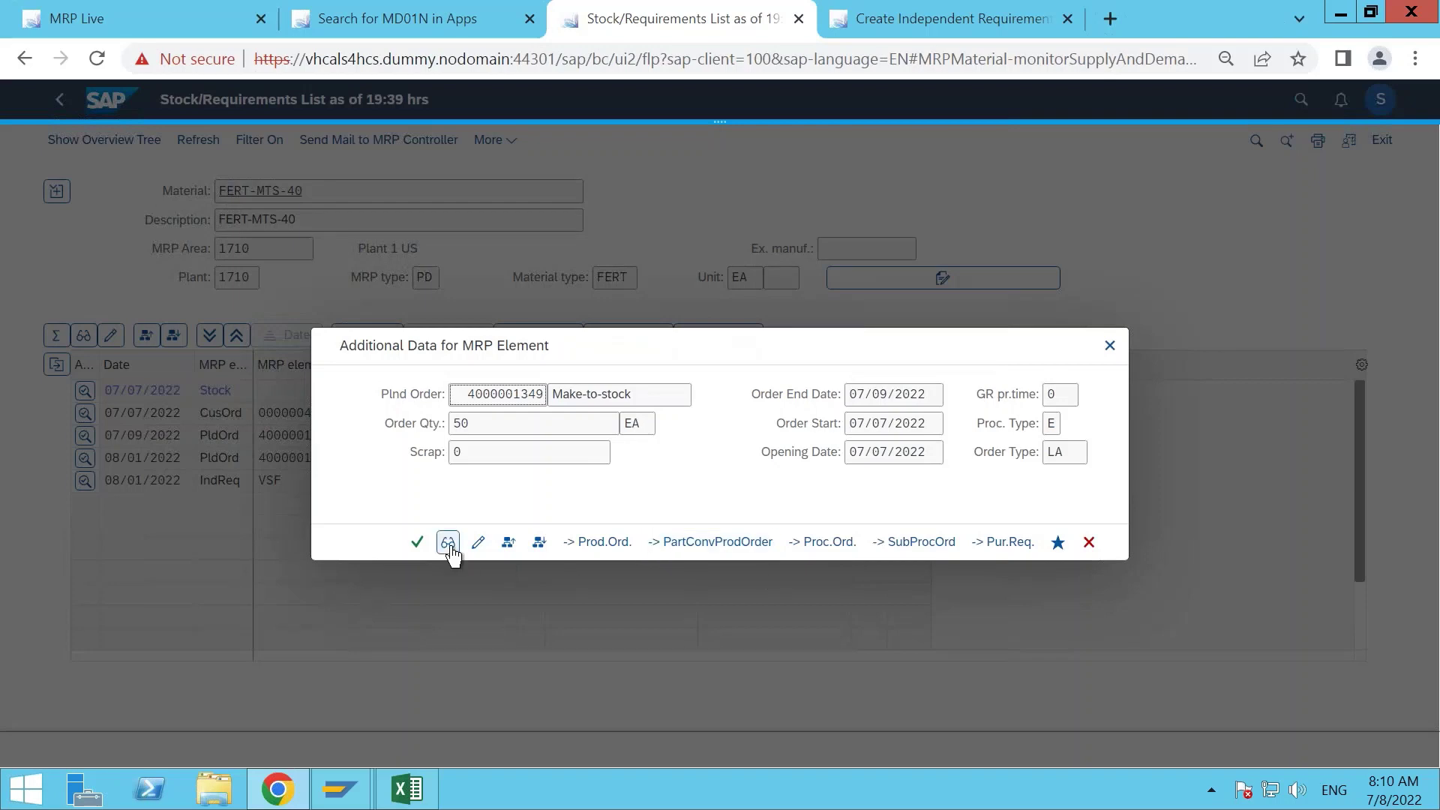
click(450, 547)
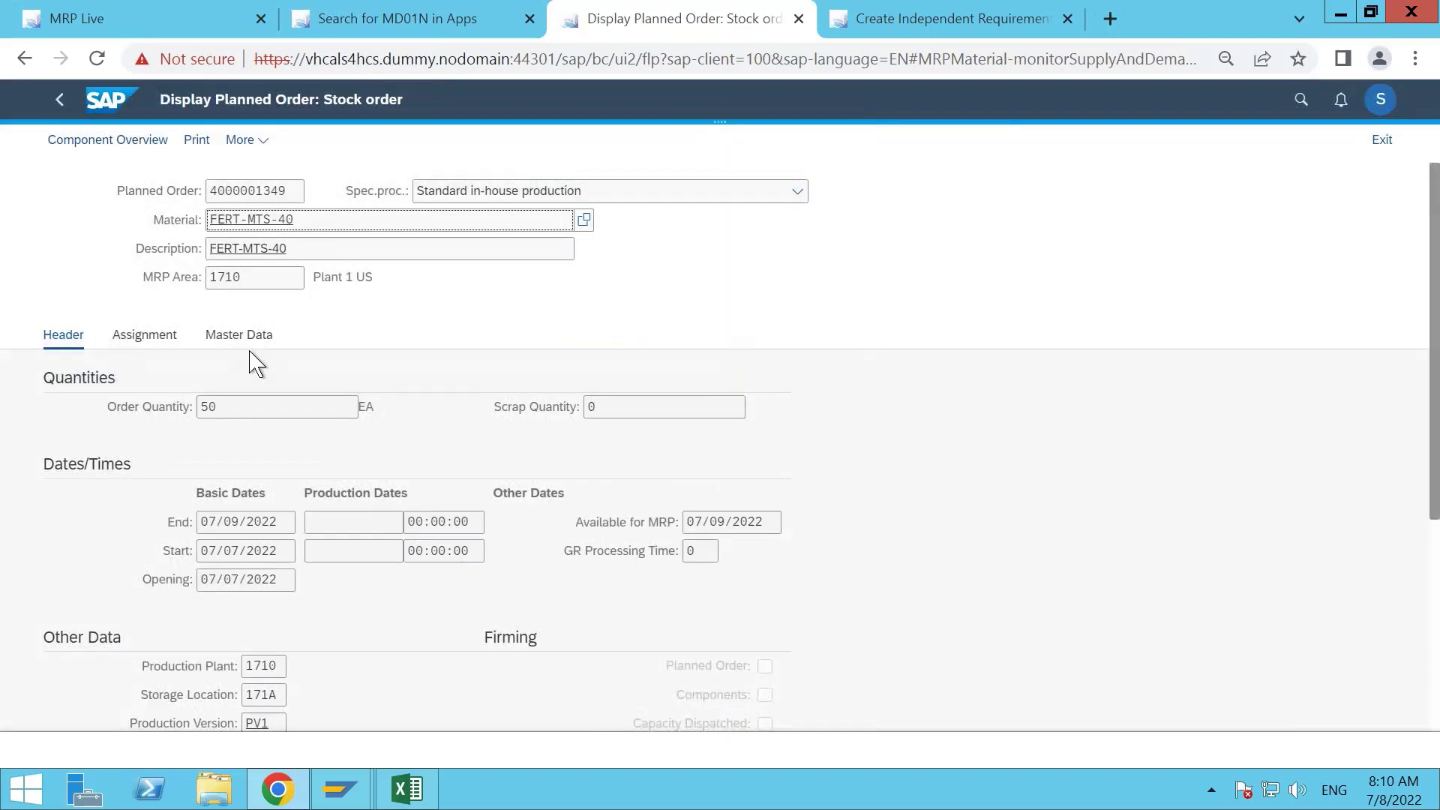
click(144, 335)
scroll(248, 450, down, 3)
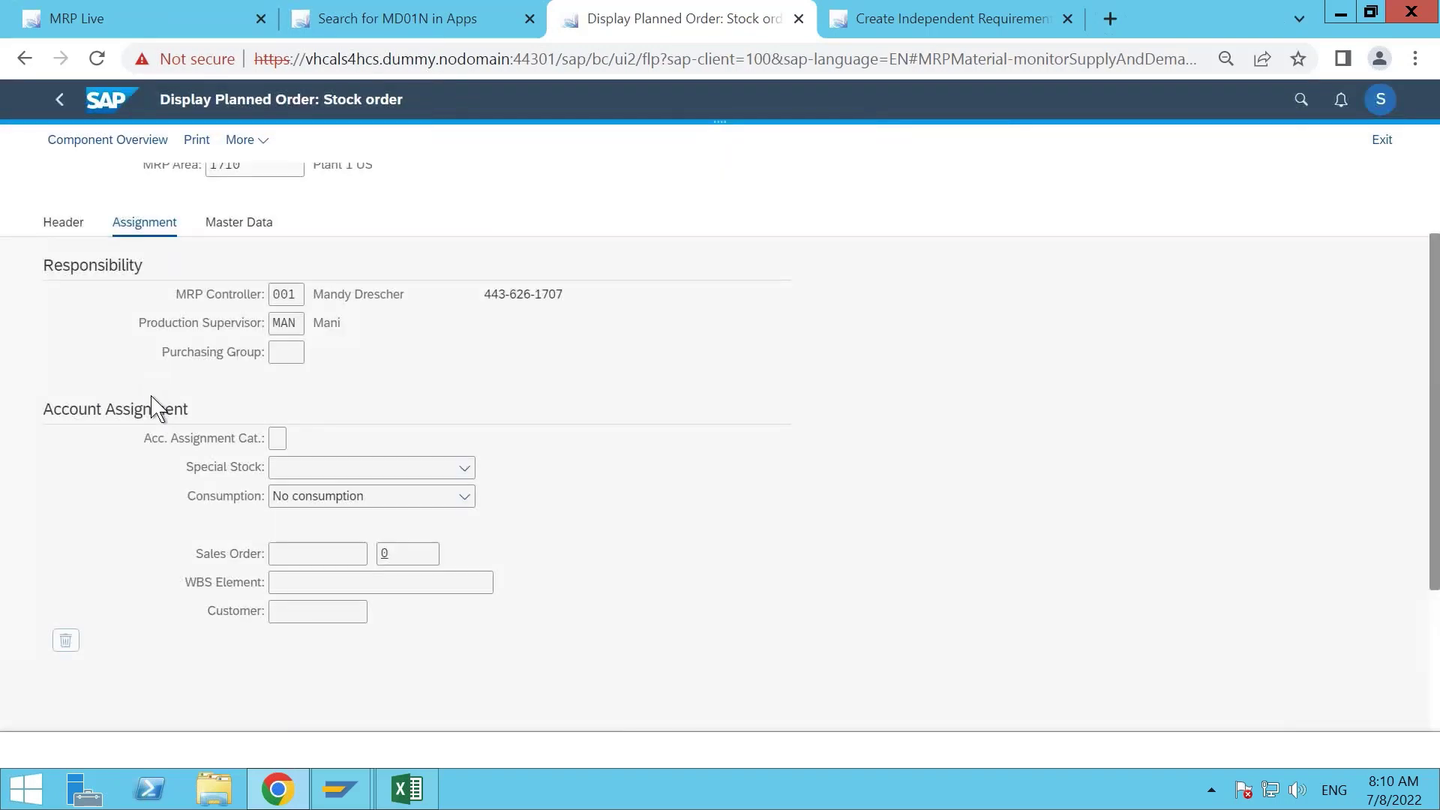